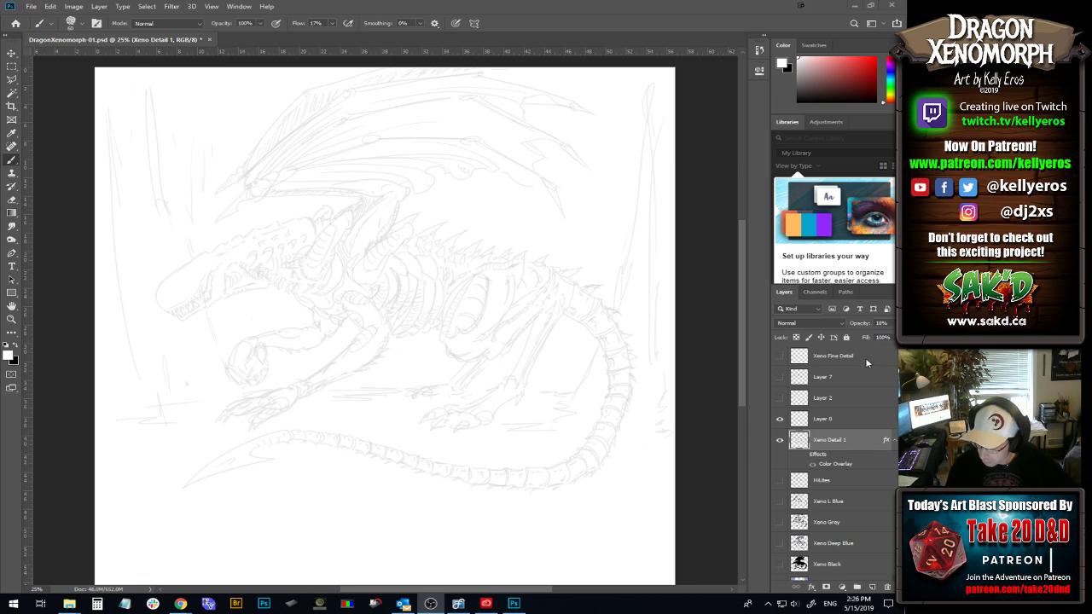
# Save the document under the new file name DragonXenomorph-02.psd in the Random Projects folder.
pyautogui.click(33, 7)
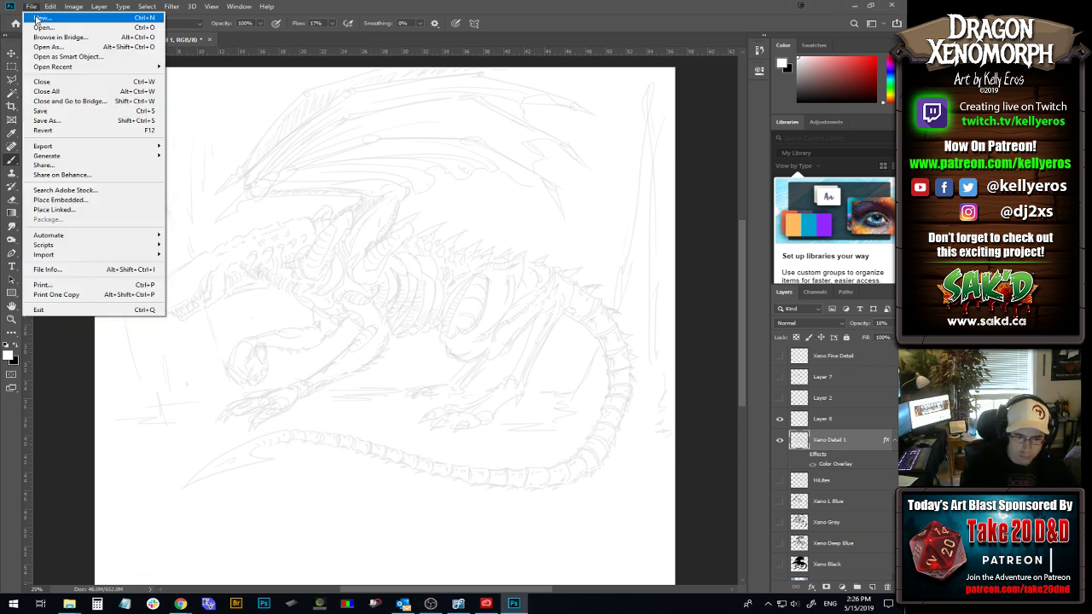
pyautogui.click(61, 120)
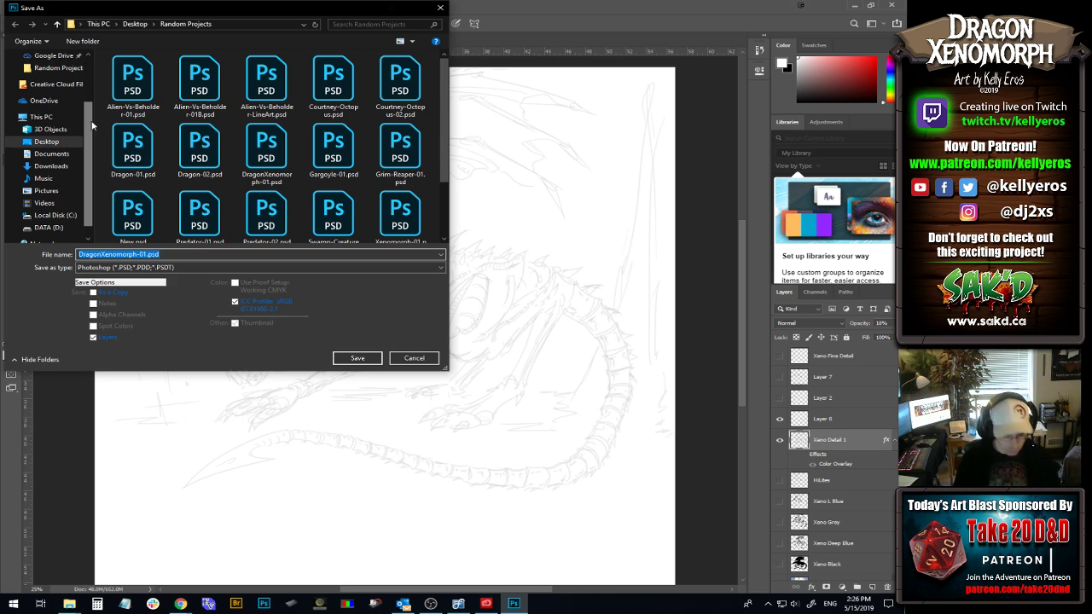
pyautogui.press('Right')
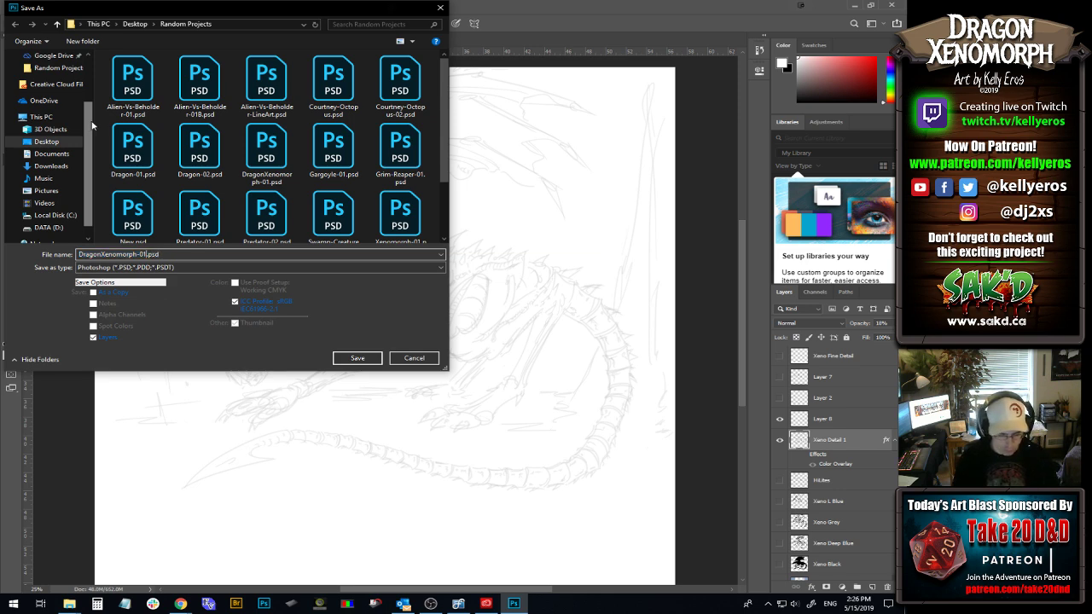
pyautogui.press('BackSpace')
pyautogui.write('2')
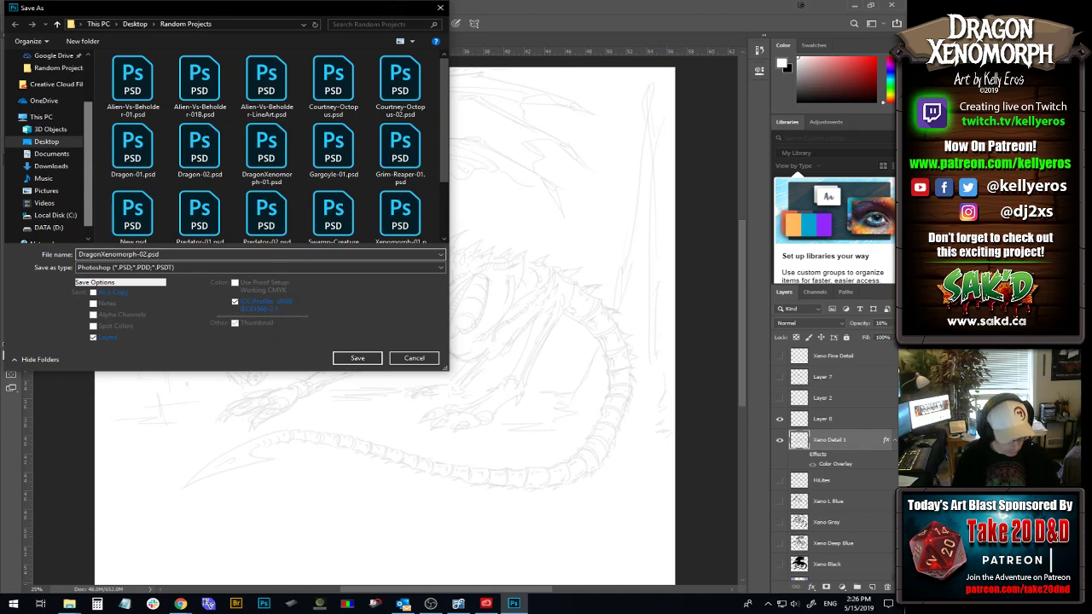
pyautogui.press('Return')
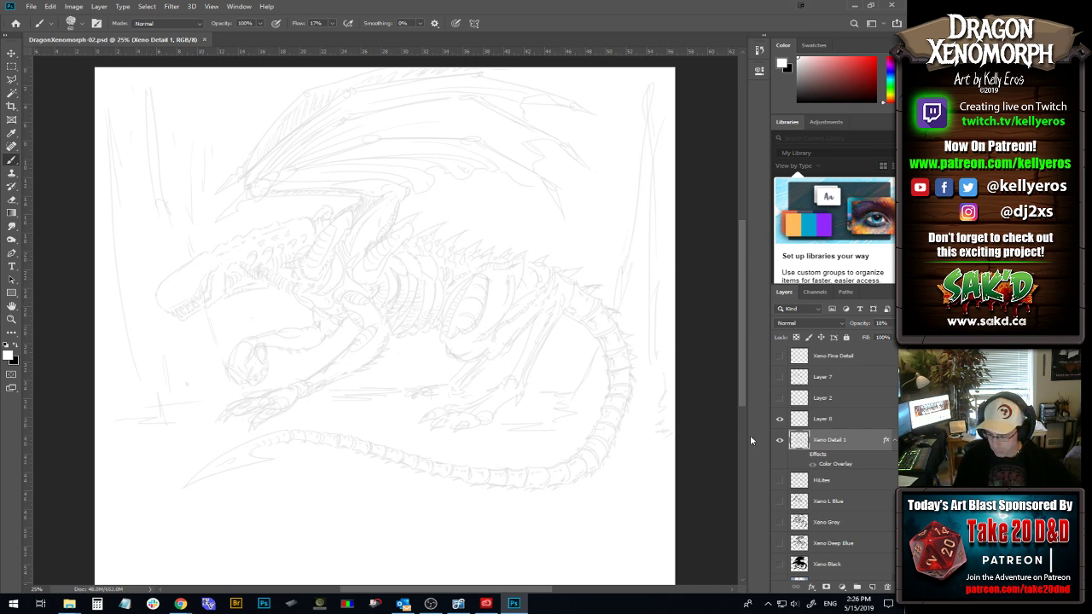
# Delete the four layers above Xeno Detail 1, from Xeno Fine Detail down to the layer directly above it.
pyautogui.click(851, 358)
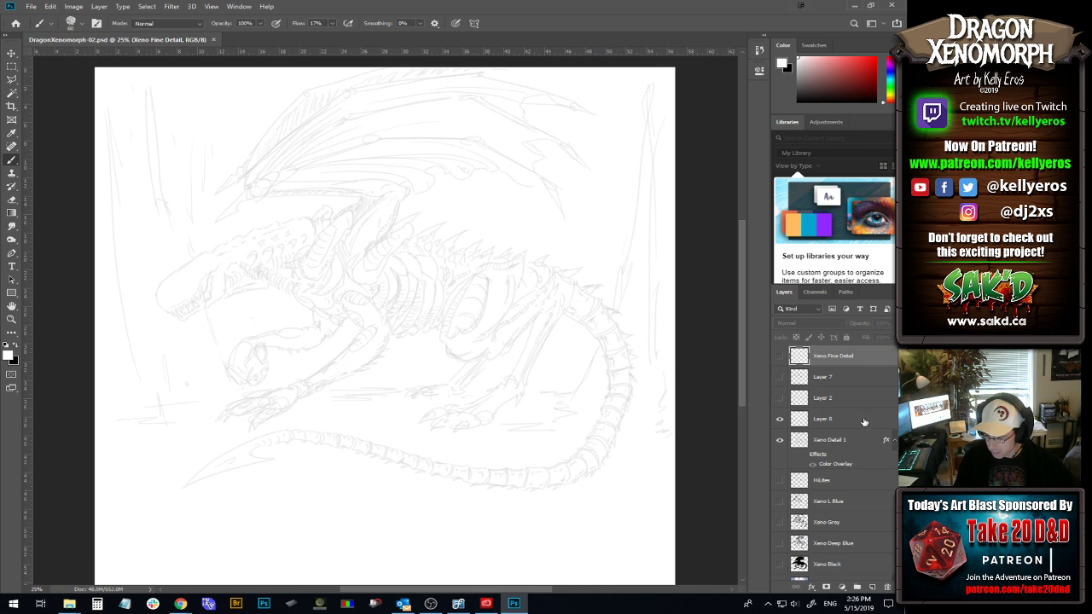
pyautogui.click(780, 420)
pyautogui.click(781, 420)
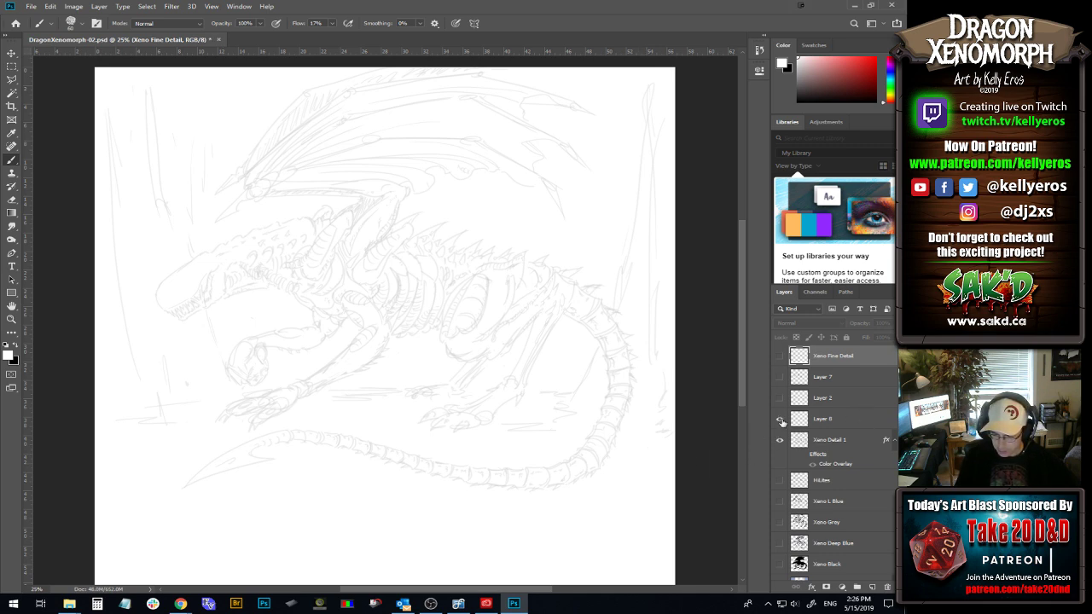
pyautogui.doubleClick(831, 419)
pyautogui.keyDown('shift'); pyautogui.click(835, 363); pyautogui.keyUp('shift')
pyautogui.moveTo(858, 421); pyautogui.dragTo(888, 587)
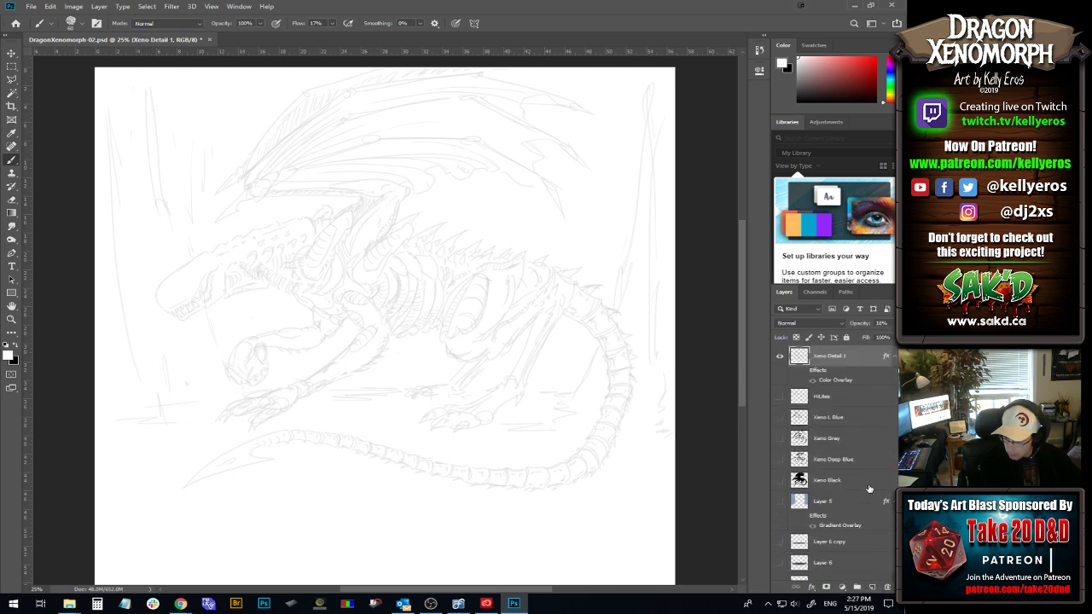
# Delete all layers from HiLites down to Layer 1, keeping Xeno Detail 1 and Background, and save the document.
pyautogui.click(841, 398)
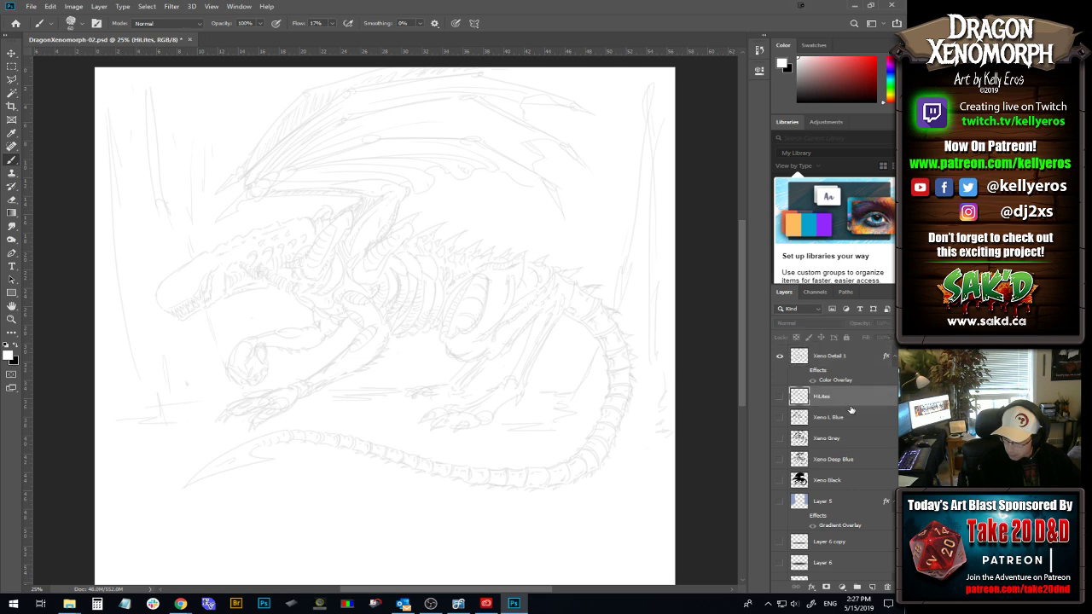
pyautogui.scroll(-3, 883, 509)
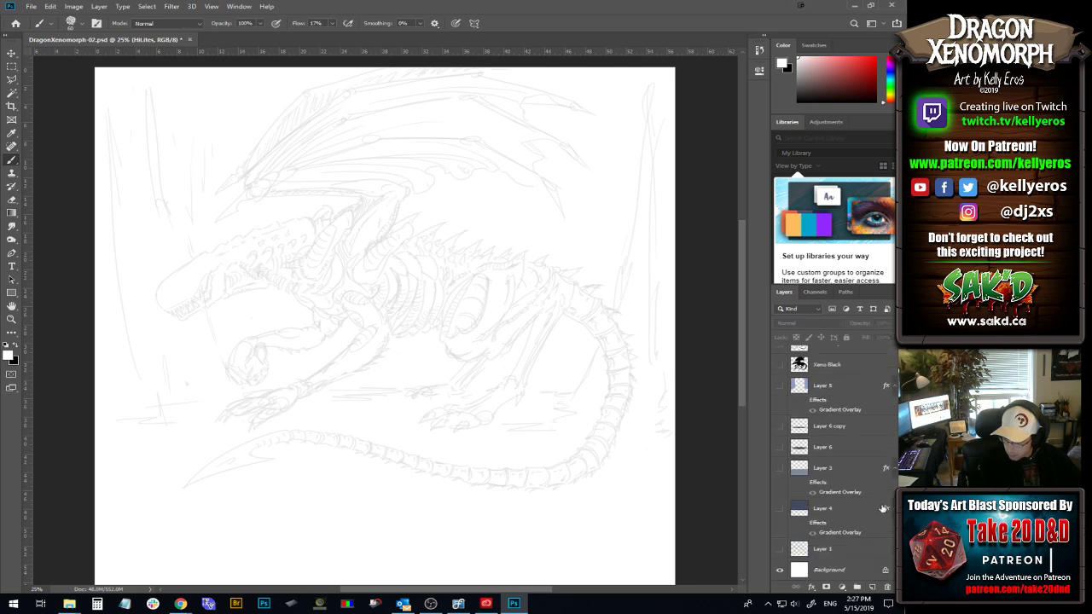
pyautogui.keyDown('shift'); pyautogui.click(869, 553); pyautogui.keyUp('shift')
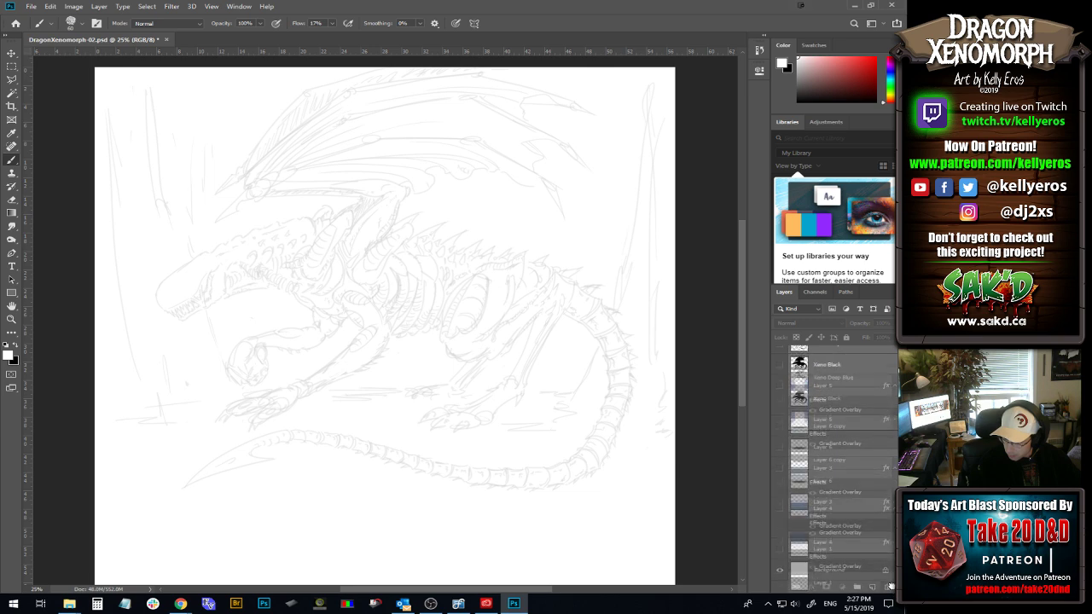
pyautogui.click(887, 587)
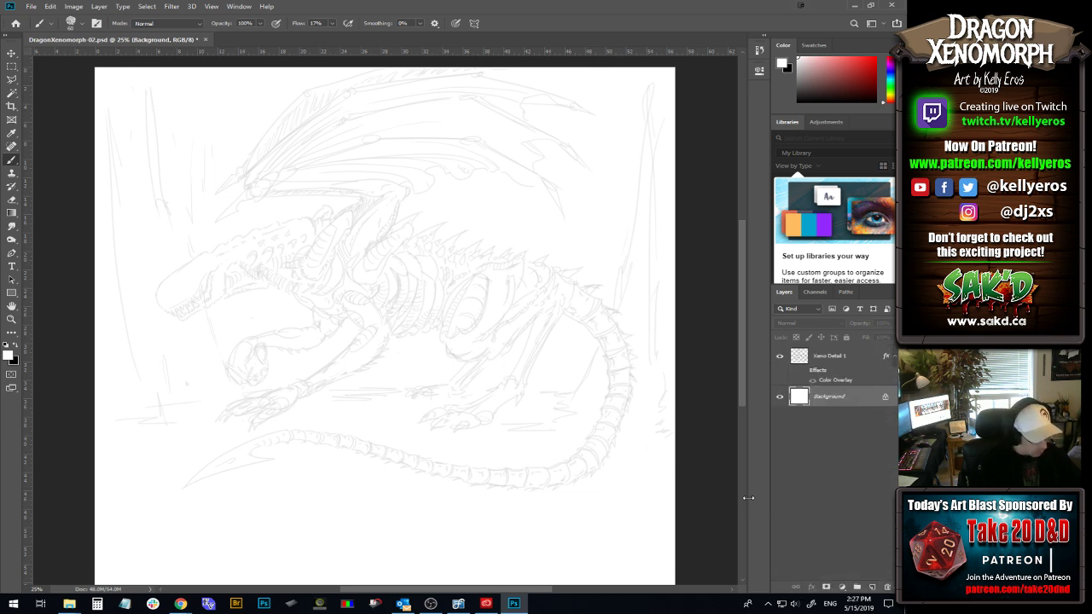
pyautogui.hotkey('ctrl', 's')
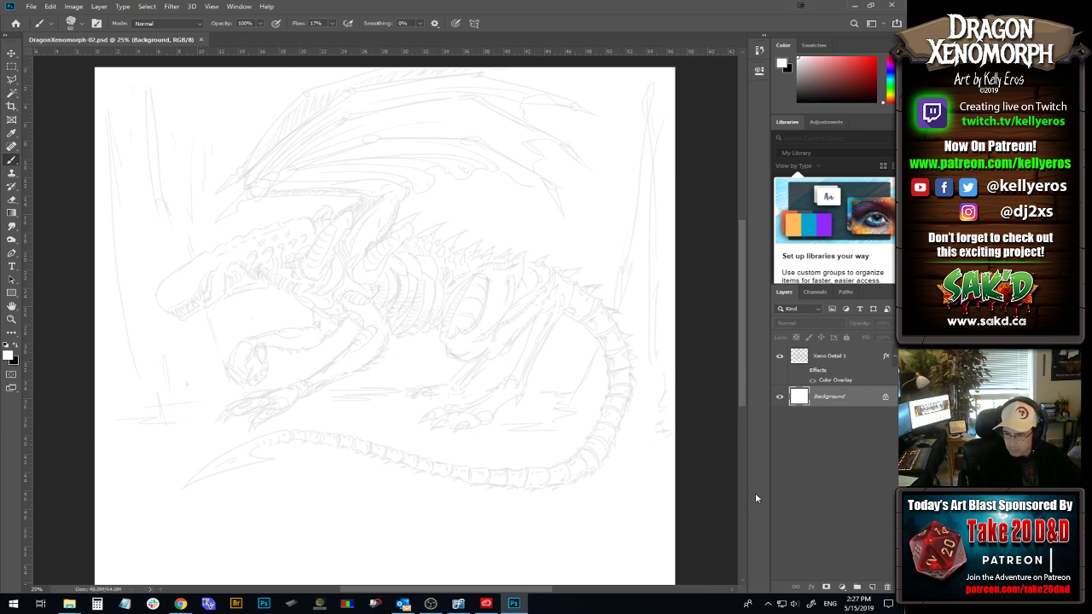
# Move the Xeno Detail 1 sketch slightly down on the canvas to leave more room above the wing.
pyautogui.click(863, 360)
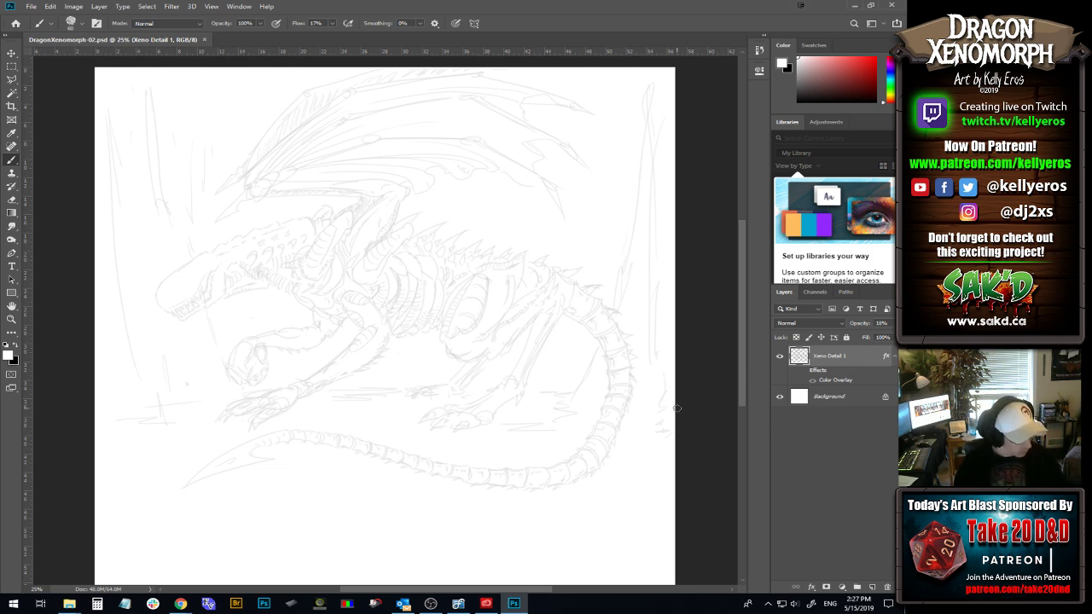
pyautogui.press('v')
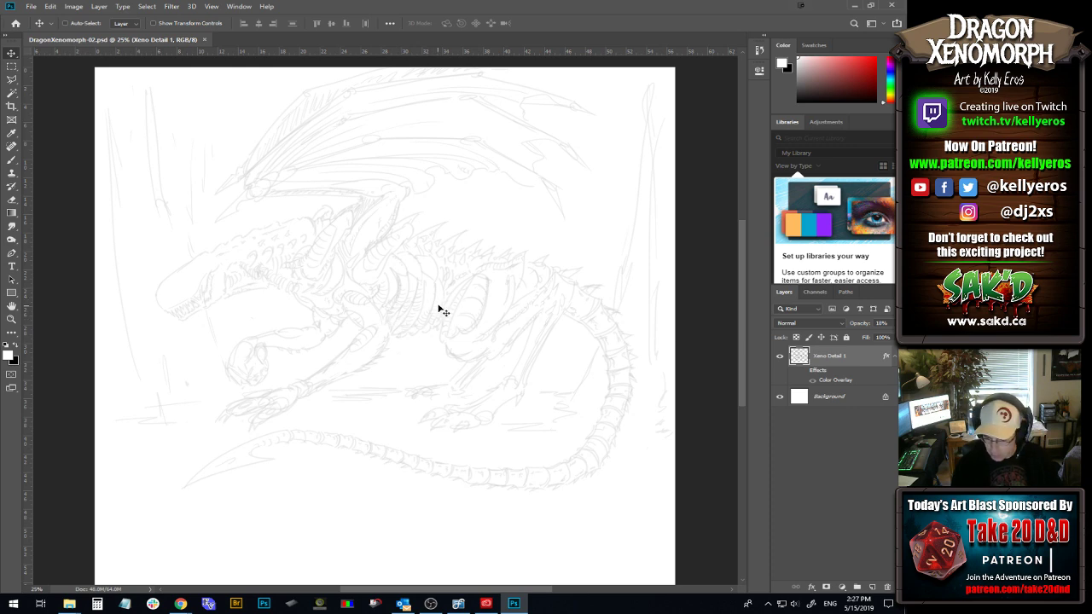
pyautogui.moveTo(469, 322)
pyautogui.mouseDown()
pyautogui.moveTo(464, 348)
pyautogui.moveTo(472, 341)
pyautogui.mouseUp()
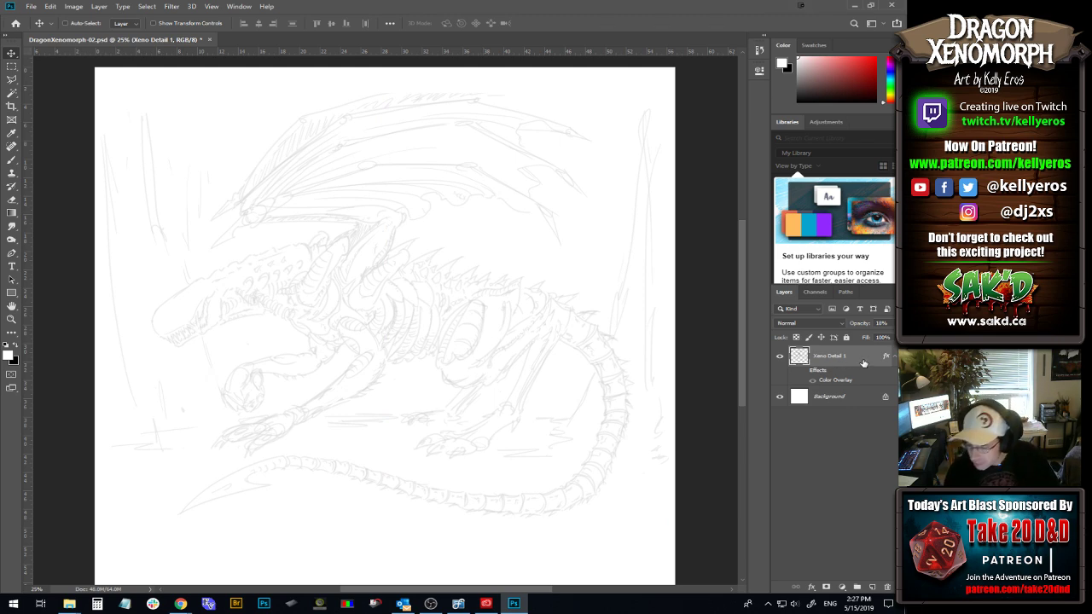
# Add a new layer above Xeno Detail 1, make black the foreground color, and try a brush stroke before undoing it.
pyautogui.click(872, 587)
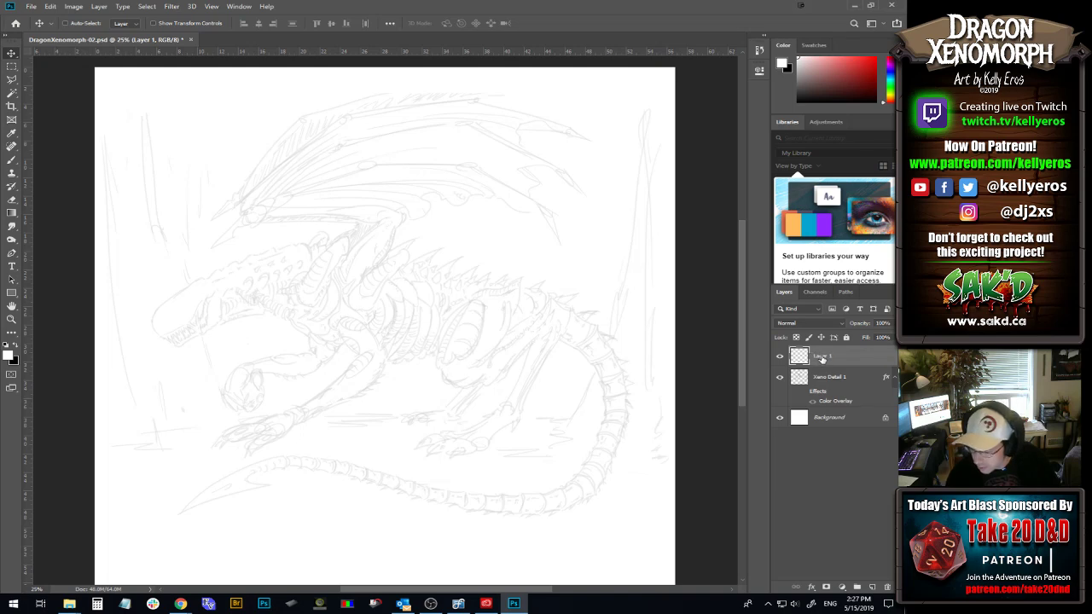
pyautogui.press('b')
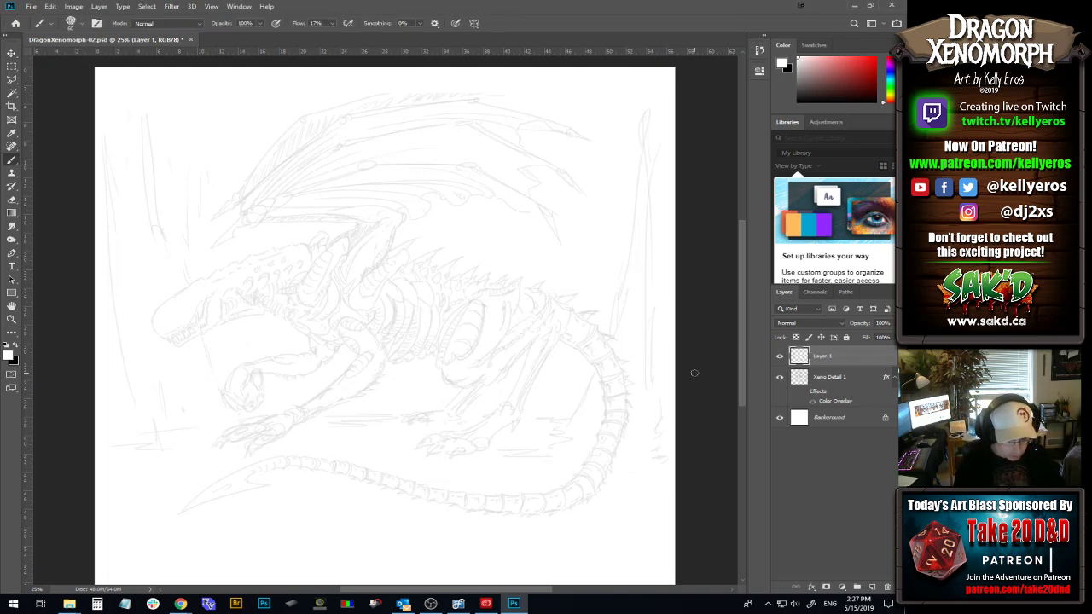
pyautogui.press('x')
pyautogui.moveTo(322, 298)
pyautogui.mouseDown()
pyautogui.moveTo(368, 340)
pyautogui.moveTo(388, 338)
pyautogui.mouseUp()
pyautogui.hotkey('ctrl', 'z')
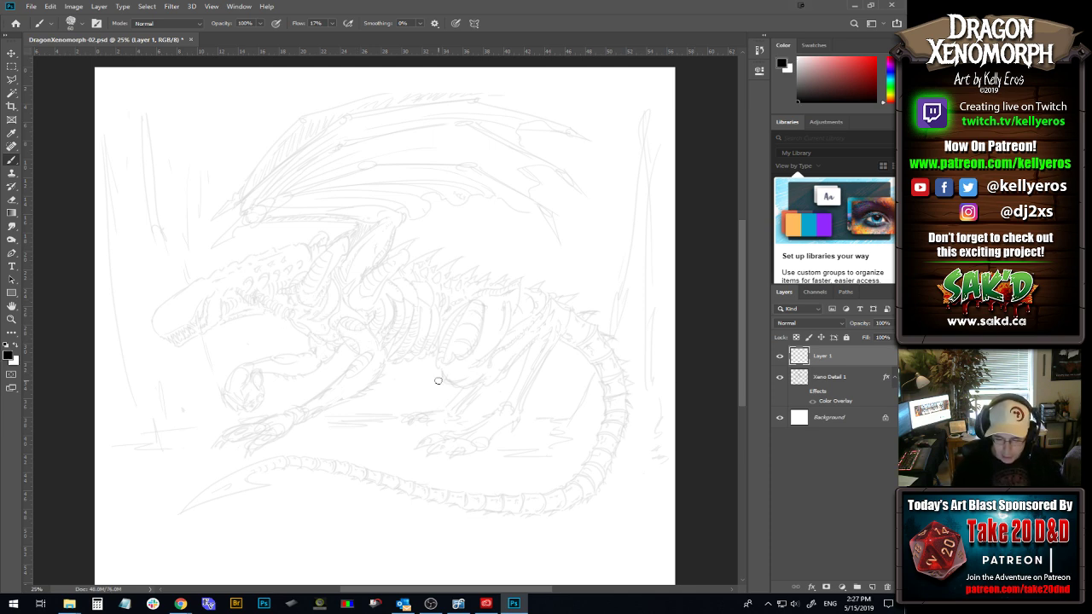
# Choose the Hard Round Pressure Size brush at 12 px, test it with a wavy stroke, and undo the stroke.
pyautogui.click(81, 23)
pyautogui.click(92, 156)
pyautogui.click(524, 23)
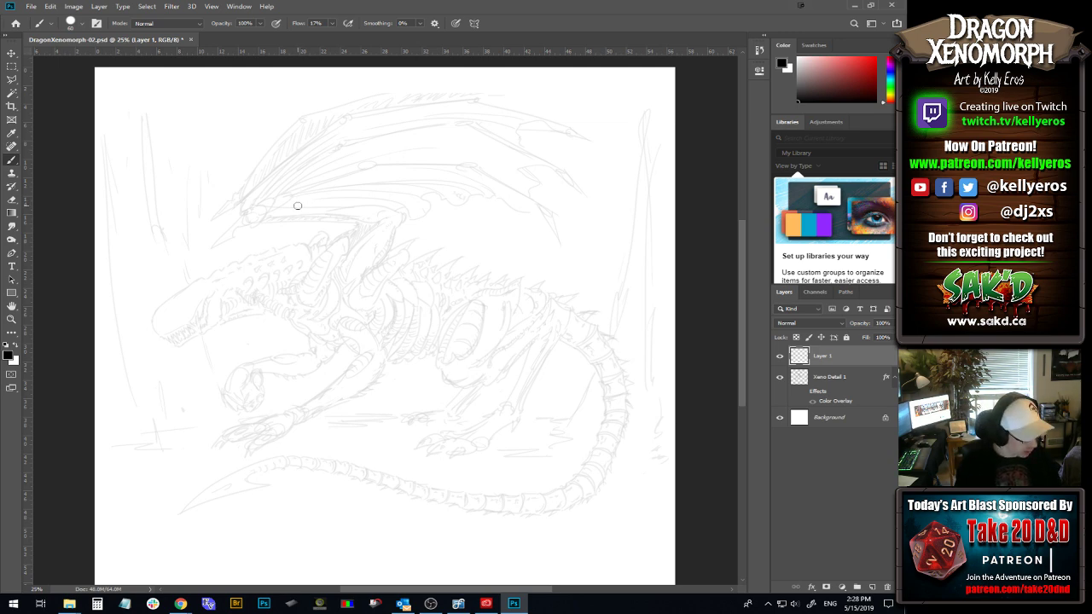
pyautogui.click(82, 24)
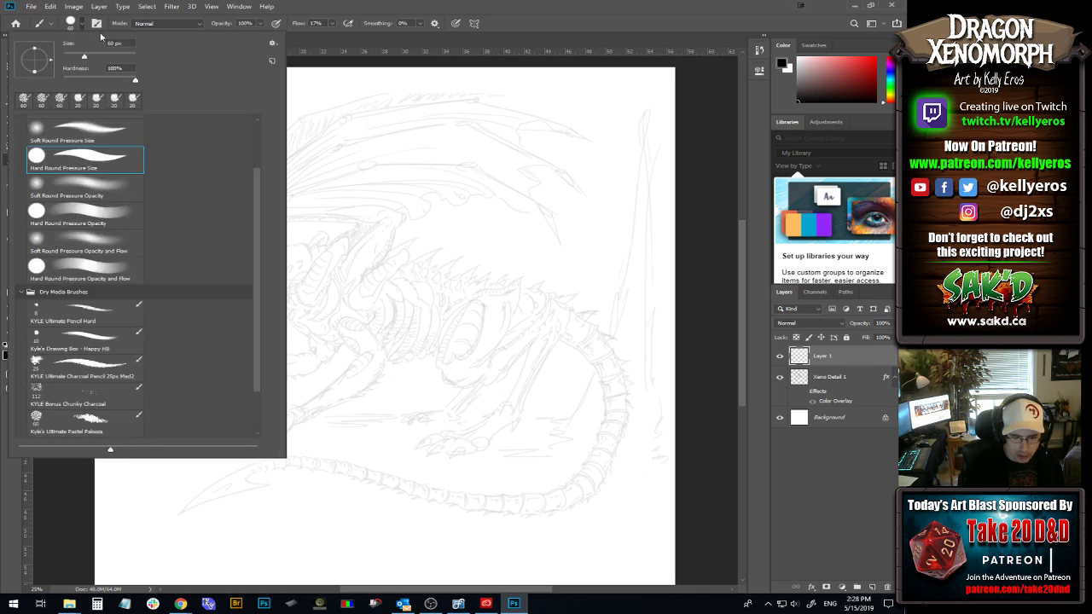
pyautogui.moveTo(73, 55); pyautogui.dragTo(69, 57)
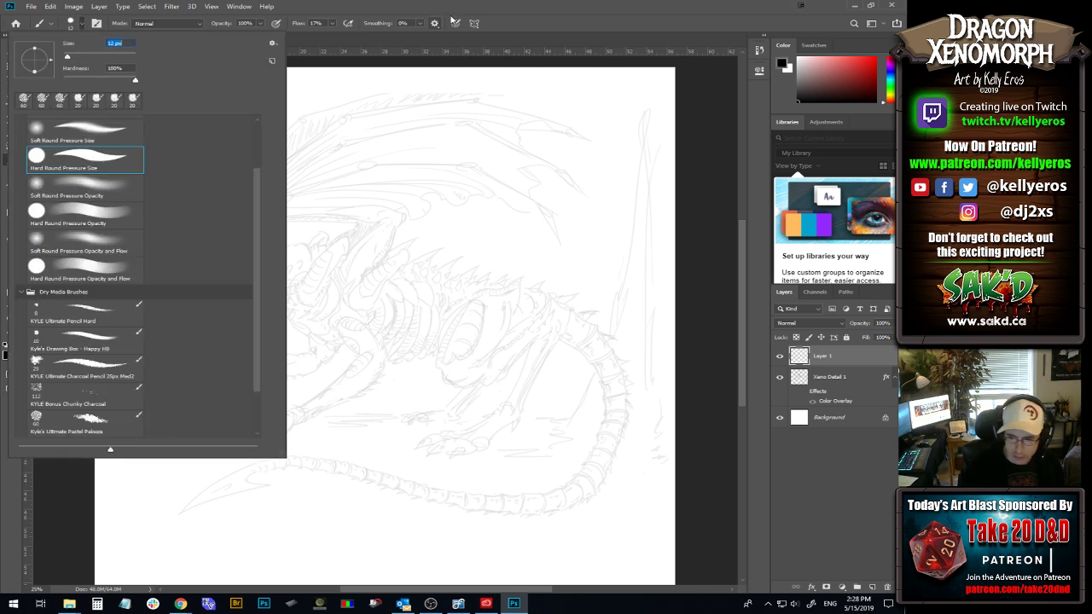
pyautogui.press('Return')
pyautogui.moveTo(294, 245)
pyautogui.mouseDown()
pyautogui.moveTo(385, 240)
pyautogui.moveTo(499, 303)
pyautogui.mouseUp()
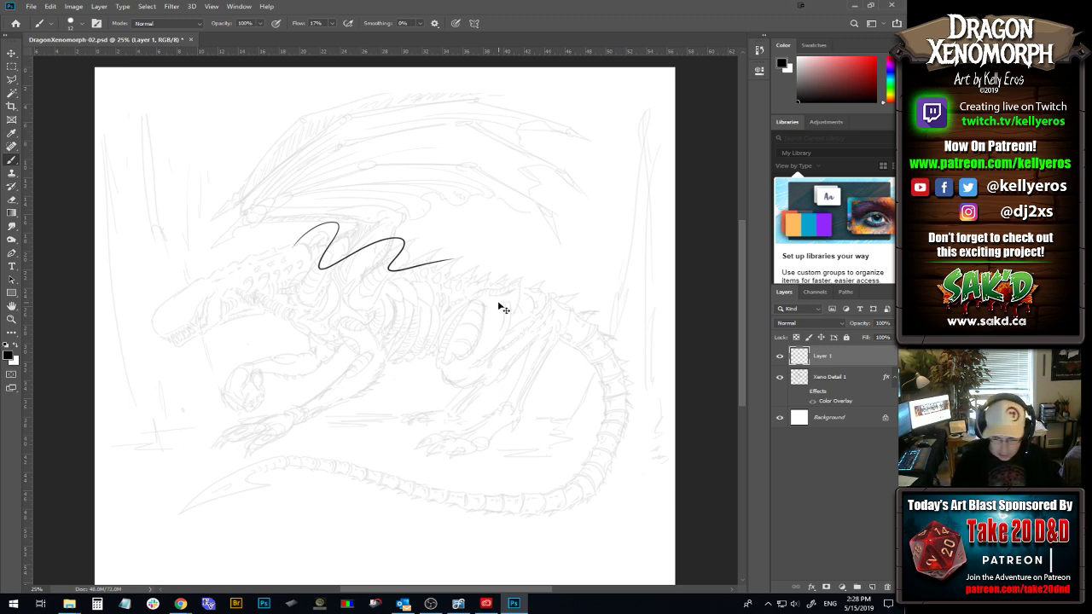
pyautogui.hotkey('ctrl', 'z')
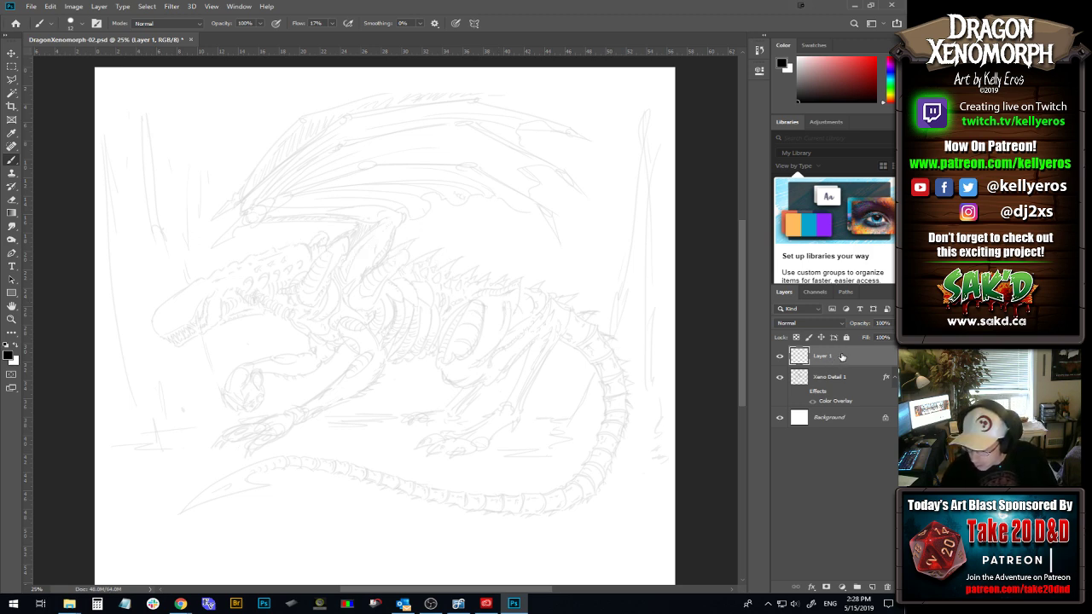
# Try the brush at 28% opacity with a wavy test stroke and undo the stroke.
pyautogui.click(259, 23)
pyautogui.moveTo(239, 36); pyautogui.dragTo(223, 34)
pyautogui.click(443, 17)
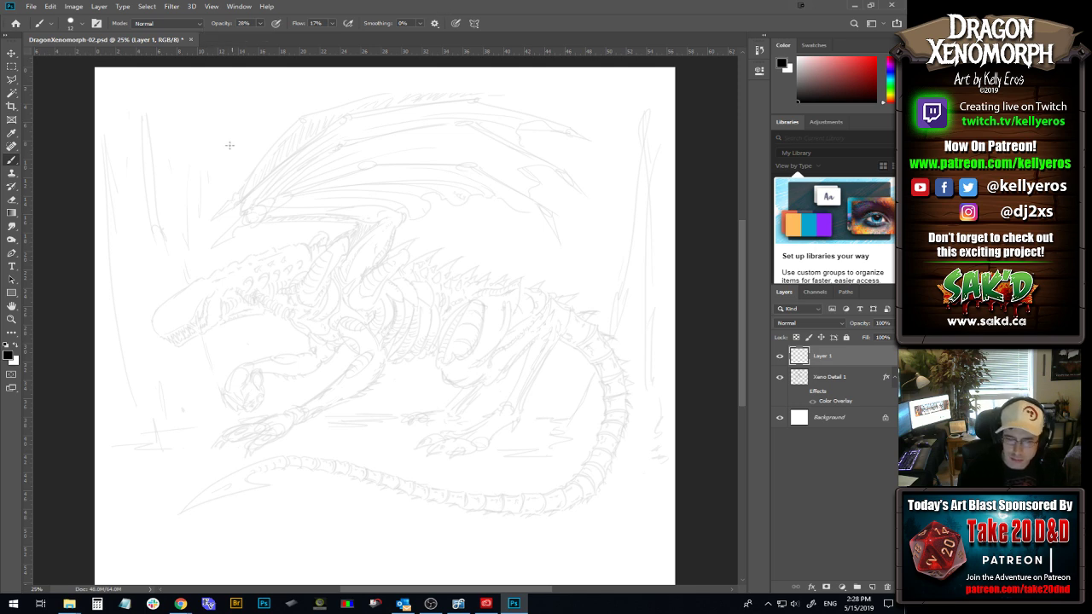
pyautogui.moveTo(229, 231)
pyautogui.mouseDown()
pyautogui.moveTo(297, 249)
pyautogui.moveTo(346, 238)
pyautogui.mouseUp()
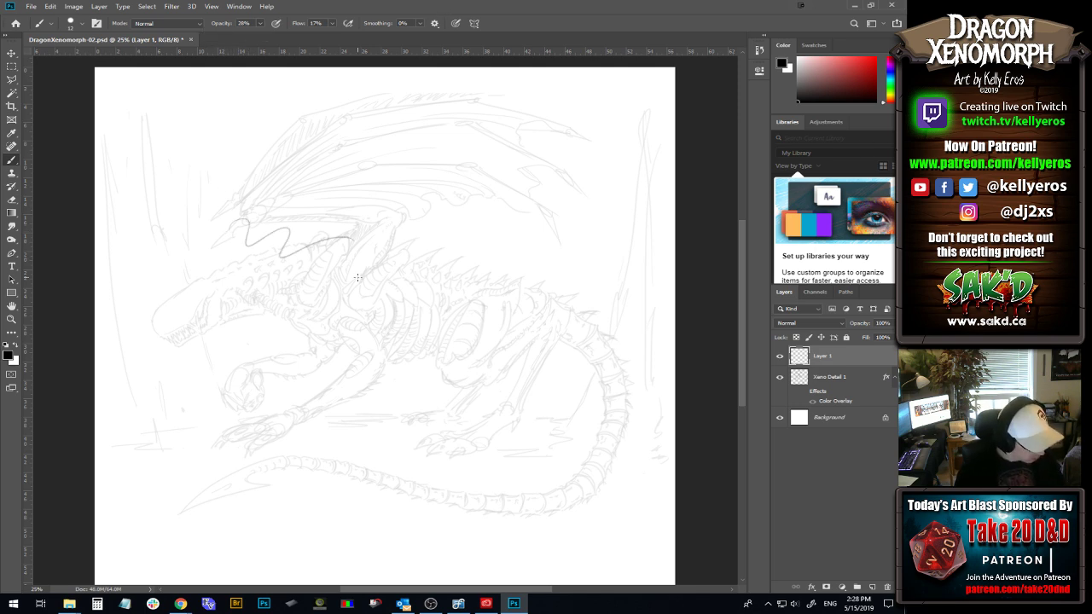
pyautogui.hotkey('ctrl', 'z')
# Set the brush opacity to 42%, test it with short strokes, and undo them.
pyautogui.click(259, 23)
pyautogui.moveTo(269, 37); pyautogui.dragTo(278, 37)
pyautogui.moveTo(225, 252); pyautogui.dragTo(268, 257)
pyautogui.moveTo(336, 230); pyautogui.dragTo(341, 247)
pyautogui.hotkey('ctrl', 'z')
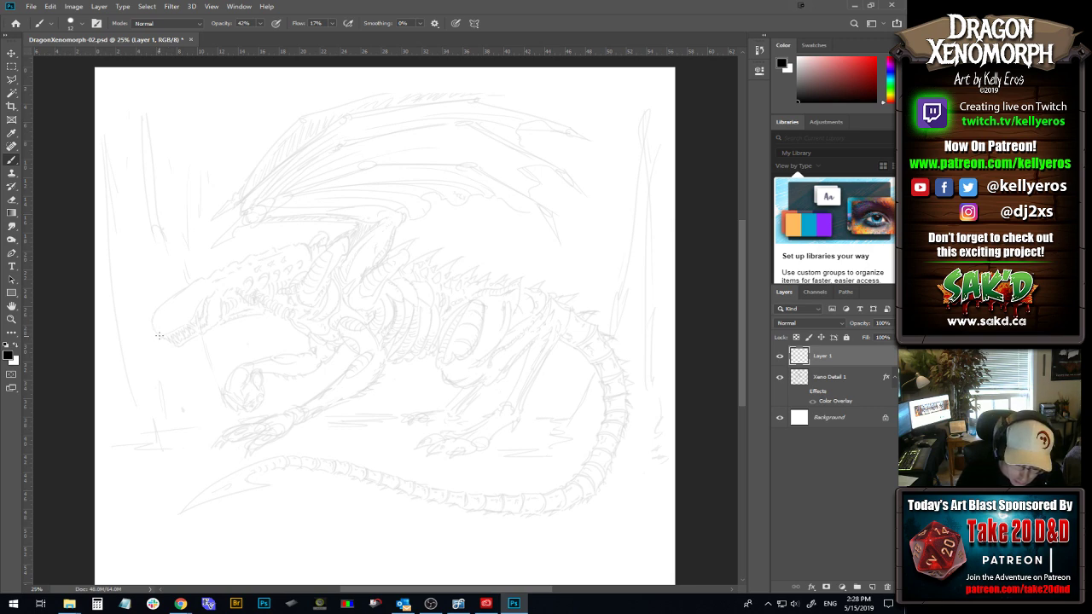
# Trace the creature's rounded snout and the upper edge of its head back to the ridged crest, redrawing unsatisfactory strokes.
pyautogui.moveTo(160, 336); pyautogui.dragTo(157, 305)
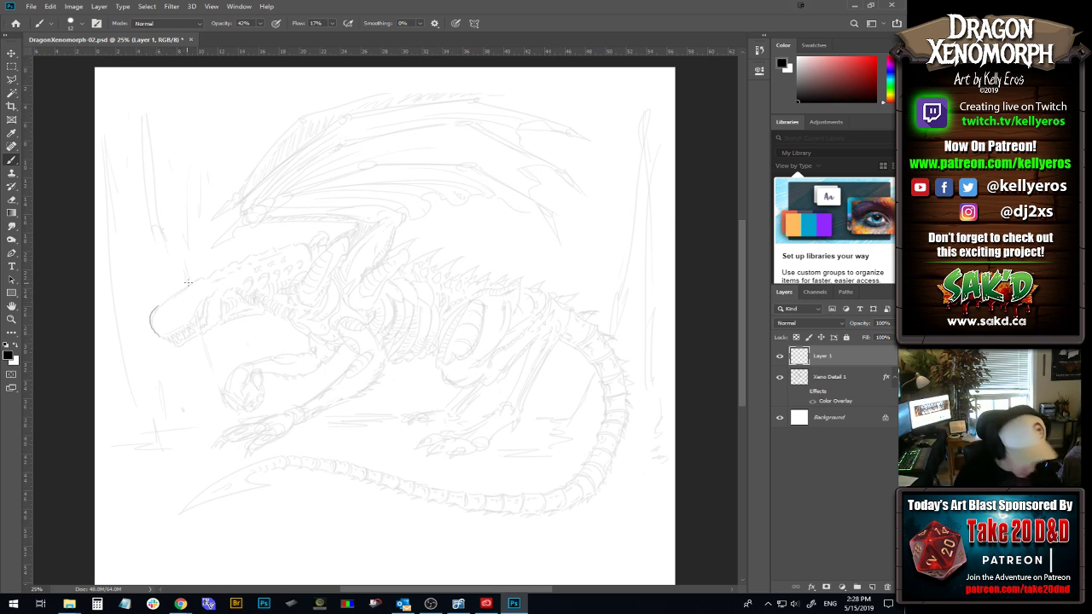
pyautogui.moveTo(157, 304); pyautogui.dragTo(208, 274)
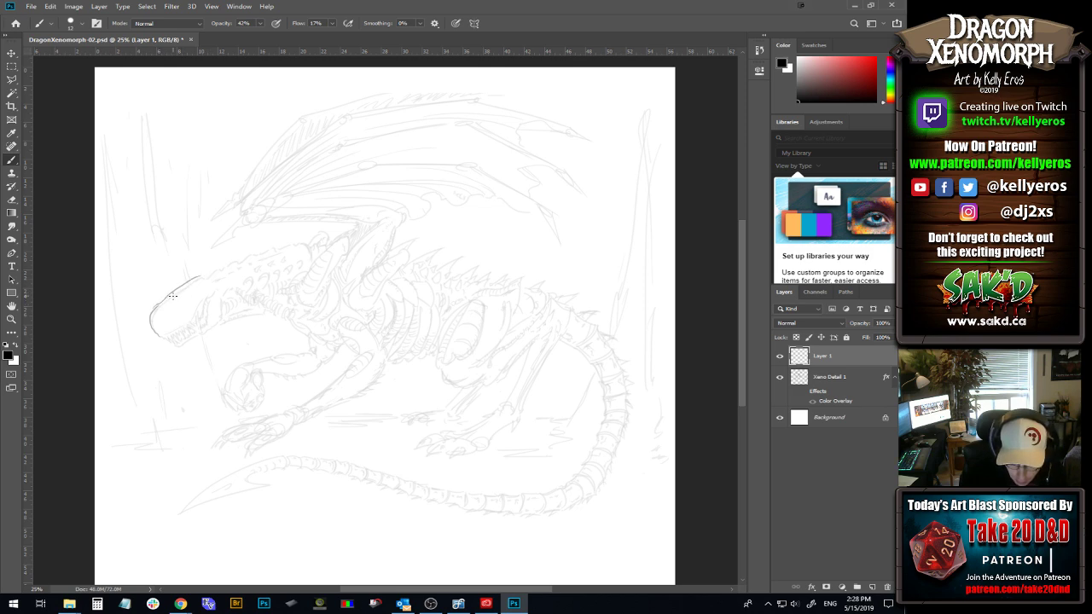
pyautogui.hotkey('ctrl', 'z')
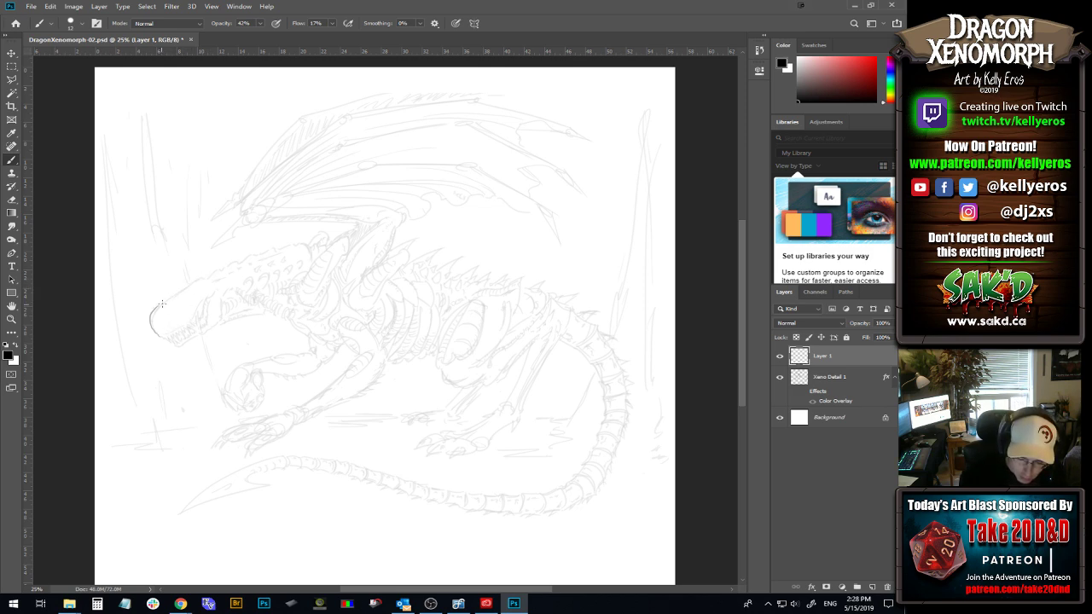
pyautogui.moveTo(159, 306); pyautogui.dragTo(204, 277)
pyautogui.hotkey('ctrl', 'z')
pyautogui.moveTo(159, 305); pyautogui.dragTo(252, 253)
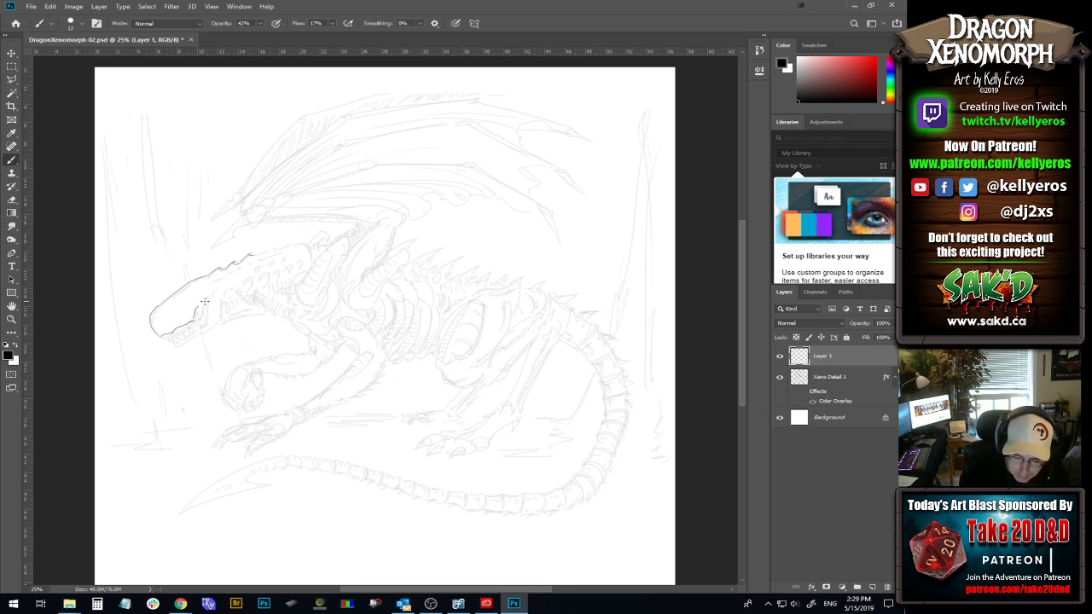
# Ink the tendon lines at the corner of the jaw and a contour line along the top of the skull.
pyautogui.press('ctrl')
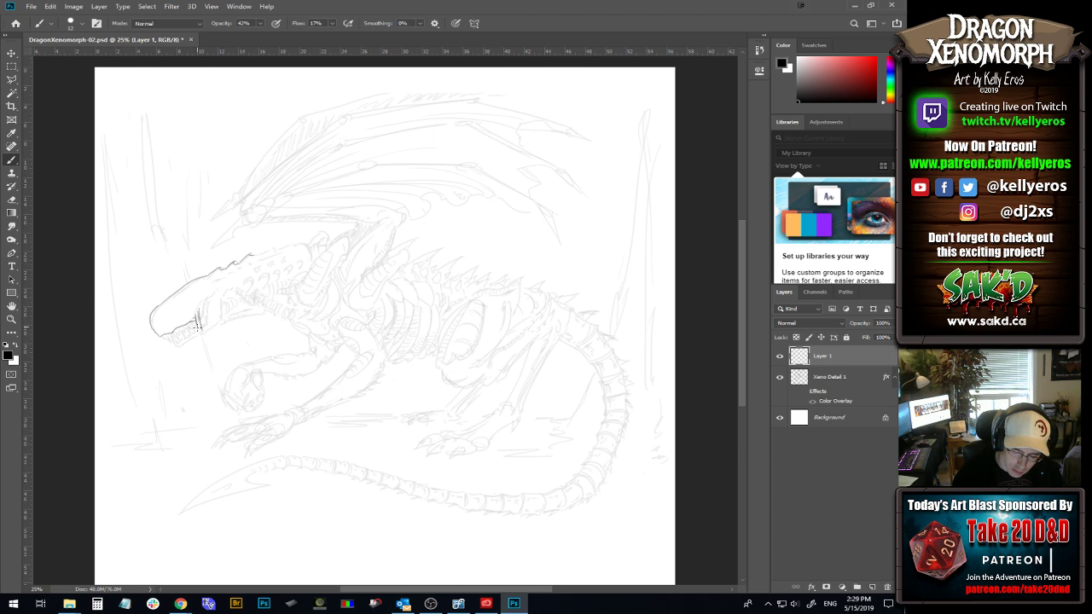
pyautogui.moveTo(197, 319); pyautogui.dragTo(200, 334)
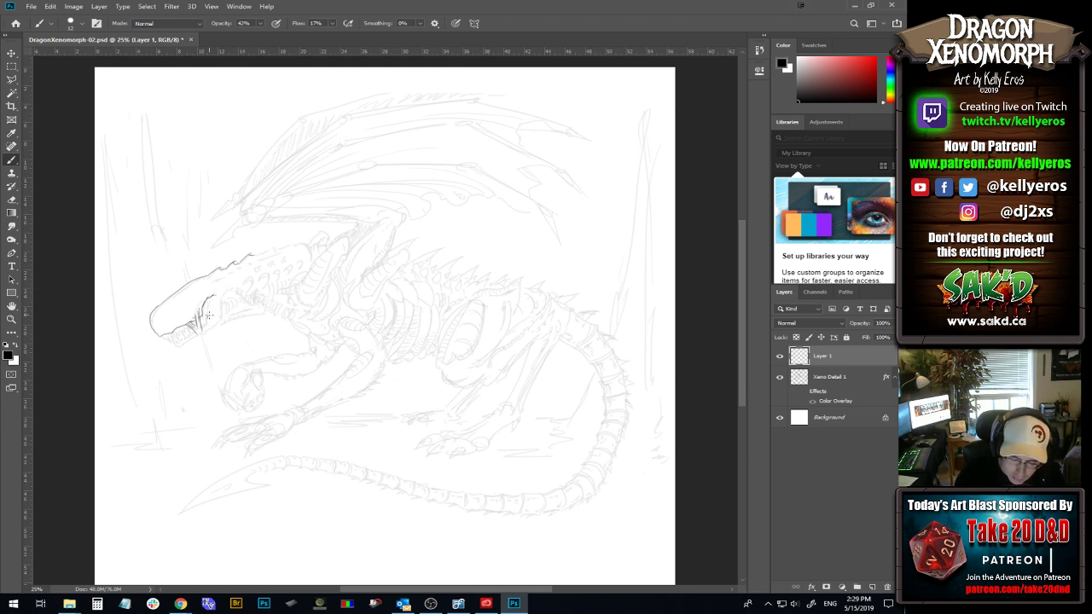
pyautogui.moveTo(205, 313); pyautogui.dragTo(213, 296)
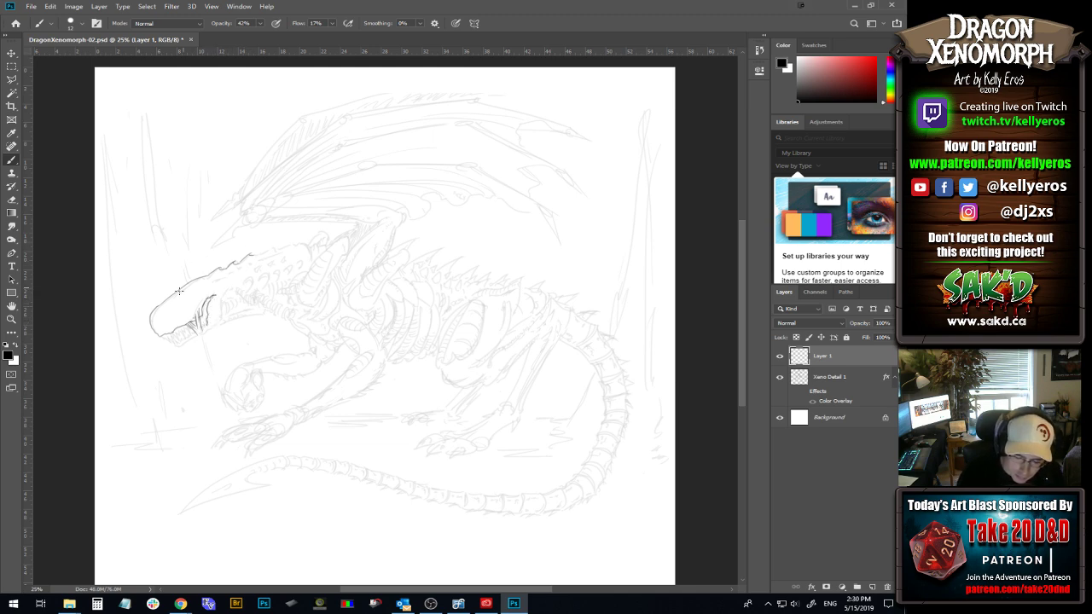
pyautogui.moveTo(174, 299); pyautogui.dragTo(191, 290)
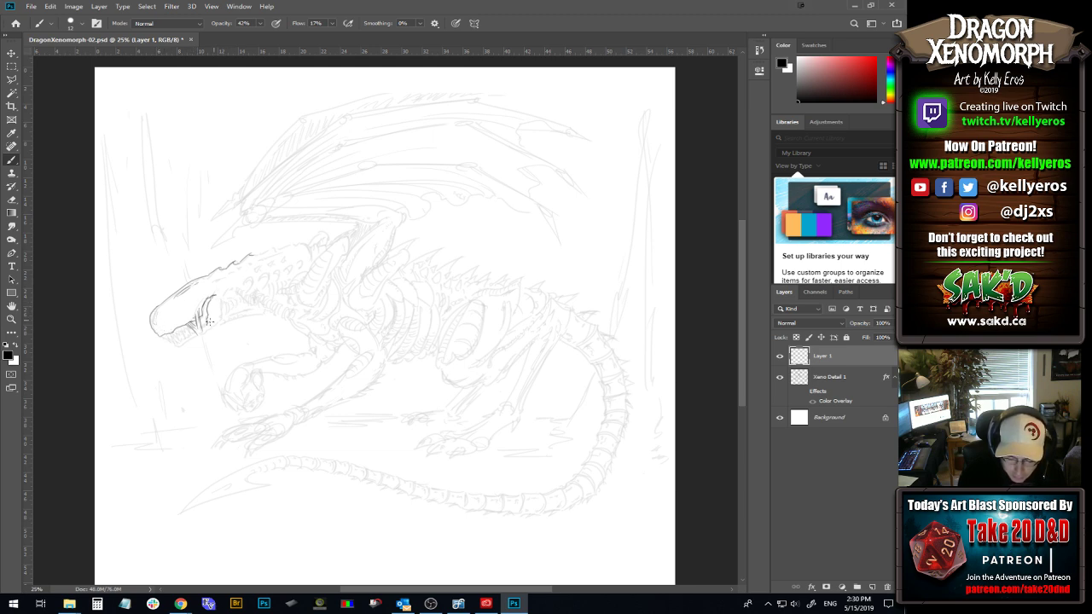
# Ink the ribbed tendons behind the jaw hinge and the curved marks above them, undoing unsatisfactory strokes on the crest.
pyautogui.moveTo(219, 299); pyautogui.dragTo(224, 320)
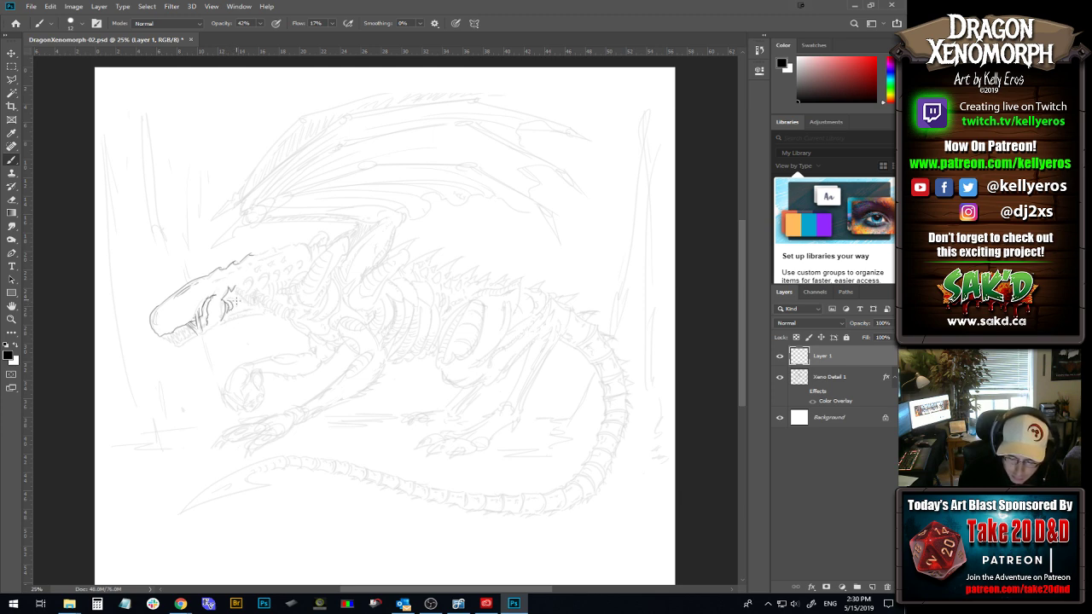
pyautogui.moveTo(233, 299); pyautogui.dragTo(244, 307)
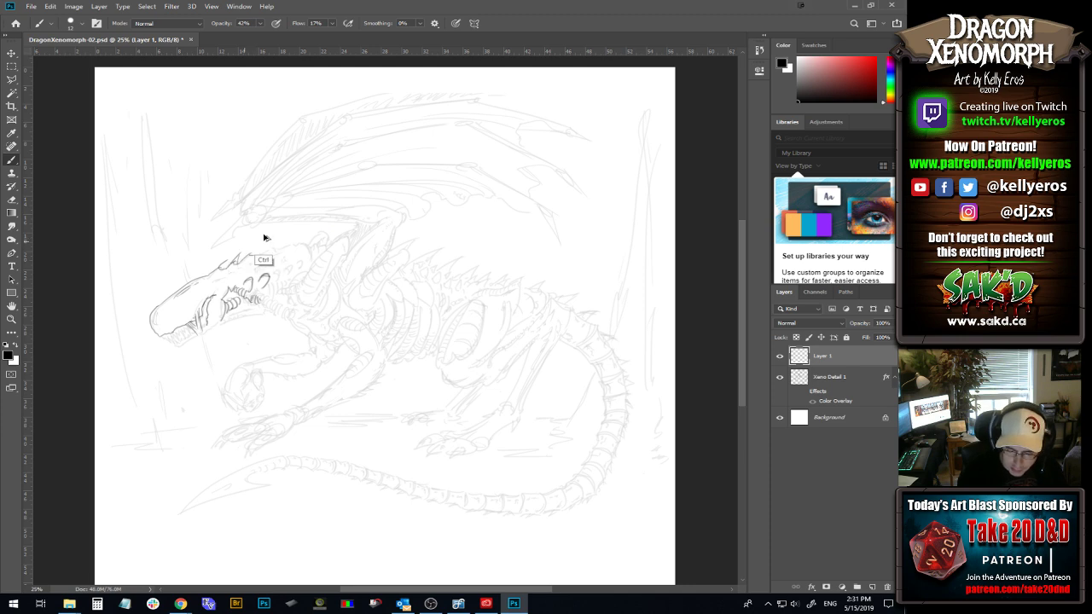
pyautogui.press('ctrl')
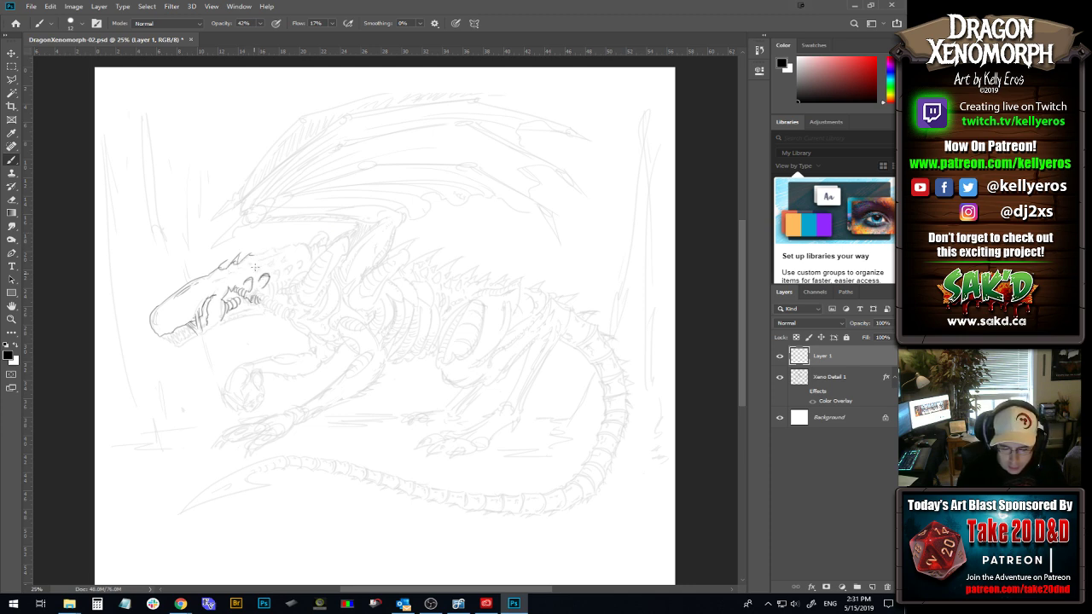
pyautogui.hotkey('ctrl', 'alt')
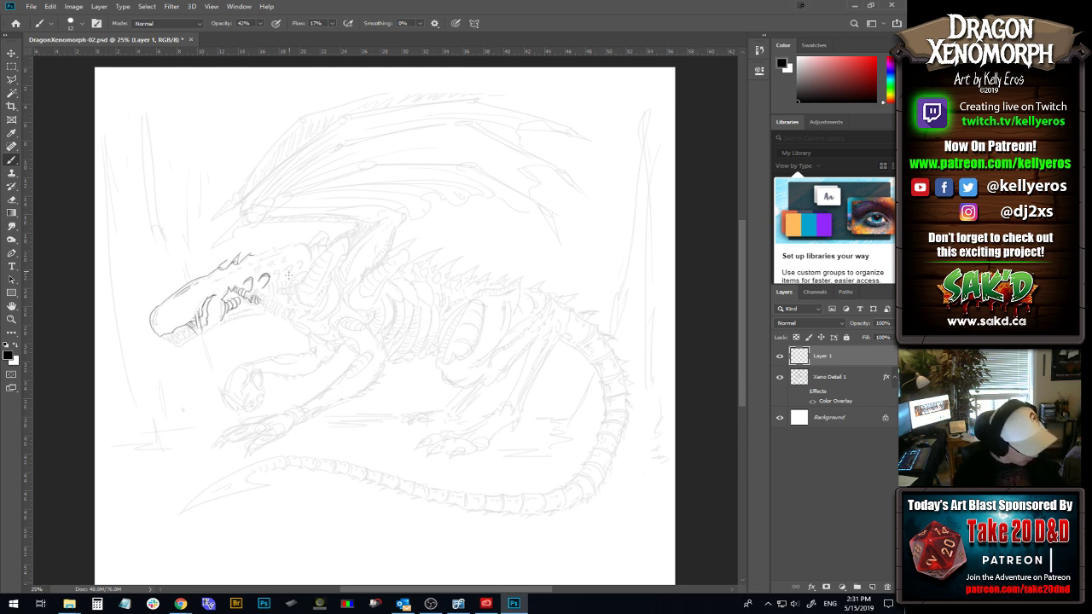
pyautogui.hotkey('ctrl', 'alt')
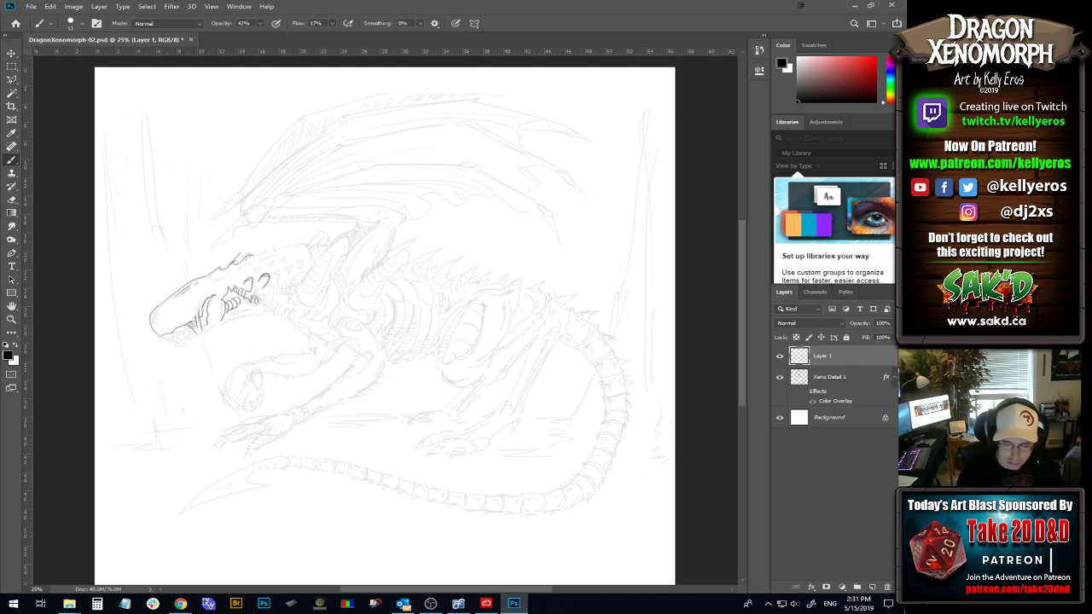
pyautogui.press('ctrl')
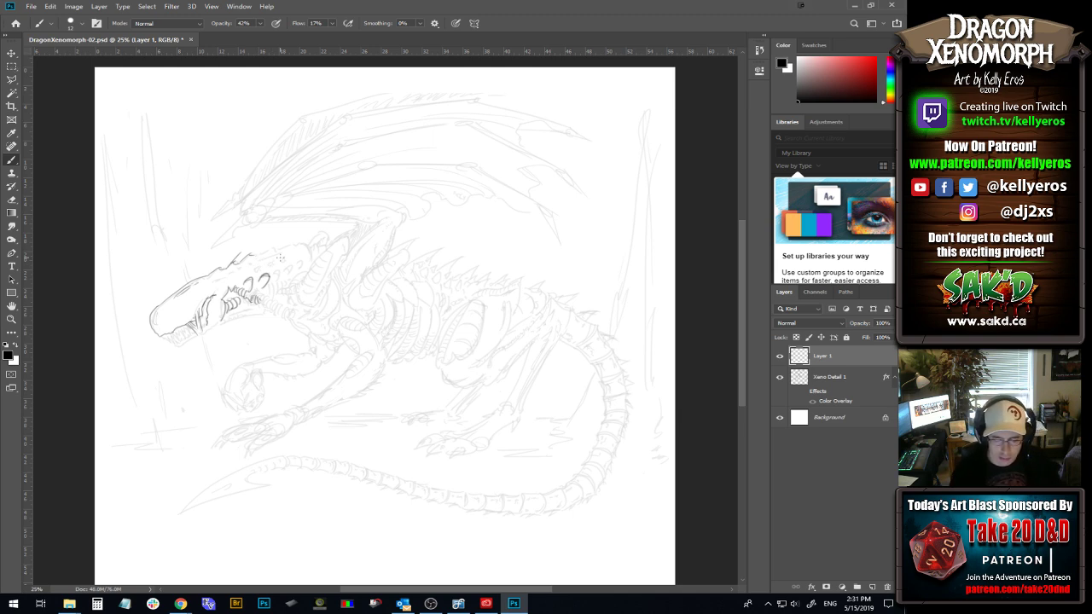
pyautogui.press('v')
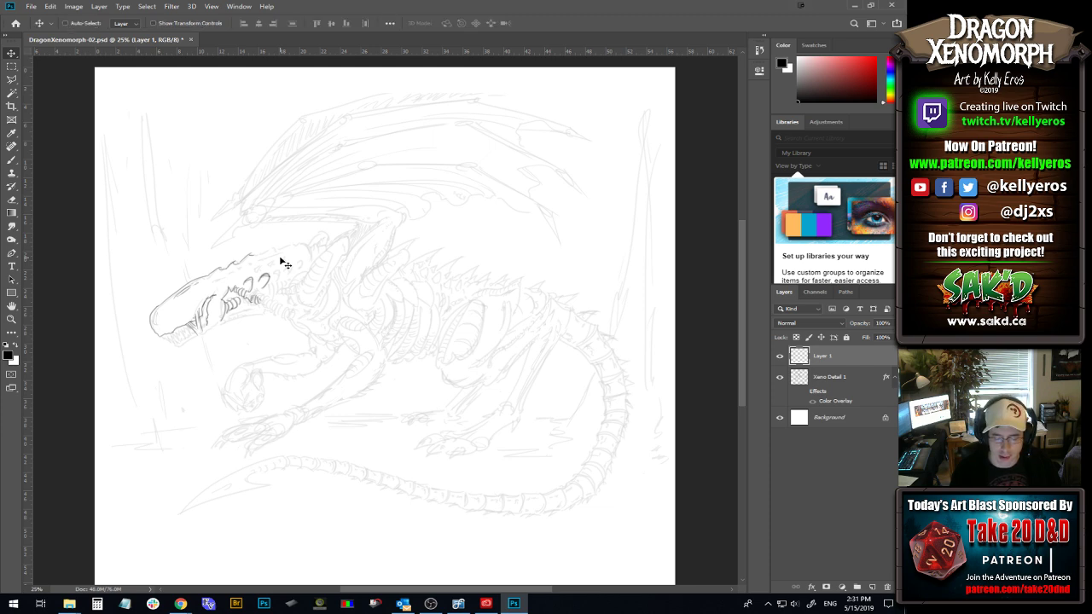
pyautogui.click(11, 61)
pyautogui.click(12, 55)
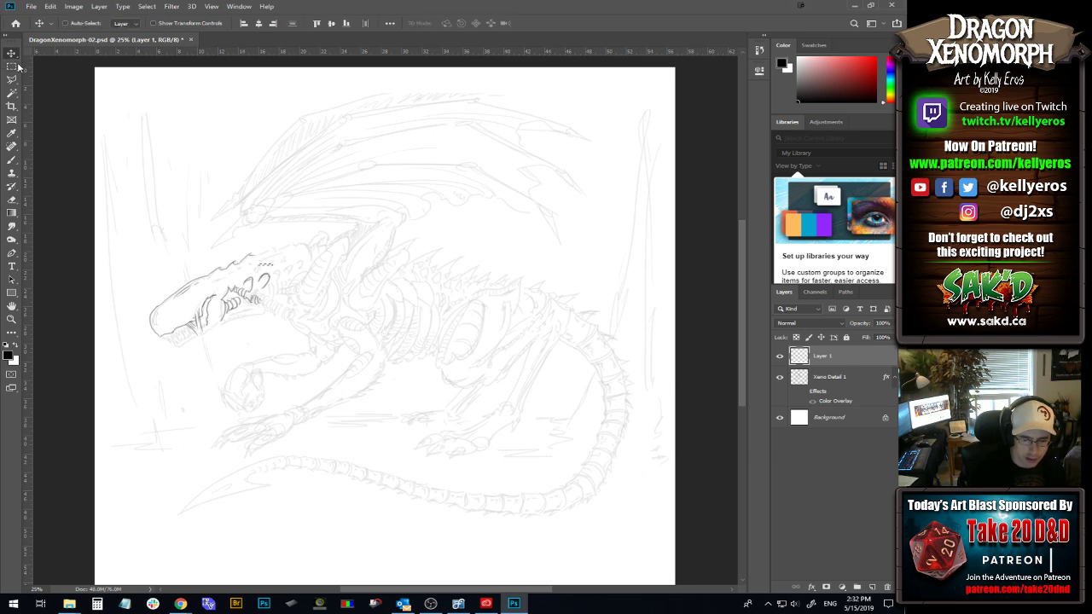
pyautogui.click(11, 66)
pyautogui.click(13, 55)
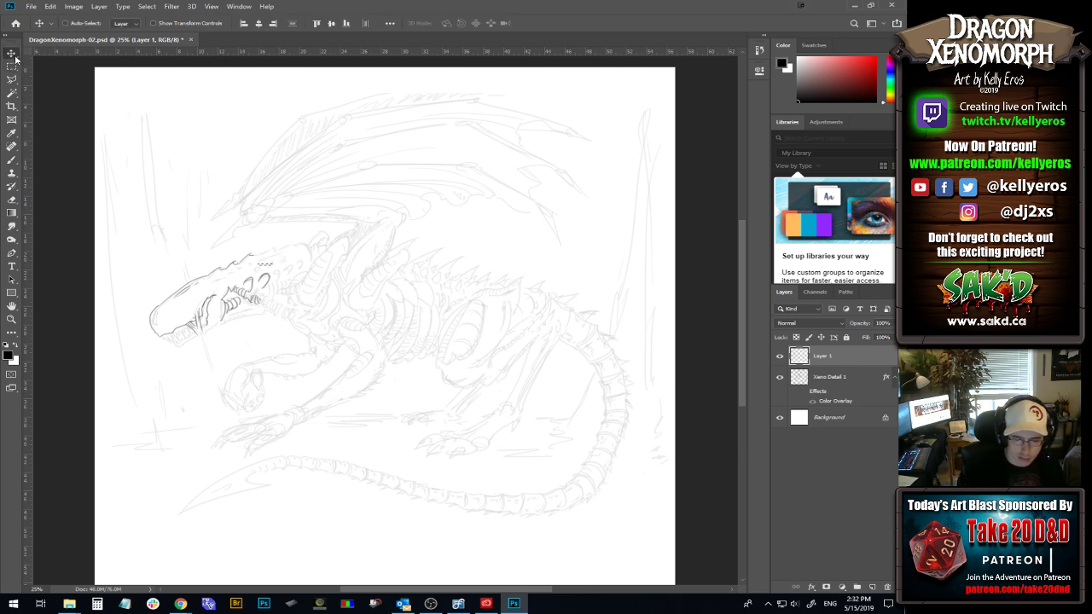
pyautogui.press('b')
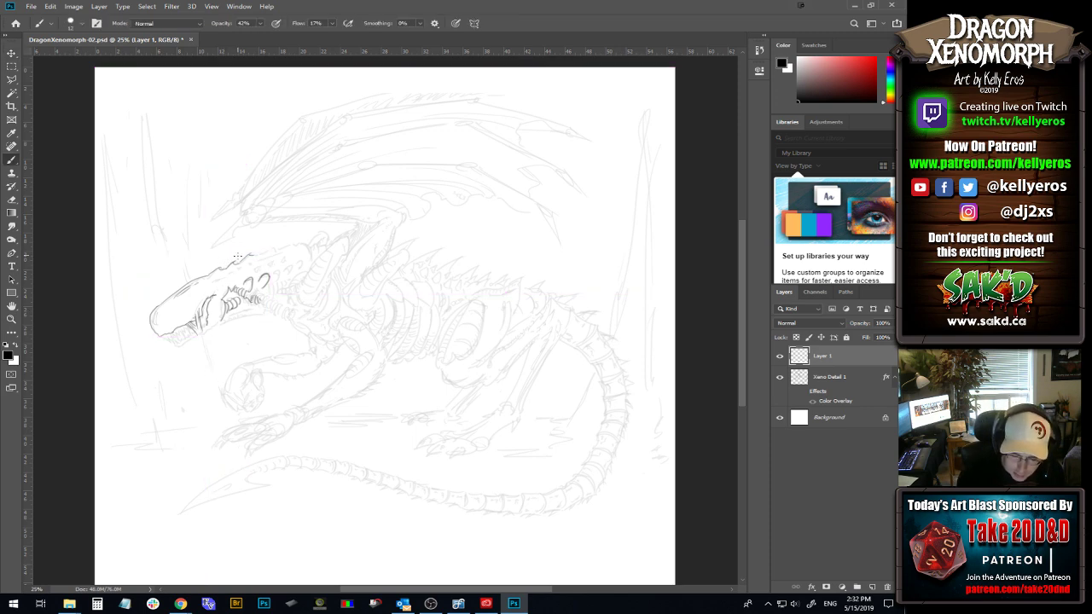
# Ink the pointed spikes on the head crest and outline the lower jaw back to its hinge.
pyautogui.moveTo(232, 263)
pyautogui.mouseDown()
pyautogui.moveTo(242, 251)
pyautogui.moveTo(228, 255)
pyautogui.moveTo(229, 267)
pyautogui.moveTo(253, 247)
pyautogui.mouseUp()
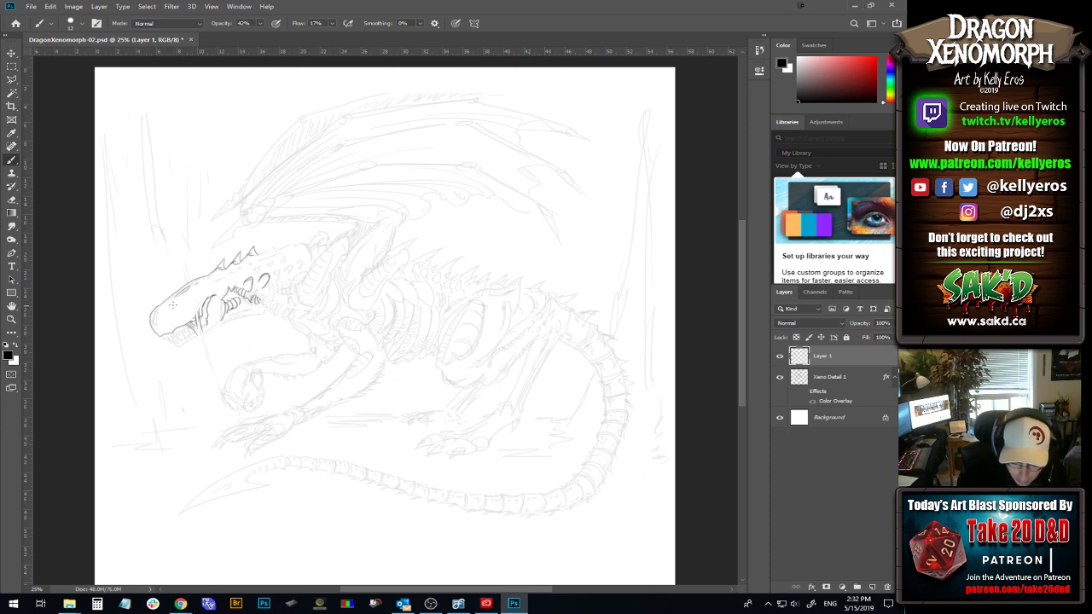
pyautogui.moveTo(218, 292); pyautogui.dragTo(211, 305)
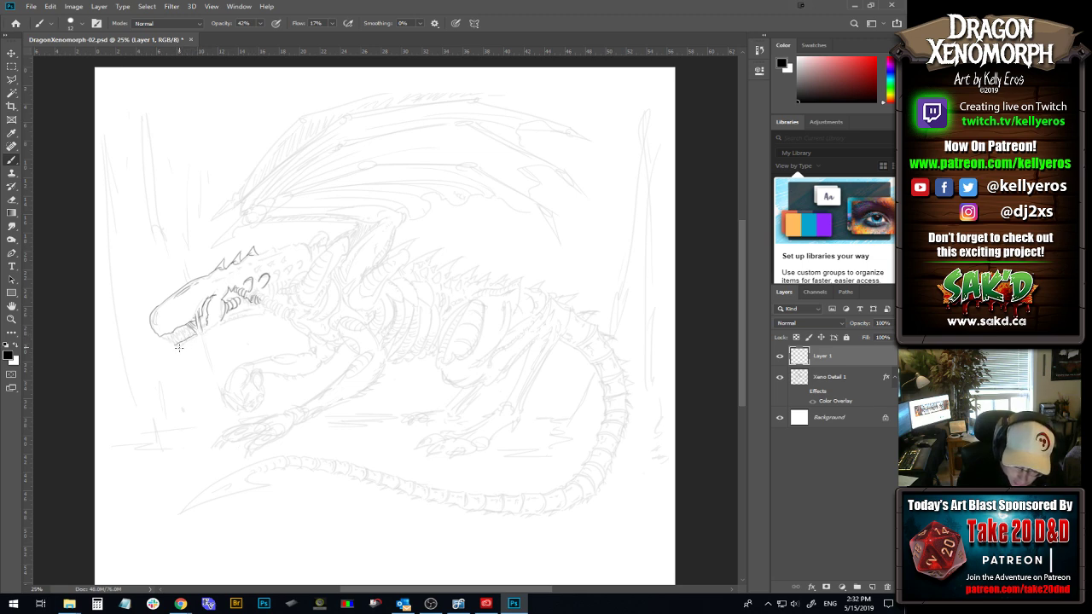
pyautogui.moveTo(174, 345); pyautogui.dragTo(224, 324)
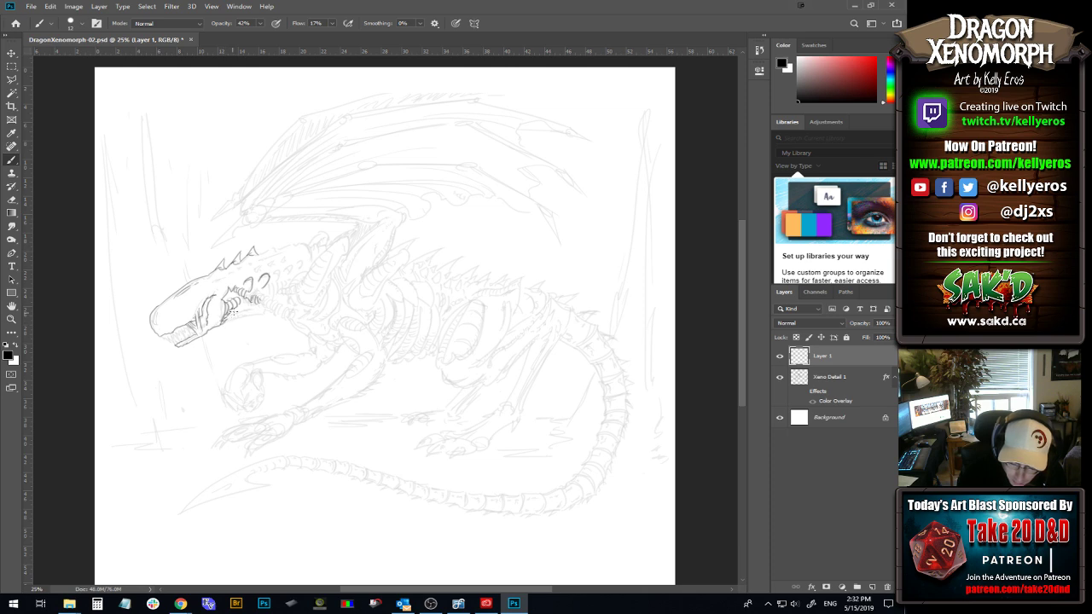
pyautogui.moveTo(225, 301); pyautogui.dragTo(220, 319)
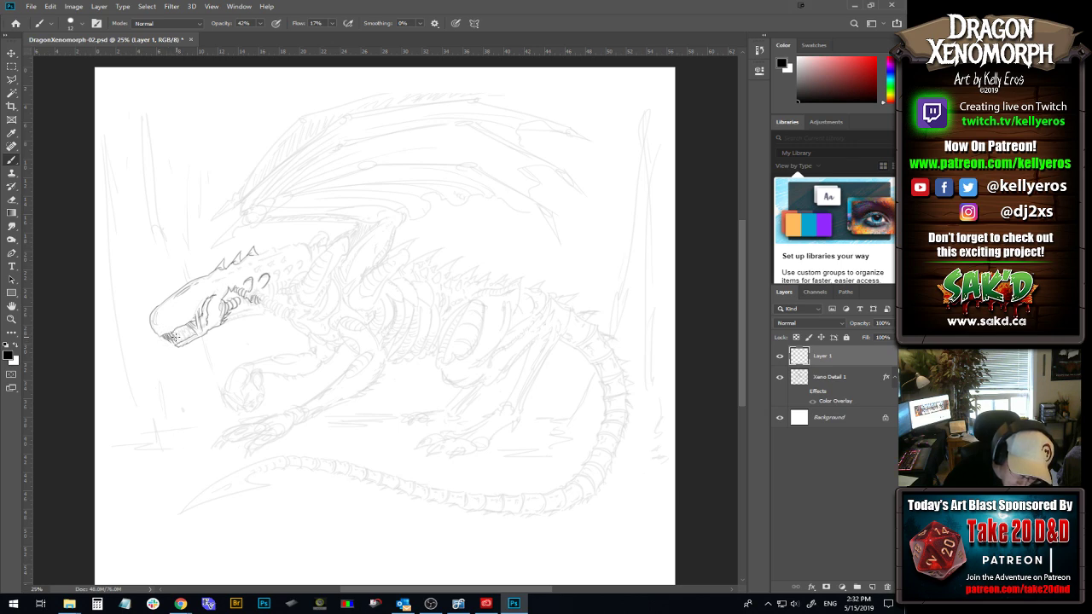
# Ink the rows of teeth along the upper and lower jaws, undoing and redrawing unsatisfactory strokes.
pyautogui.press('ctrl')
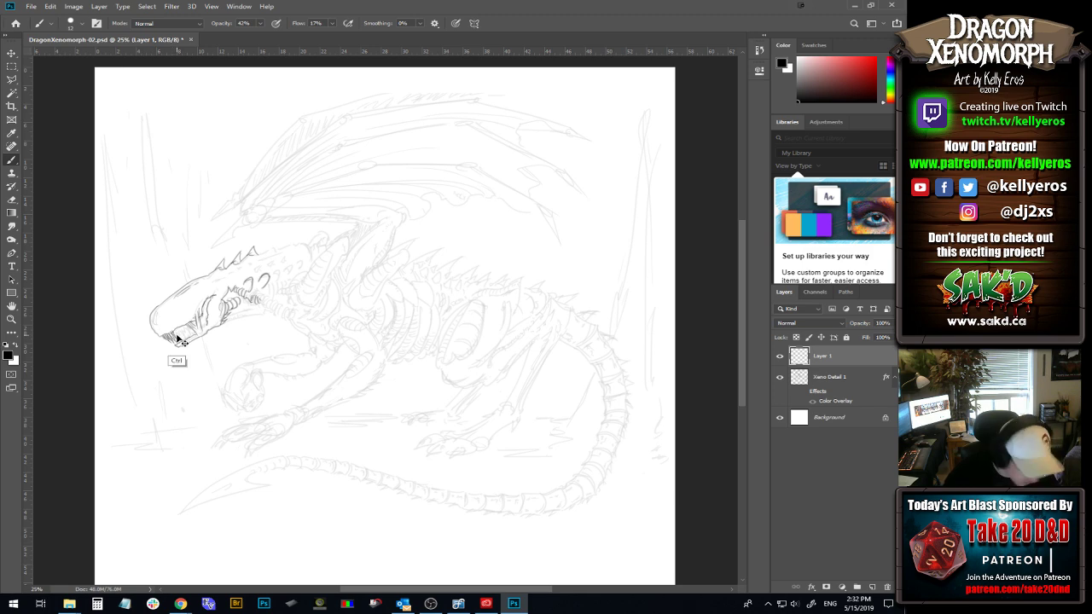
pyautogui.hotkey('ctrl', 'z')
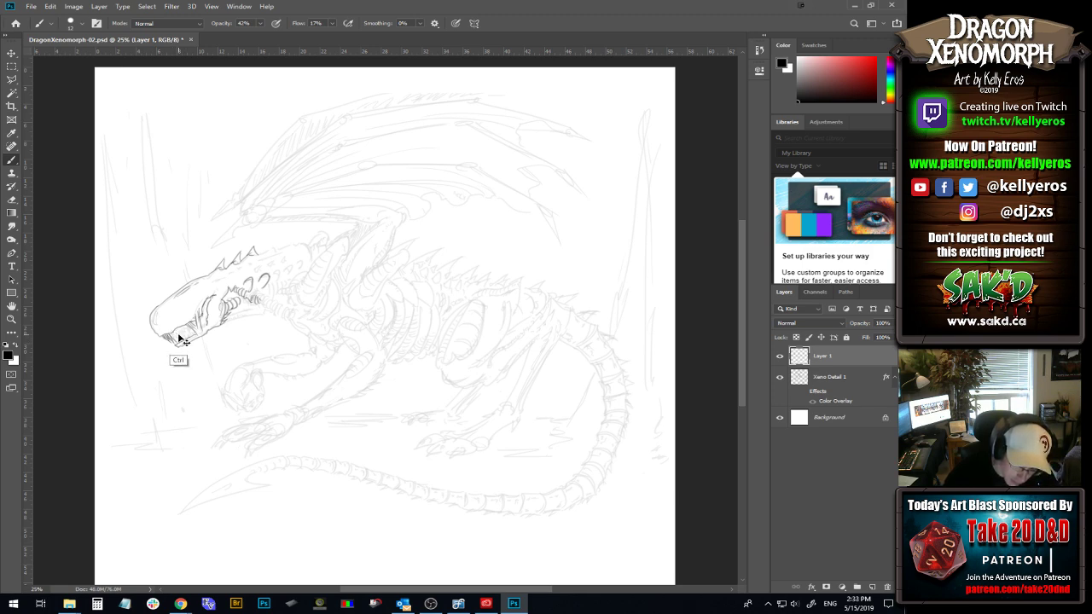
pyautogui.moveTo(173, 333); pyautogui.dragTo(185, 338)
pyautogui.hotkey('ctrl', 'z')
pyautogui.hotkey('ctrl', 'z')
pyautogui.hotkey('ctrl', 'z')
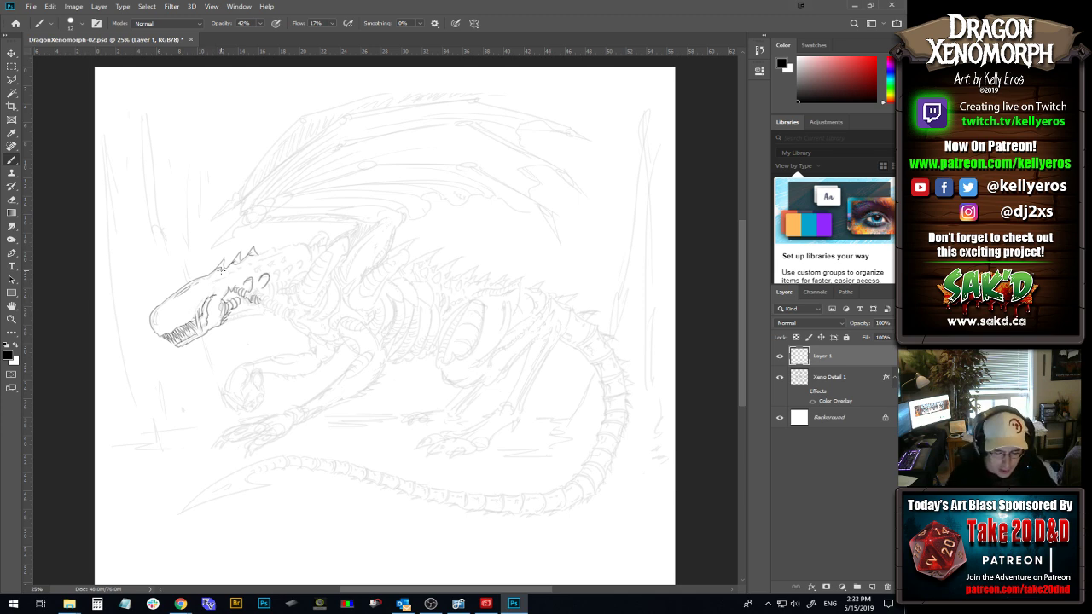
pyautogui.press('ctrl')
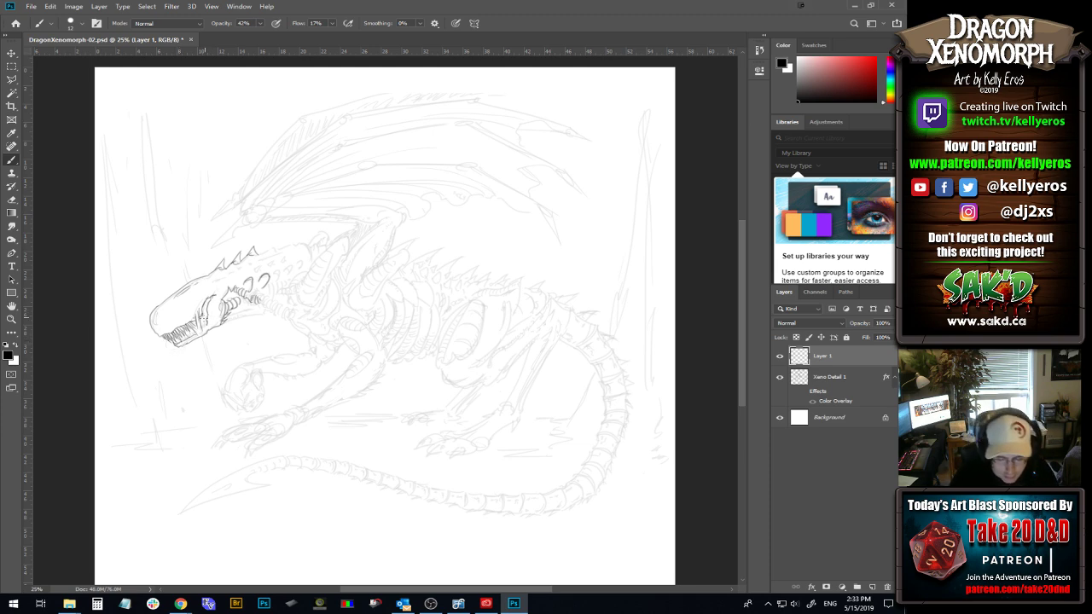
pyautogui.moveTo(193, 323); pyautogui.dragTo(187, 330)
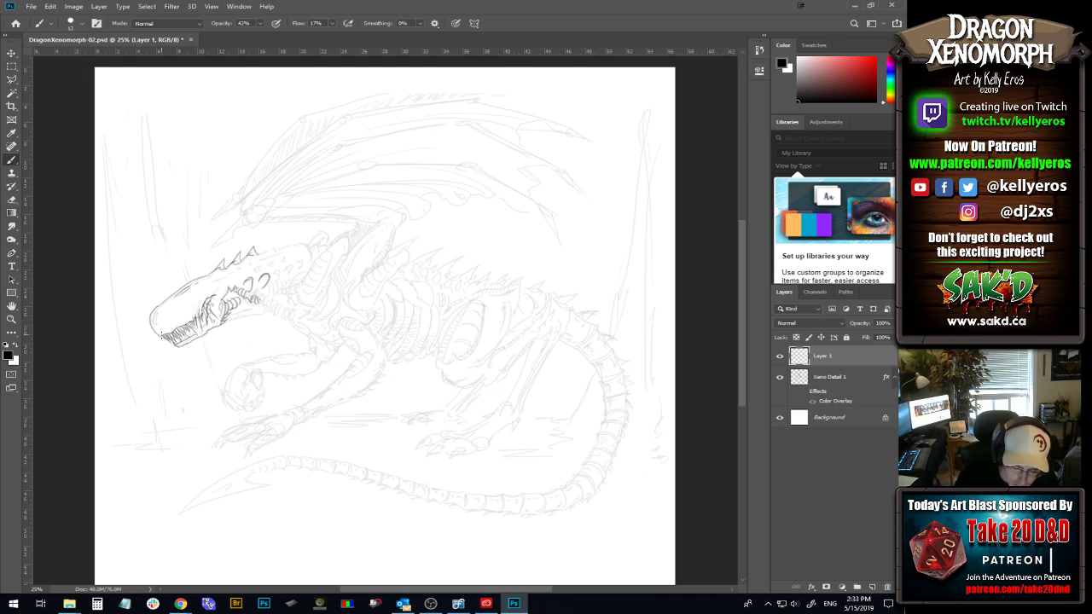
pyautogui.moveTo(161, 333); pyautogui.dragTo(186, 323)
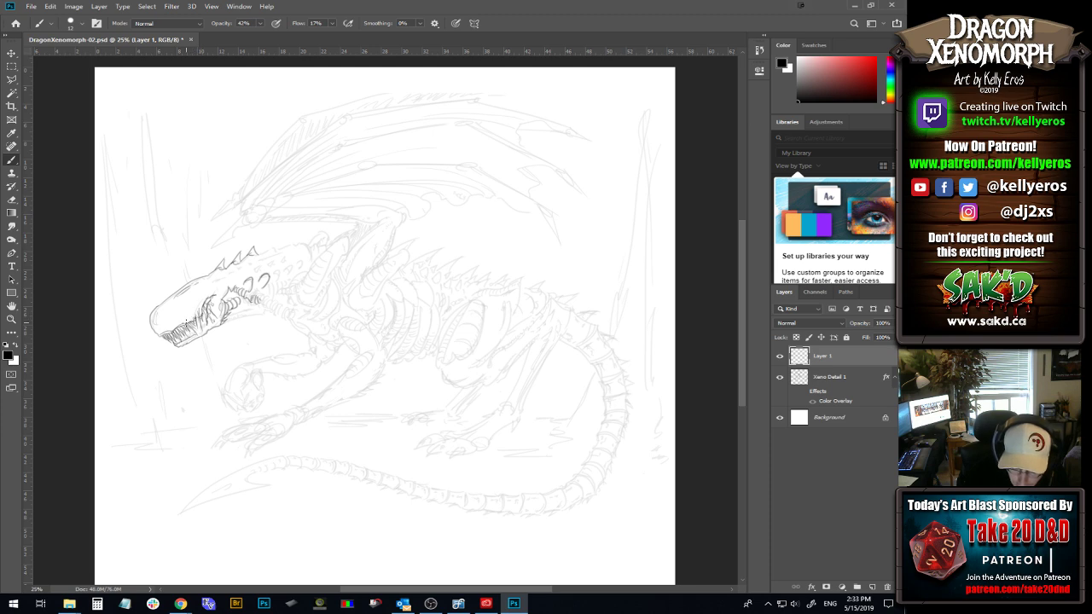
# Add tendon lines at the back of the mouth and ink the ridged underside of the jaw toward the throat.
pyautogui.moveTo(197, 315); pyautogui.dragTo(219, 297)
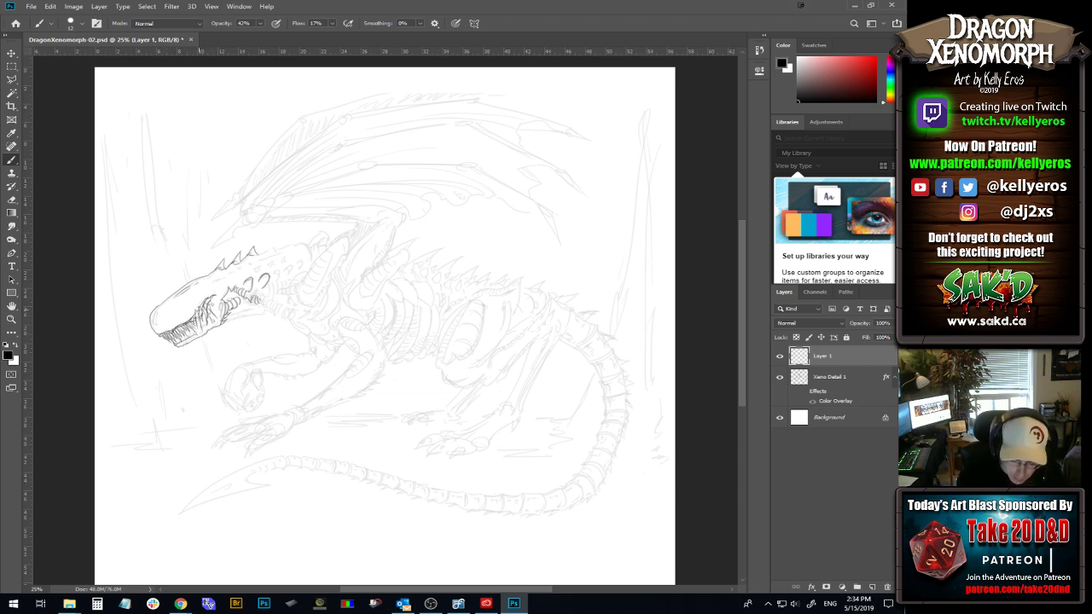
pyautogui.moveTo(195, 316); pyautogui.dragTo(202, 311)
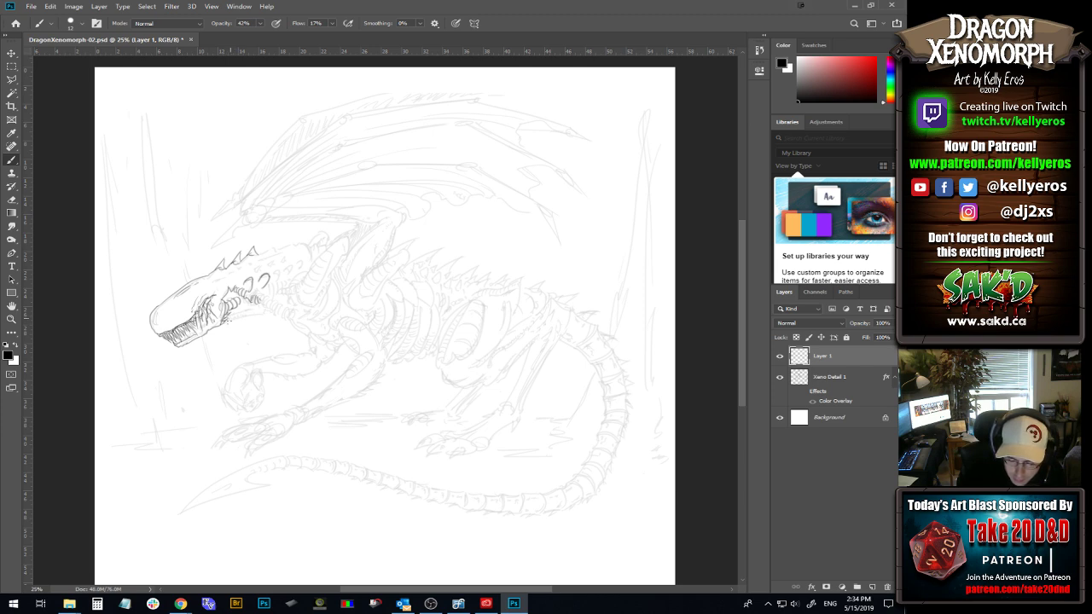
pyautogui.moveTo(230, 320); pyautogui.dragTo(258, 312)
pyautogui.moveTo(195, 342); pyautogui.dragTo(224, 324)
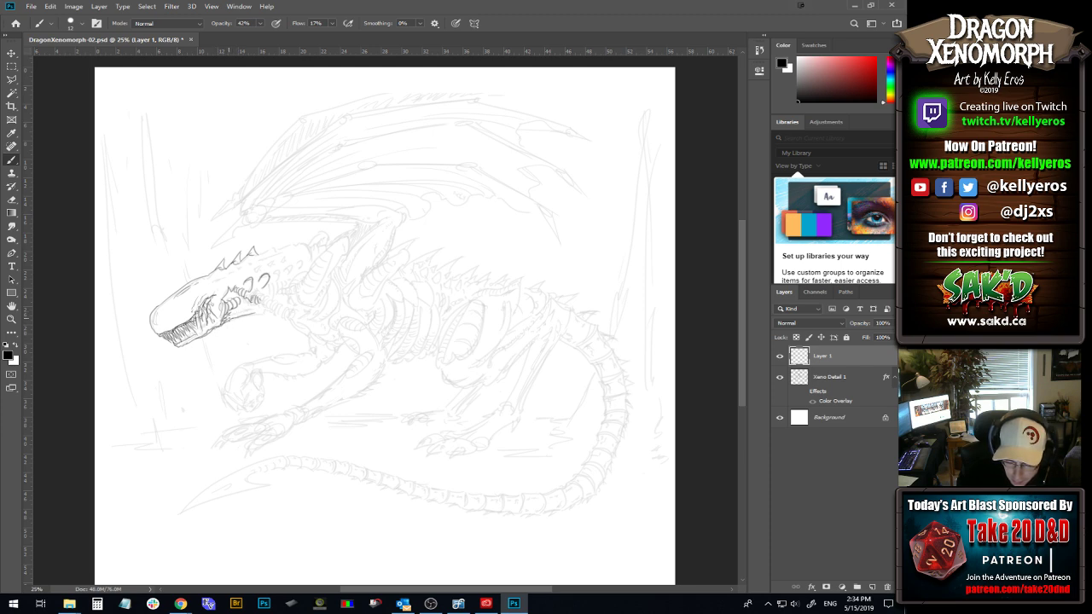
pyautogui.moveTo(239, 315); pyautogui.dragTo(256, 309)
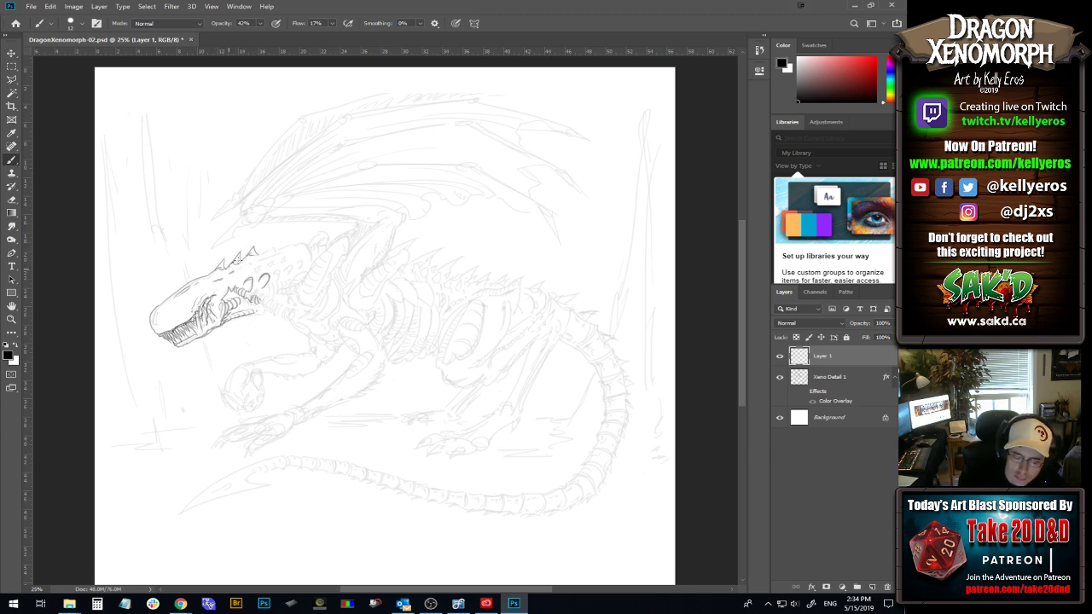
# Add short contour marks below the crest spikes and reinforce the upper edge of the skull.
pyautogui.moveTo(217, 272); pyautogui.dragTo(226, 271)
pyautogui.moveTo(236, 263); pyautogui.dragTo(243, 252)
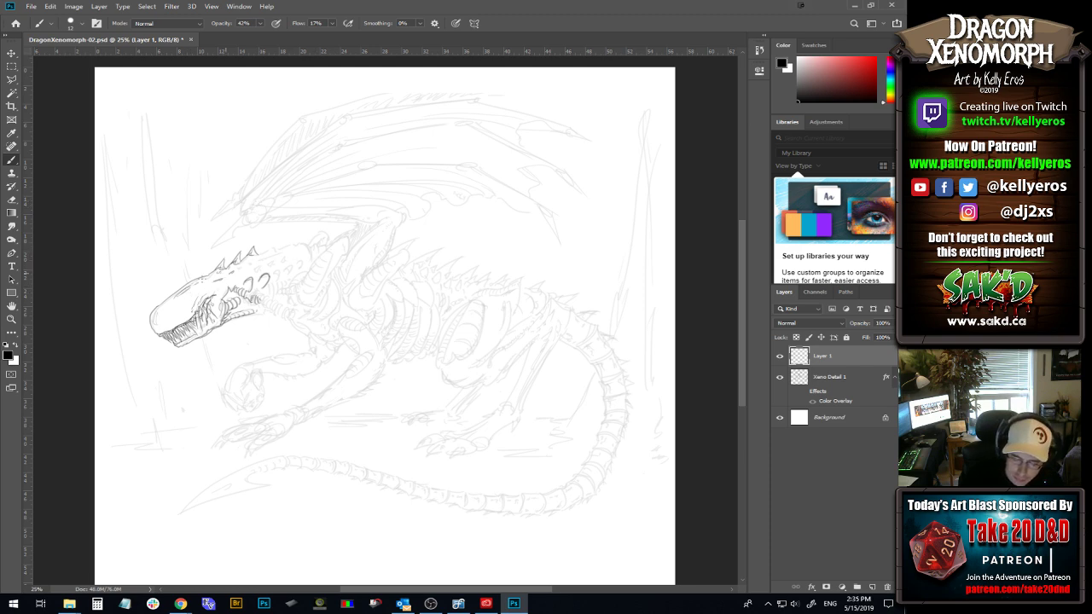
pyautogui.moveTo(160, 304); pyautogui.dragTo(209, 264)
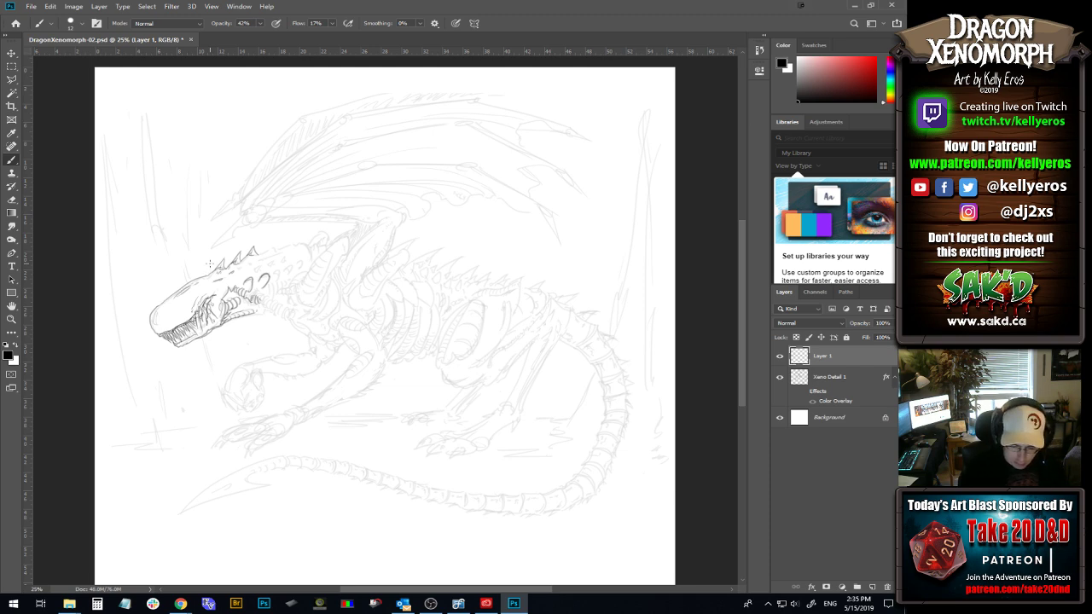
pyautogui.moveTo(160, 304)
pyautogui.mouseDown()
pyautogui.moveTo(208, 270)
pyautogui.moveTo(244, 266)
pyautogui.mouseUp()
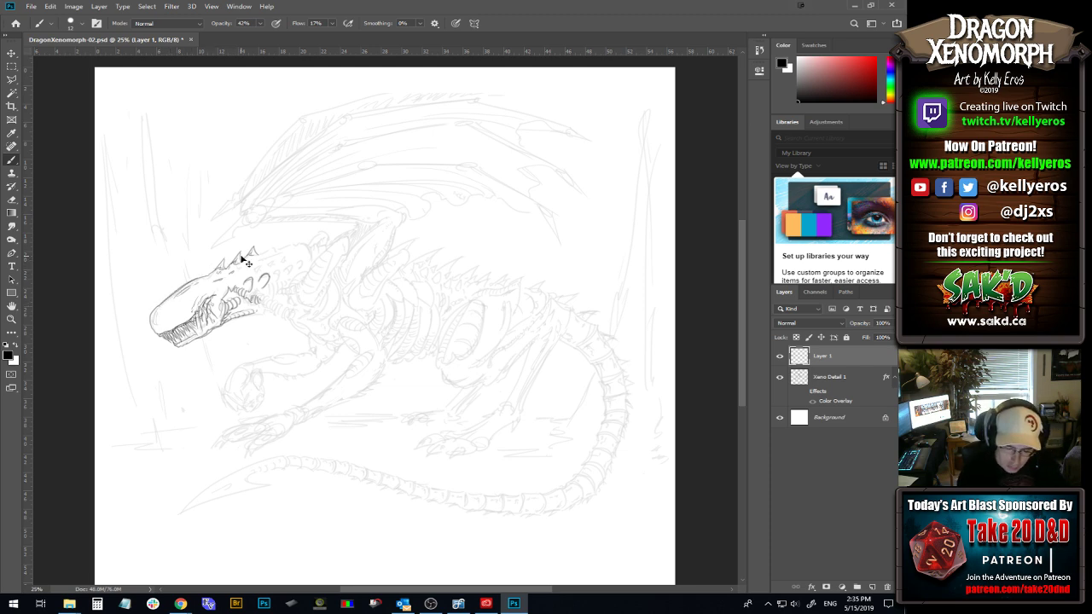
pyautogui.moveTo(160, 302); pyautogui.dragTo(213, 273)
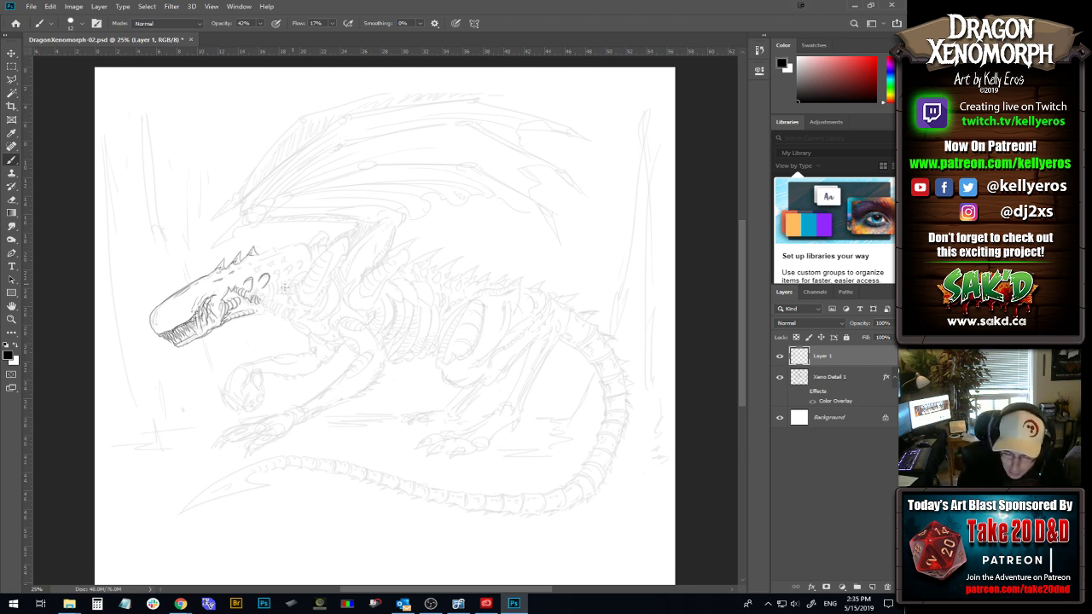
# Ink the long curved form at the shoulder behind the neck and its hooked lower end, redrawing unsatisfactory outline strokes.
pyautogui.moveTo(298, 284); pyautogui.dragTo(347, 238)
pyautogui.hotkey('ctrl', 'z')
pyautogui.moveTo(303, 282); pyautogui.dragTo(350, 235)
pyautogui.hotkey('ctrl', 'z')
pyautogui.moveTo(302, 281)
pyautogui.mouseDown()
pyautogui.moveTo(361, 228)
pyautogui.moveTo(325, 275)
pyautogui.mouseUp()
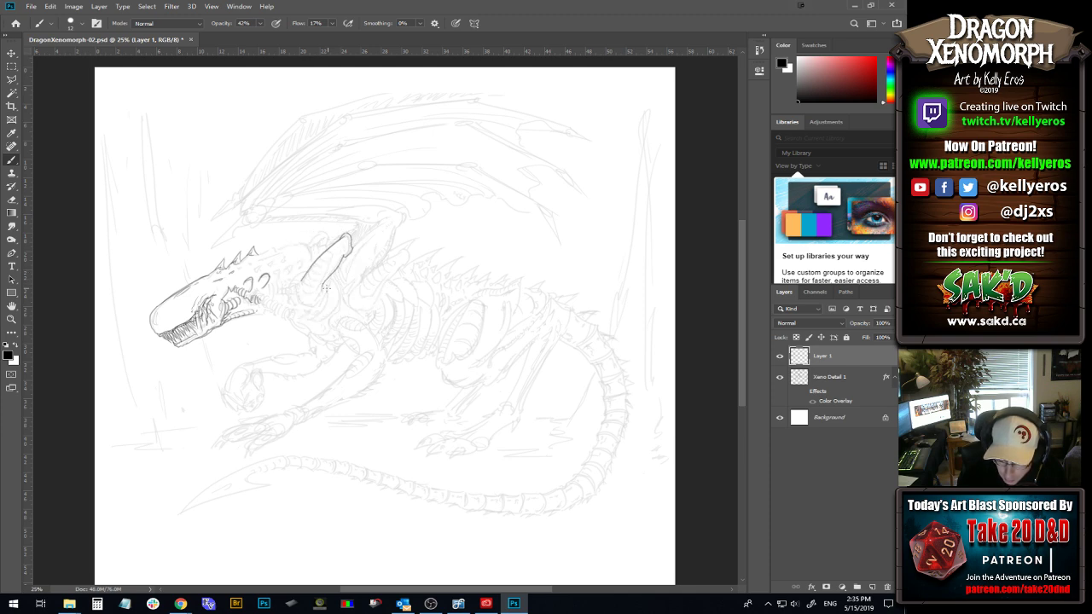
pyautogui.moveTo(325, 286); pyautogui.dragTo(321, 300)
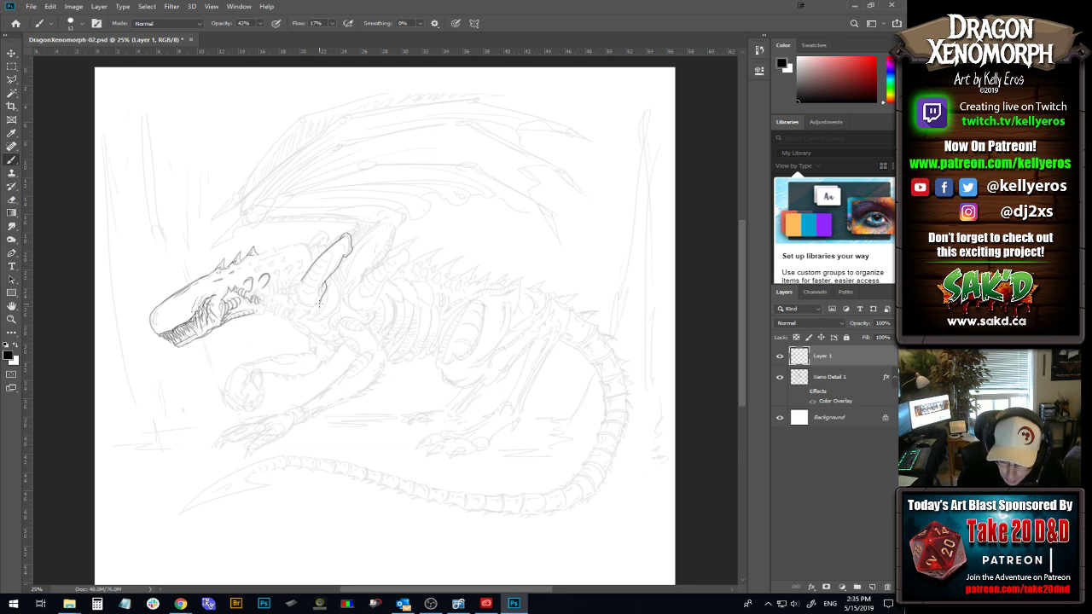
pyautogui.moveTo(300, 298); pyautogui.dragTo(320, 303)
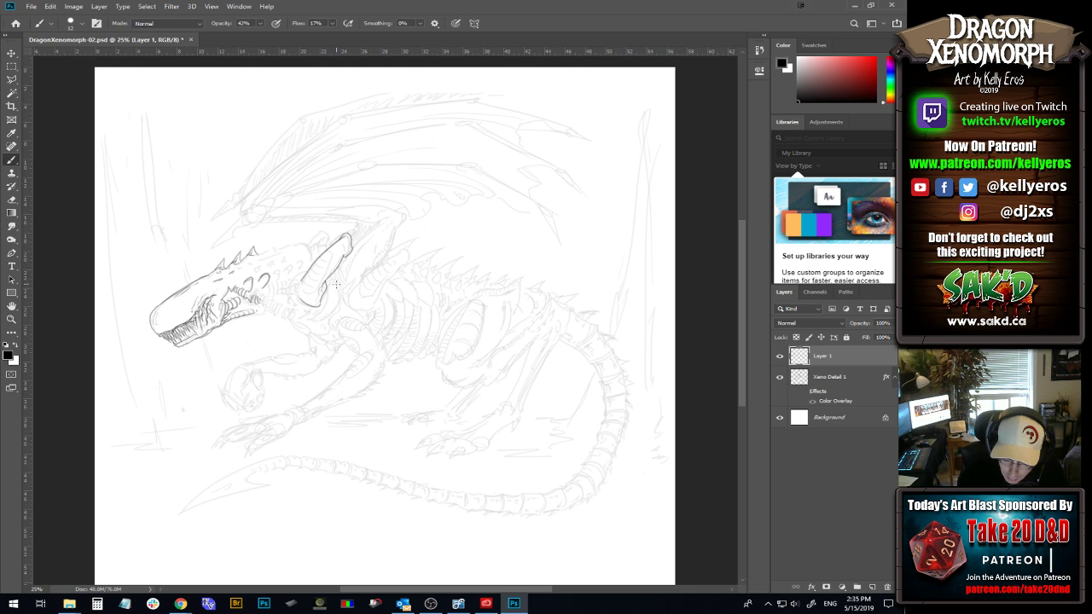
pyautogui.moveTo(333, 277); pyautogui.dragTo(326, 306)
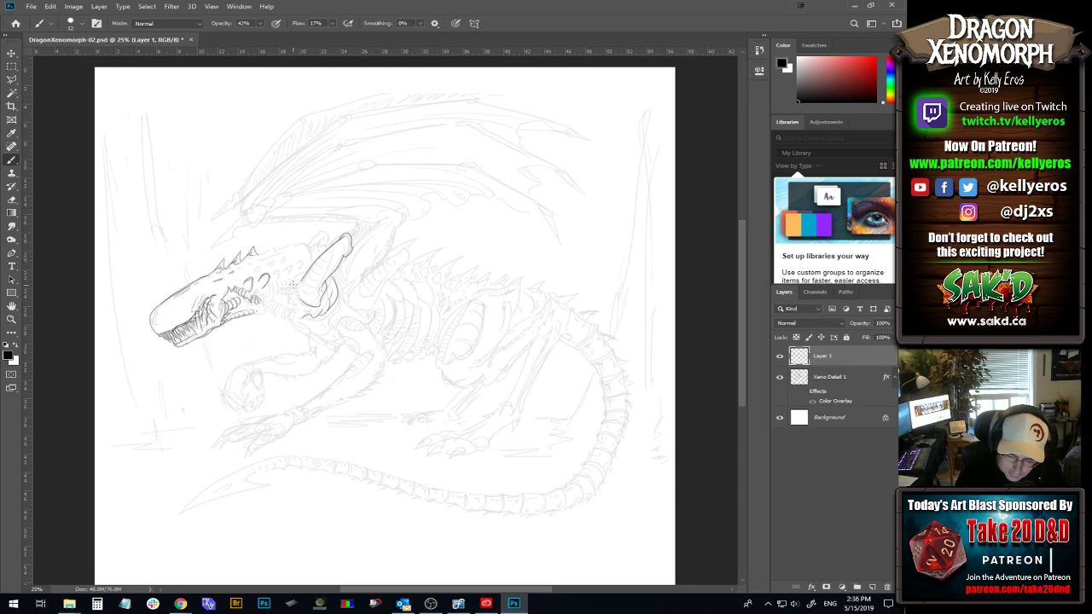
# Ink the front edge of the curved shoulder form and the rounded marks on the neck, redrawing unsatisfactory strokes.
pyautogui.moveTo(287, 287)
pyautogui.mouseDown()
pyautogui.moveTo(299, 282)
pyautogui.moveTo(301, 302)
pyautogui.moveTo(298, 287)
pyautogui.mouseUp()
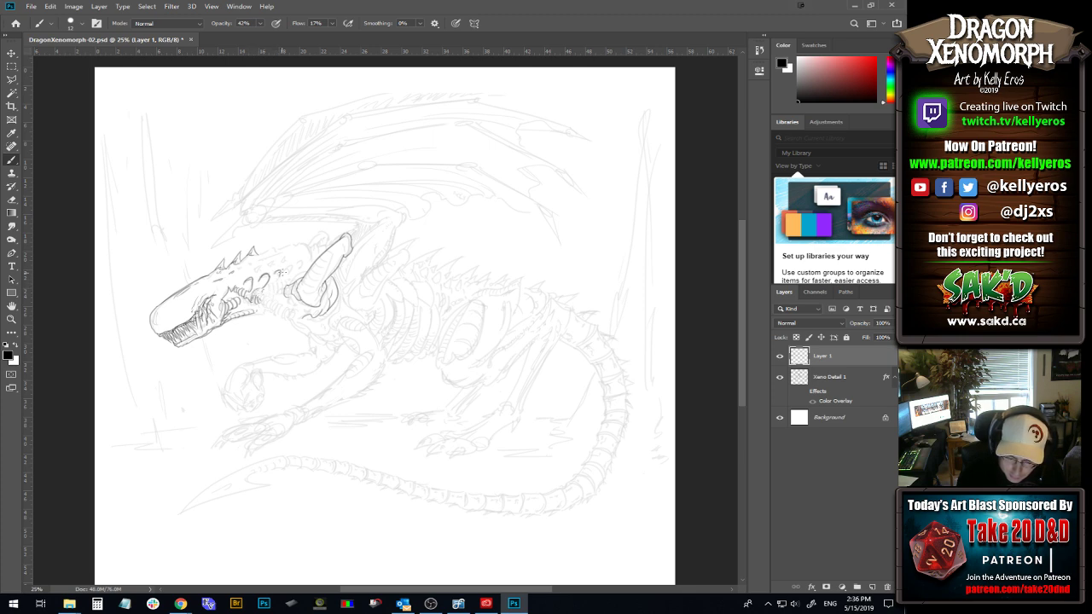
pyautogui.hotkey('ctrl', 'z')
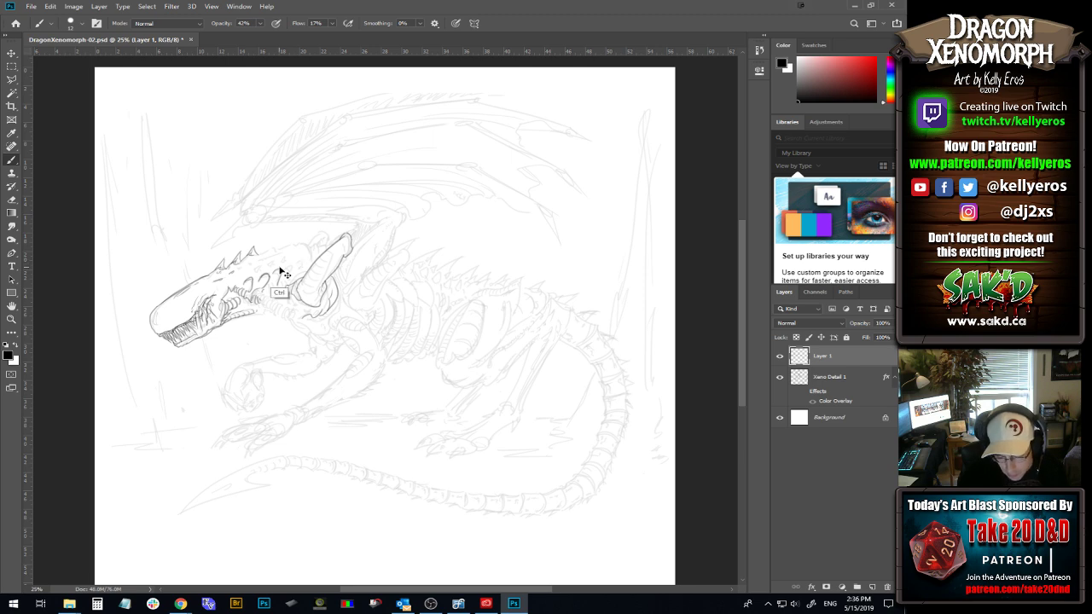
pyautogui.moveTo(274, 274); pyautogui.dragTo(285, 270)
pyautogui.hotkey('ctrl', 'z')
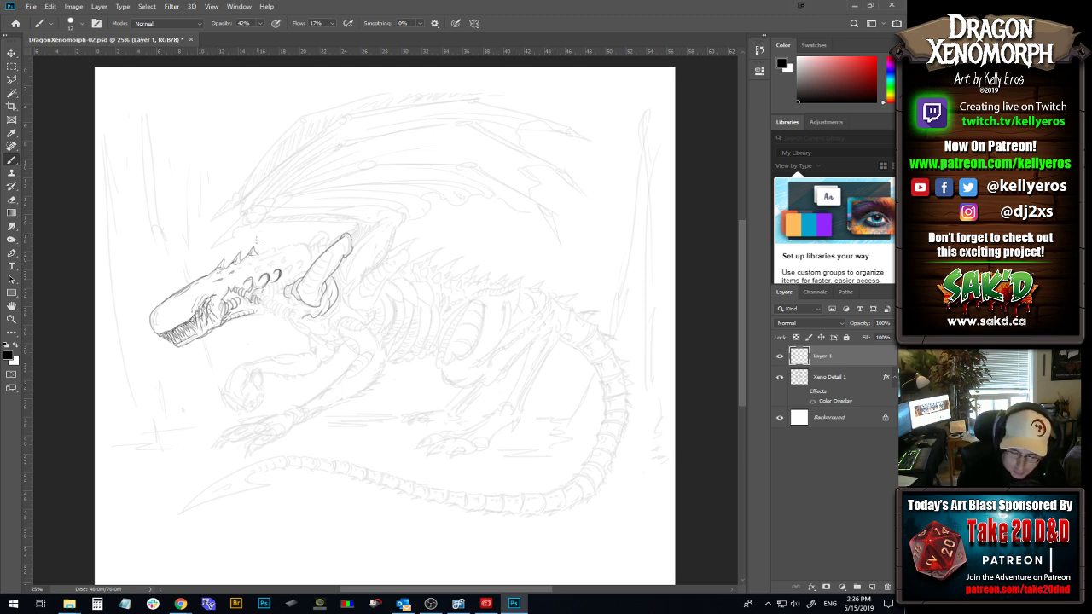
# Add small oval marks along the side of the skull below and behind the crest spikes.
pyautogui.moveTo(262, 261); pyautogui.dragTo(265, 262)
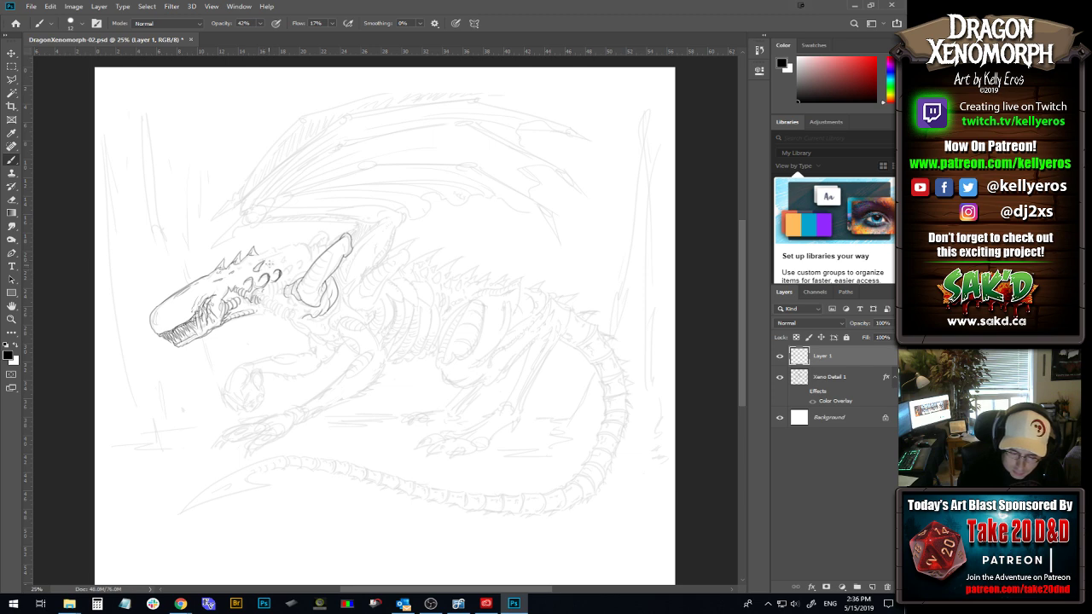
pyautogui.moveTo(273, 263); pyautogui.dragTo(290, 254)
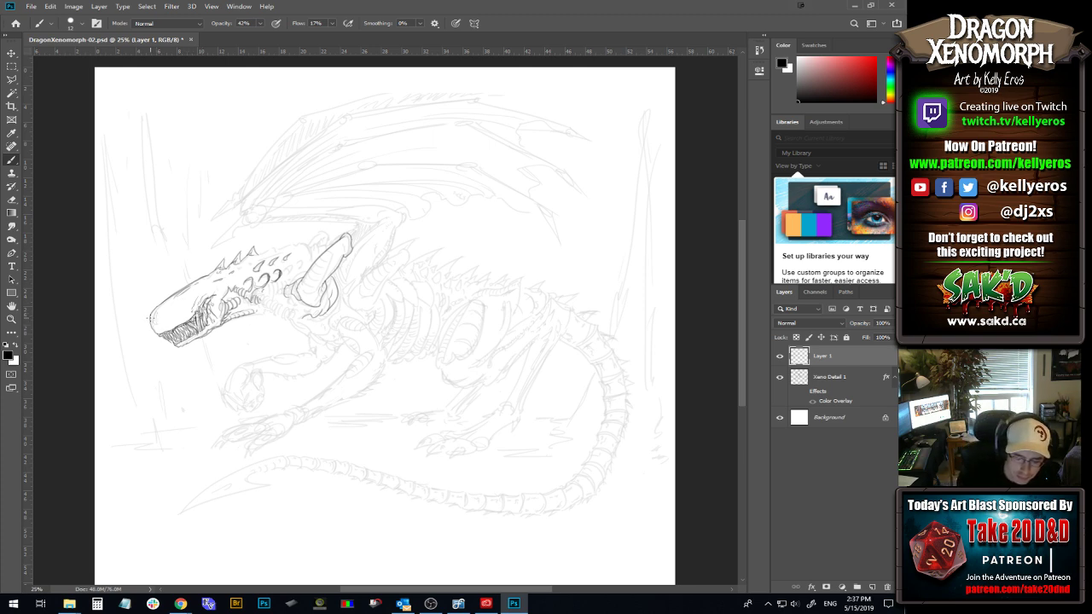
pyautogui.press('ctrl')
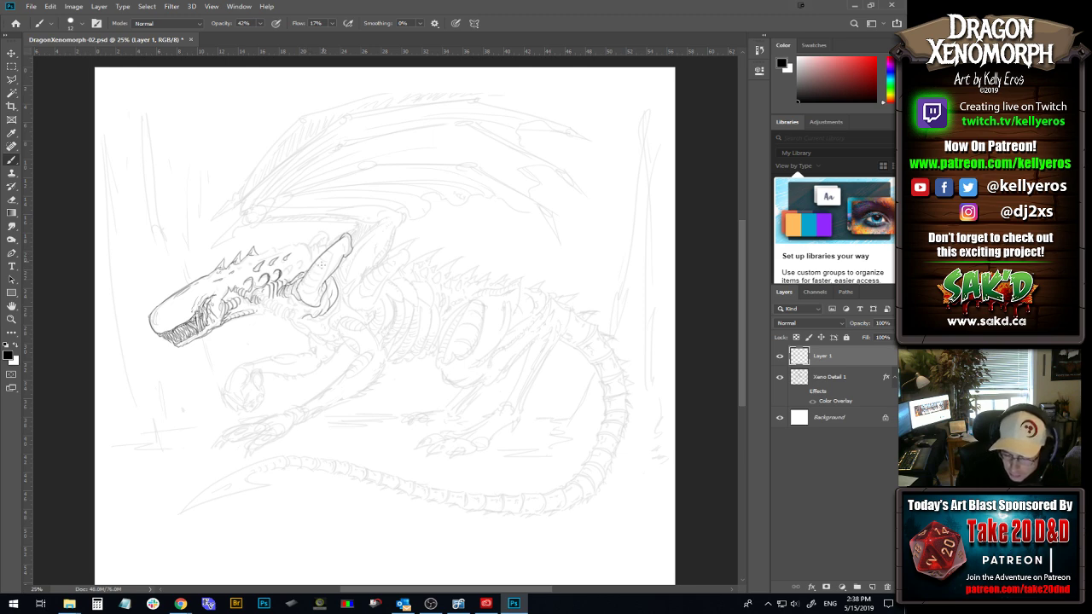
# Ink the curved cross ridges along the long curved form behind the neck up to its tip, undoing an unsatisfactory stroke.
pyautogui.moveTo(301, 283)
pyautogui.mouseDown()
pyautogui.moveTo(328, 264)
pyautogui.moveTo(310, 271)
pyautogui.moveTo(339, 247)
pyautogui.mouseUp()
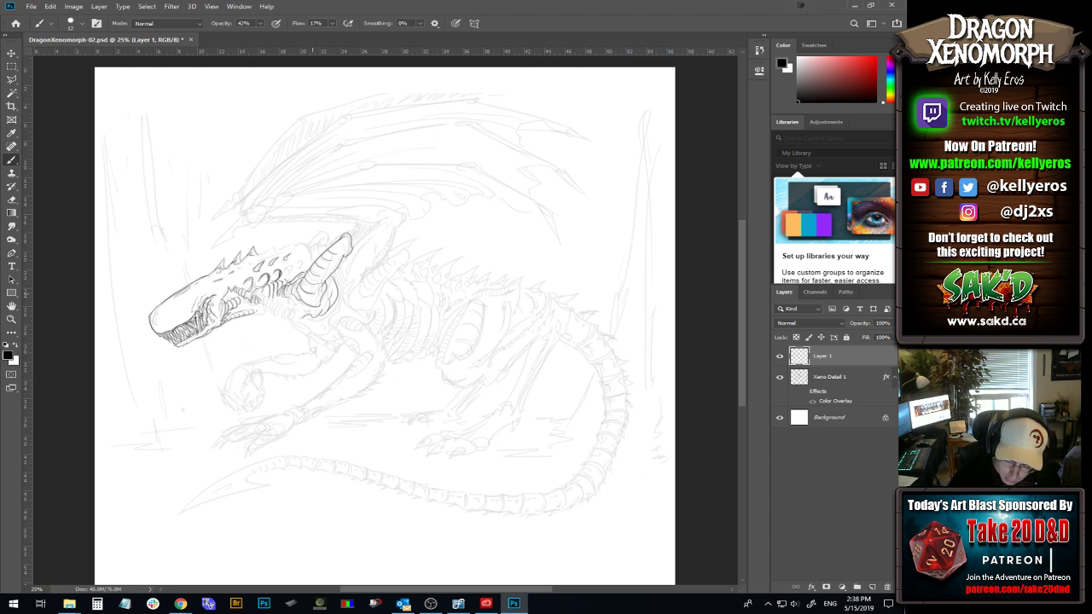
pyautogui.moveTo(316, 292); pyautogui.dragTo(323, 278)
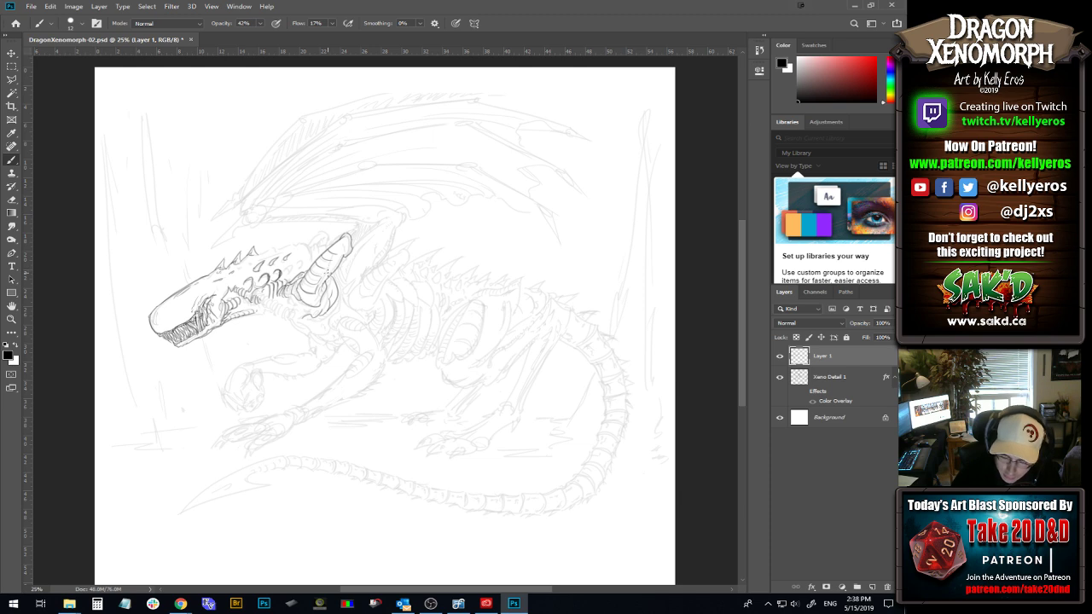
pyautogui.moveTo(331, 263); pyautogui.dragTo(323, 277)
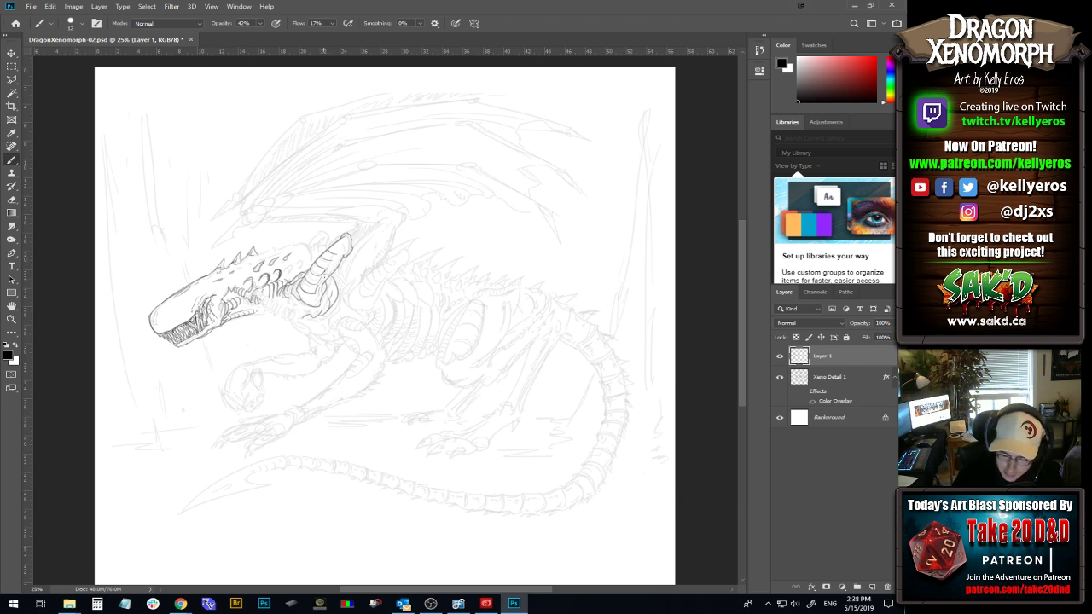
pyautogui.hotkey('ctrl', 'z')
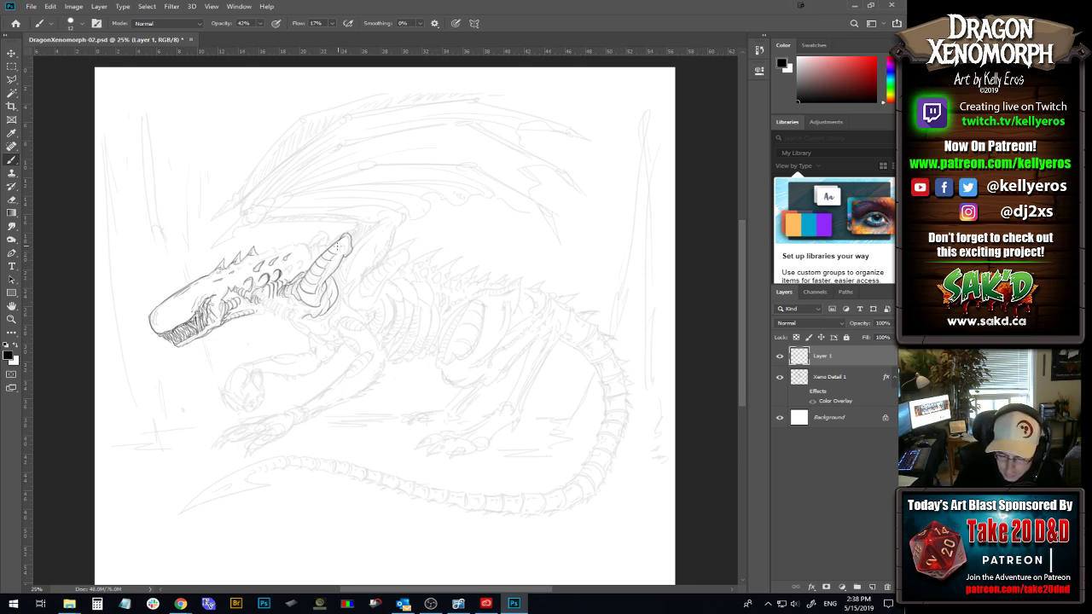
pyautogui.moveTo(349, 244)
pyautogui.mouseDown()
pyautogui.moveTo(346, 254)
pyautogui.moveTo(349, 245)
pyautogui.mouseUp()
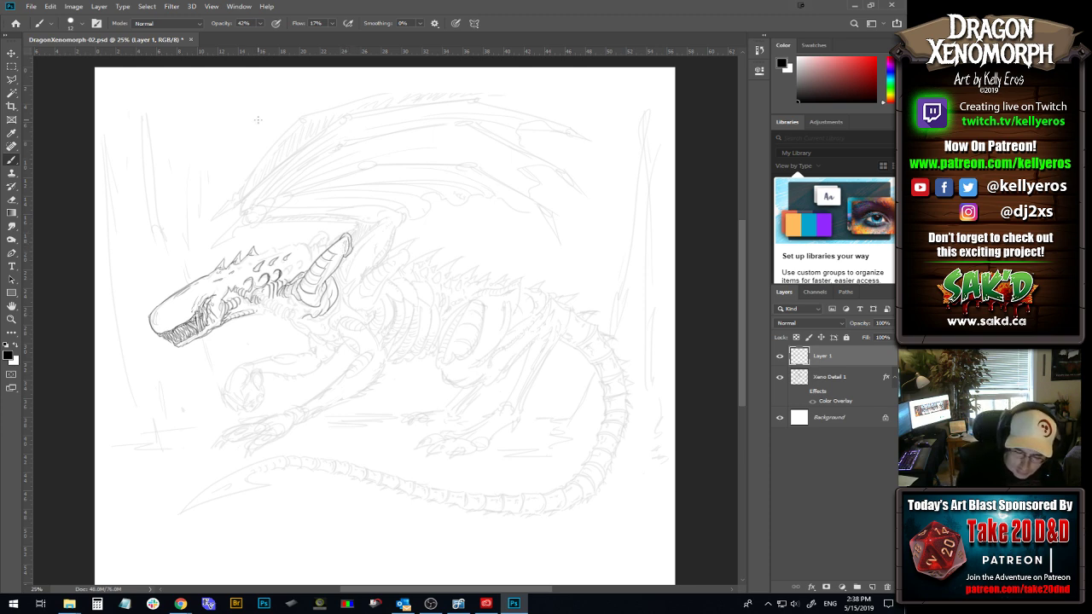
# Ink the pointed wing claw above the head and extend the row of crest spikes toward the back of the skull.
pyautogui.moveTo(242, 216)
pyautogui.mouseDown()
pyautogui.moveTo(210, 253)
pyautogui.moveTo(264, 203)
pyautogui.mouseUp()
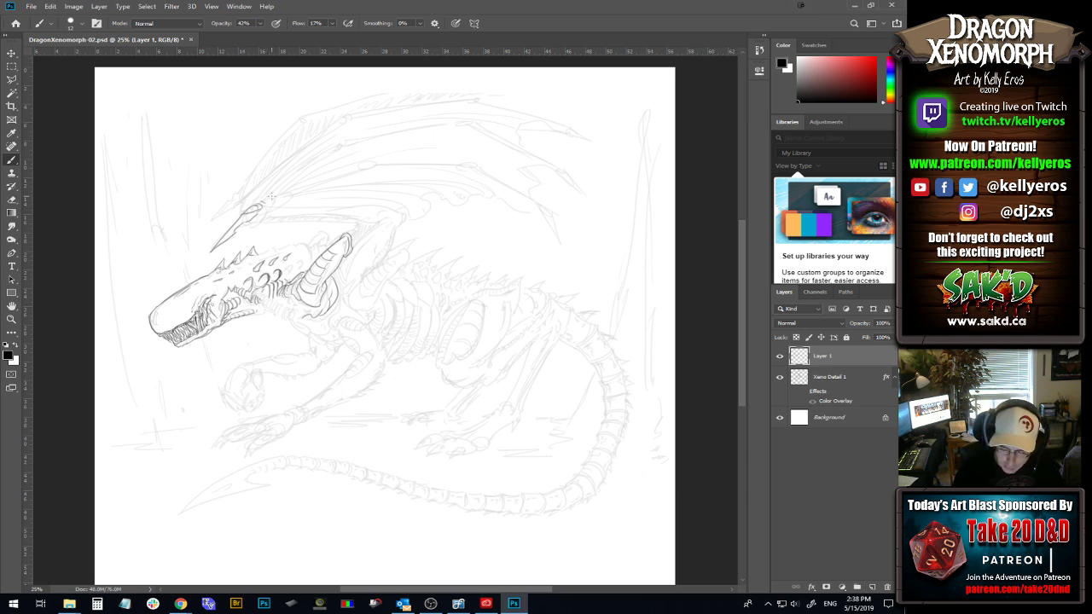
pyautogui.moveTo(260, 255); pyautogui.dragTo(277, 248)
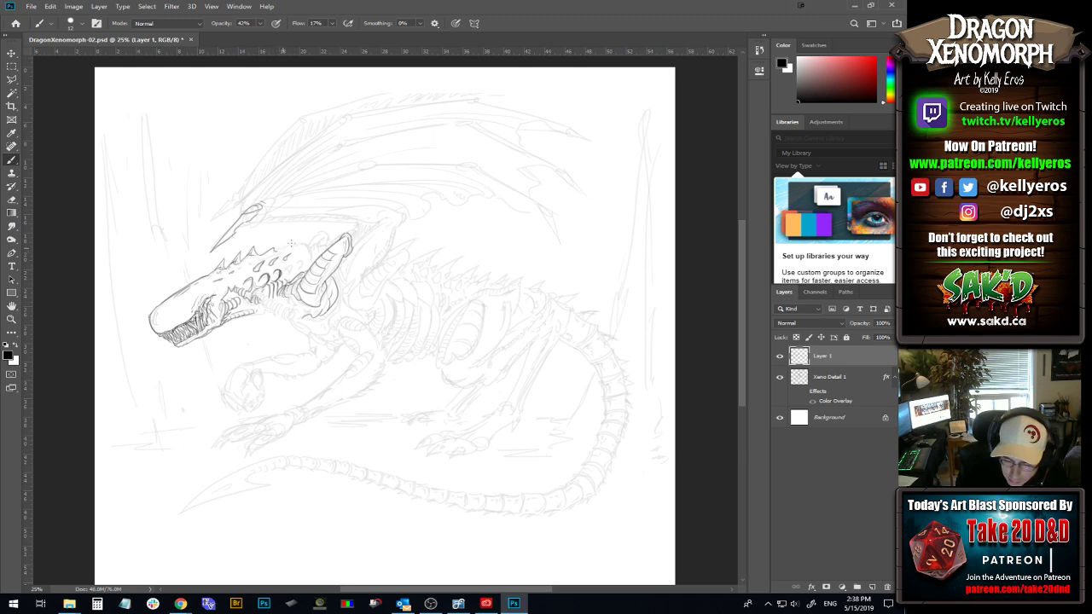
pyautogui.moveTo(269, 251); pyautogui.dragTo(277, 245)
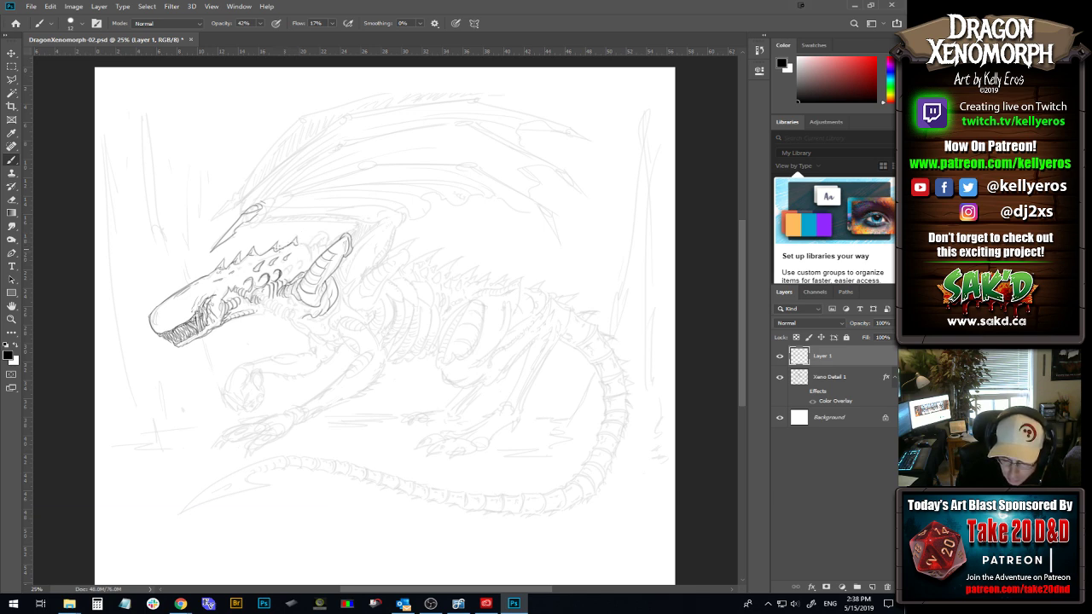
pyautogui.moveTo(257, 252); pyautogui.dragTo(261, 254)
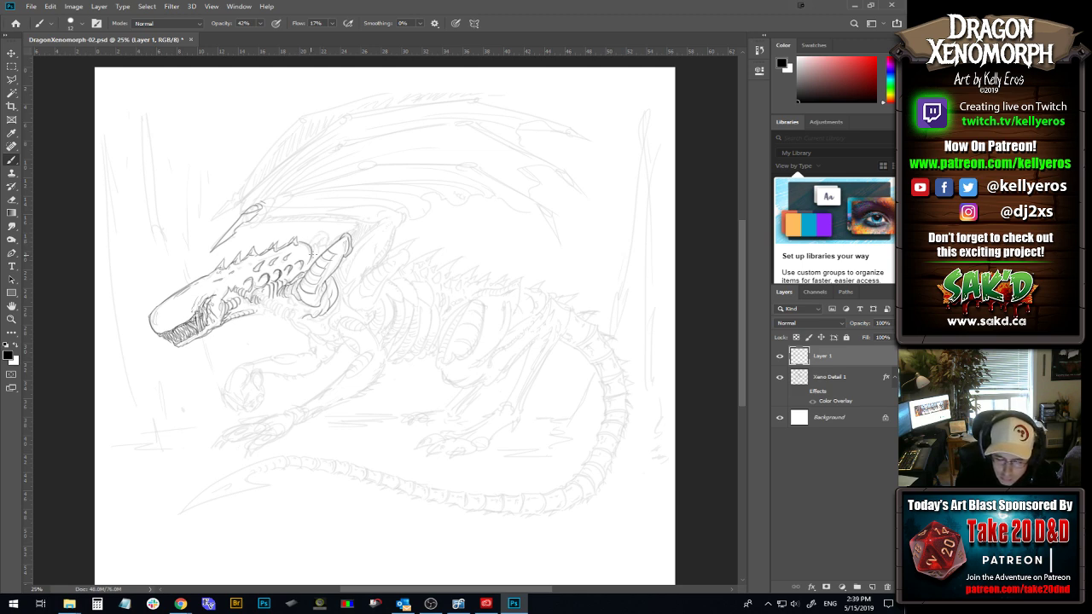
# Ink the rounded rear end of the skull and the knobbed segments extending behind it.
pyautogui.moveTo(303, 270)
pyautogui.mouseDown()
pyautogui.moveTo(293, 279)
pyautogui.moveTo(306, 263)
pyautogui.moveTo(302, 275)
pyautogui.mouseUp()
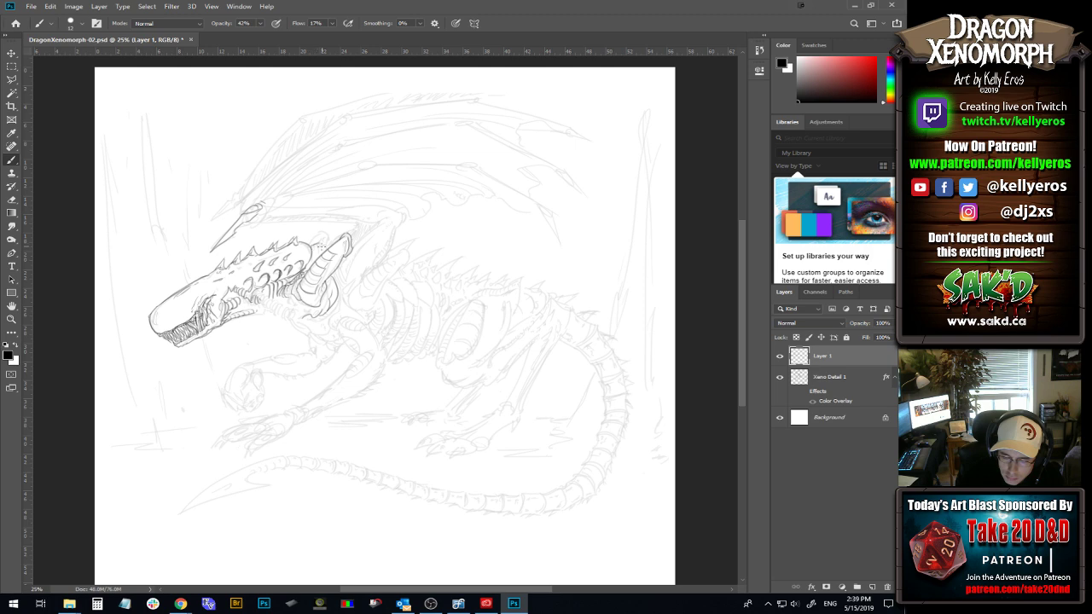
pyautogui.moveTo(319, 242); pyautogui.dragTo(320, 250)
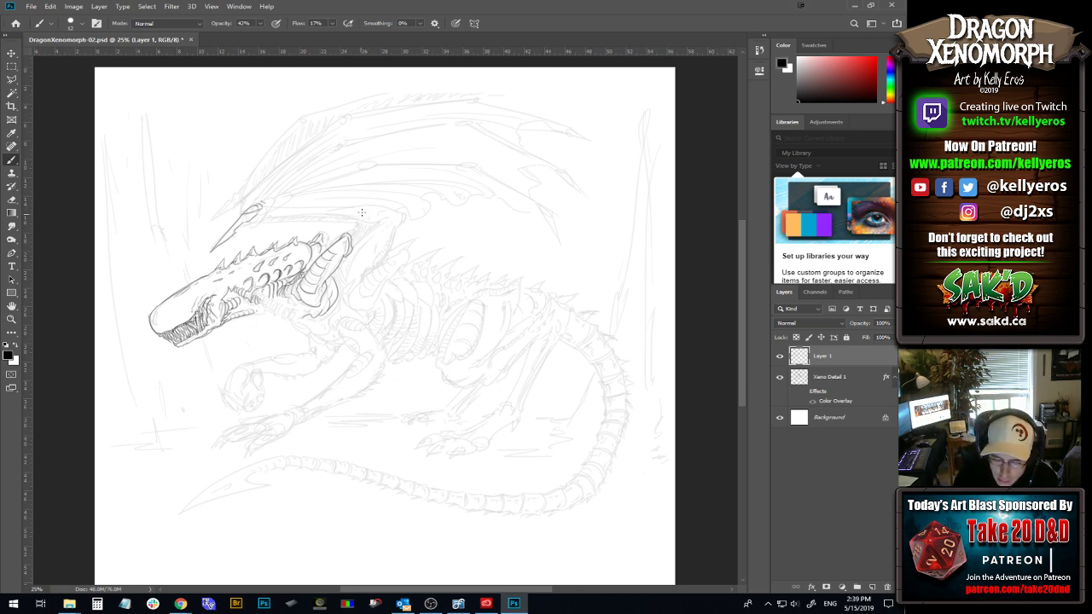
pyautogui.moveTo(335, 227)
pyautogui.mouseDown()
pyautogui.moveTo(324, 235)
pyautogui.moveTo(338, 239)
pyautogui.moveTo(326, 239)
pyautogui.mouseUp()
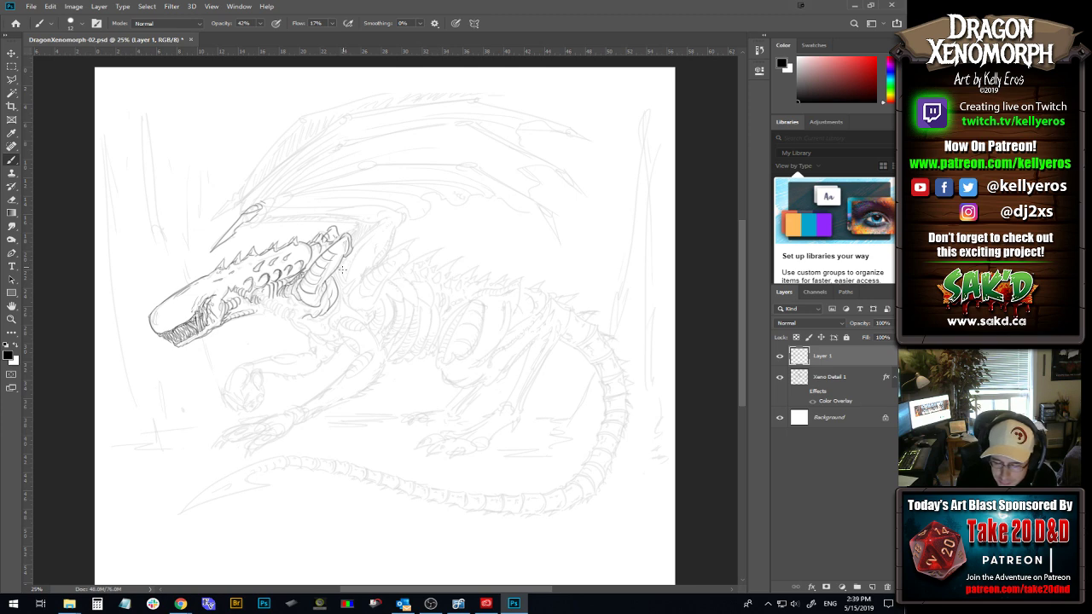
# Outline the wing's upper arm behind the neck and the smaller elongated form below it, and save the document.
pyautogui.moveTo(343, 270); pyautogui.dragTo(351, 281)
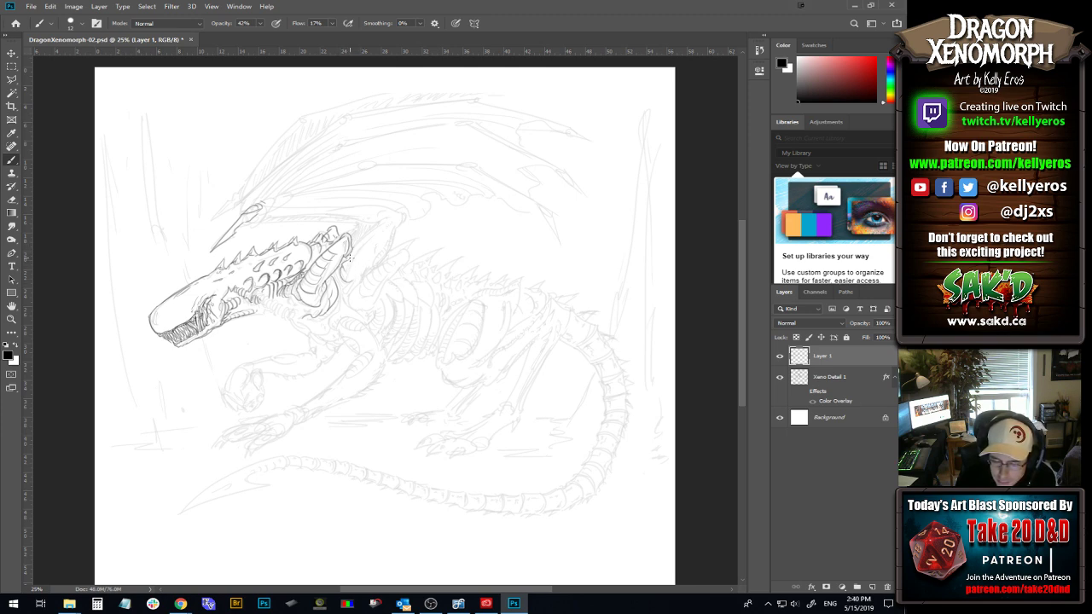
pyautogui.moveTo(349, 259); pyautogui.dragTo(389, 220)
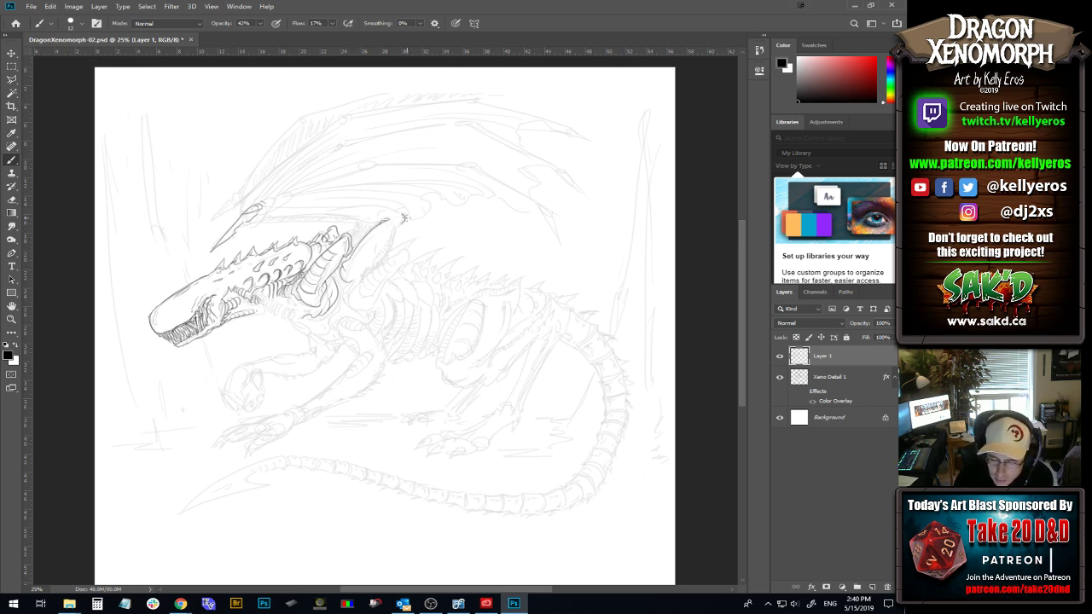
pyautogui.moveTo(399, 226)
pyautogui.mouseDown()
pyautogui.moveTo(380, 266)
pyautogui.moveTo(399, 241)
pyautogui.moveTo(361, 277)
pyautogui.moveTo(389, 254)
pyautogui.mouseUp()
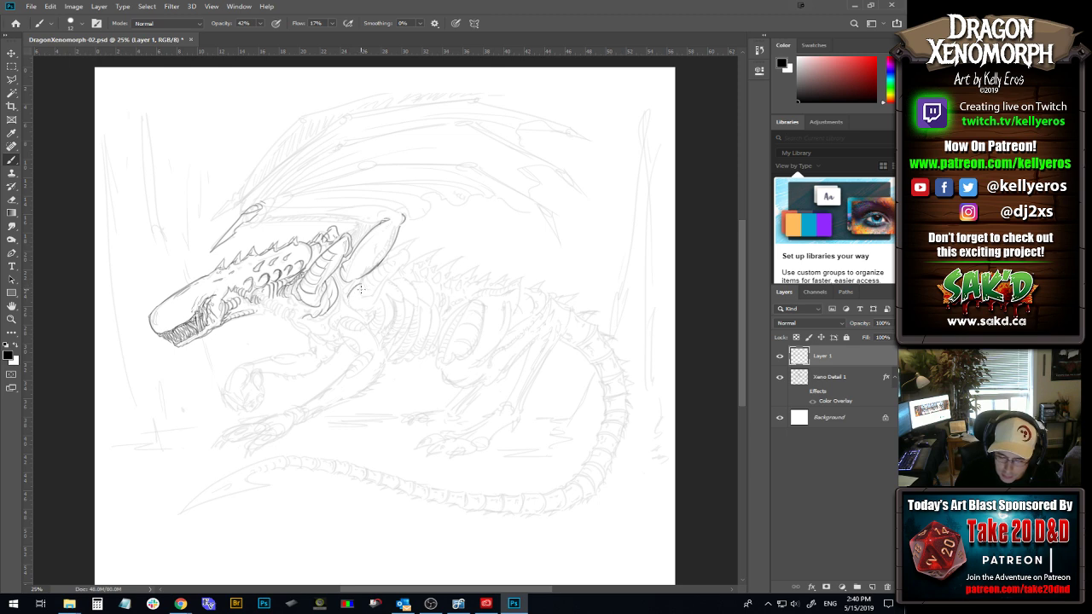
pyautogui.moveTo(349, 285); pyautogui.dragTo(373, 295)
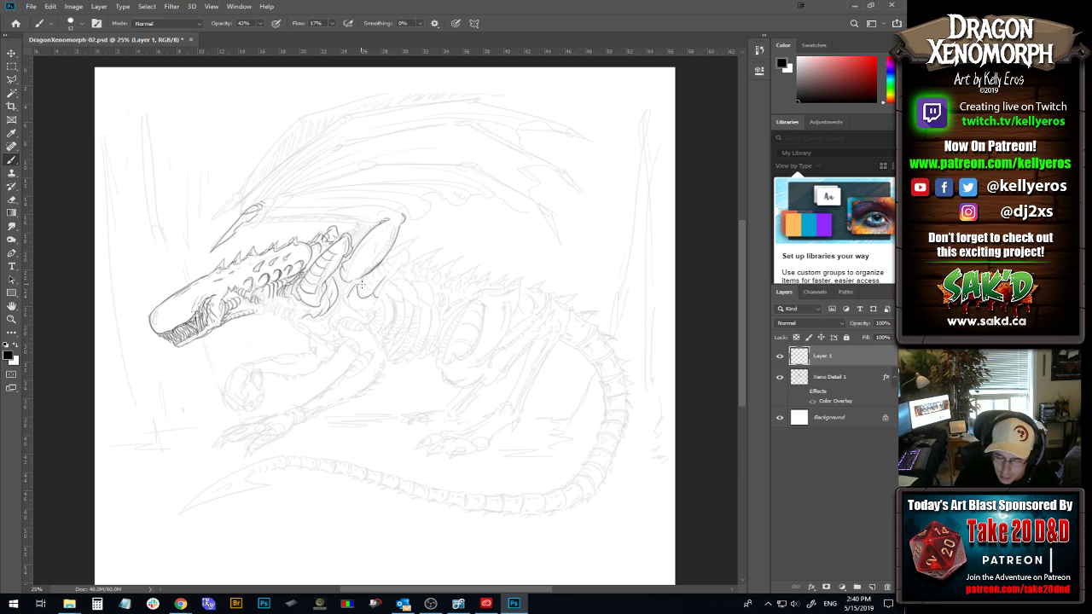
pyautogui.moveTo(362, 280)
pyautogui.mouseDown()
pyautogui.moveTo(424, 237)
pyautogui.moveTo(413, 234)
pyautogui.moveTo(401, 267)
pyautogui.mouseUp()
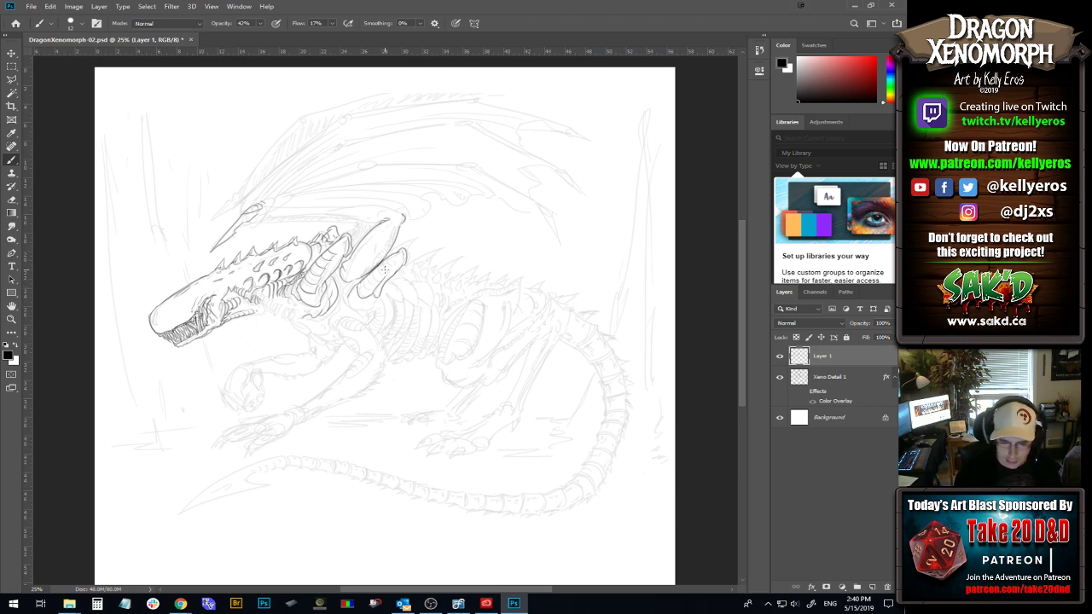
pyautogui.hotkey('ctrl', 's')
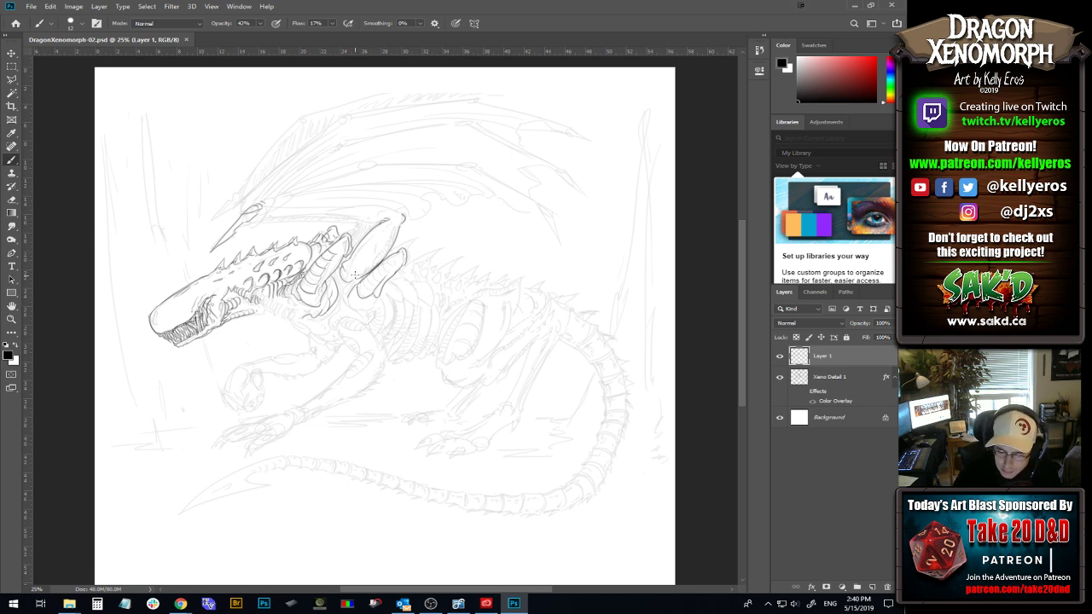
# Add inner contour lines to the wing's upper arm and ink the pointed spikes on the smaller form behind it.
pyautogui.moveTo(351, 271); pyautogui.dragTo(354, 275)
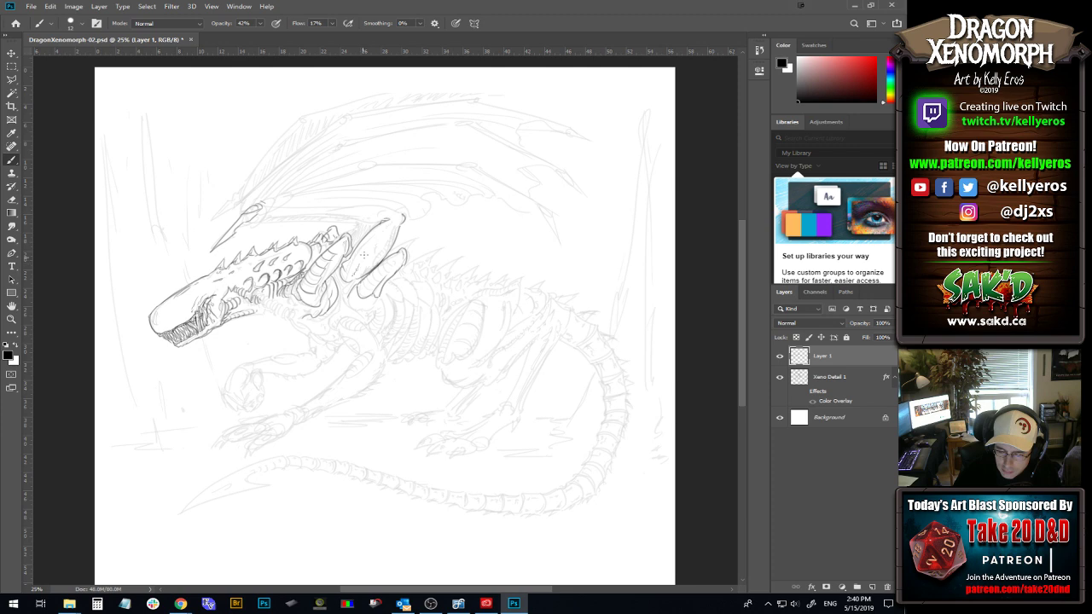
pyautogui.moveTo(361, 261); pyautogui.dragTo(372, 241)
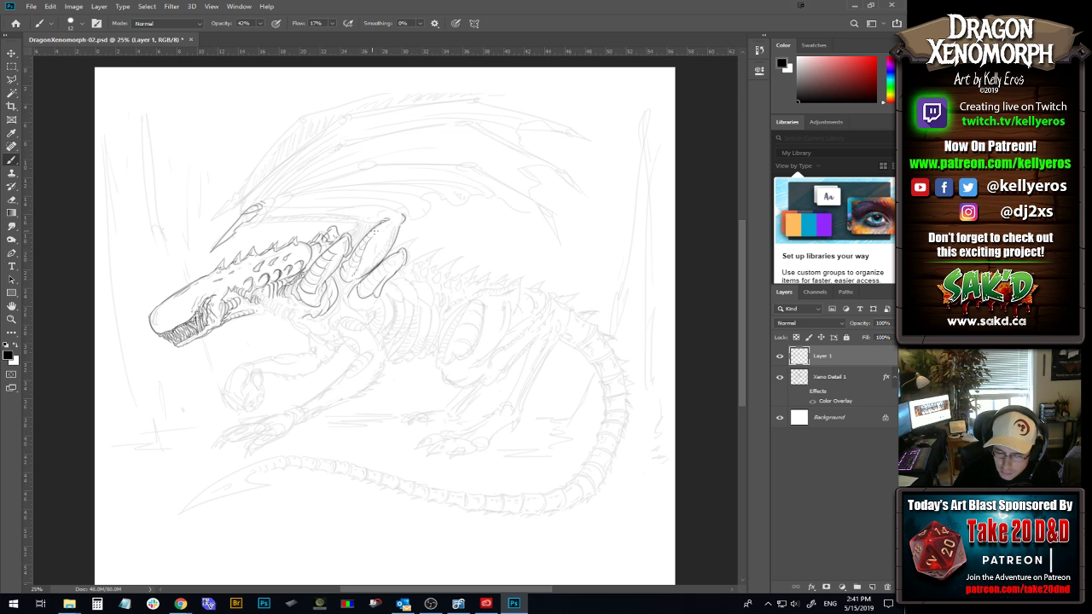
pyautogui.moveTo(383, 256)
pyautogui.mouseDown()
pyautogui.moveTo(387, 227)
pyautogui.moveTo(381, 262)
pyautogui.moveTo(409, 213)
pyautogui.moveTo(381, 232)
pyautogui.mouseUp()
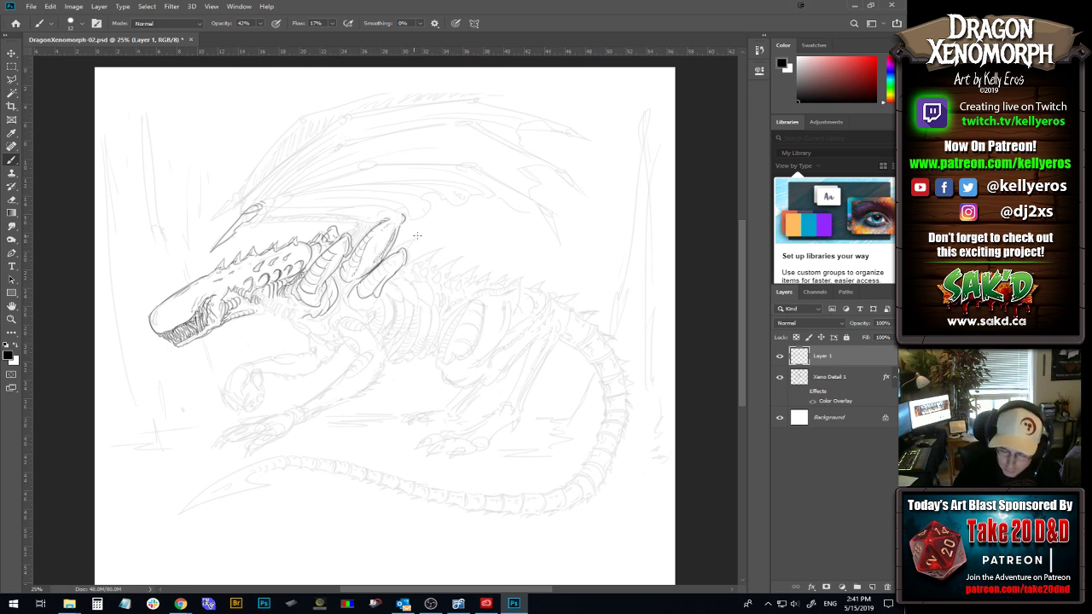
pyautogui.moveTo(397, 247)
pyautogui.mouseDown()
pyautogui.moveTo(388, 255)
pyautogui.moveTo(415, 240)
pyautogui.moveTo(406, 254)
pyautogui.moveTo(399, 242)
pyautogui.moveTo(409, 239)
pyautogui.mouseUp()
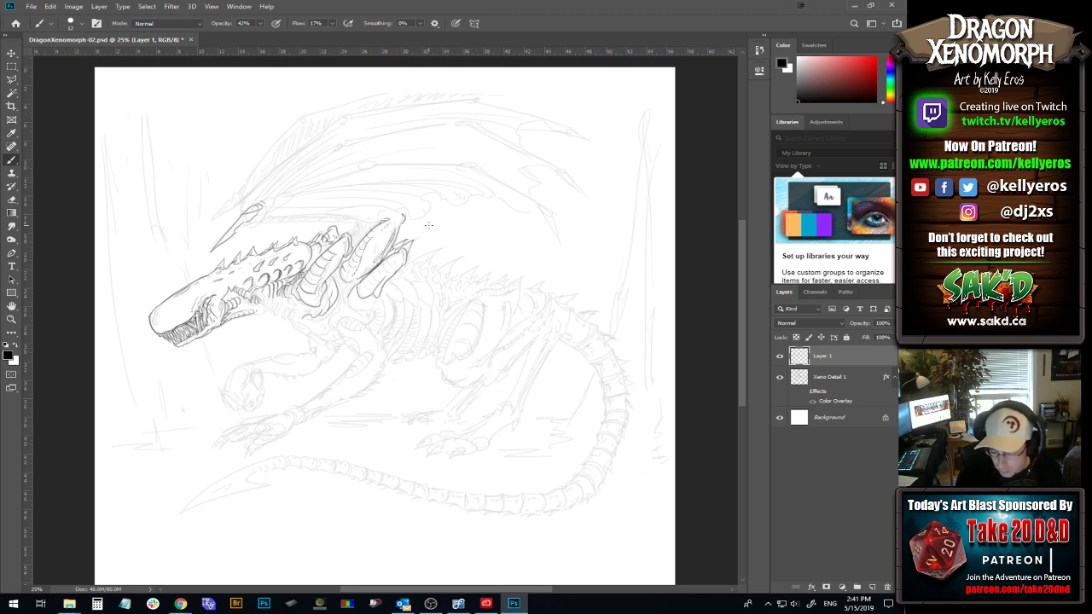
pyautogui.moveTo(398, 248); pyautogui.dragTo(406, 241)
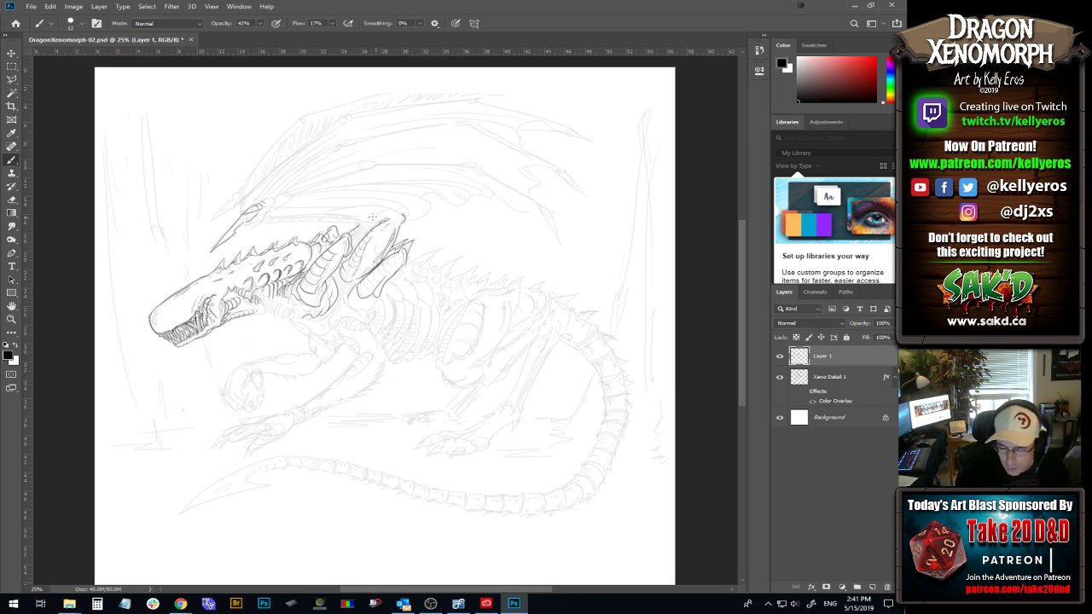
# Ink the lower and upper edges of the wing's forearm near the elbow and the elbow spike, redrawing unsatisfactory strokes.
pyautogui.moveTo(350, 218); pyautogui.dragTo(392, 212)
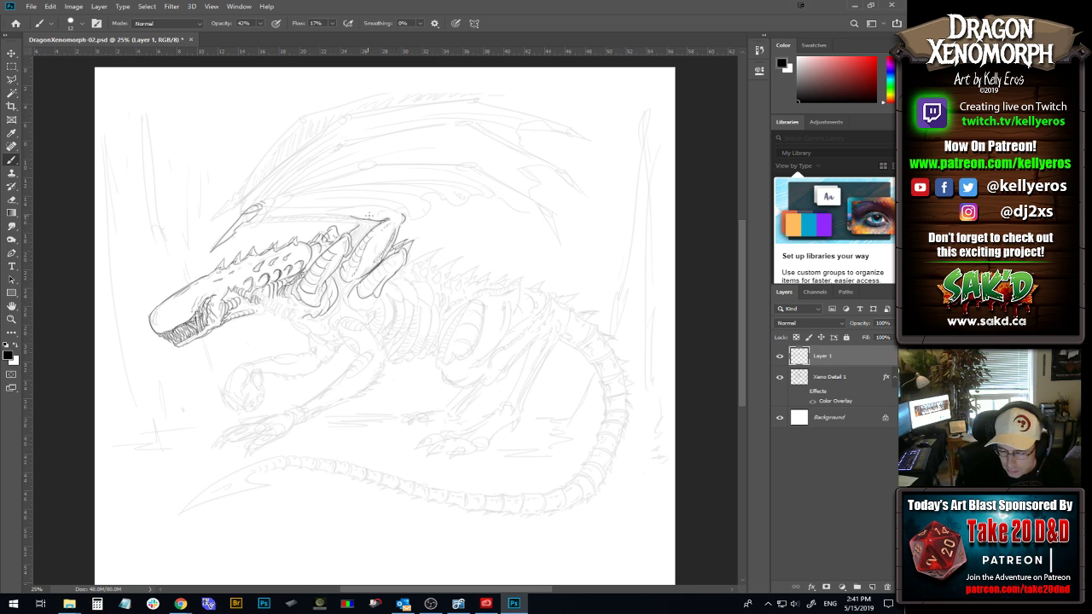
pyautogui.hotkey('ctrl', 'z')
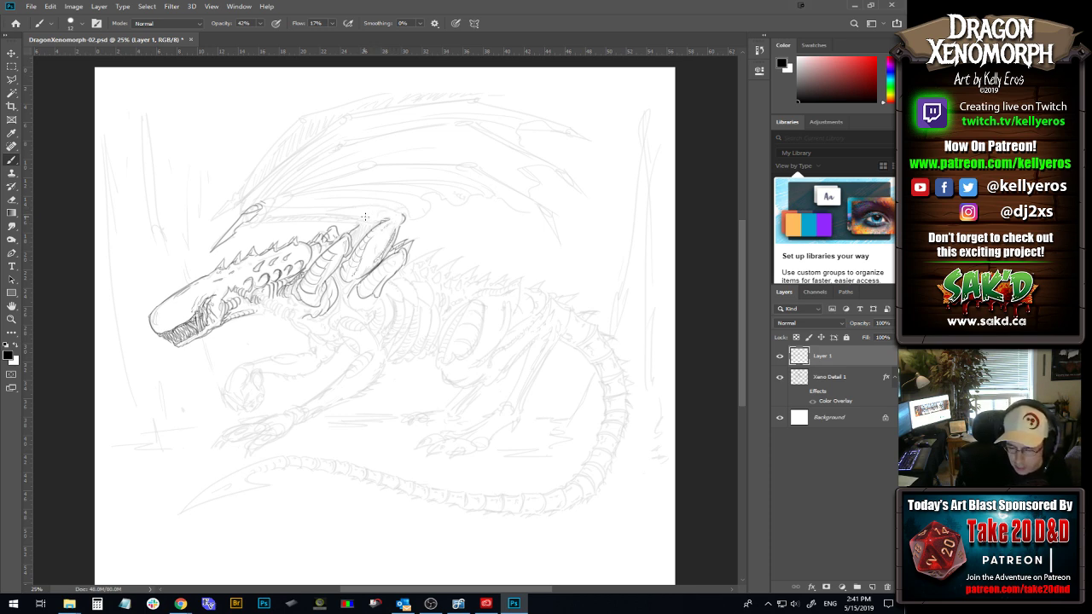
pyautogui.moveTo(350, 217)
pyautogui.mouseDown()
pyautogui.moveTo(390, 210)
pyautogui.moveTo(390, 220)
pyautogui.mouseUp()
pyautogui.hotkey('ctrl', 'z')
pyautogui.hotkey('ctrl', 'z')
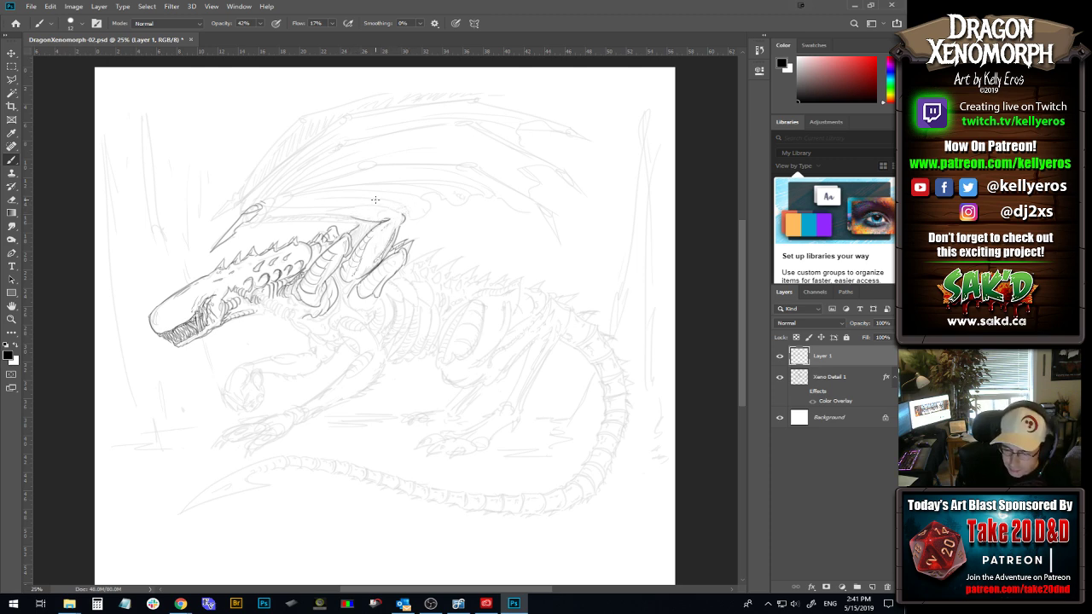
pyautogui.moveTo(355, 207); pyautogui.dragTo(406, 214)
pyautogui.hotkey('ctrl', 'z')
pyautogui.hotkey('ctrl', 'z')
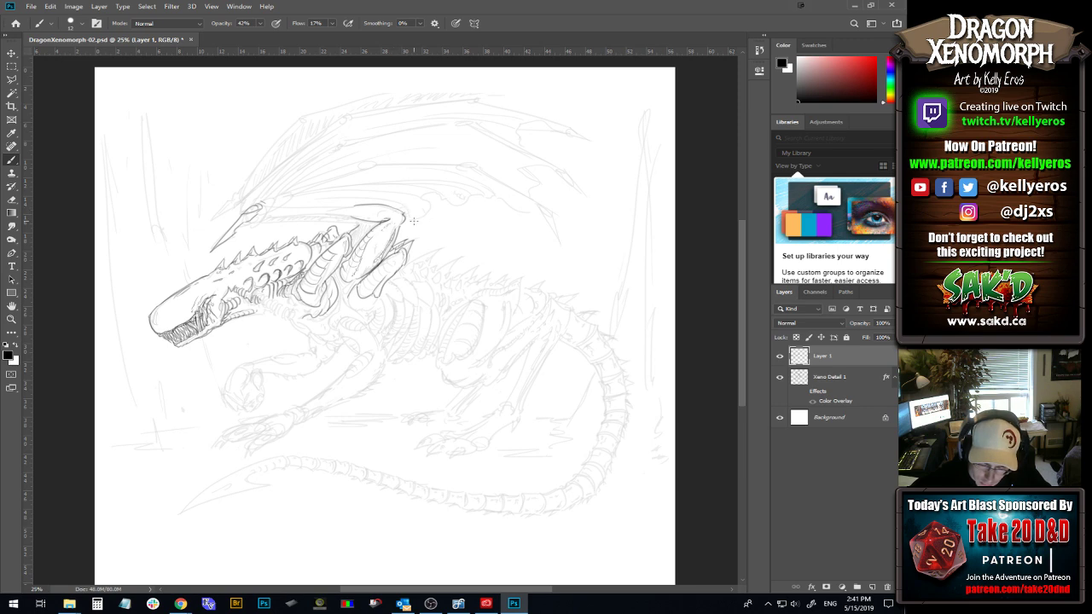
pyautogui.moveTo(419, 224); pyautogui.dragTo(404, 216)
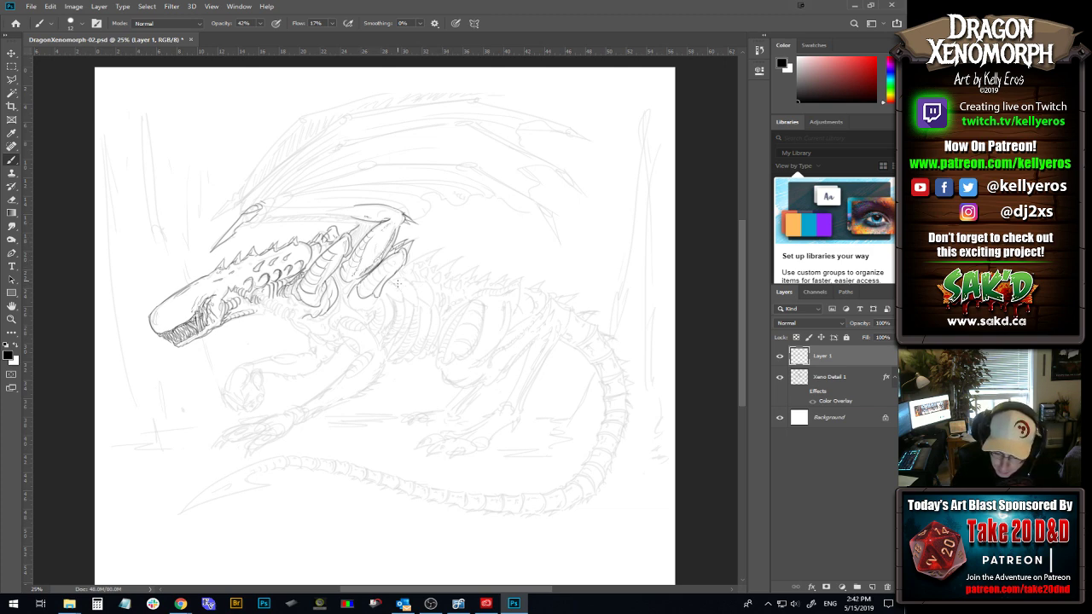
# Ink the first curved ribs behind the shoulder and the contour running beneath the neck to the shoulder.
pyautogui.moveTo(392, 280); pyautogui.dragTo(400, 311)
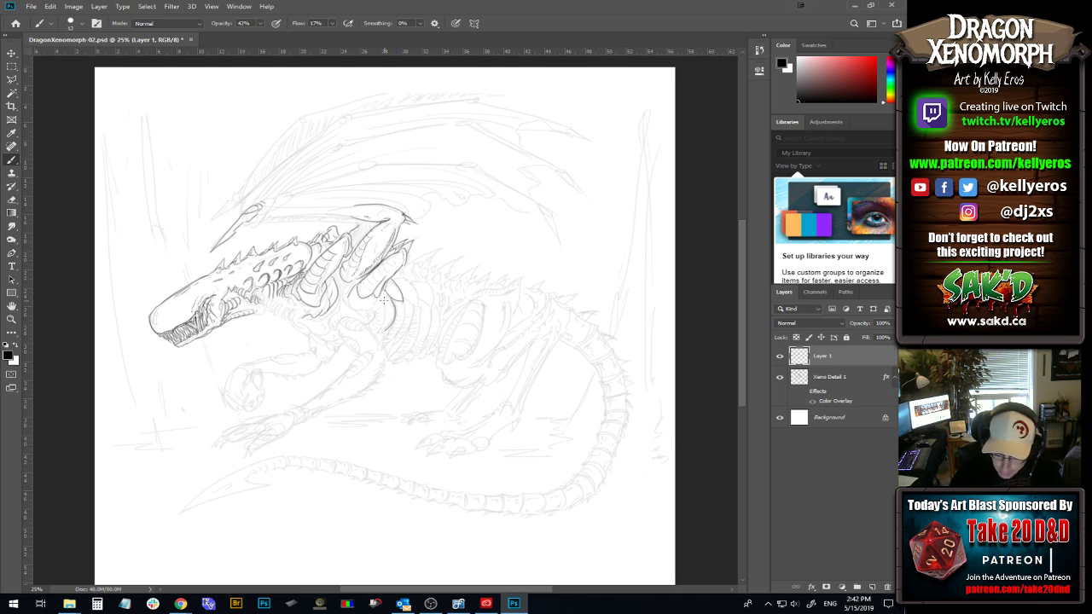
pyautogui.moveTo(381, 298); pyautogui.dragTo(388, 336)
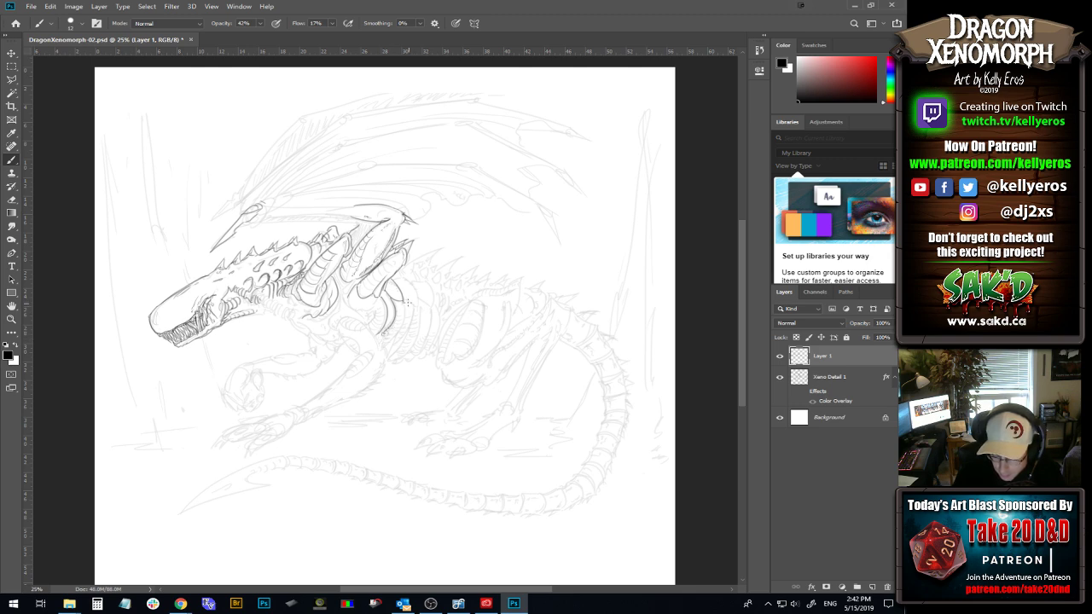
pyautogui.moveTo(404, 297); pyautogui.dragTo(394, 337)
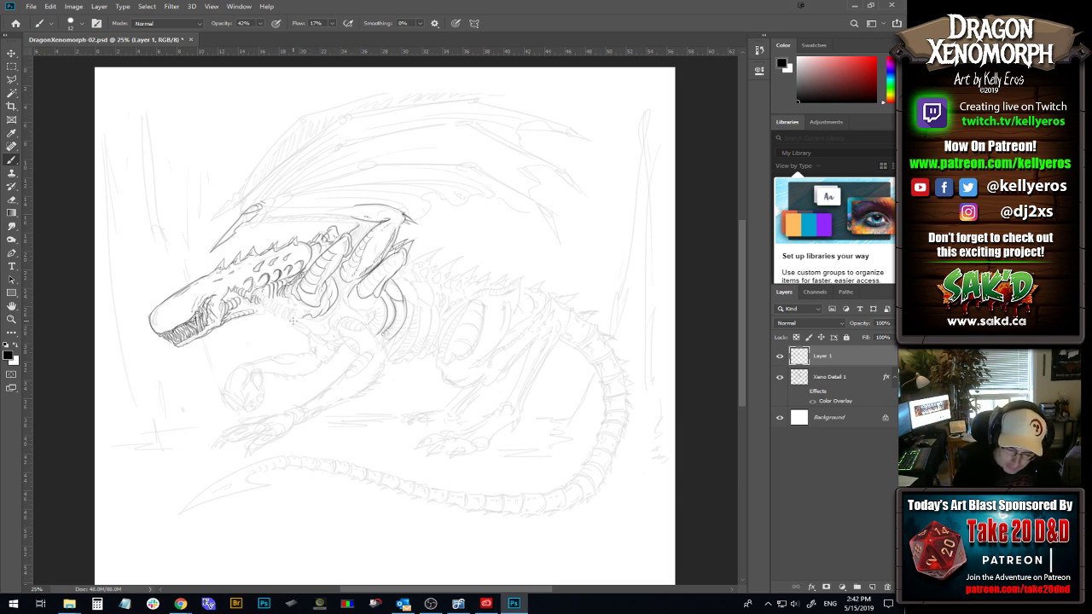
pyautogui.moveTo(308, 329)
pyautogui.mouseDown()
pyautogui.moveTo(329, 335)
pyautogui.moveTo(350, 304)
pyautogui.moveTo(345, 289)
pyautogui.moveTo(351, 306)
pyautogui.moveTo(346, 293)
pyautogui.moveTo(361, 281)
pyautogui.mouseUp()
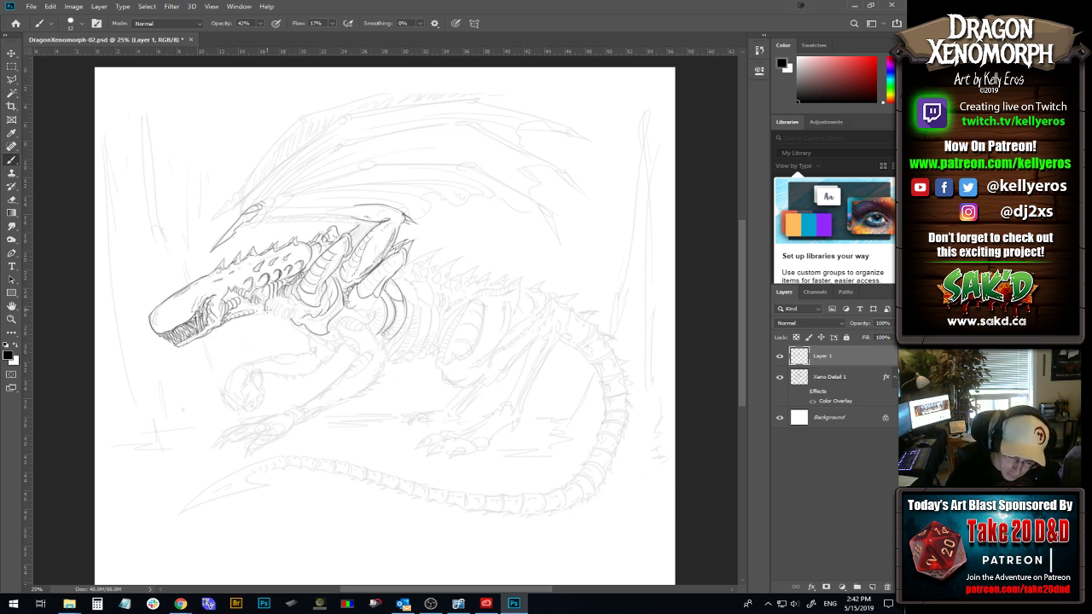
# Ink the segmented ridges along the underside of the neck and the small details behind the jaw.
pyautogui.press('ctrl')
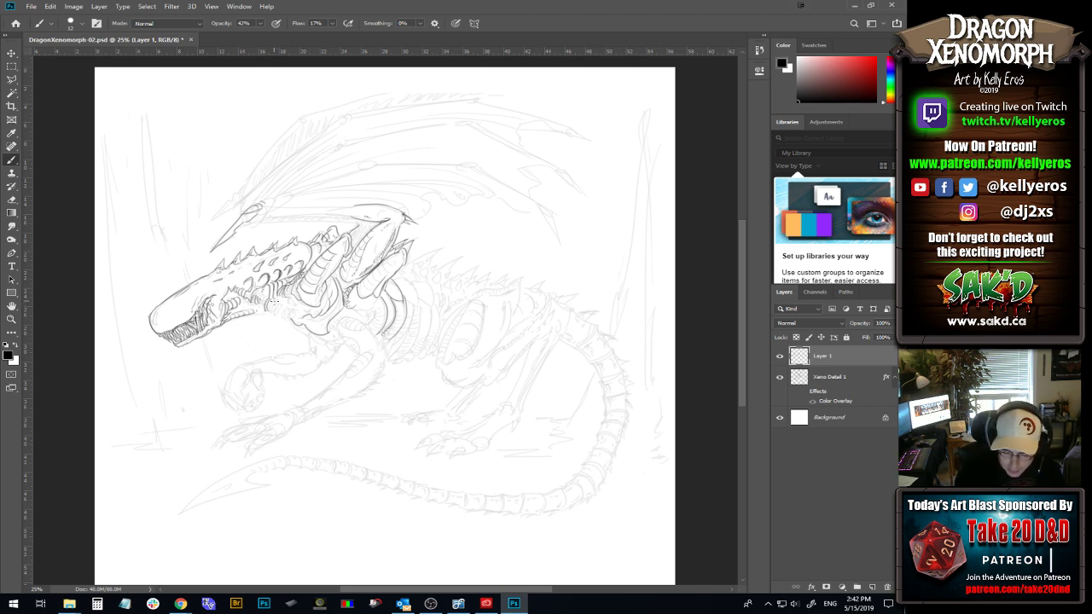
pyautogui.moveTo(277, 300)
pyautogui.mouseDown()
pyautogui.moveTo(276, 318)
pyautogui.moveTo(297, 316)
pyautogui.moveTo(256, 314)
pyautogui.mouseUp()
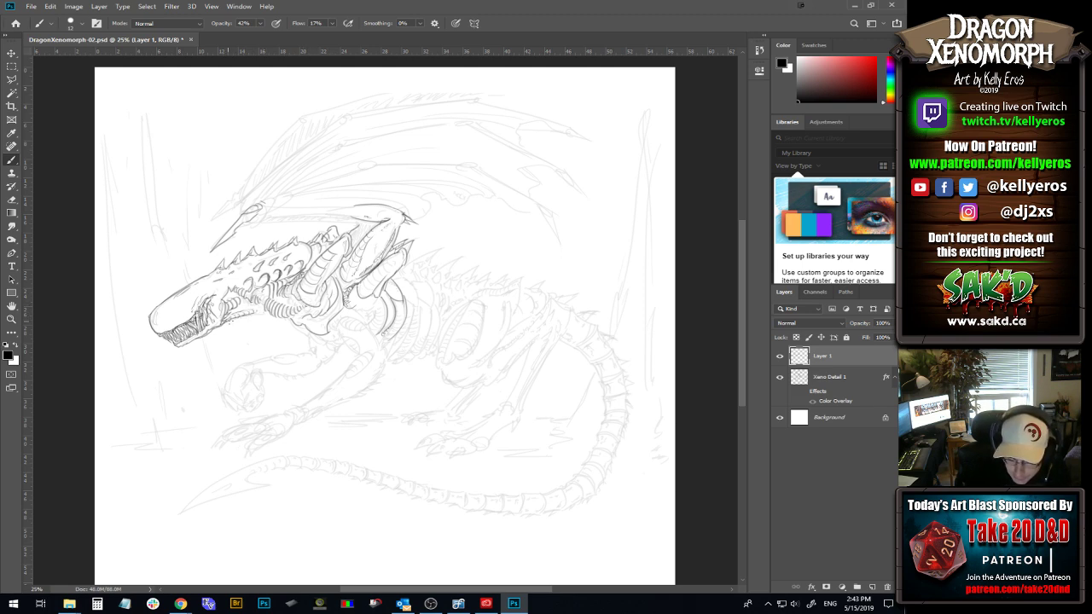
pyautogui.moveTo(240, 305); pyautogui.dragTo(236, 314)
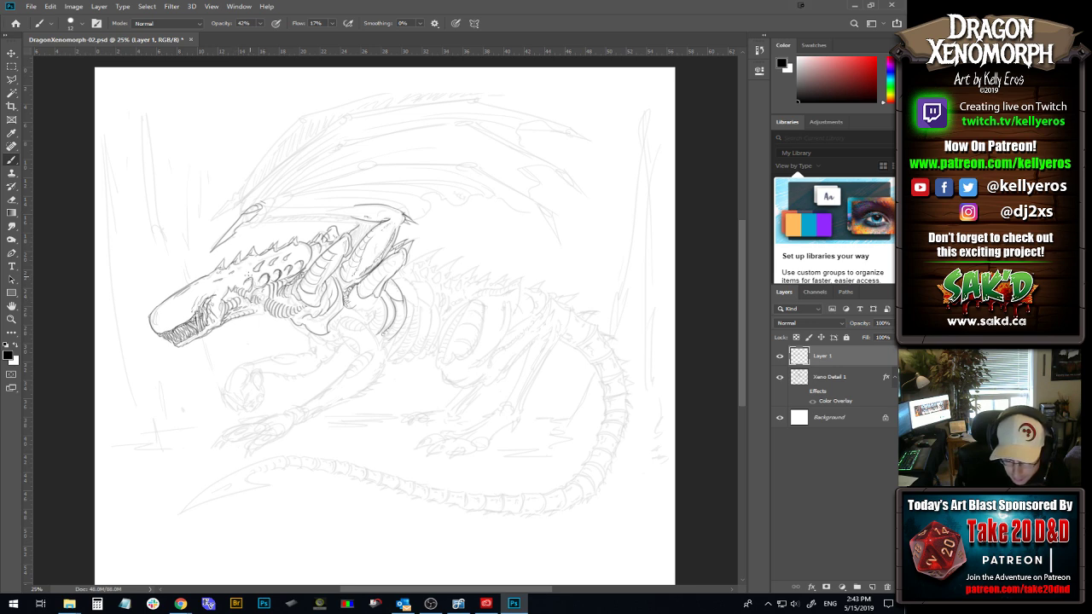
pyautogui.moveTo(224, 293)
pyautogui.mouseDown()
pyautogui.moveTo(218, 308)
pyautogui.moveTo(235, 300)
pyautogui.mouseUp()
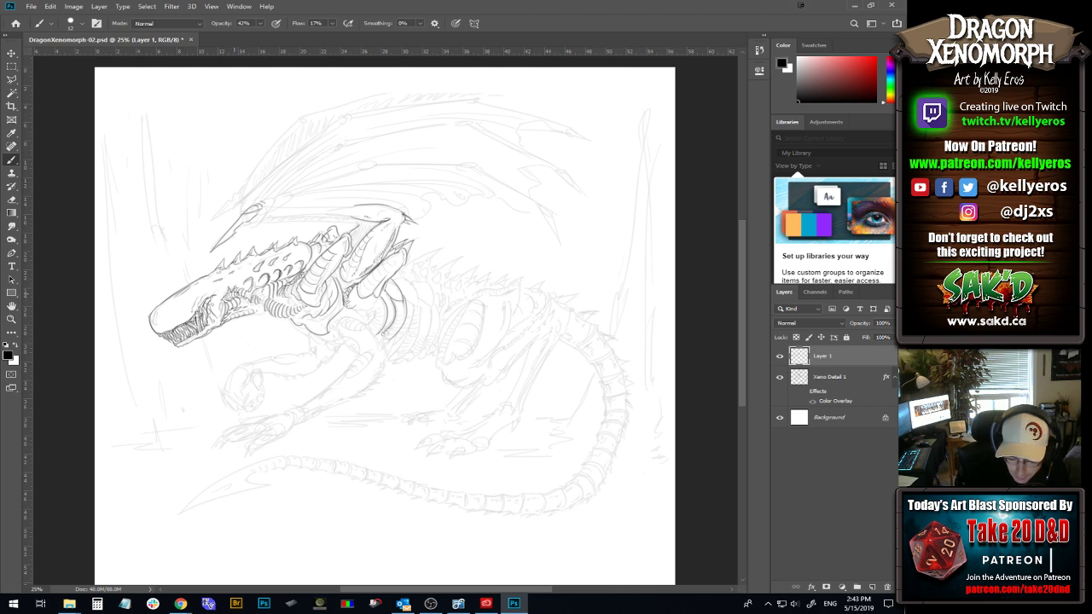
pyautogui.moveTo(241, 296); pyautogui.dragTo(245, 297)
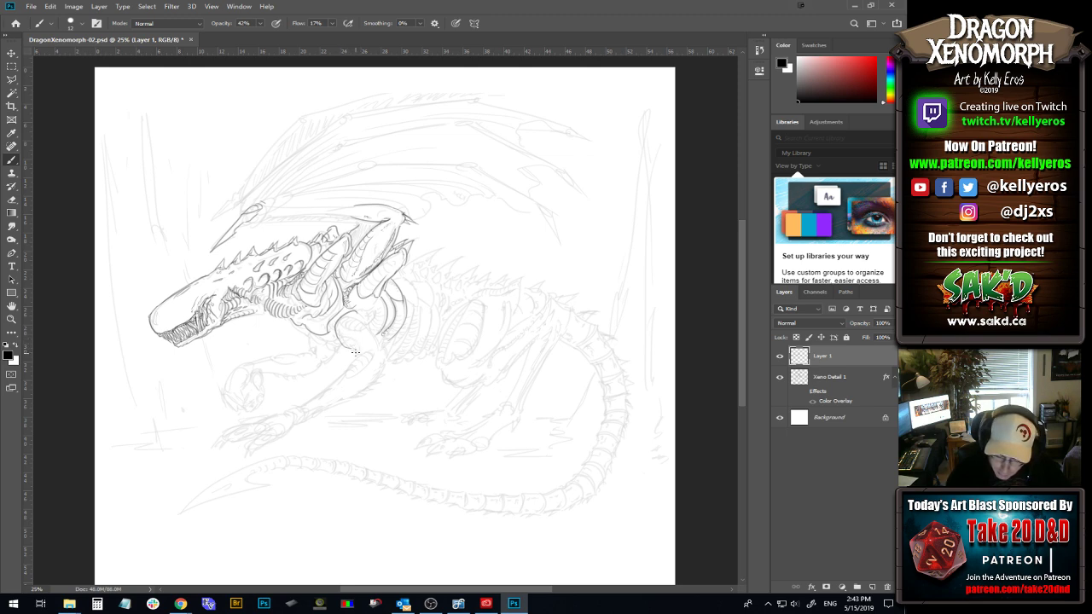
# Outline the upper part of the near foreleg from the shoulder down to the elbow.
pyautogui.moveTo(354, 355); pyautogui.dragTo(370, 366)
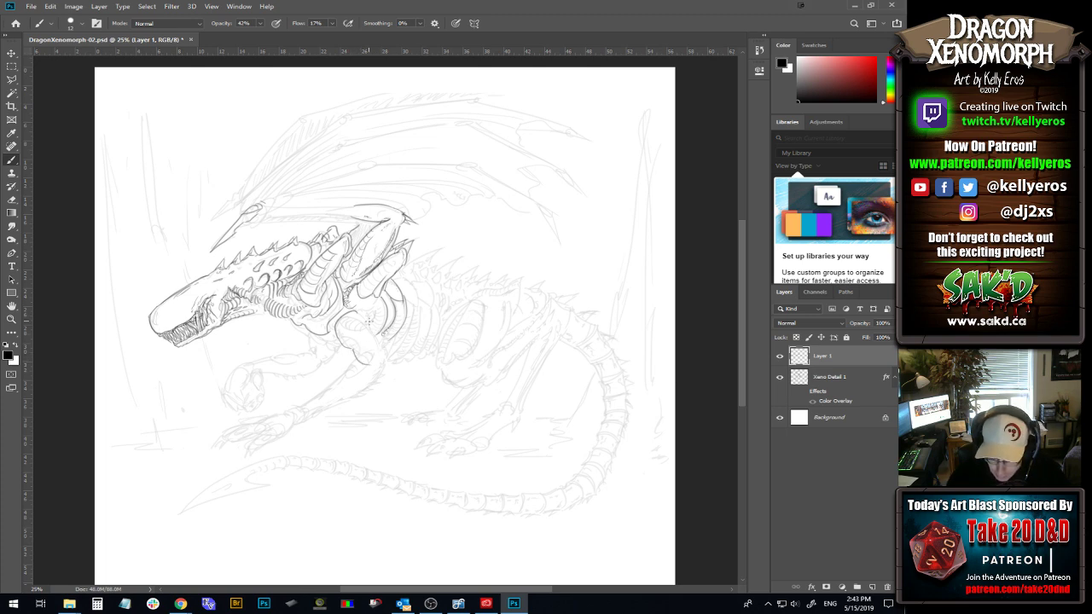
pyautogui.moveTo(351, 309); pyautogui.dragTo(371, 322)
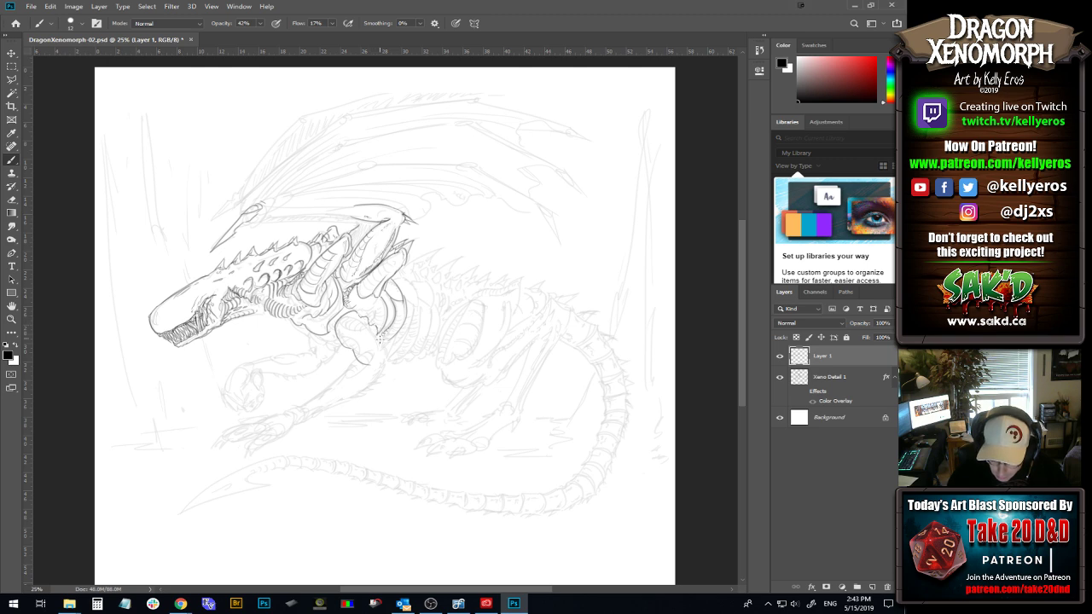
pyautogui.moveTo(377, 333); pyautogui.dragTo(385, 371)
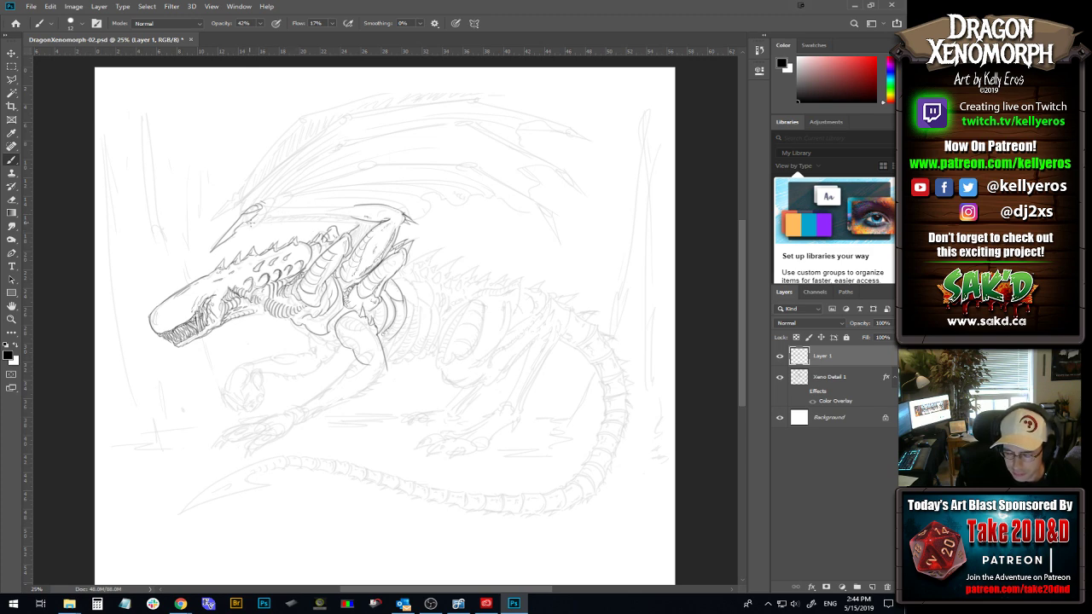
# Ink the lower and upper edges of the wing's forearm, redrawing unsatisfactory strokes, and add the wrist joint and bands.
pyautogui.moveTo(263, 220); pyautogui.dragTo(365, 214)
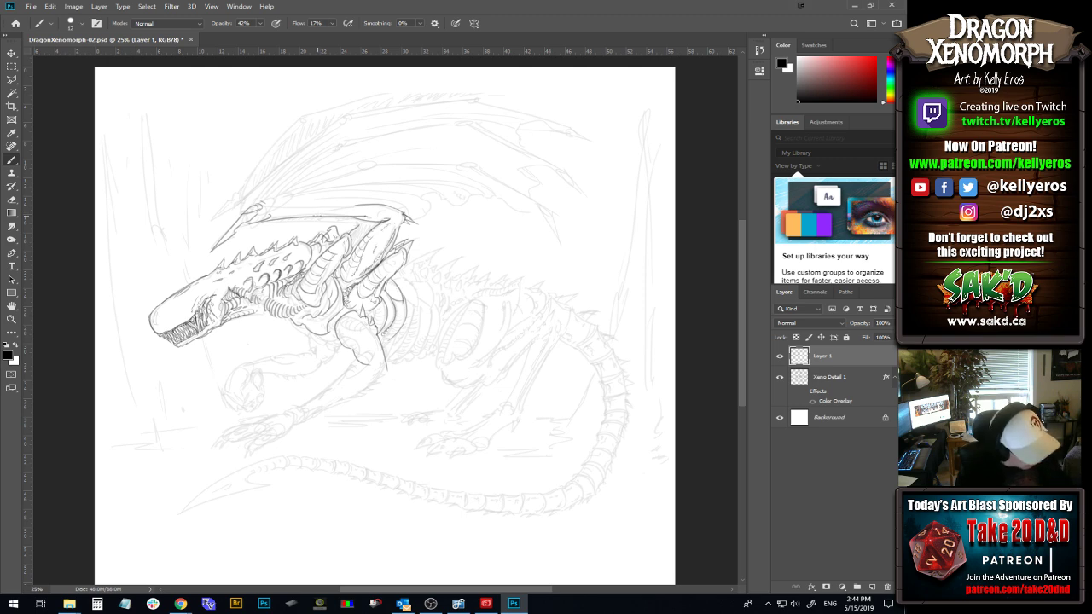
pyautogui.hotkey('ctrl', 'z')
pyautogui.moveTo(259, 223); pyautogui.dragTo(368, 215)
pyautogui.moveTo(266, 208); pyautogui.dragTo(360, 205)
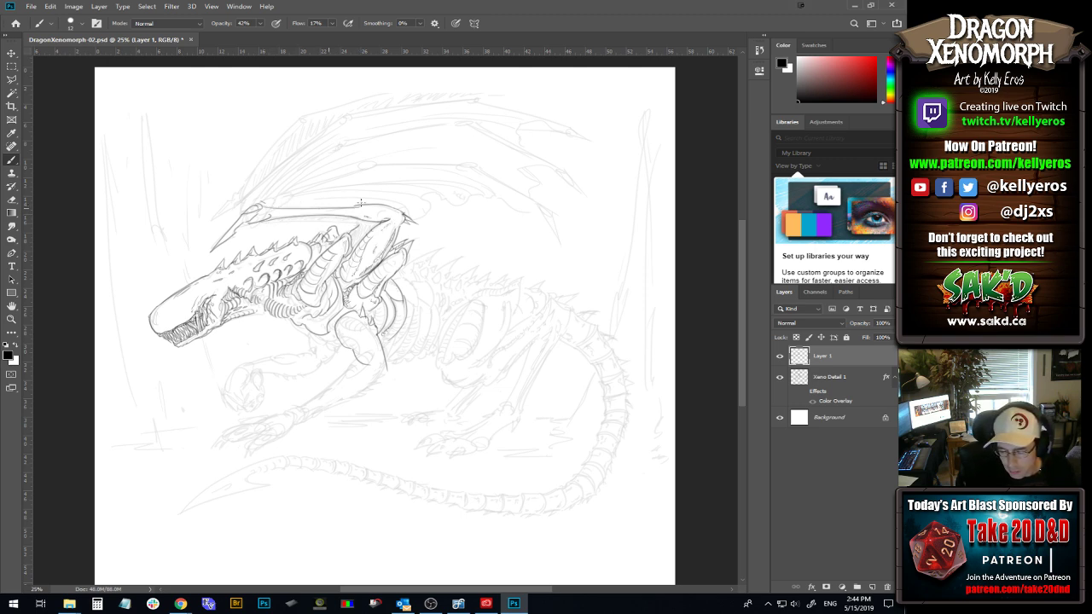
pyautogui.hotkey('ctrl', 'z')
pyautogui.moveTo(278, 207); pyautogui.dragTo(358, 205)
pyautogui.hotkey('ctrl', 'z')
pyautogui.moveTo(278, 206); pyautogui.dragTo(362, 204)
pyautogui.hotkey('ctrl', 'z')
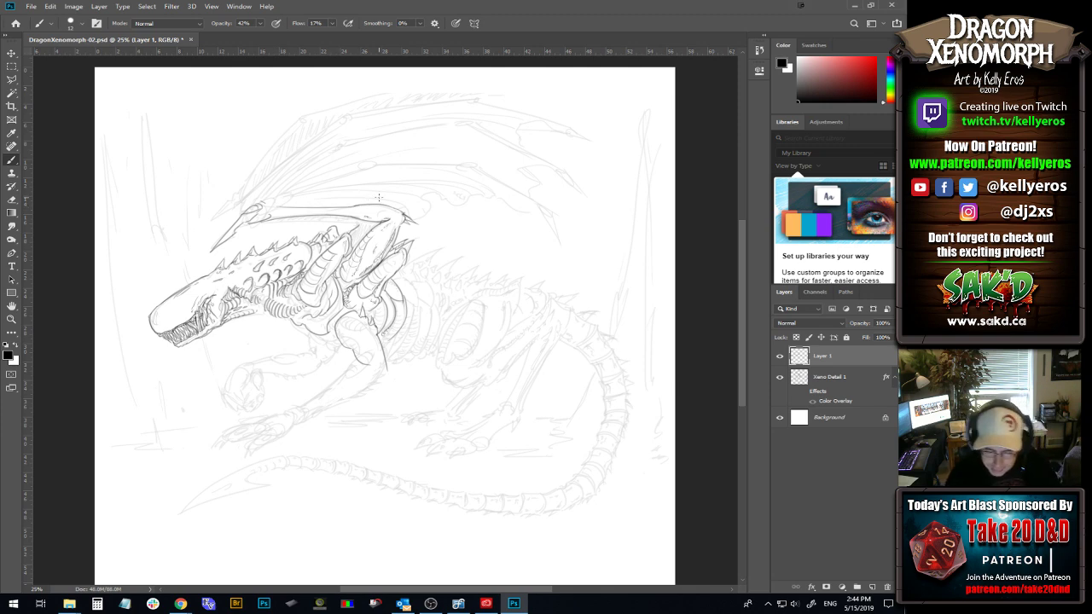
pyautogui.moveTo(270, 212)
pyautogui.mouseDown()
pyautogui.moveTo(262, 200)
pyautogui.moveTo(262, 214)
pyautogui.mouseUp()
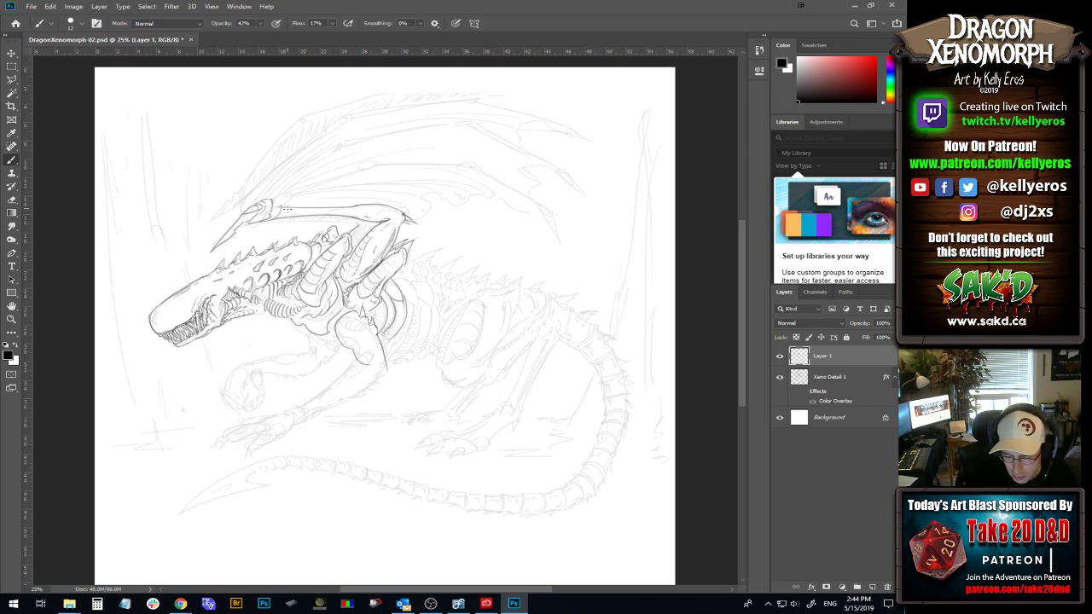
pyautogui.moveTo(301, 214); pyautogui.dragTo(319, 209)
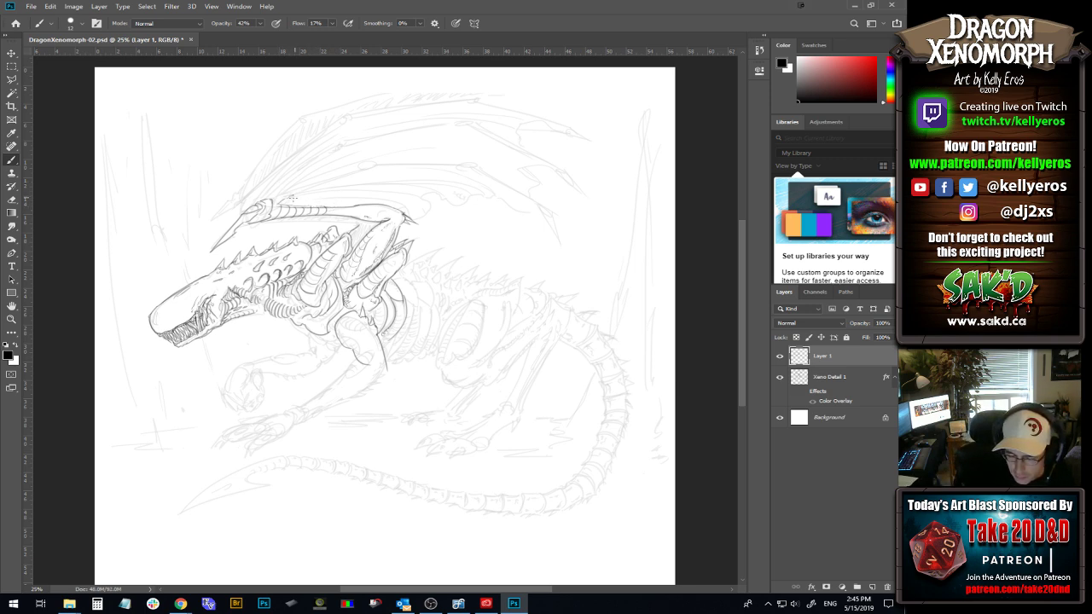
# Ink the wing membrane folds fanning back from the wrist and their ragged trailing edge above the elbow.
pyautogui.moveTo(285, 199); pyautogui.dragTo(348, 197)
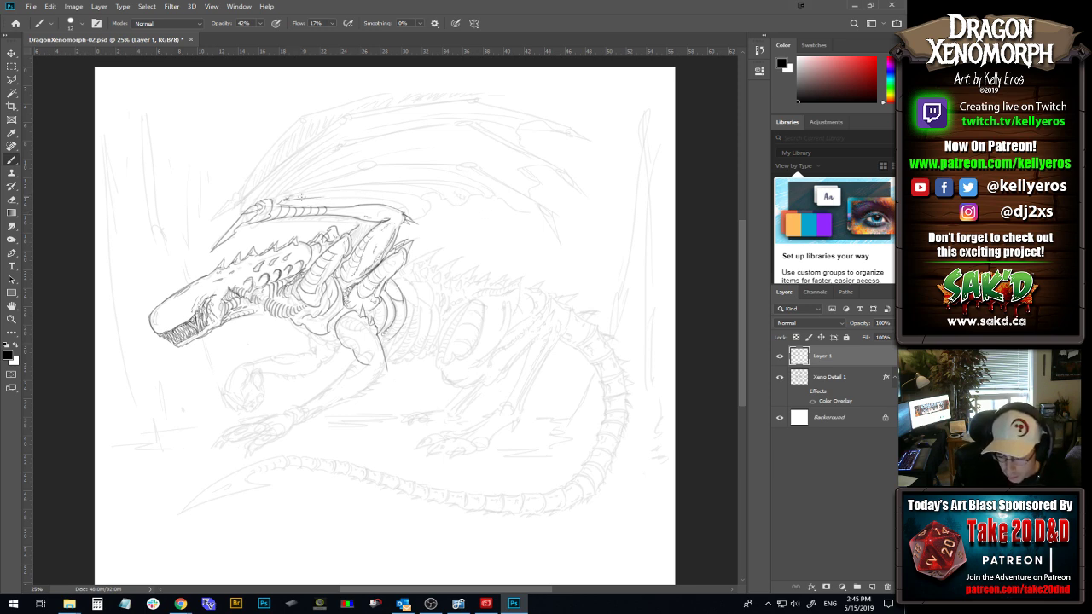
pyautogui.moveTo(300, 194); pyautogui.dragTo(358, 184)
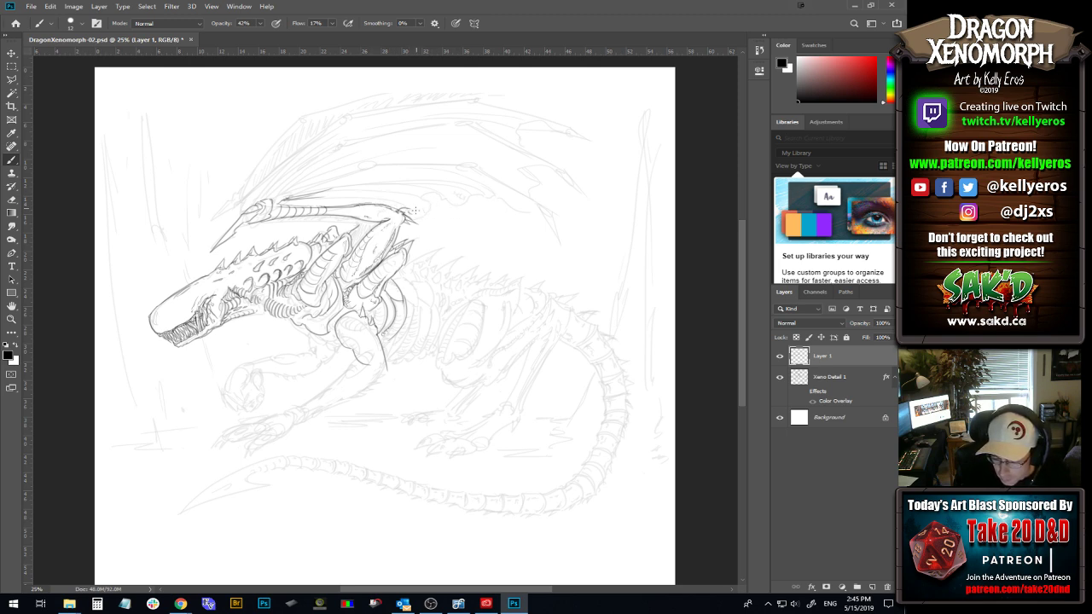
pyautogui.moveTo(425, 202); pyautogui.dragTo(430, 209)
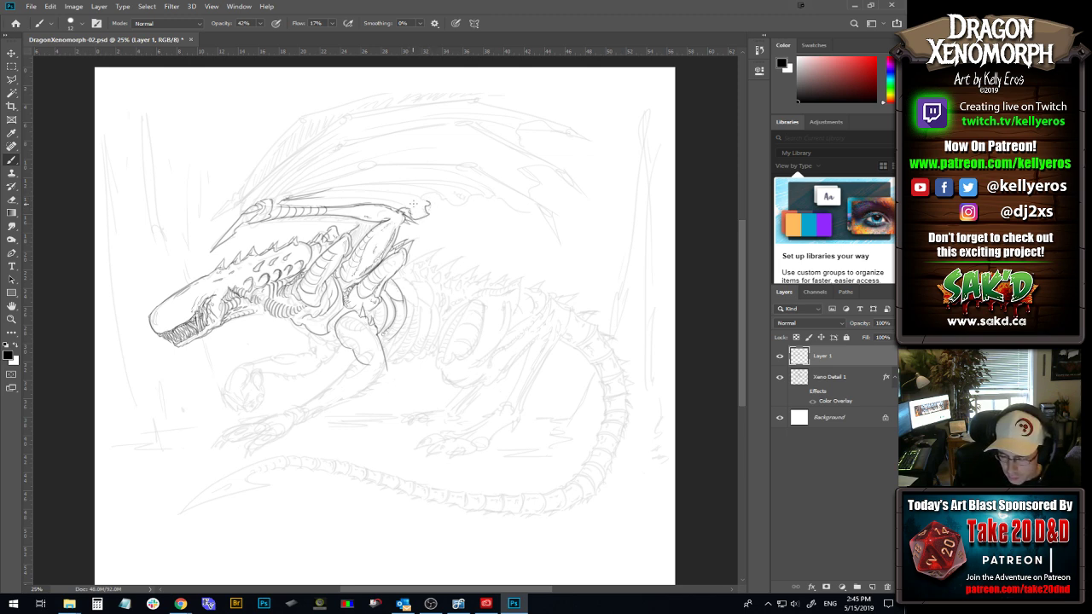
pyautogui.hotkey('ctrl', 'z')
pyautogui.hotkey('ctrl', 'z')
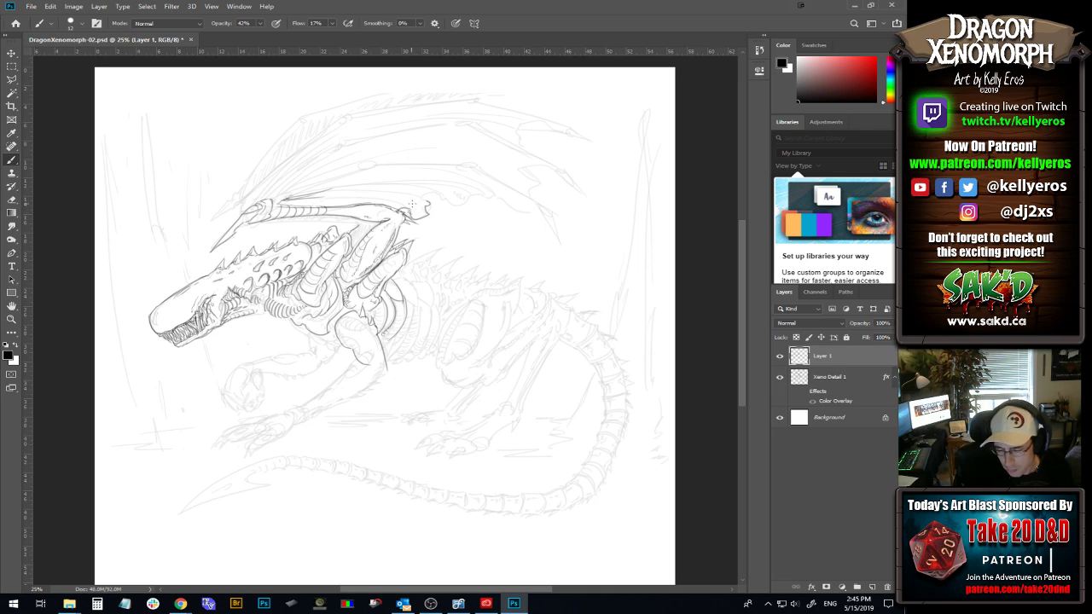
pyautogui.moveTo(424, 204); pyautogui.dragTo(307, 190)
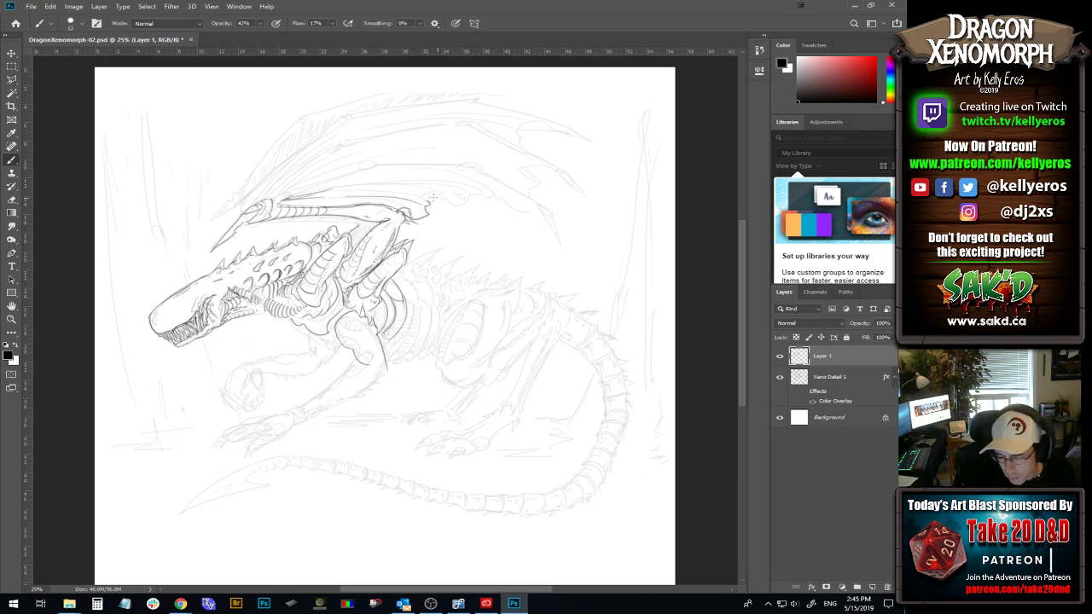
pyautogui.moveTo(423, 200)
pyautogui.mouseDown()
pyautogui.moveTo(383, 191)
pyautogui.moveTo(454, 195)
pyautogui.moveTo(423, 167)
pyautogui.moveTo(473, 191)
pyautogui.moveTo(427, 198)
pyautogui.moveTo(491, 199)
pyautogui.moveTo(389, 192)
pyautogui.mouseUp()
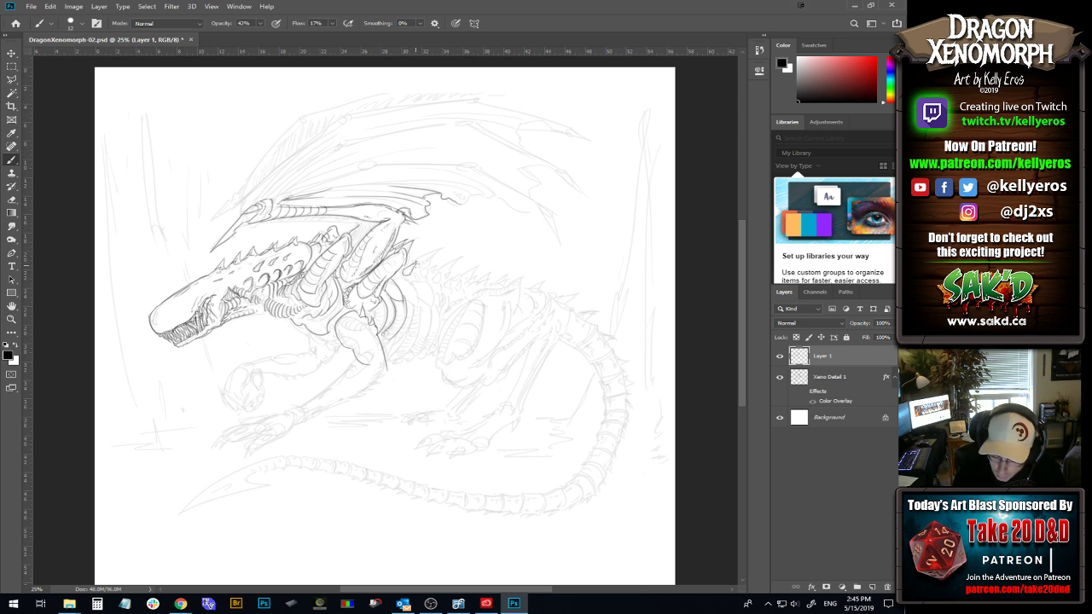
# Ink the pointed spikes on the back behind the shoulder and add detail to the upper foreleg's rear edge.
pyautogui.moveTo(411, 267)
pyautogui.mouseDown()
pyautogui.moveTo(436, 253)
pyautogui.moveTo(425, 276)
pyautogui.moveTo(432, 268)
pyautogui.mouseUp()
pyautogui.hotkey('ctrl', 'z')
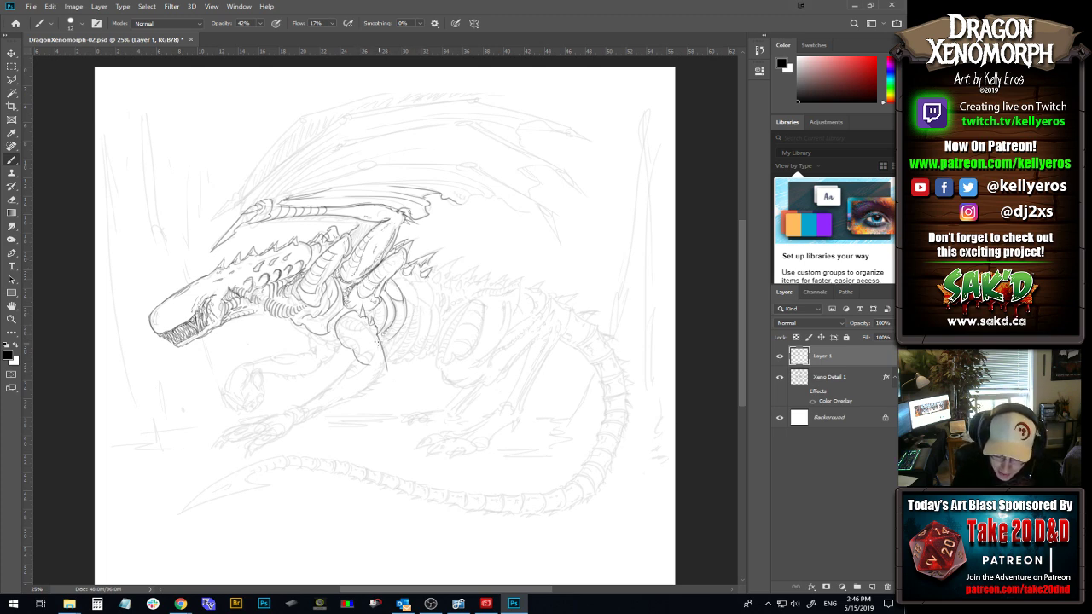
pyautogui.moveTo(377, 336)
pyautogui.mouseDown()
pyautogui.moveTo(389, 365)
pyautogui.moveTo(385, 335)
pyautogui.mouseUp()
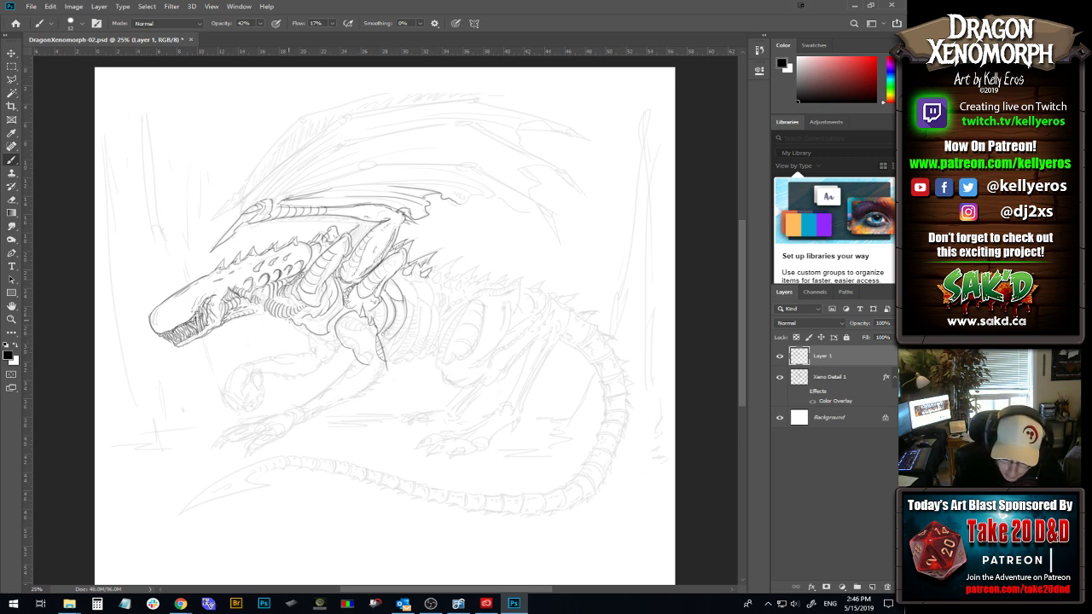
# Ink the spiky chest contour in front of the near foreleg and the pointed details on the shoulder.
pyautogui.press('ctrl')
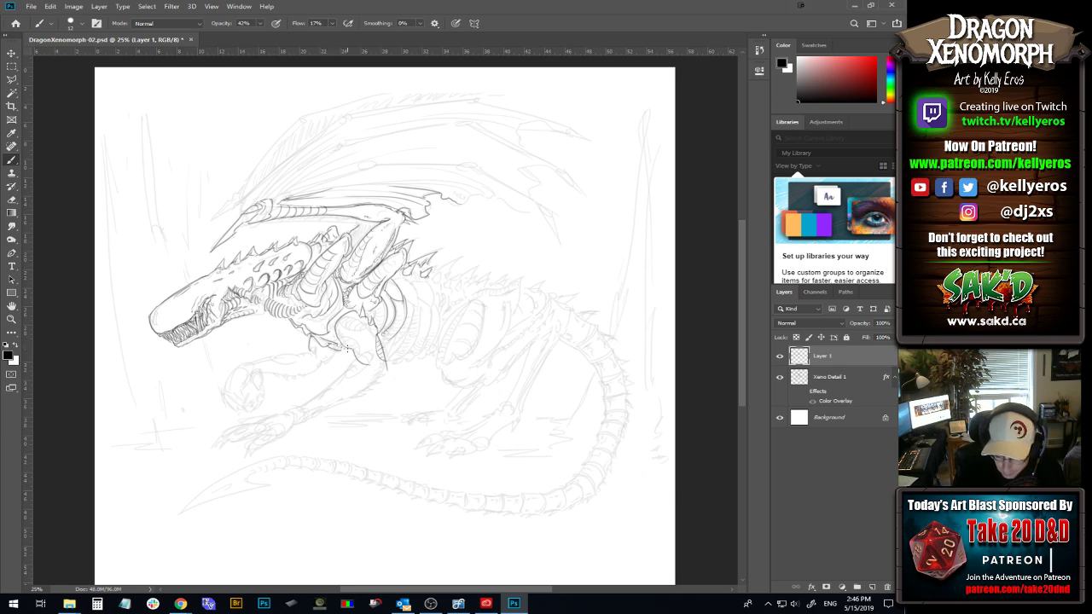
pyautogui.moveTo(329, 346); pyautogui.dragTo(340, 350)
pyautogui.hotkey('ctrl', 'z')
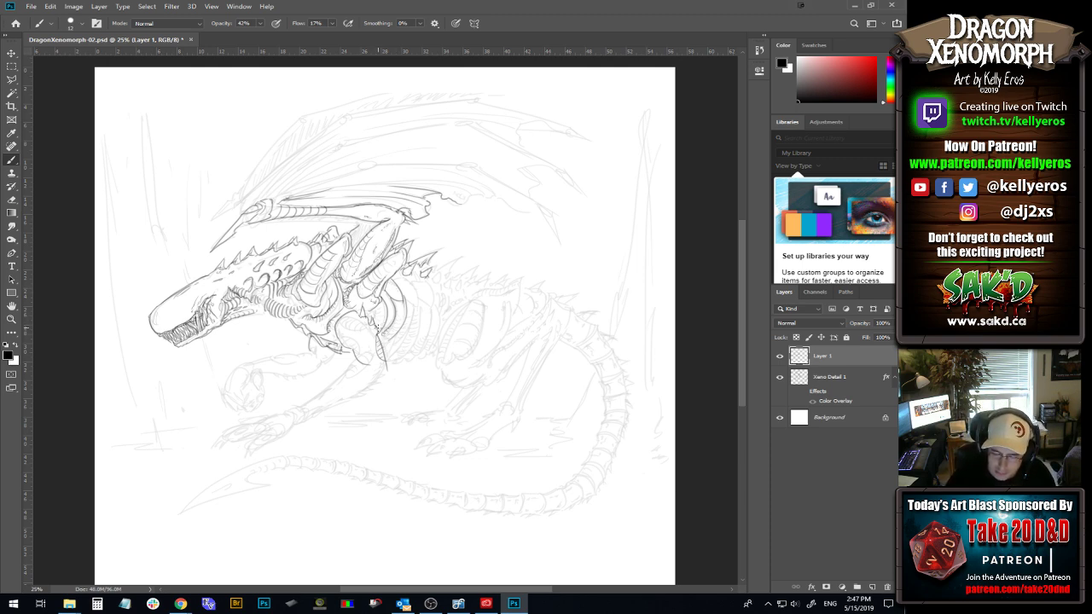
pyautogui.moveTo(384, 317); pyautogui.dragTo(373, 321)
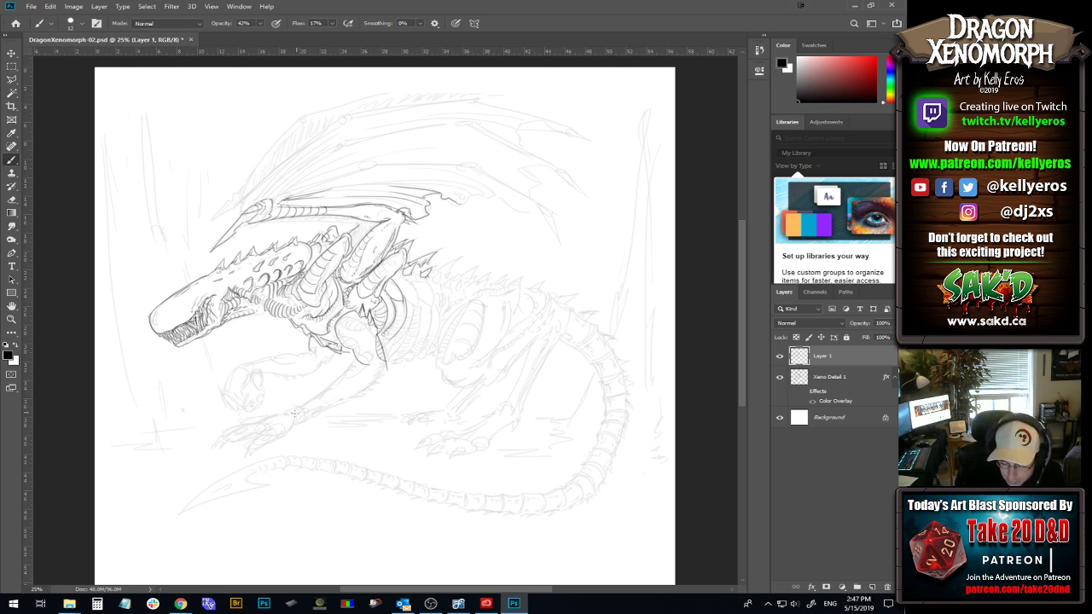
# Ink the near foreleg's forearm edges from wrist to elbow, including the jagged spikes along the rear edge.
pyautogui.moveTo(282, 418); pyautogui.dragTo(375, 365)
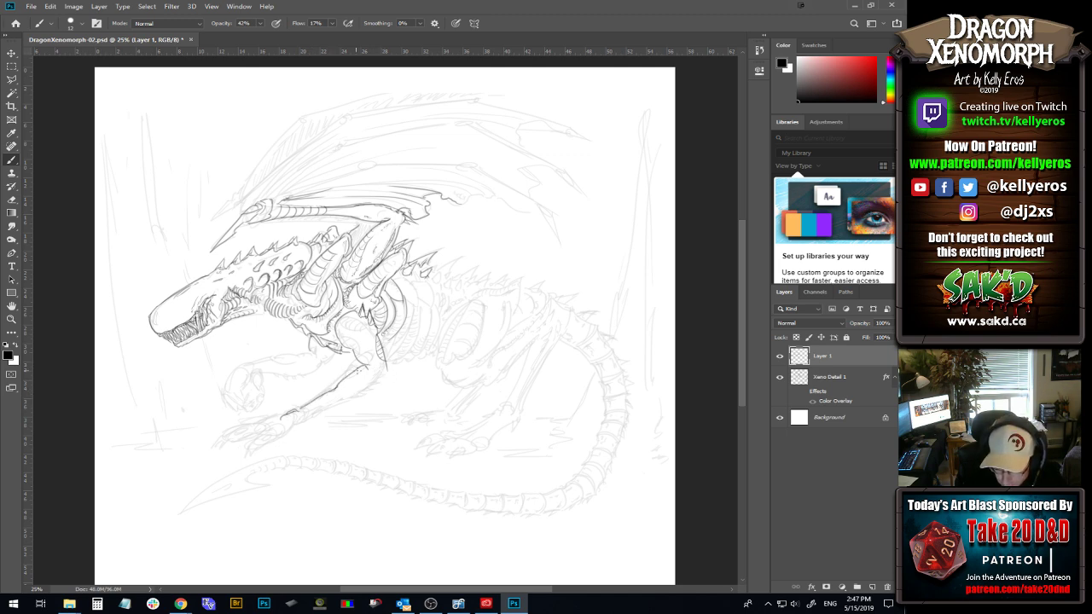
pyautogui.moveTo(370, 366)
pyautogui.mouseDown()
pyautogui.moveTo(392, 372)
pyautogui.moveTo(372, 387)
pyautogui.mouseUp()
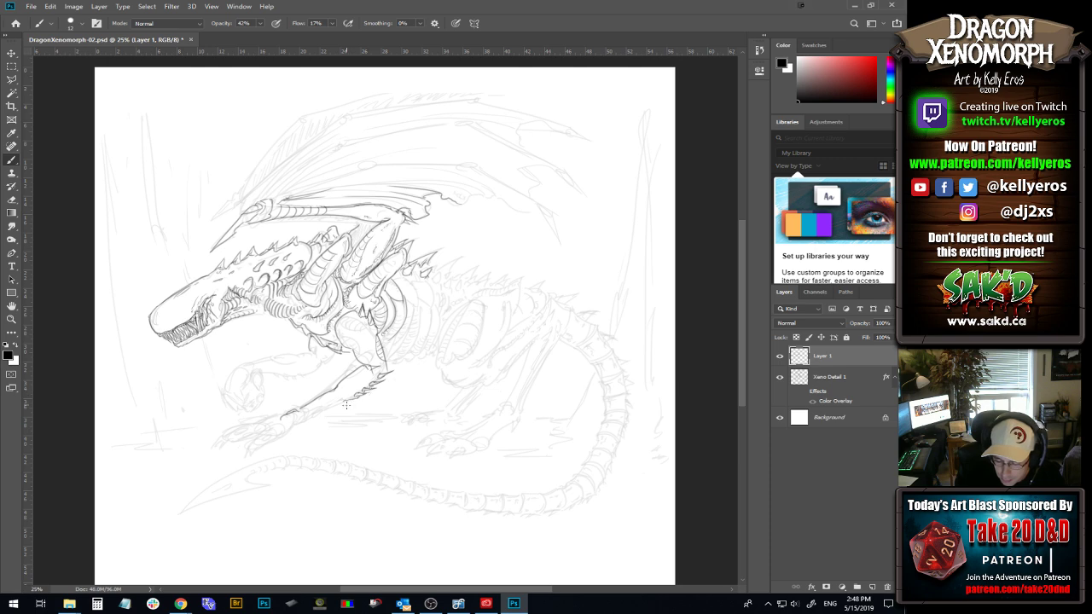
pyautogui.moveTo(339, 406); pyautogui.dragTo(387, 383)
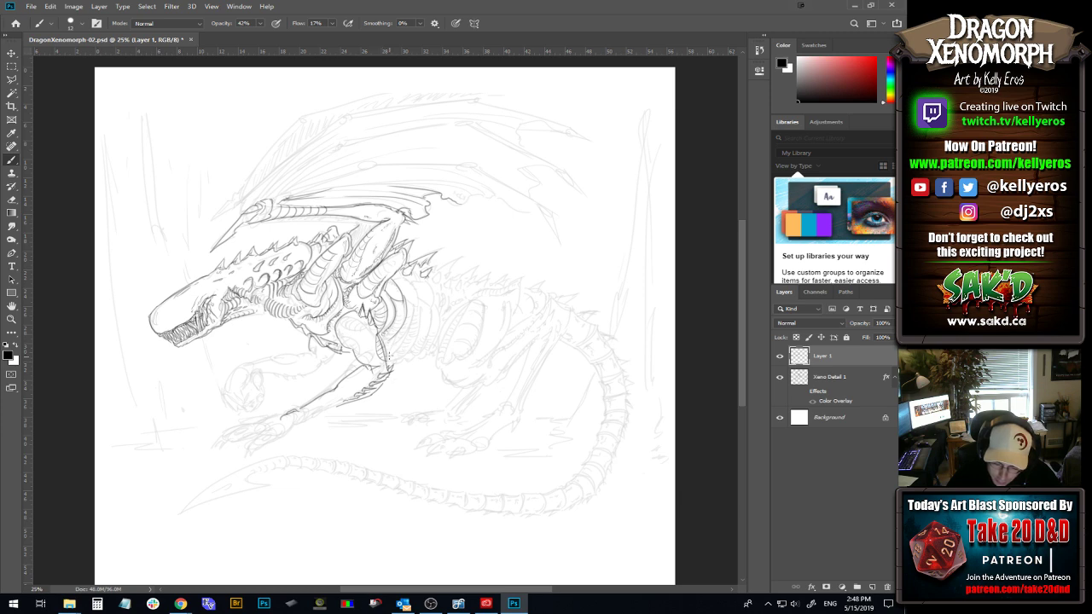
pyautogui.moveTo(384, 338); pyautogui.dragTo(387, 369)
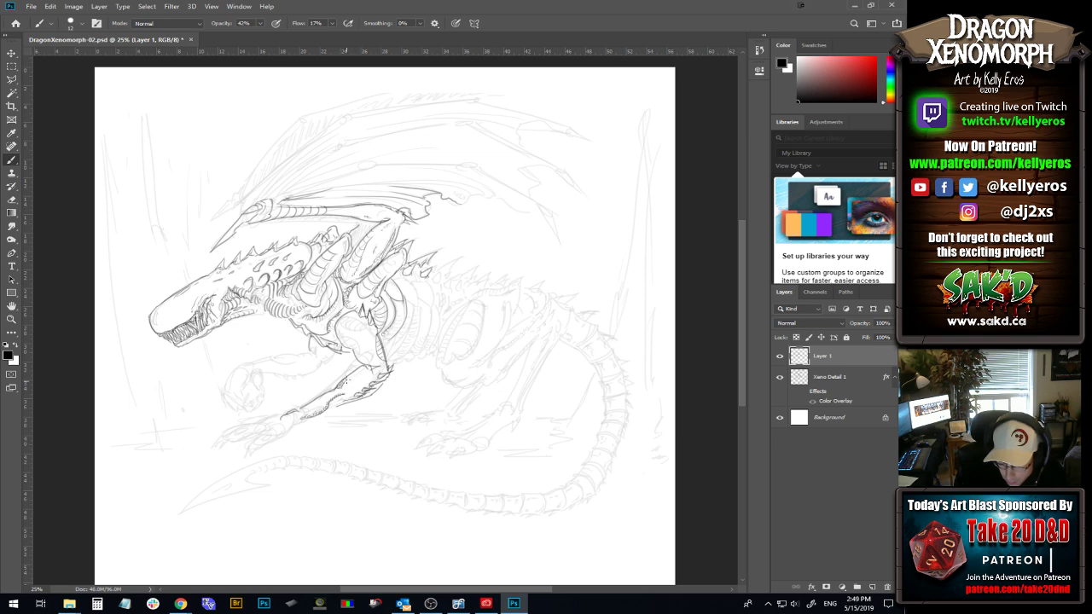
# Add inner contours and shading to the near foreleg's forearm, and strengthen its lower edge and elbow.
pyautogui.moveTo(348, 382)
pyautogui.mouseDown()
pyautogui.moveTo(363, 365)
pyautogui.moveTo(370, 372)
pyautogui.mouseUp()
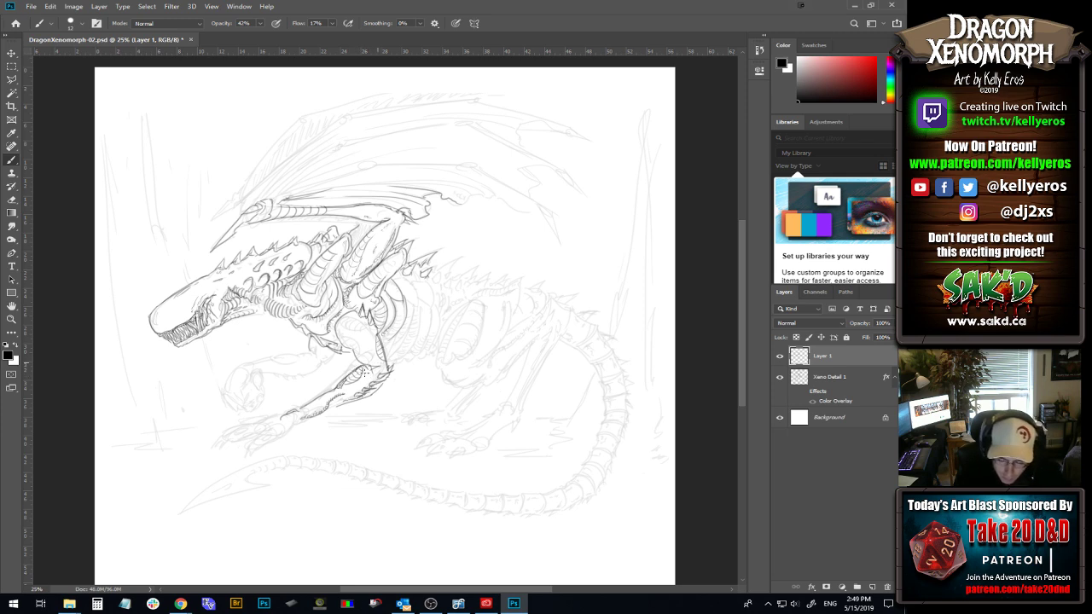
pyautogui.moveTo(298, 421)
pyautogui.mouseDown()
pyautogui.moveTo(360, 403)
pyautogui.moveTo(334, 412)
pyautogui.moveTo(365, 396)
pyautogui.mouseUp()
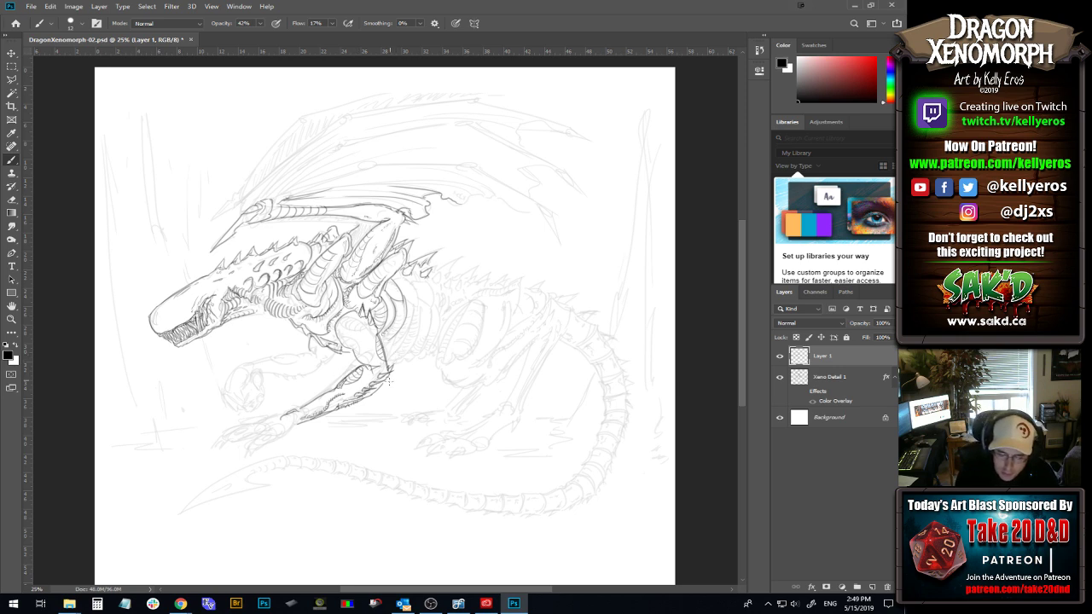
pyautogui.moveTo(384, 385); pyautogui.dragTo(375, 380)
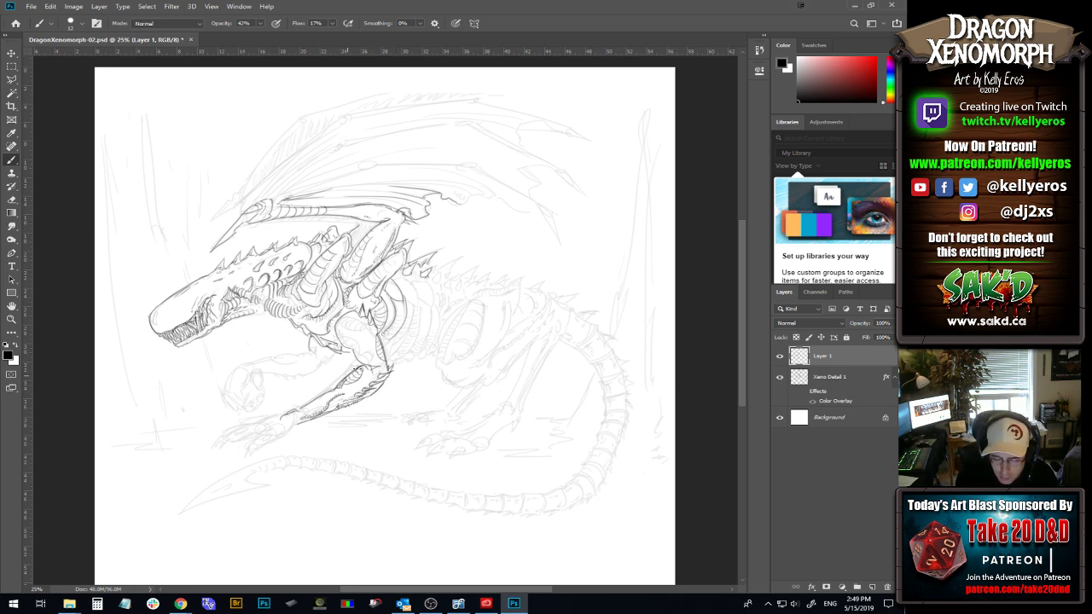
pyautogui.press('ctrl')
pyautogui.hotkey('ctrl', 'z')
pyautogui.moveTo(360, 367); pyautogui.dragTo(341, 384)
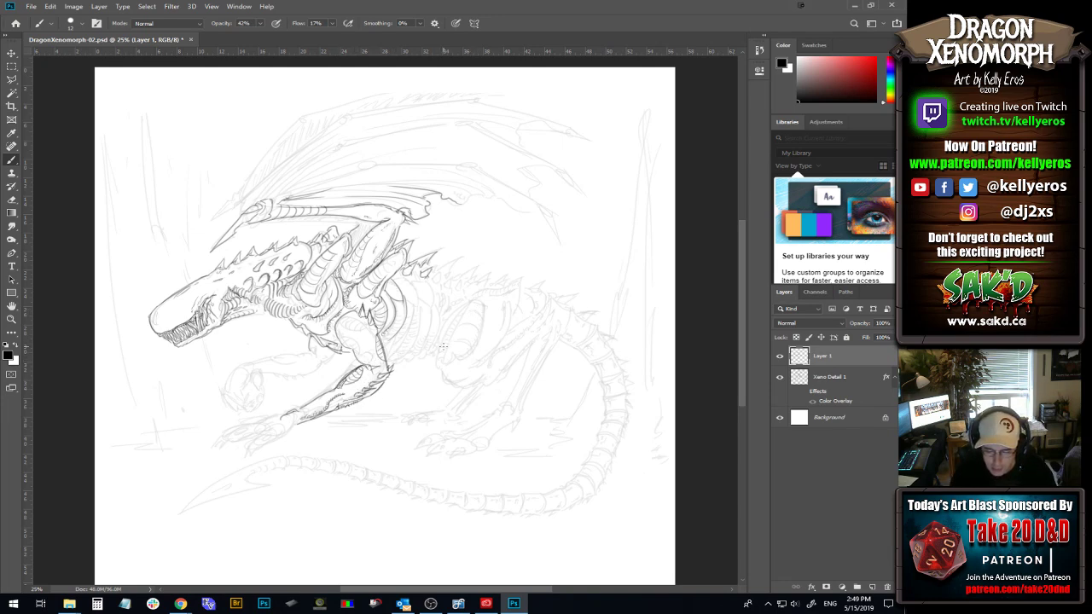
# Lasso the near foreleg's forearm, remove its inked upper edge and inner lines, and clear the selection.
pyautogui.press('l')
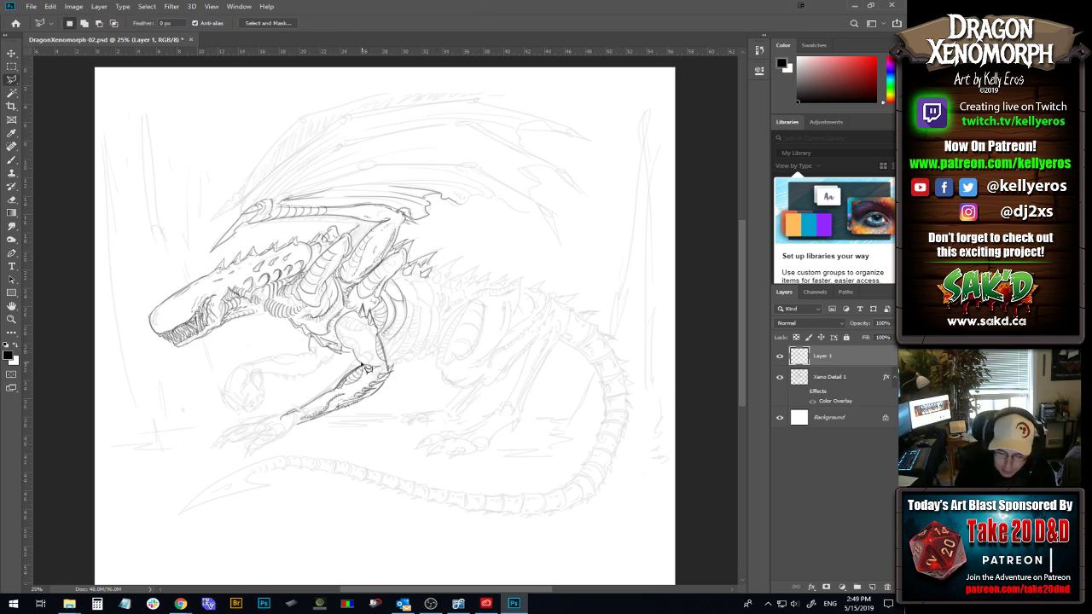
pyautogui.moveTo(376, 364)
pyautogui.mouseDown()
pyautogui.moveTo(382, 375)
pyautogui.moveTo(348, 405)
pyautogui.moveTo(393, 394)
pyautogui.moveTo(327, 455)
pyautogui.moveTo(285, 435)
pyautogui.moveTo(318, 394)
pyautogui.moveTo(369, 365)
pyautogui.moveTo(359, 371)
pyautogui.mouseUp()
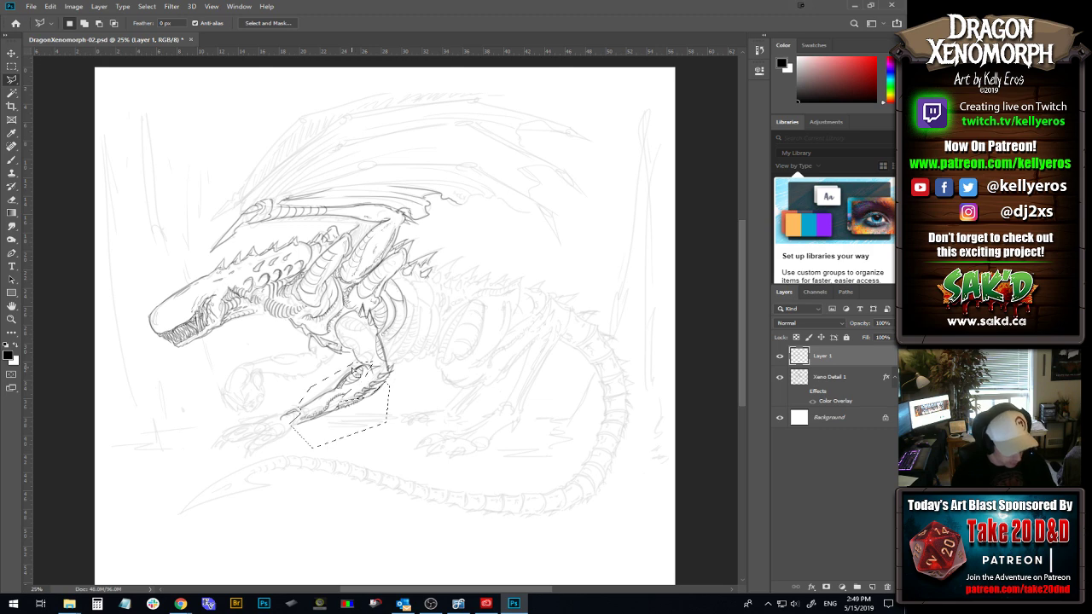
pyautogui.hotkey('ctrl', 'd')
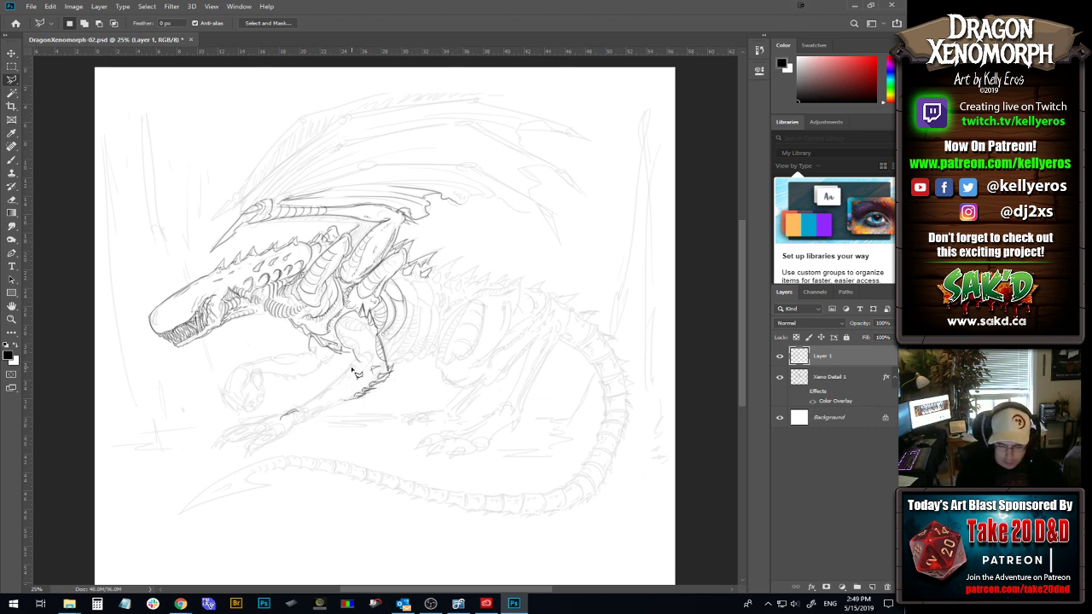
# Ink the curved rib contours directly behind the near foreleg's shoulder with the Brush tool.
pyautogui.press('b')
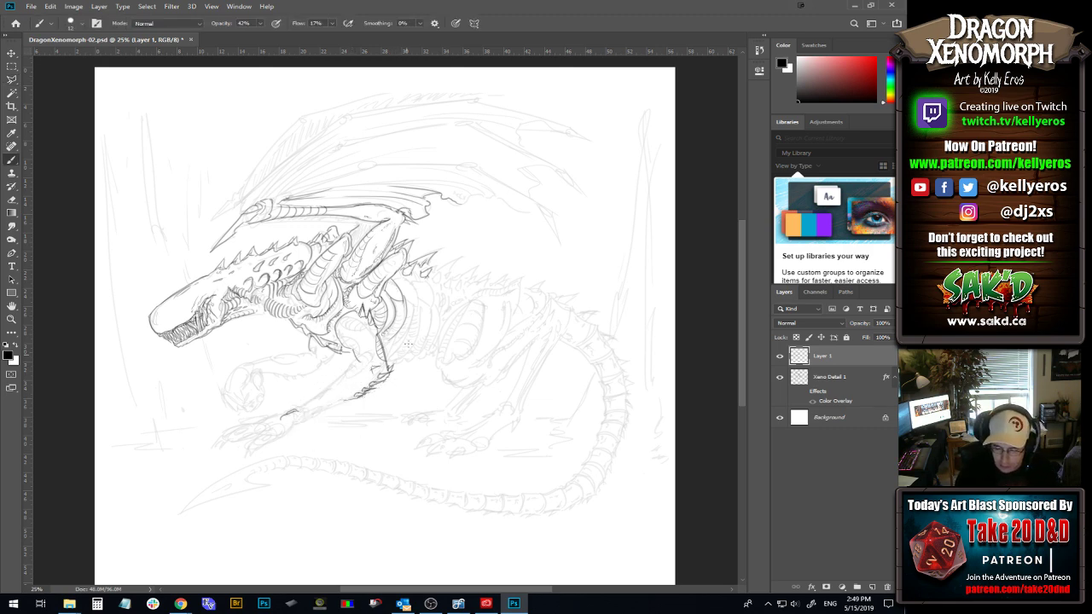
pyautogui.moveTo(386, 339); pyautogui.dragTo(404, 314)
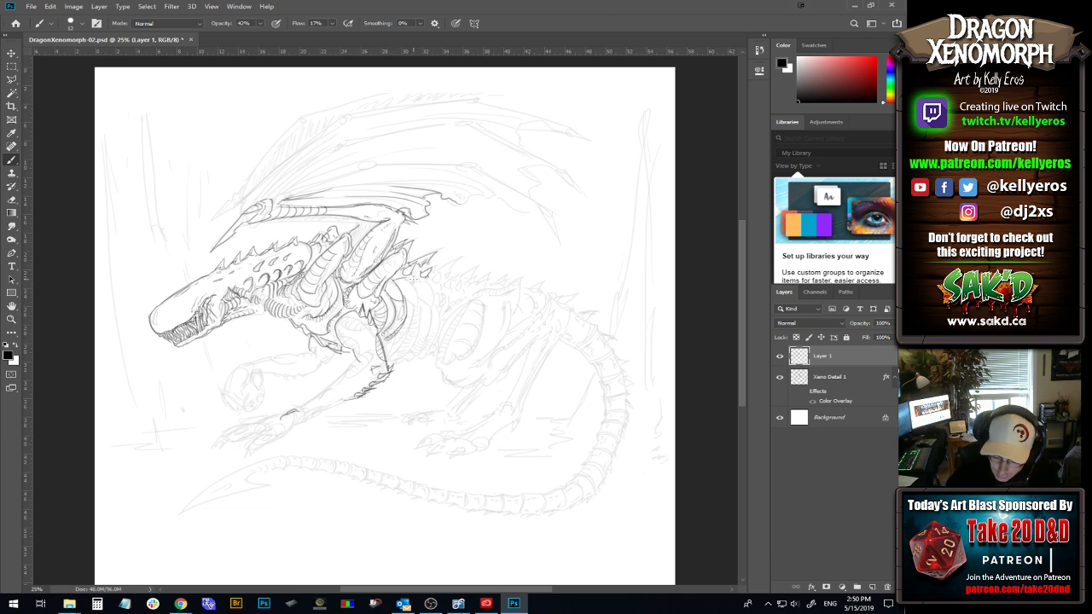
pyautogui.moveTo(408, 279); pyautogui.dragTo(413, 307)
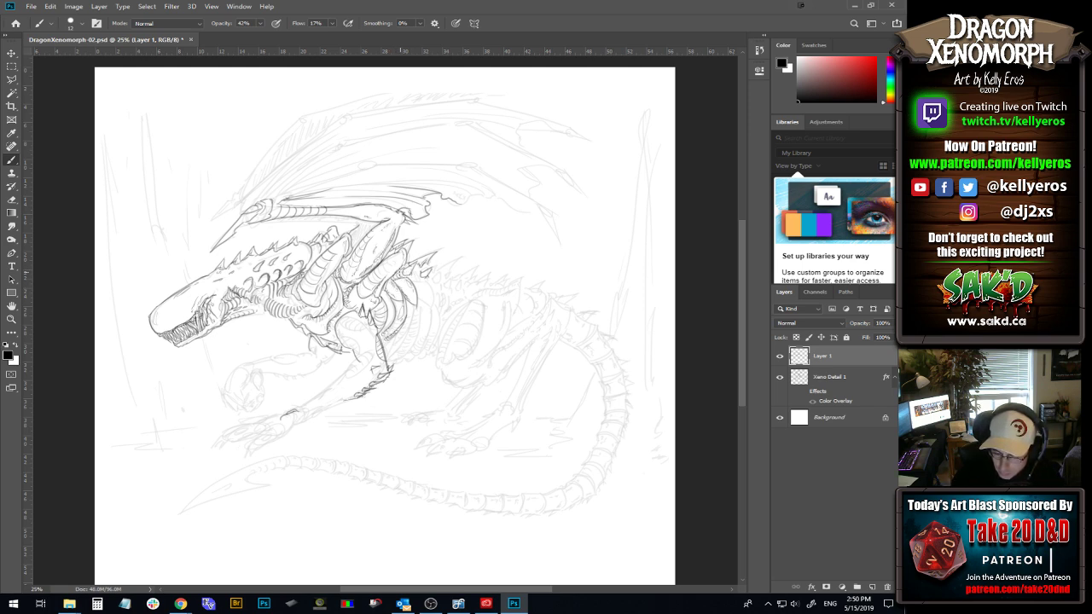
# Ink the outline and inner segment lines of the rounded back tube behind the wing's base.
pyautogui.moveTo(405, 264)
pyautogui.mouseDown()
pyautogui.moveTo(384, 292)
pyautogui.moveTo(388, 279)
pyautogui.mouseUp()
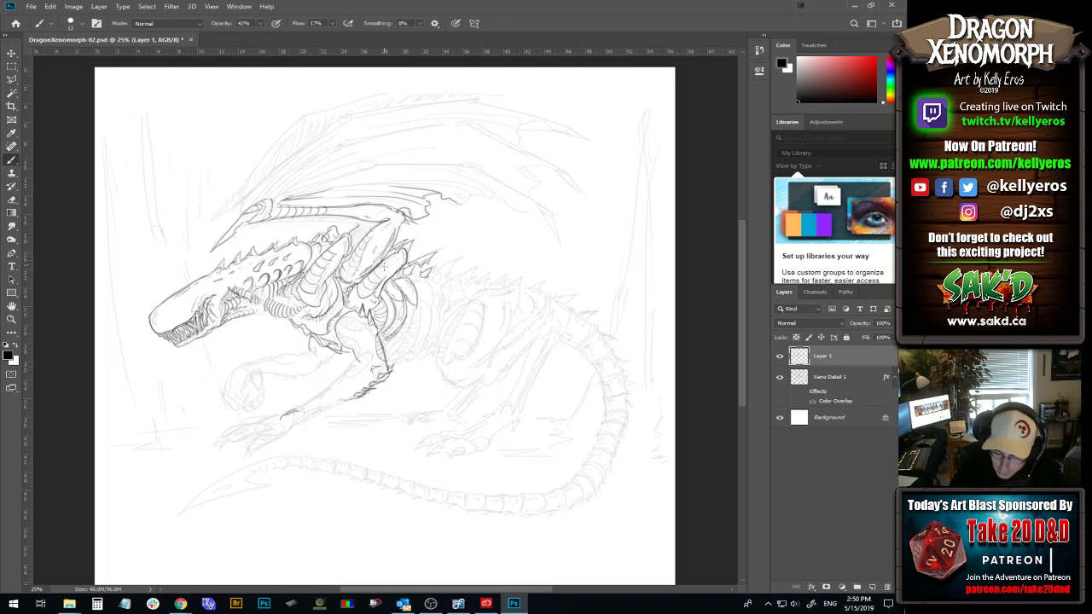
pyautogui.moveTo(381, 270); pyautogui.dragTo(390, 265)
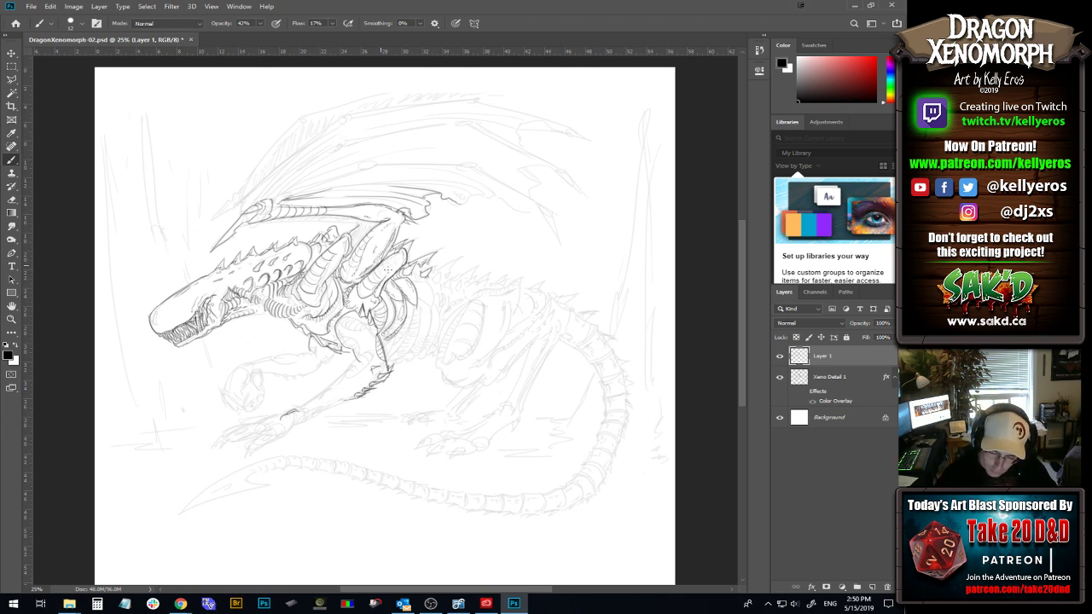
pyautogui.moveTo(394, 283); pyautogui.dragTo(382, 294)
pyautogui.hotkey('ctrl', 'z')
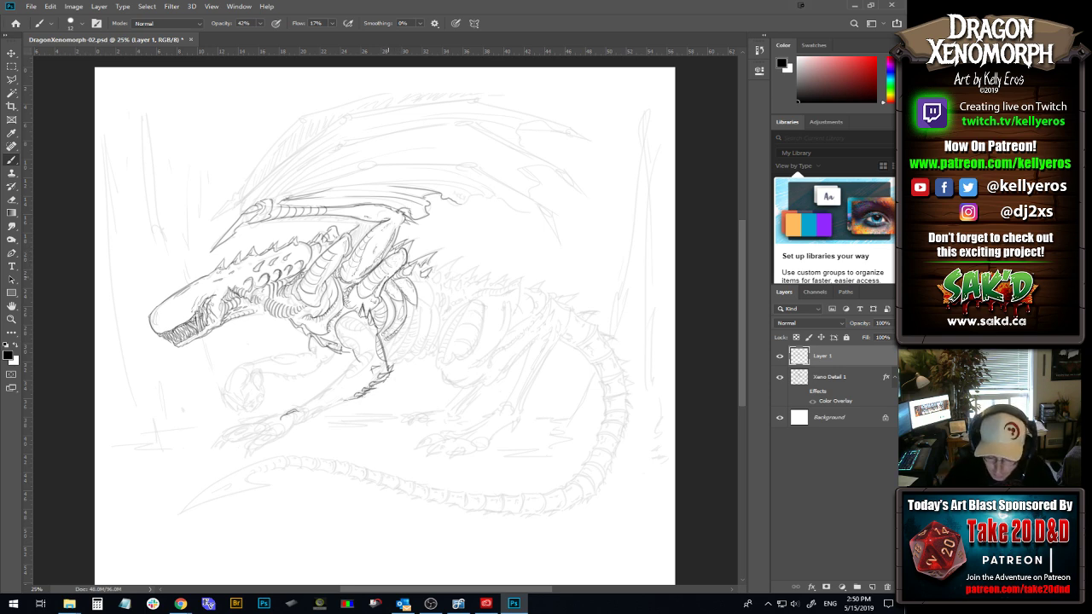
pyautogui.moveTo(396, 265); pyautogui.dragTo(381, 281)
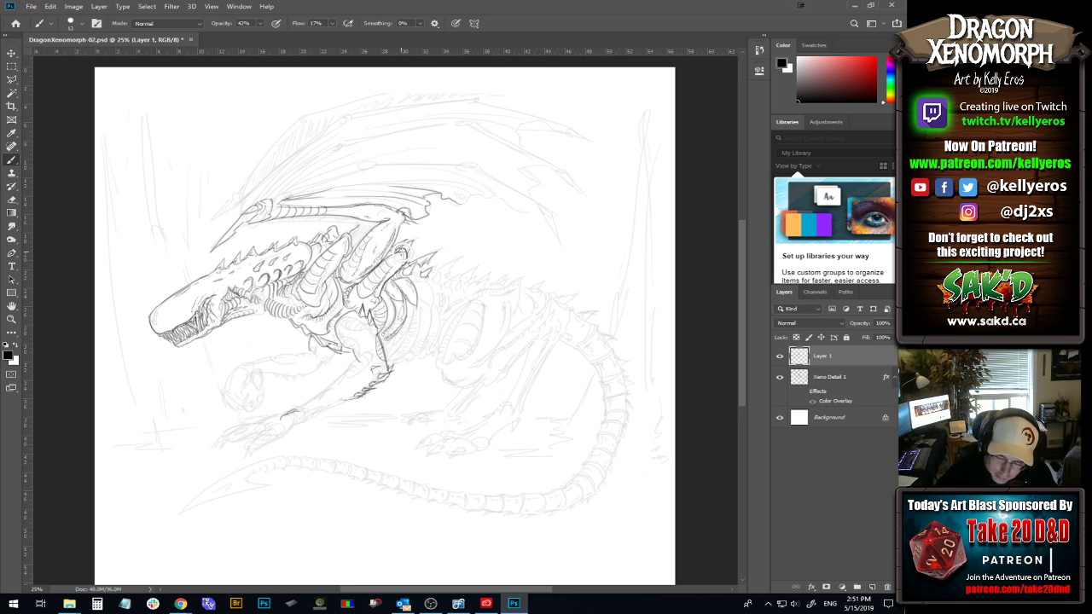
pyautogui.rightClick(399, 256)
pyautogui.click(553, 27)
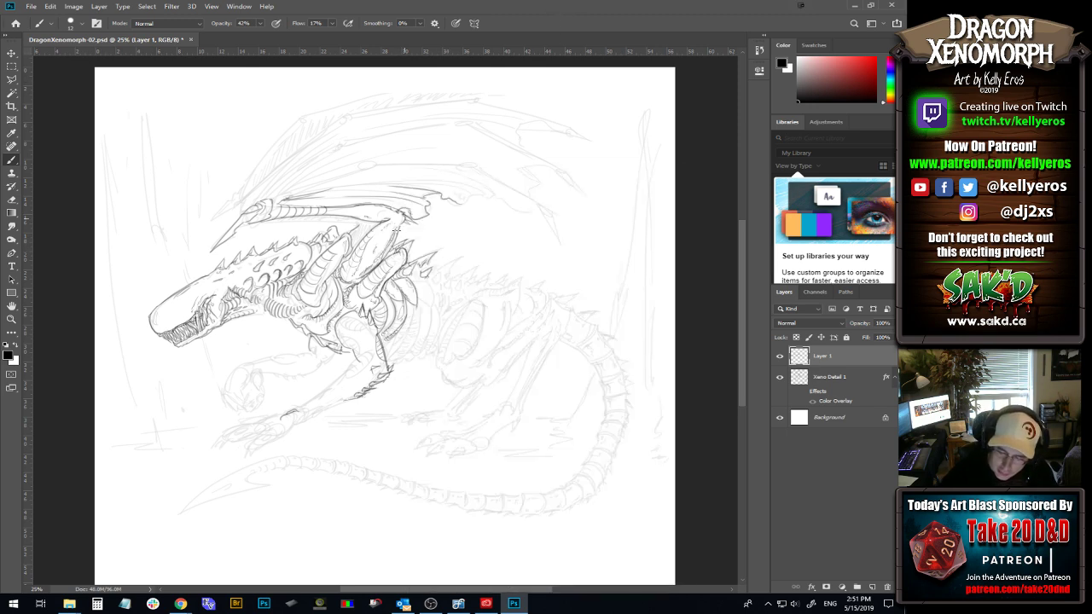
pyautogui.rightClick(397, 256)
pyautogui.press('Escape')
pyautogui.rightClick(398, 250)
pyautogui.press('Escape')
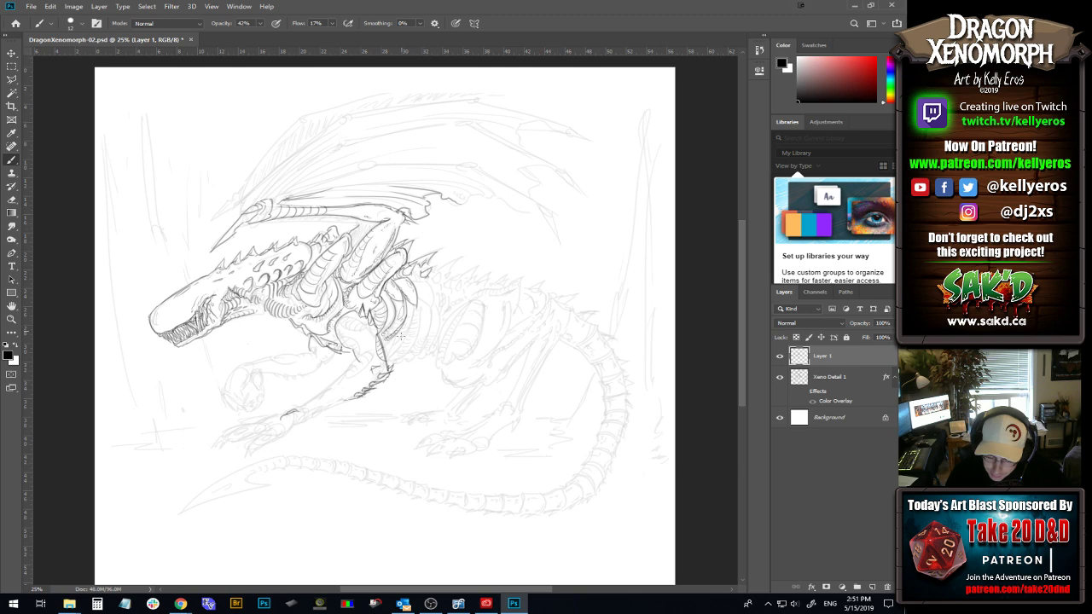
# Ink the next long curved rib behind the near foreleg and add short segment marks along it.
pyautogui.moveTo(389, 344); pyautogui.dragTo(415, 312)
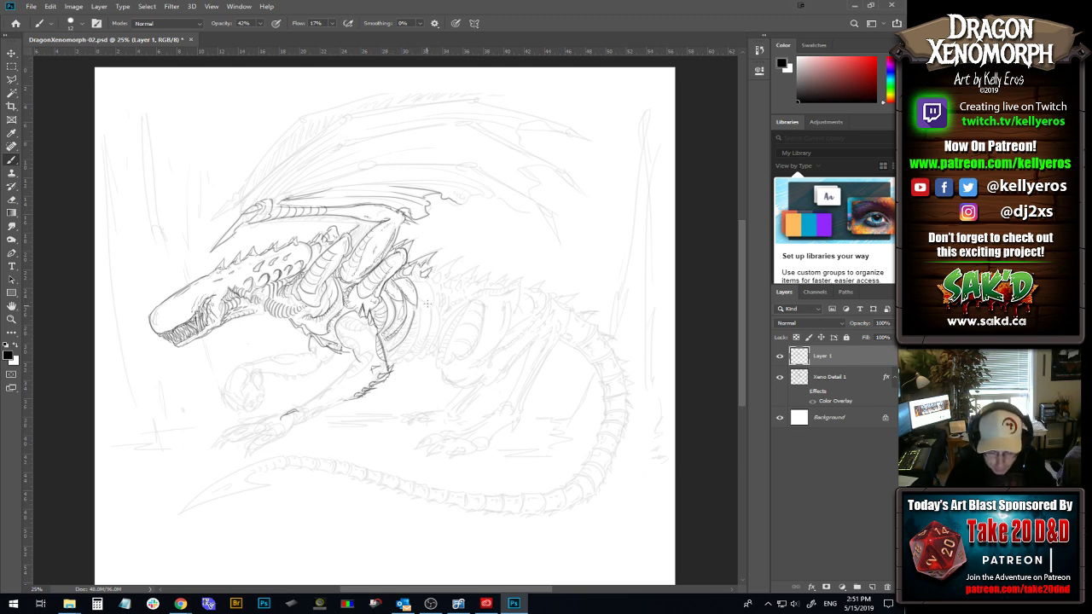
pyautogui.hotkey('ctrl', 'z')
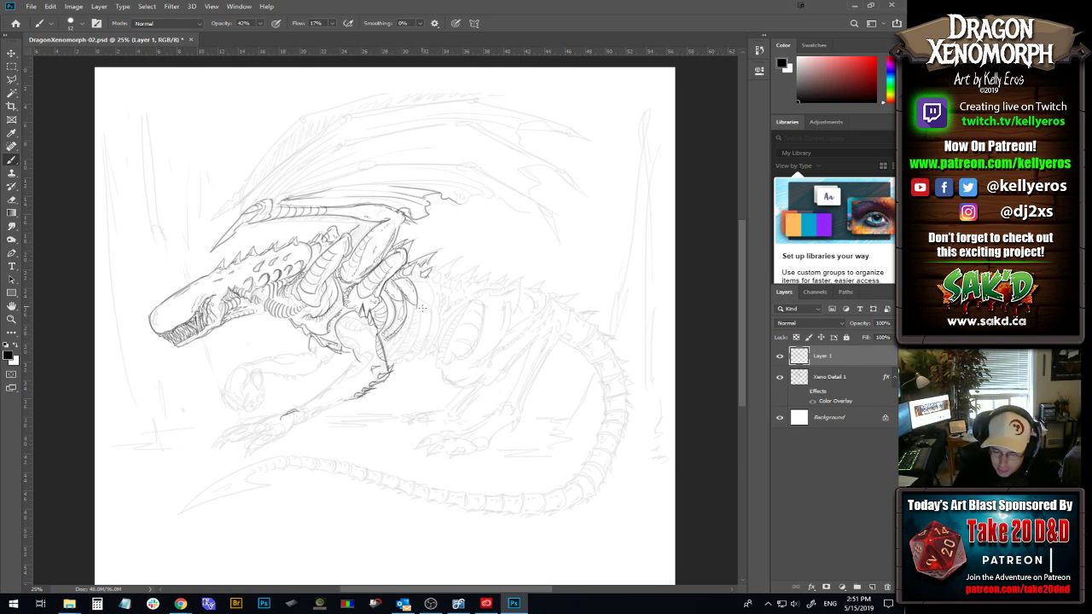
pyautogui.moveTo(418, 303); pyautogui.dragTo(390, 345)
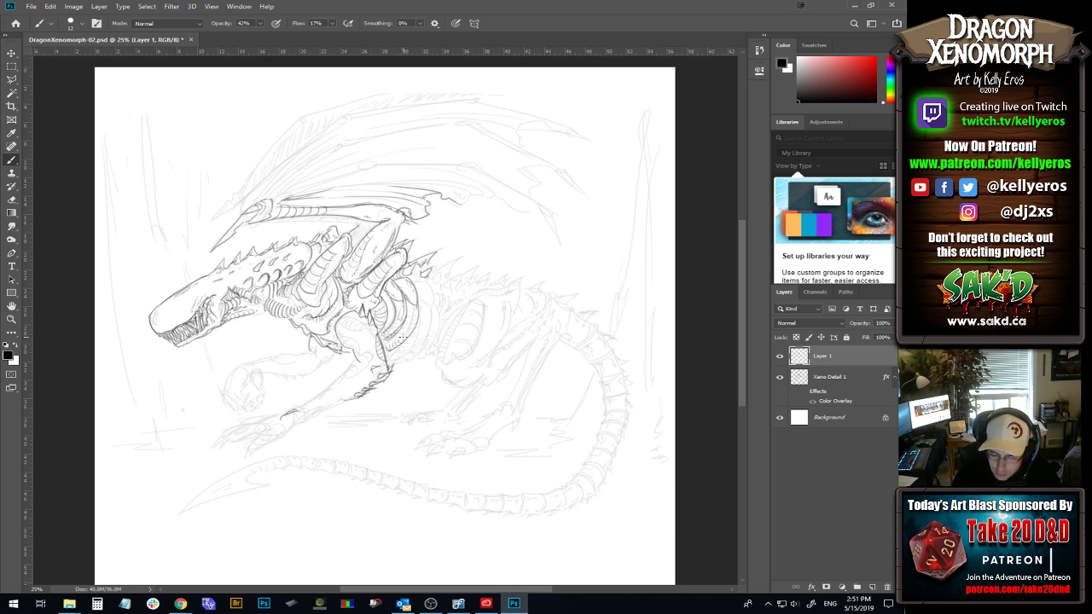
pyautogui.moveTo(411, 328); pyautogui.dragTo(415, 308)
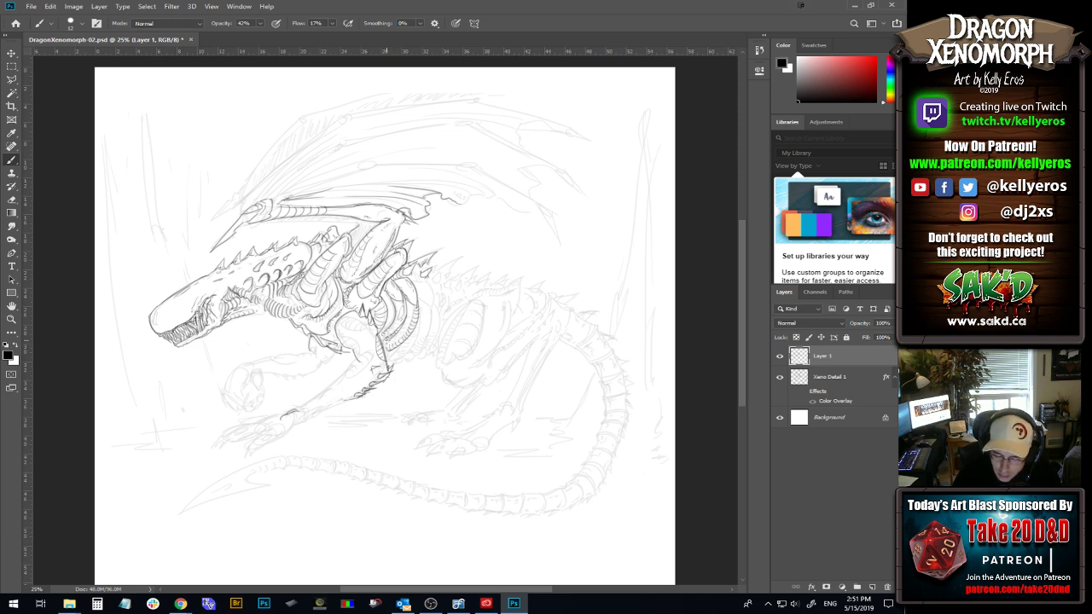
pyautogui.moveTo(393, 347); pyautogui.dragTo(404, 333)
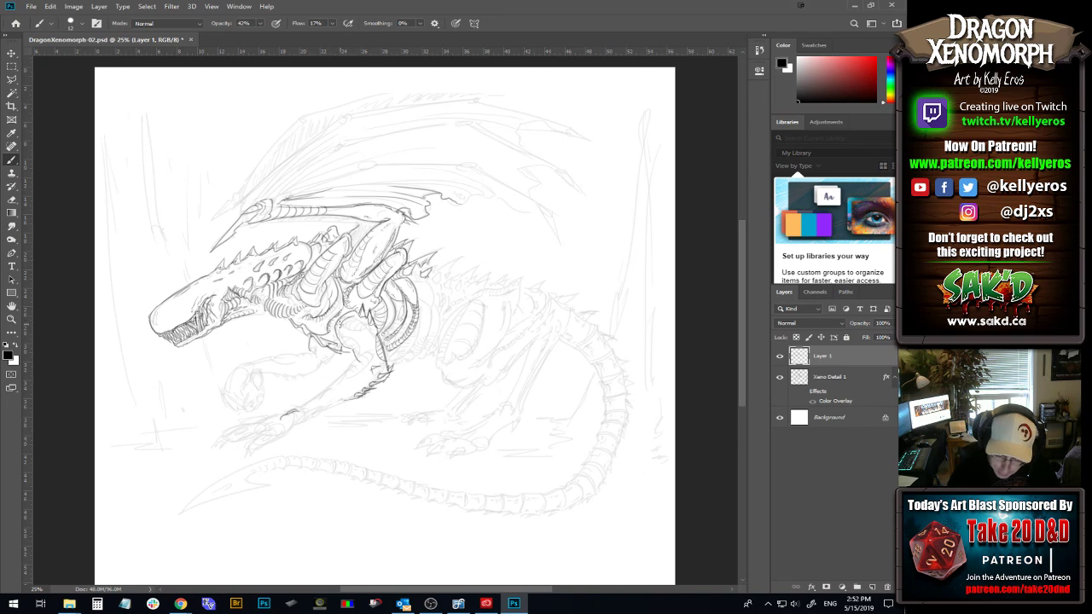
# Add inner contours to the near foreleg's upper arm and elbow, and ink the pointed chest detail in front of it.
pyautogui.moveTo(341, 318); pyautogui.dragTo(336, 340)
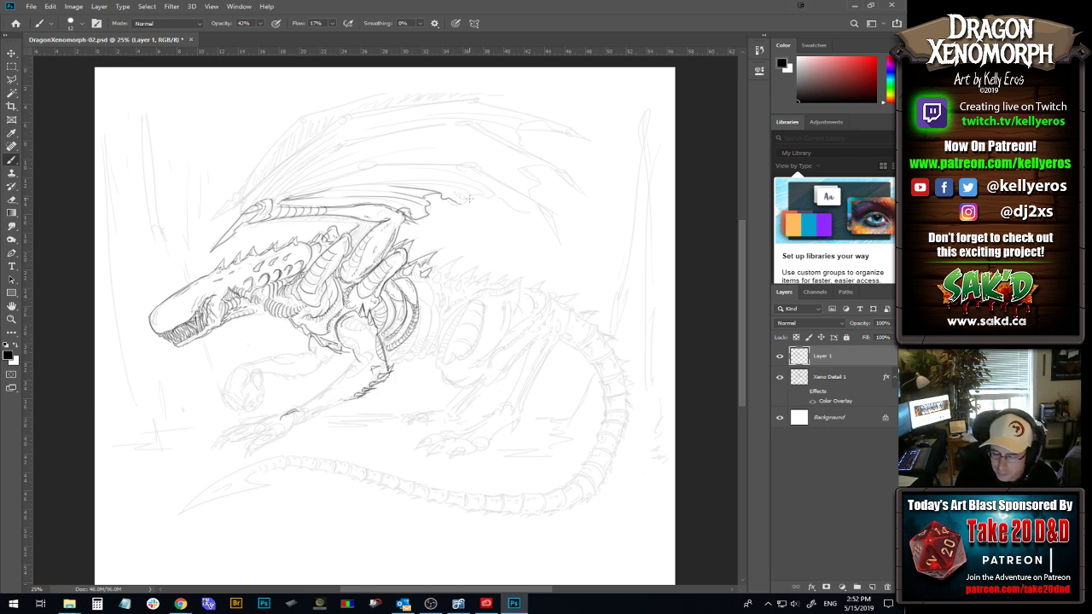
pyautogui.moveTo(431, 283); pyautogui.dragTo(426, 301)
pyautogui.hotkey('ctrl', 'z')
pyautogui.moveTo(323, 365); pyautogui.dragTo(338, 358)
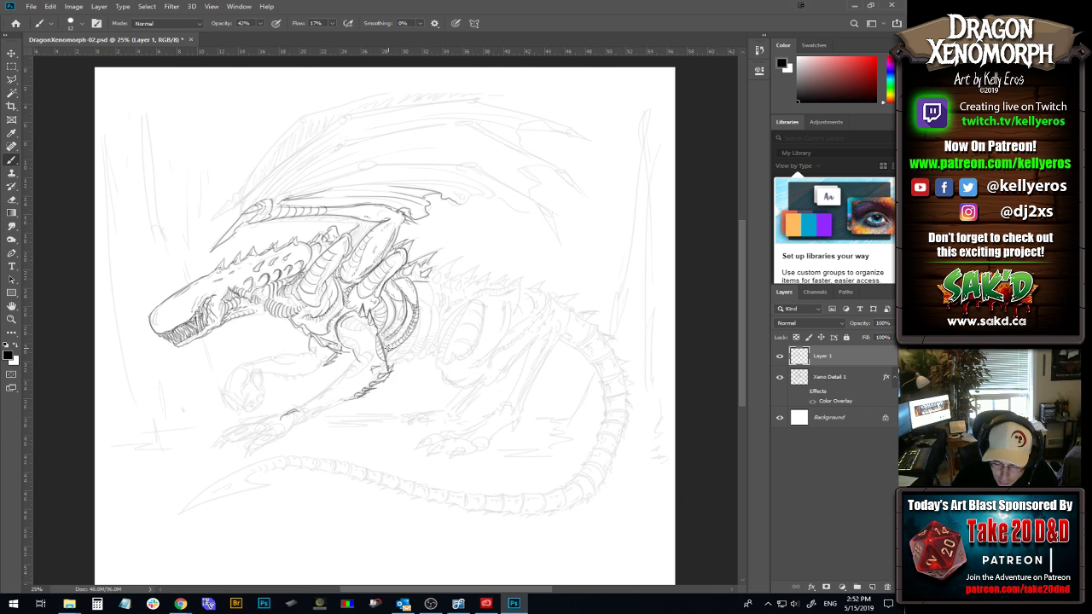
pyautogui.moveTo(386, 340); pyautogui.dragTo(384, 348)
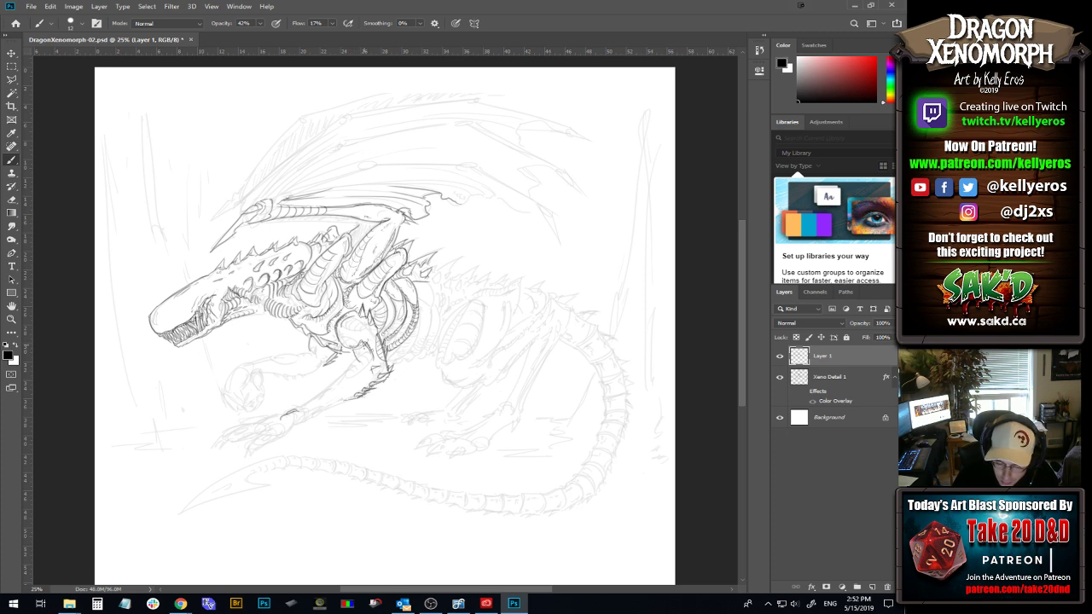
pyautogui.moveTo(361, 357); pyautogui.dragTo(374, 359)
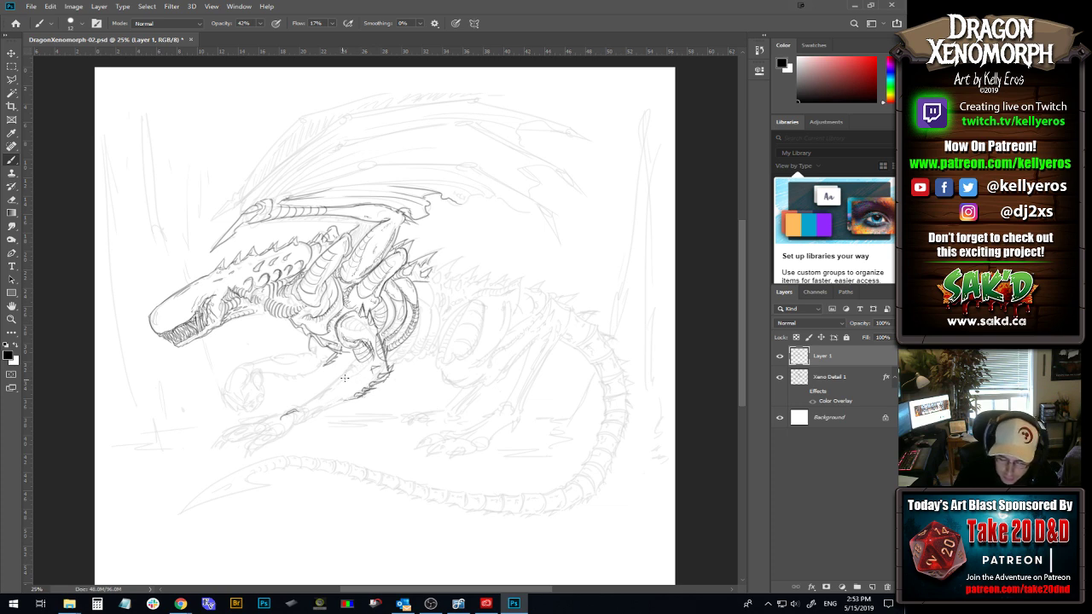
# Ink the near foreleg's forearm edges between elbow and wrist, and shade the muscle contours on its upper arm.
pyautogui.moveTo(341, 384); pyautogui.dragTo(372, 358)
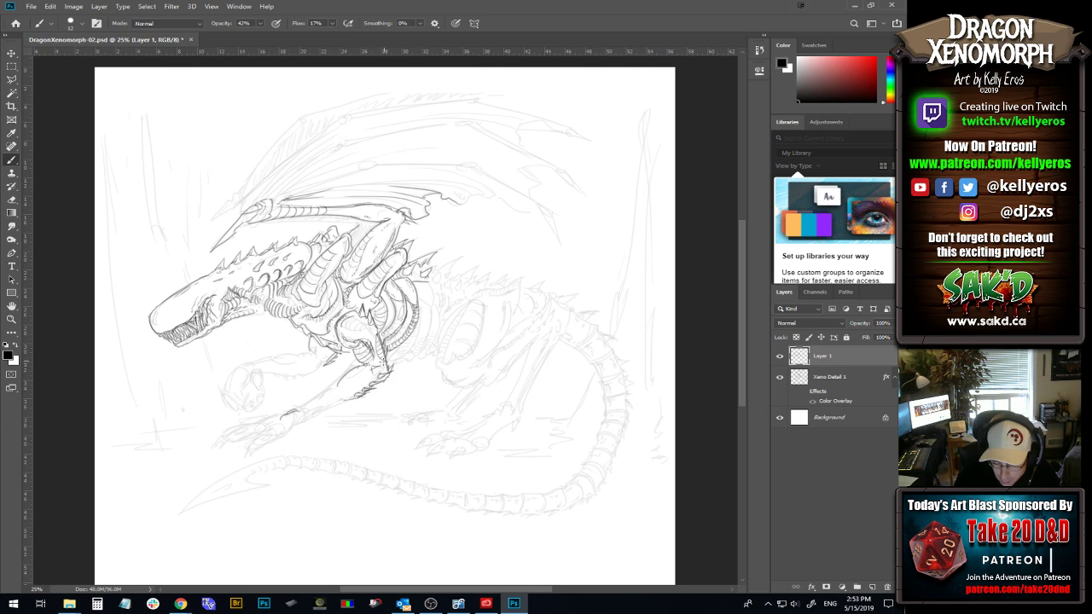
pyautogui.moveTo(312, 402)
pyautogui.mouseDown()
pyautogui.moveTo(326, 390)
pyautogui.moveTo(304, 408)
pyautogui.mouseUp()
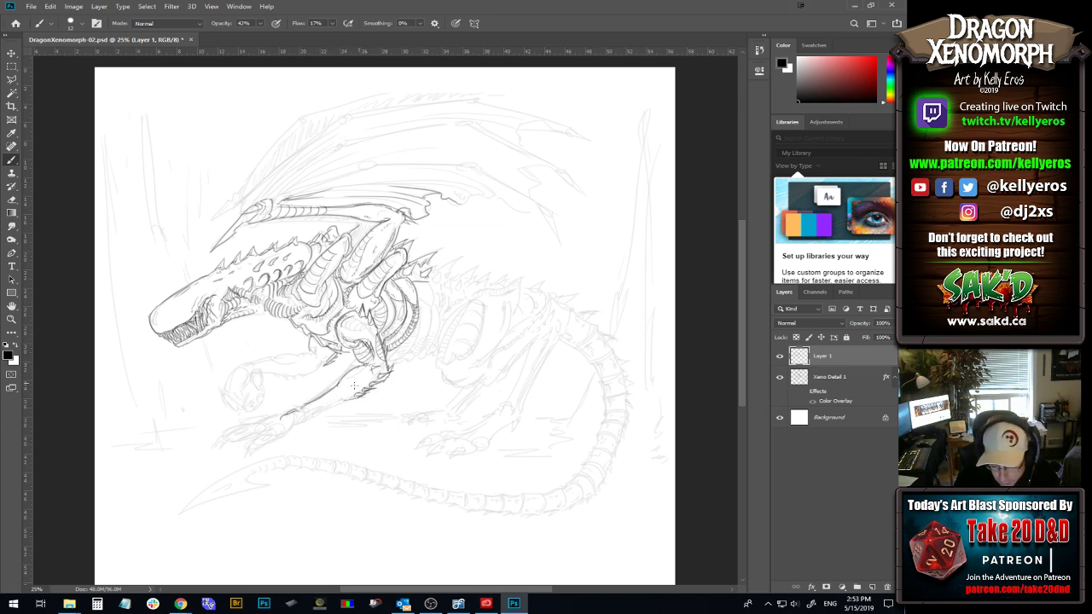
pyautogui.moveTo(342, 335)
pyautogui.mouseDown()
pyautogui.moveTo(372, 311)
pyautogui.moveTo(374, 323)
pyautogui.moveTo(355, 316)
pyautogui.moveTo(367, 312)
pyautogui.moveTo(351, 320)
pyautogui.moveTo(354, 336)
pyautogui.moveTo(365, 332)
pyautogui.moveTo(358, 313)
pyautogui.moveTo(343, 317)
pyautogui.moveTo(344, 340)
pyautogui.mouseUp()
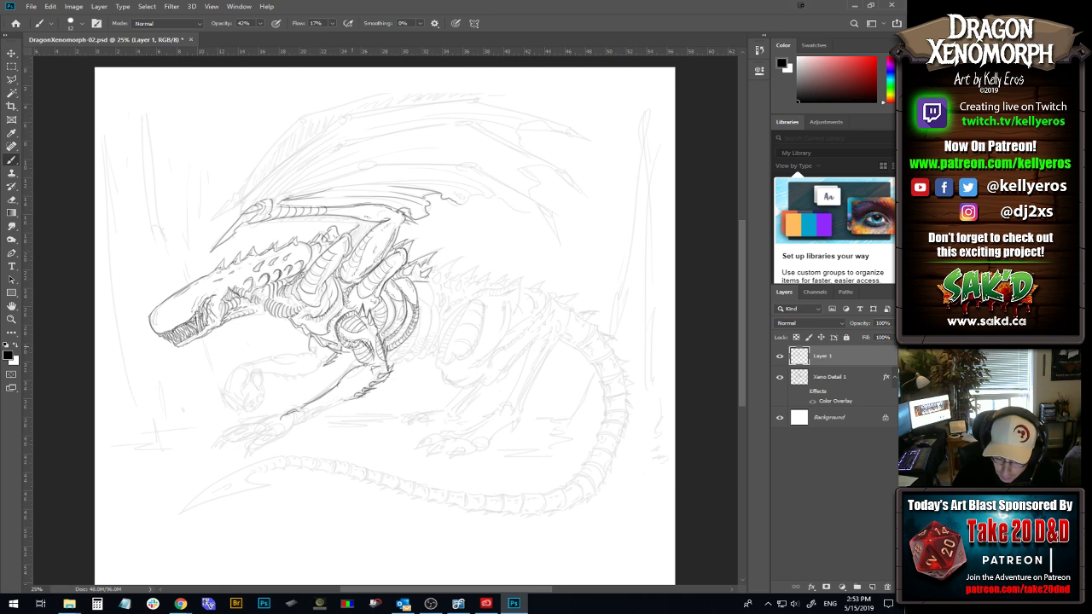
pyautogui.moveTo(364, 331)
pyautogui.mouseDown()
pyautogui.moveTo(357, 345)
pyautogui.moveTo(341, 340)
pyautogui.mouseUp()
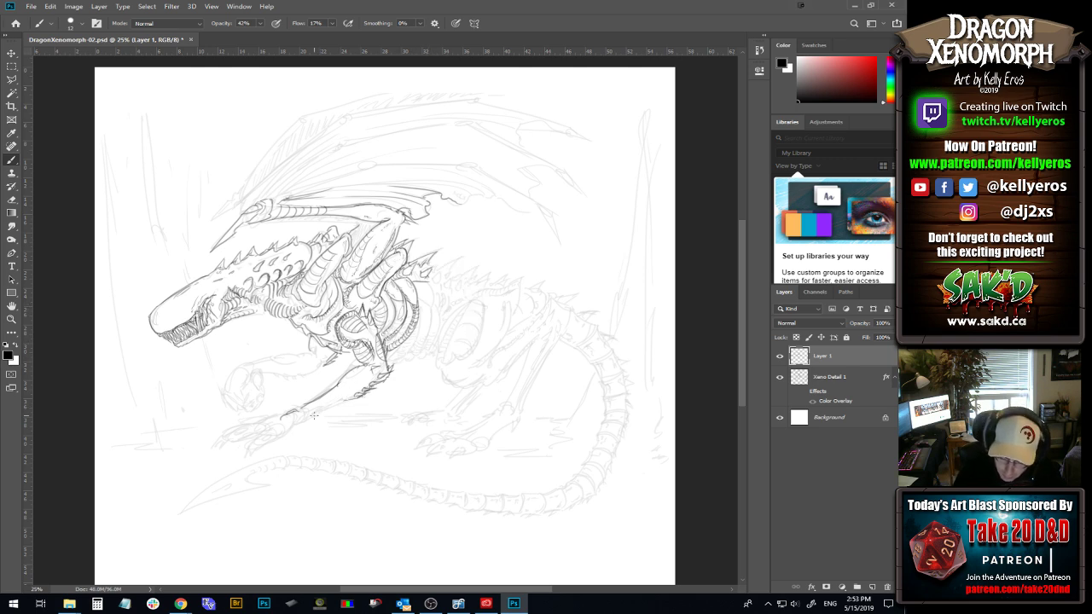
pyautogui.moveTo(315, 415); pyautogui.dragTo(389, 376)
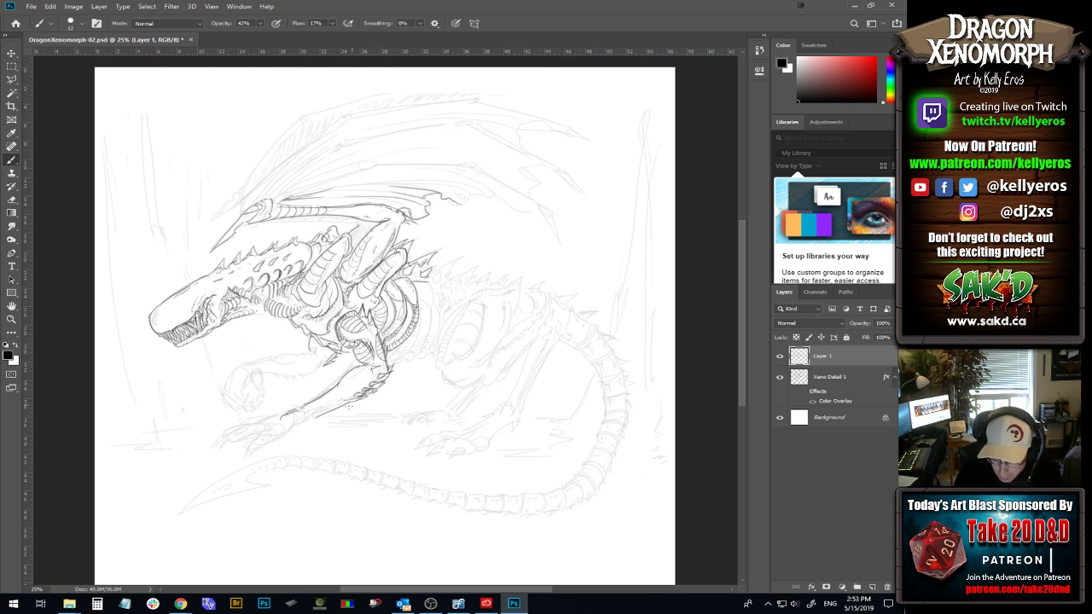
pyautogui.moveTo(318, 412)
pyautogui.mouseDown()
pyautogui.moveTo(345, 402)
pyautogui.moveTo(328, 407)
pyautogui.mouseUp()
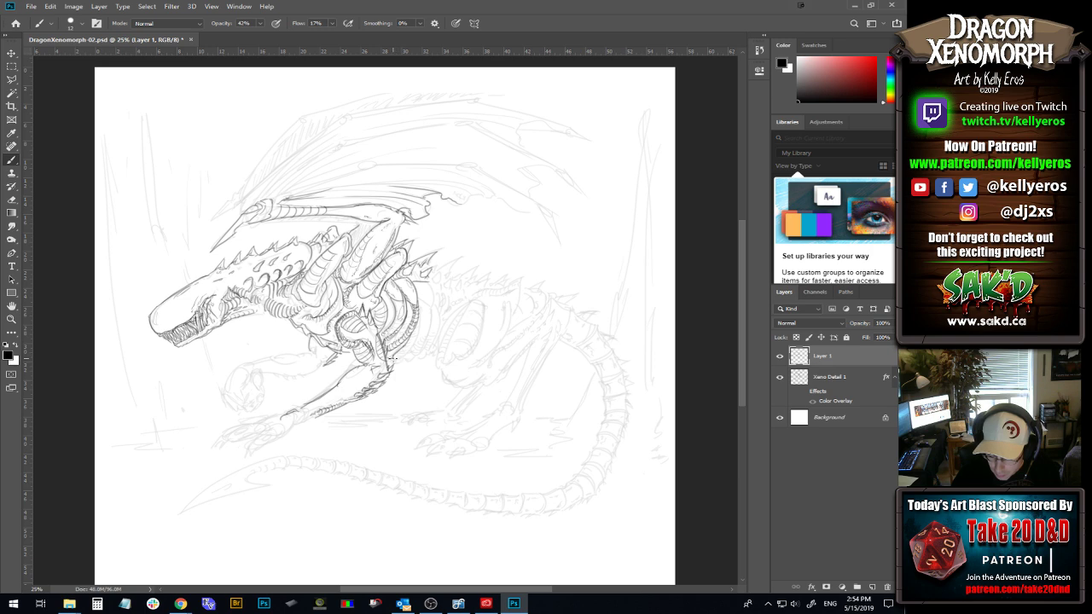
# Ink the remaining curved ribs and their shading toward the rear of the ribcage, undoing misplaced strokes.
pyautogui.moveTo(408, 355); pyautogui.dragTo(425, 319)
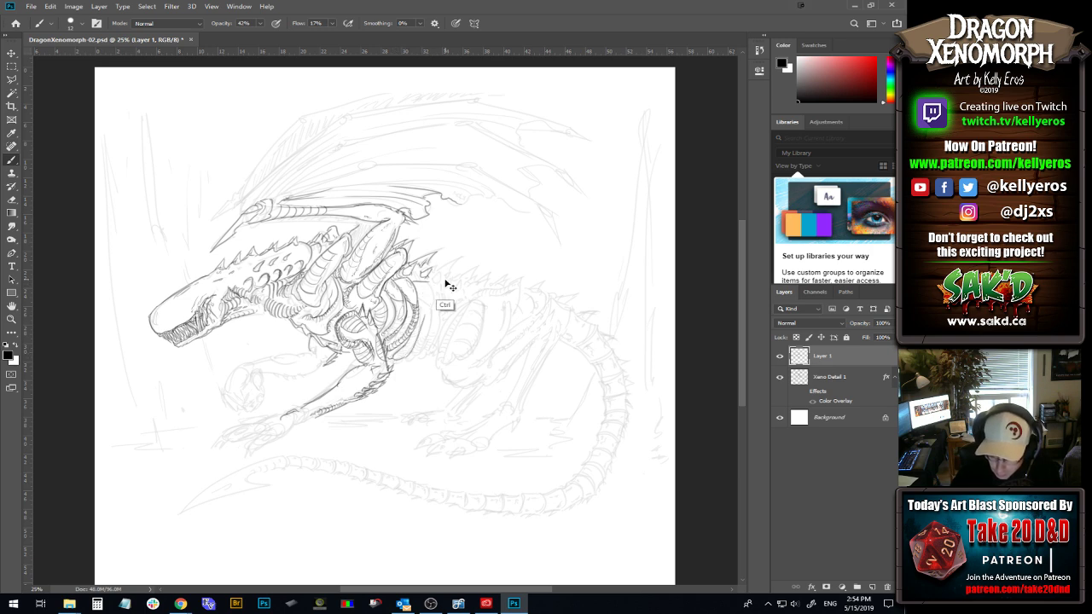
pyautogui.hotkey('ctrl', 'z')
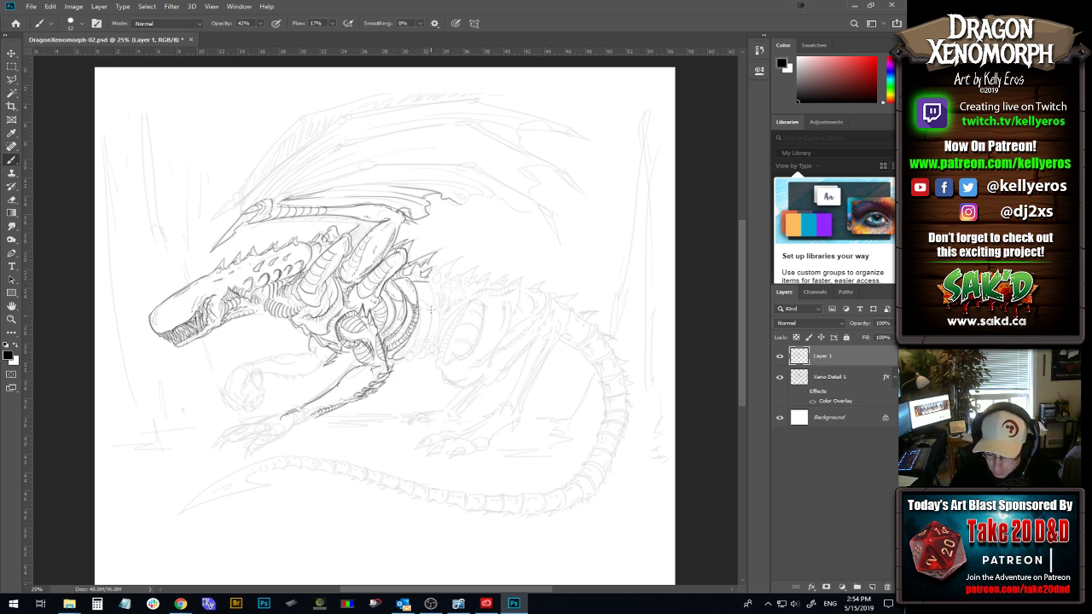
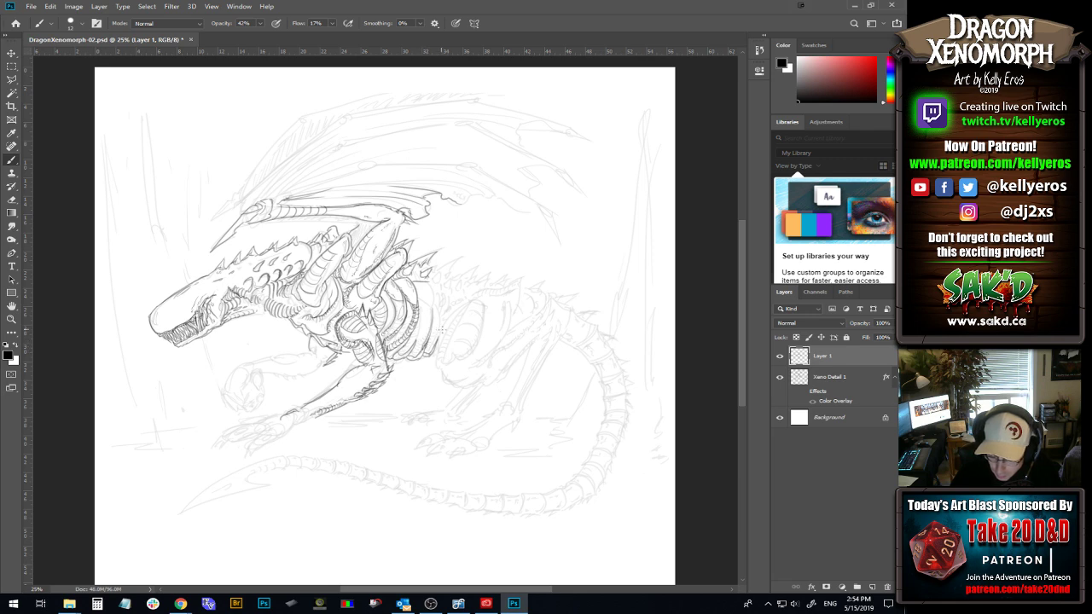
pyautogui.moveTo(441, 311); pyautogui.dragTo(439, 340)
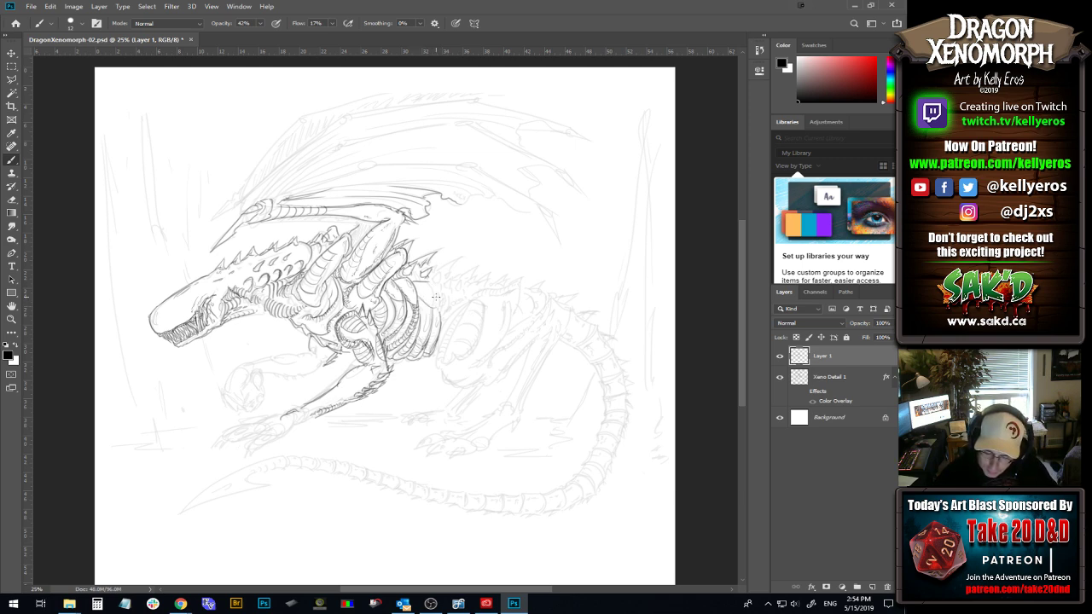
pyautogui.moveTo(422, 300); pyautogui.dragTo(436, 306)
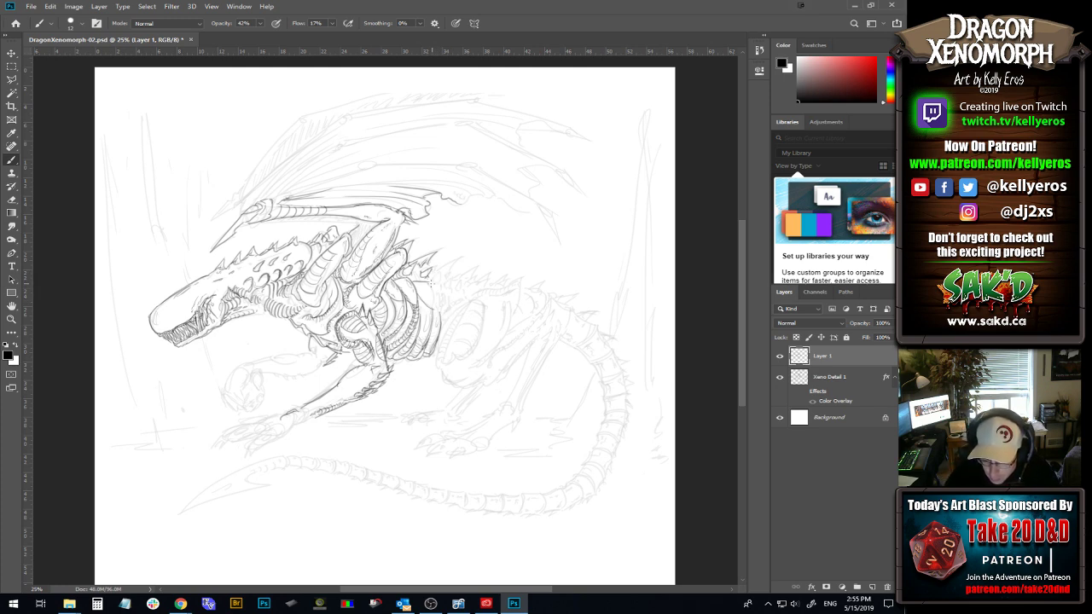
pyautogui.hotkey('ctrl', 'z')
pyautogui.moveTo(431, 284)
pyautogui.mouseDown()
pyautogui.moveTo(433, 318)
pyautogui.moveTo(436, 300)
pyautogui.mouseUp()
pyautogui.hotkey('ctrl', 'z')
pyautogui.hotkey('ctrl', 'z')
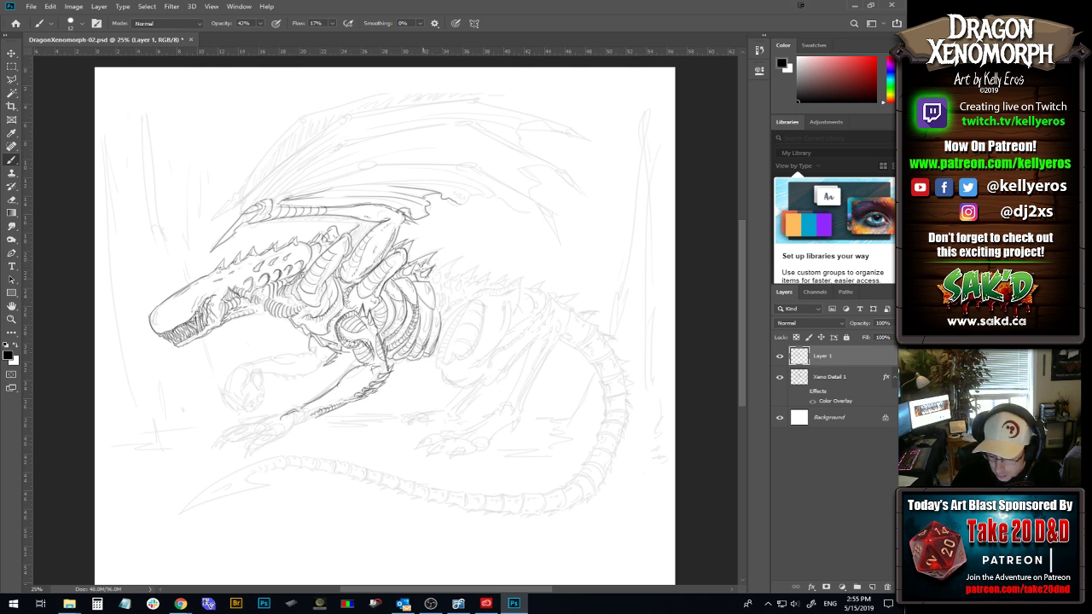
# Ink the back spikes above the ribcage and darken the ribbed underside of the neck behind the jaw.
pyautogui.moveTo(427, 267); pyautogui.dragTo(412, 273)
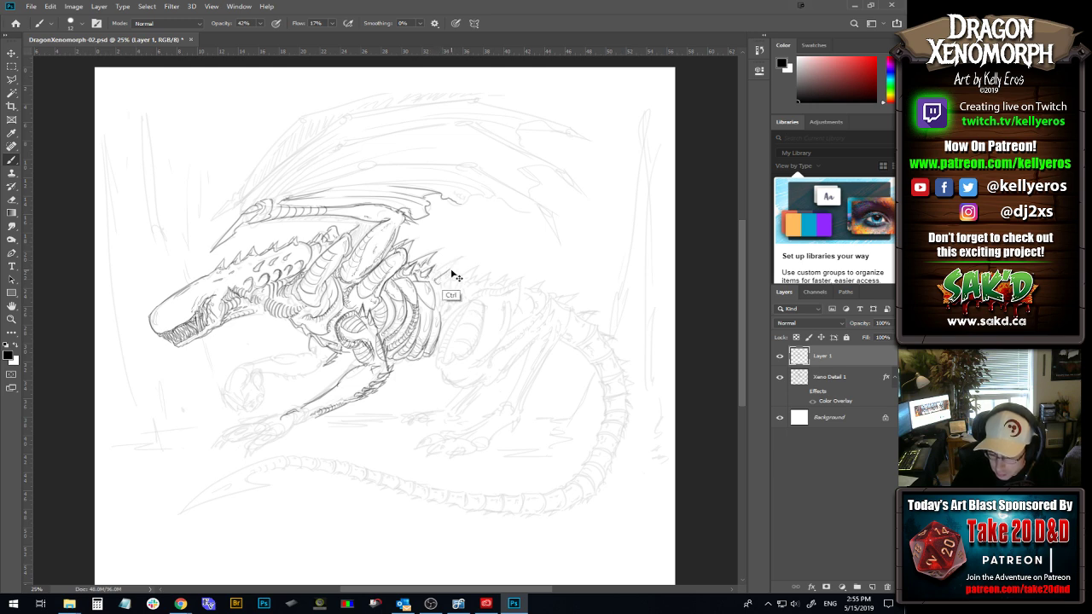
pyautogui.moveTo(449, 270); pyautogui.dragTo(433, 278)
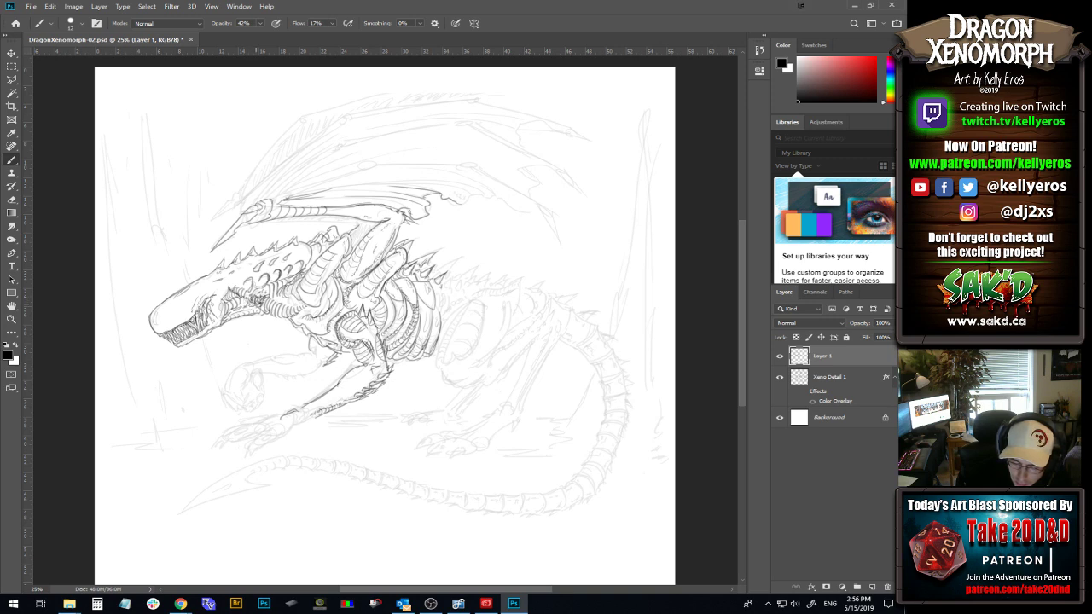
pyautogui.moveTo(263, 298); pyautogui.dragTo(241, 308)
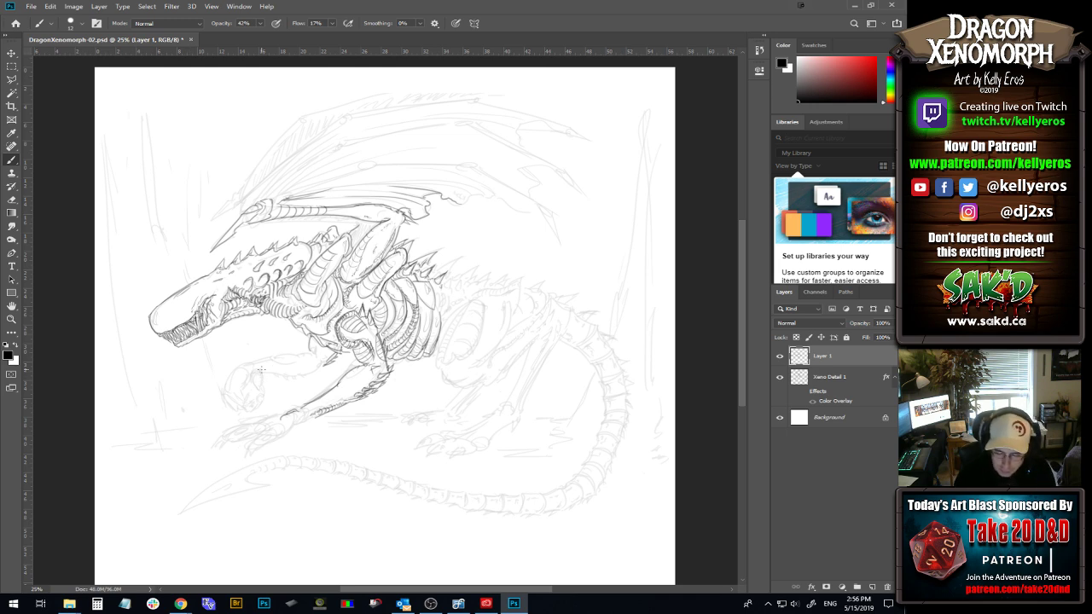
# Ink the contours of the far foreleg's curled hand and the wrist joint above it.
pyautogui.moveTo(255, 376)
pyautogui.mouseDown()
pyautogui.moveTo(257, 389)
pyautogui.moveTo(263, 375)
pyautogui.mouseUp()
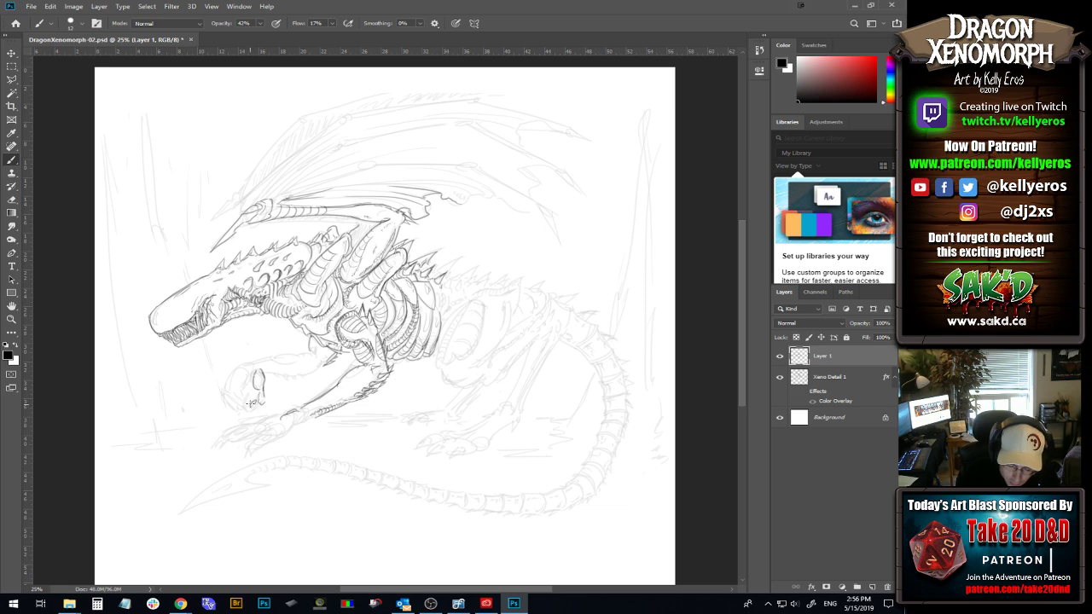
pyautogui.moveTo(243, 406); pyautogui.dragTo(254, 408)
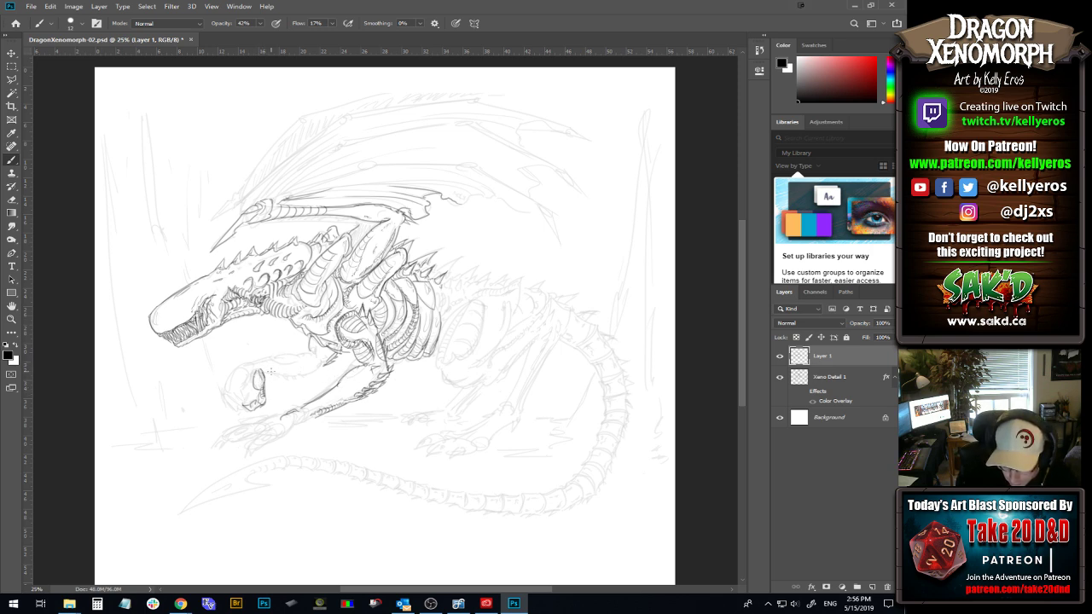
pyautogui.moveTo(254, 365); pyautogui.dragTo(267, 360)
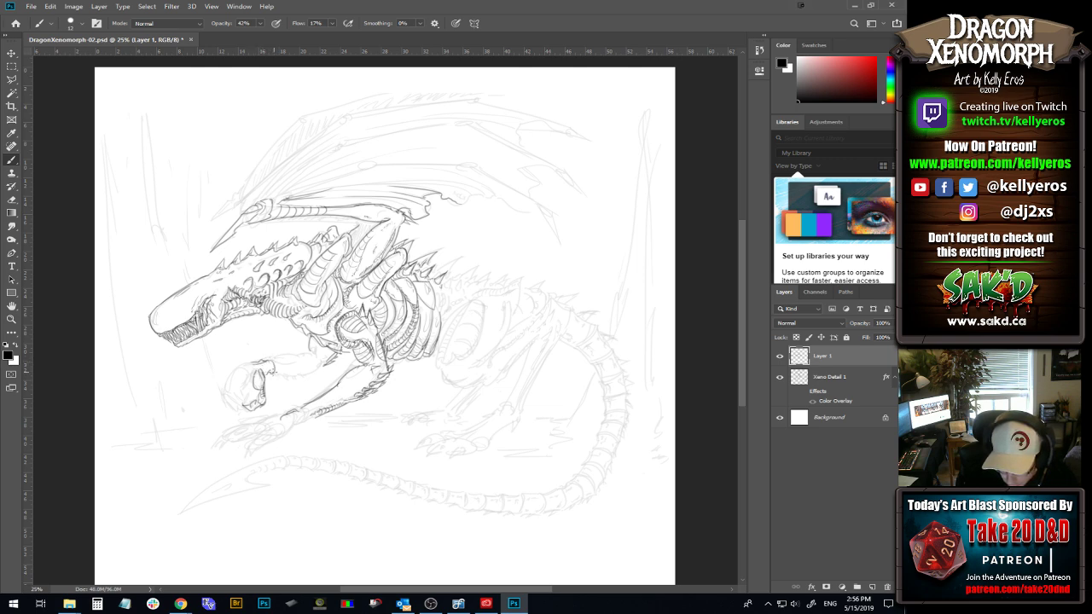
pyautogui.moveTo(264, 361); pyautogui.dragTo(274, 362)
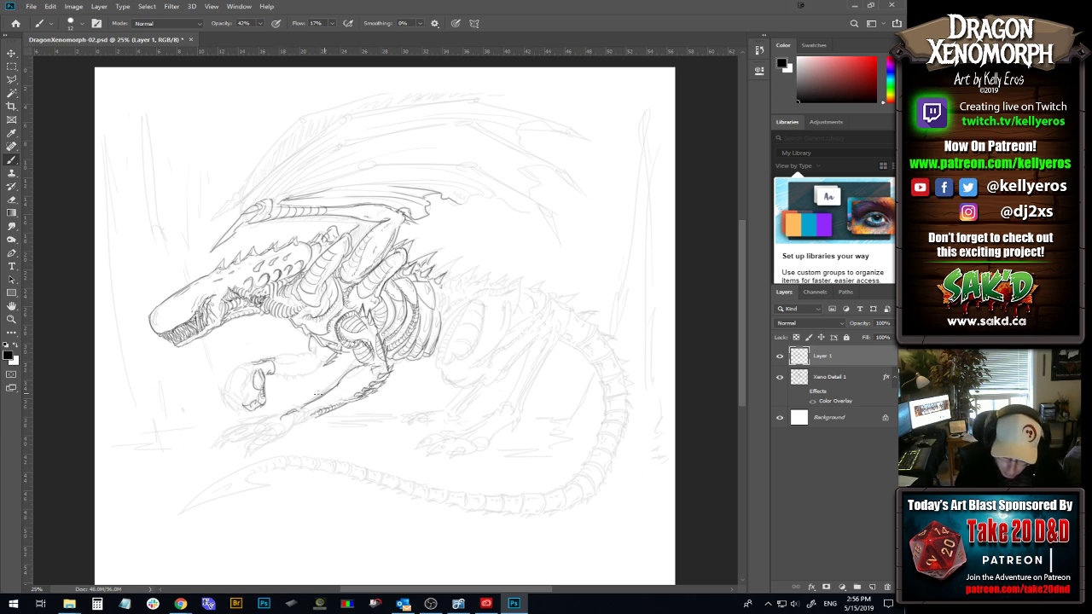
# Define the near foreleg's wrist joint and ink the far foreleg's forearm edges up toward the chest.
pyautogui.moveTo(303, 413); pyautogui.dragTo(298, 426)
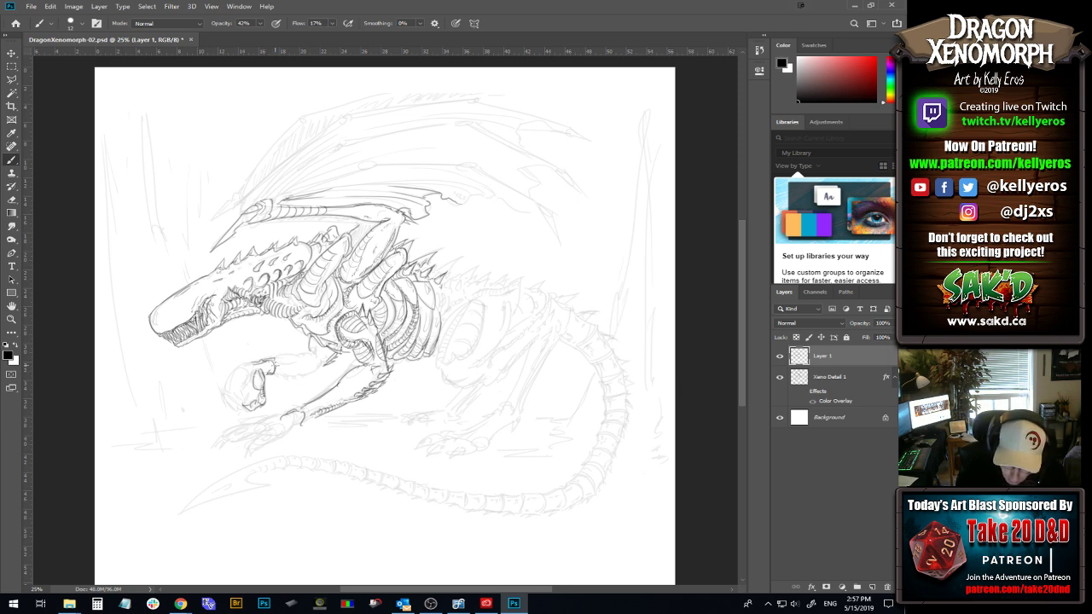
pyautogui.moveTo(299, 423); pyautogui.dragTo(305, 412)
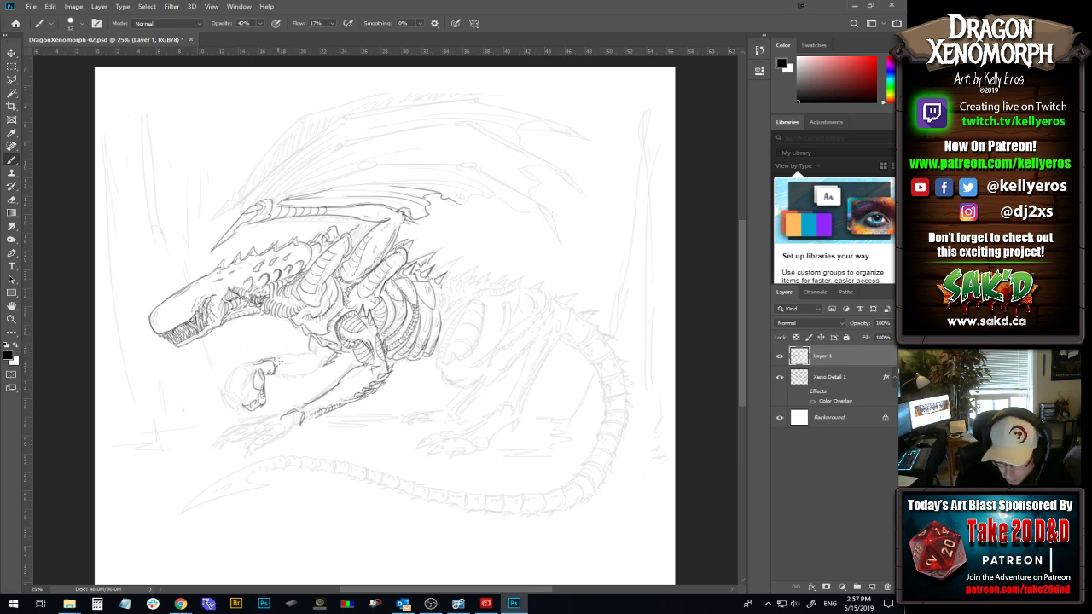
pyautogui.moveTo(279, 365); pyautogui.dragTo(316, 368)
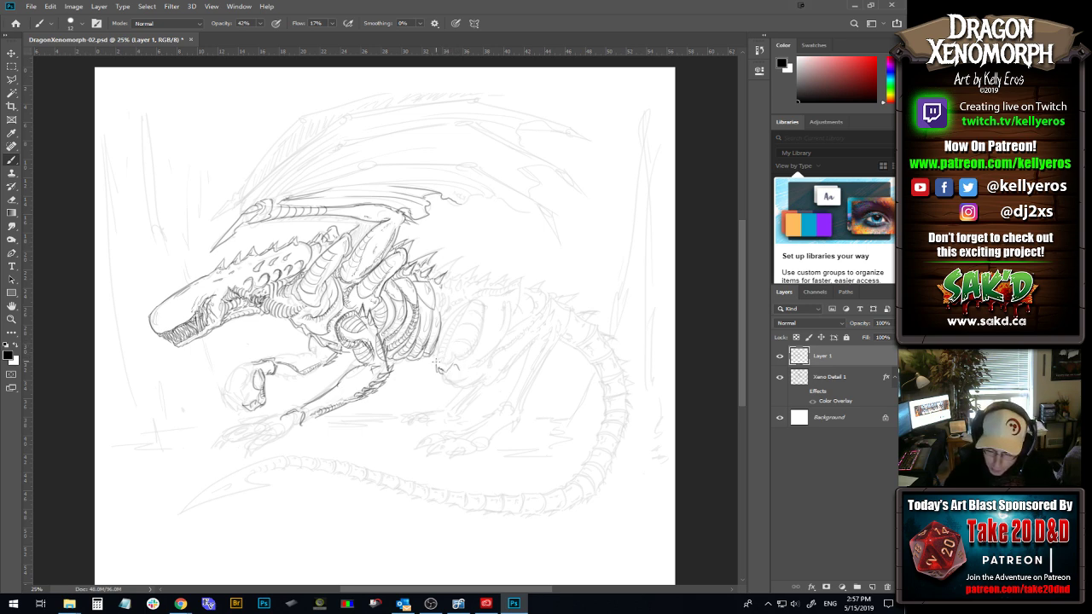
# Ink the long oval plate on the near hind leg's thigh with its jagged lower edge, undoing a misplaced stroke.
pyautogui.moveTo(451, 328); pyautogui.dragTo(437, 359)
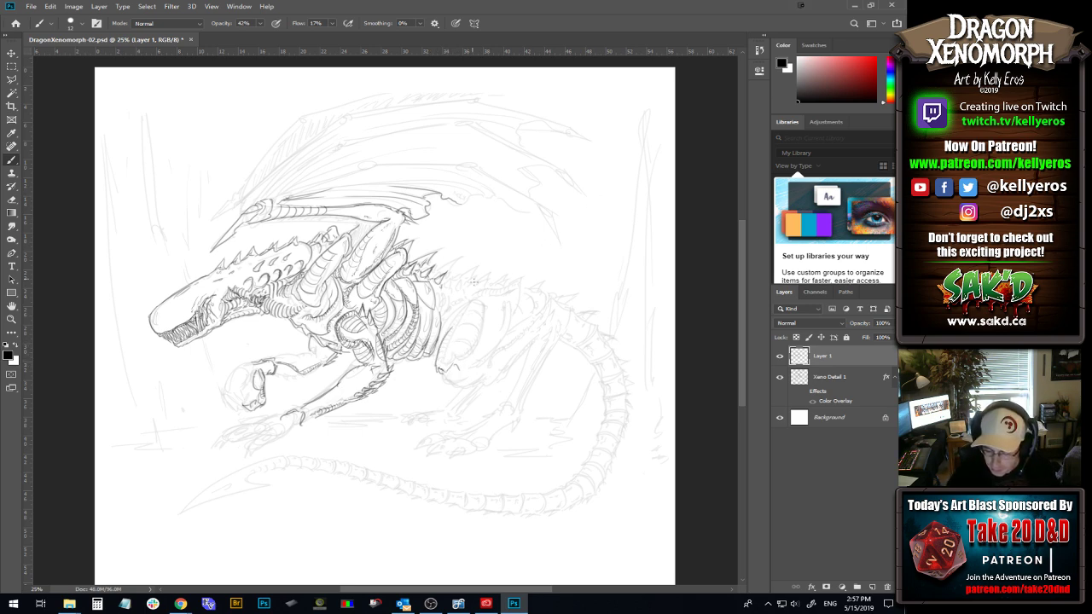
pyautogui.hotkey('ctrl', 'z')
pyautogui.moveTo(437, 365); pyautogui.dragTo(471, 305)
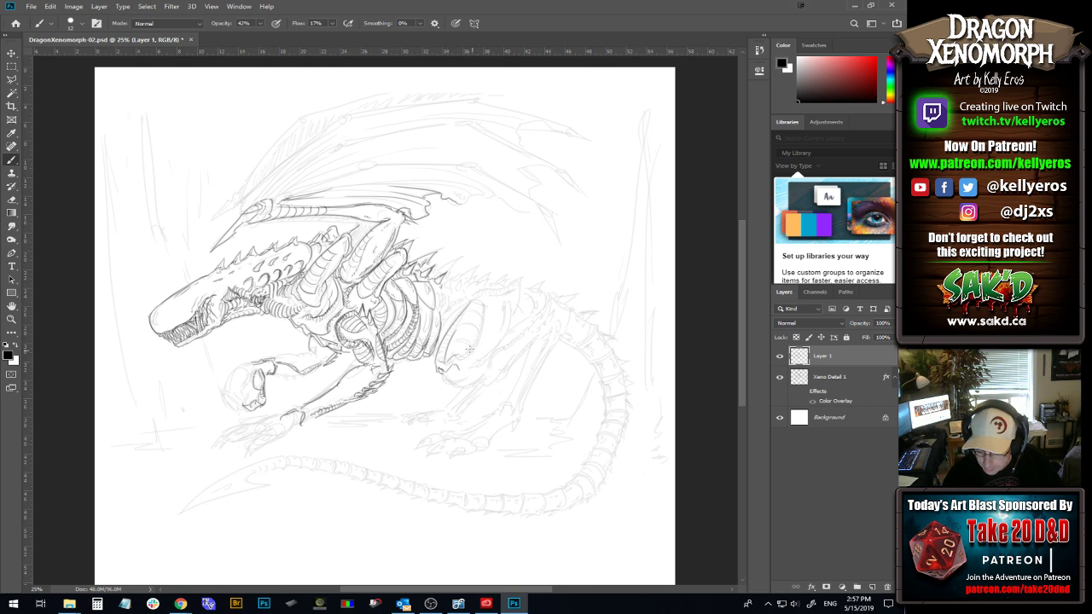
pyautogui.moveTo(458, 366); pyautogui.dragTo(469, 359)
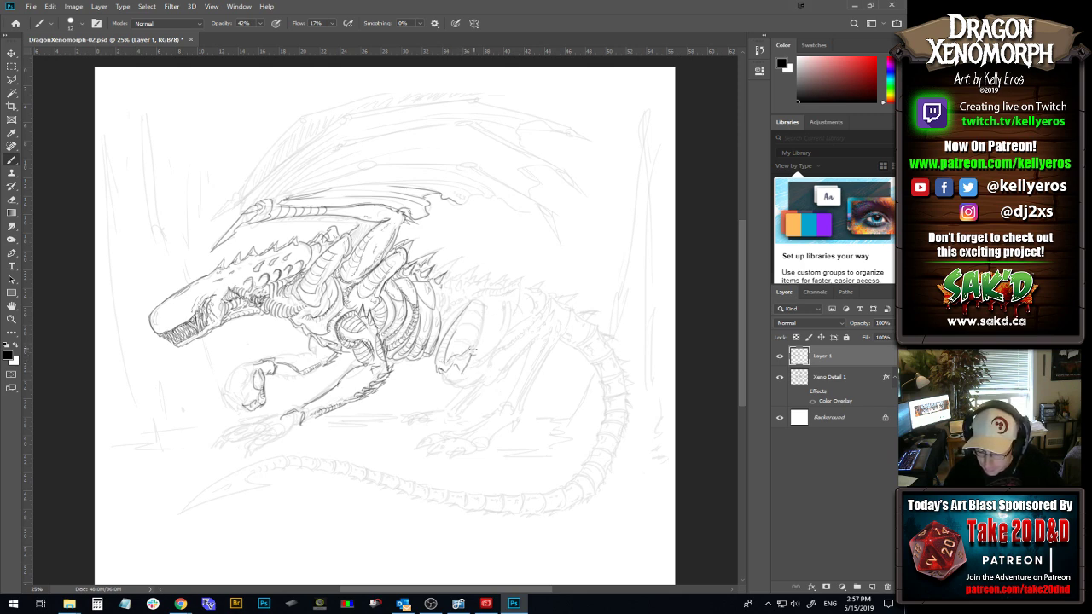
pyautogui.moveTo(465, 358)
pyautogui.mouseDown()
pyautogui.moveTo(488, 302)
pyautogui.moveTo(476, 360)
pyautogui.mouseUp()
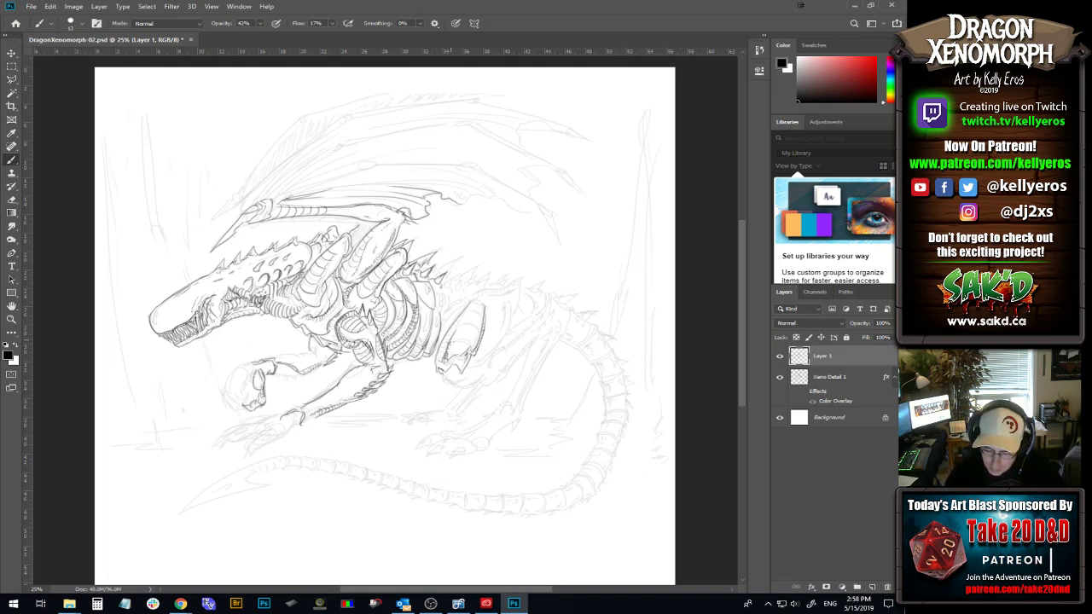
pyautogui.moveTo(453, 337); pyautogui.dragTo(446, 359)
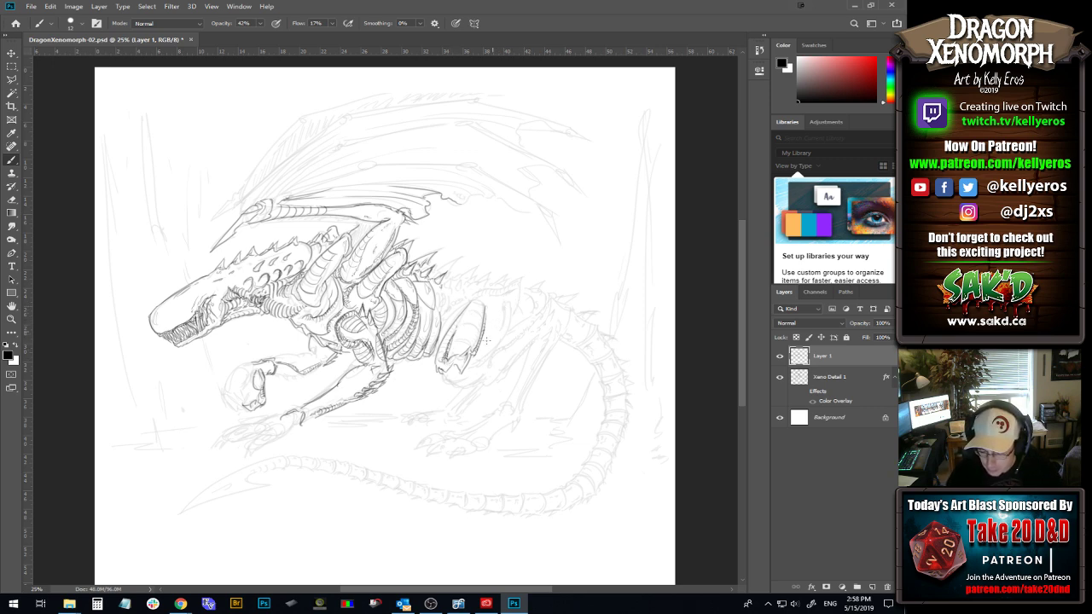
# Ink the curved haunch line behind the thigh plate, and the thigh's outer front and upper contour.
pyautogui.moveTo(484, 345); pyautogui.dragTo(511, 300)
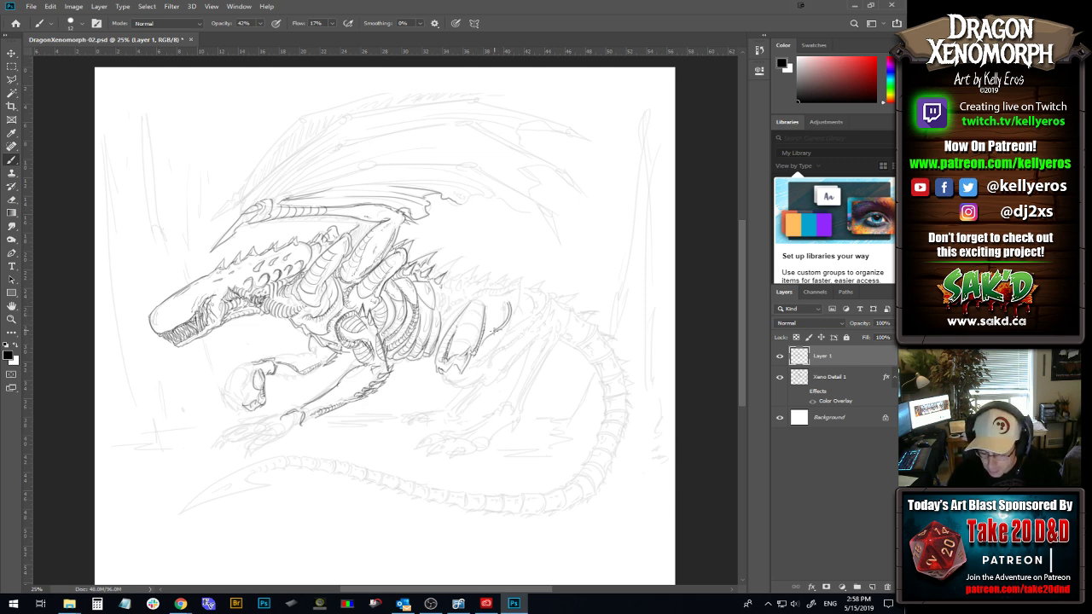
pyautogui.moveTo(484, 344); pyautogui.dragTo(493, 333)
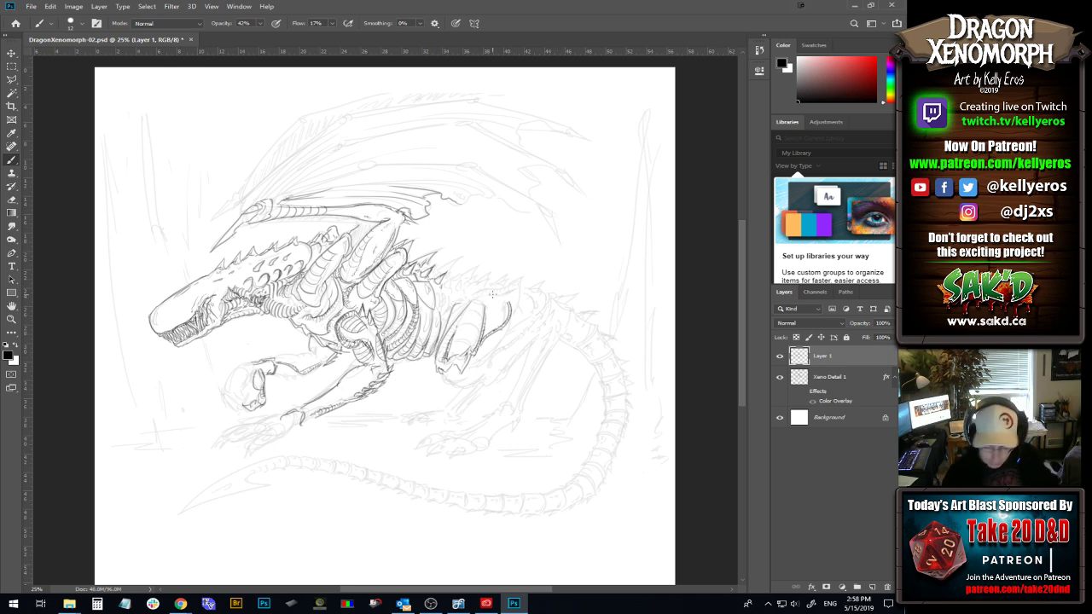
pyautogui.moveTo(437, 355); pyautogui.dragTo(454, 314)
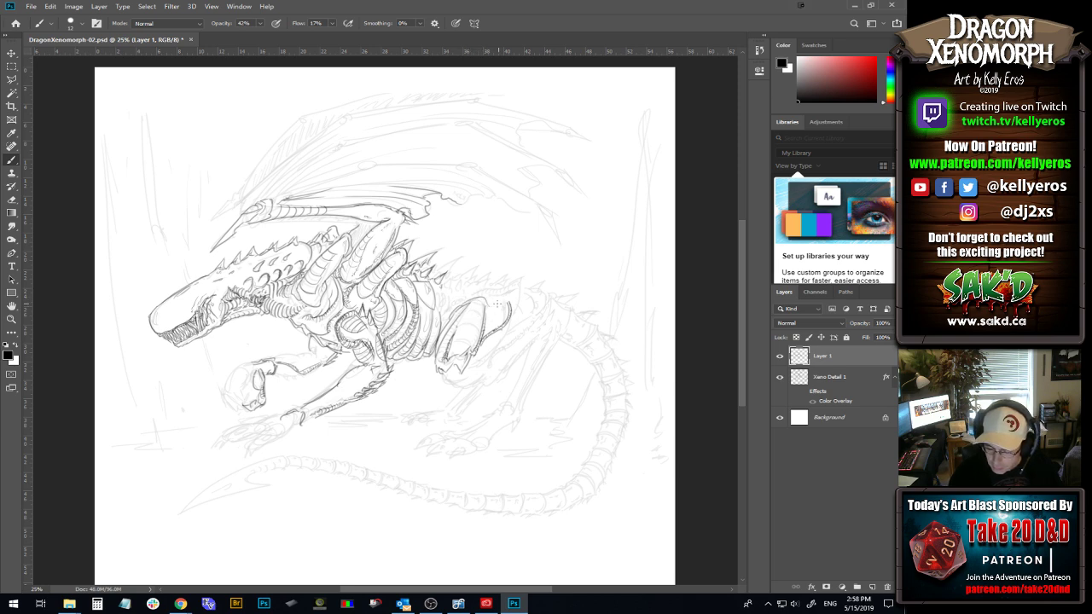
pyautogui.moveTo(462, 303); pyautogui.dragTo(493, 309)
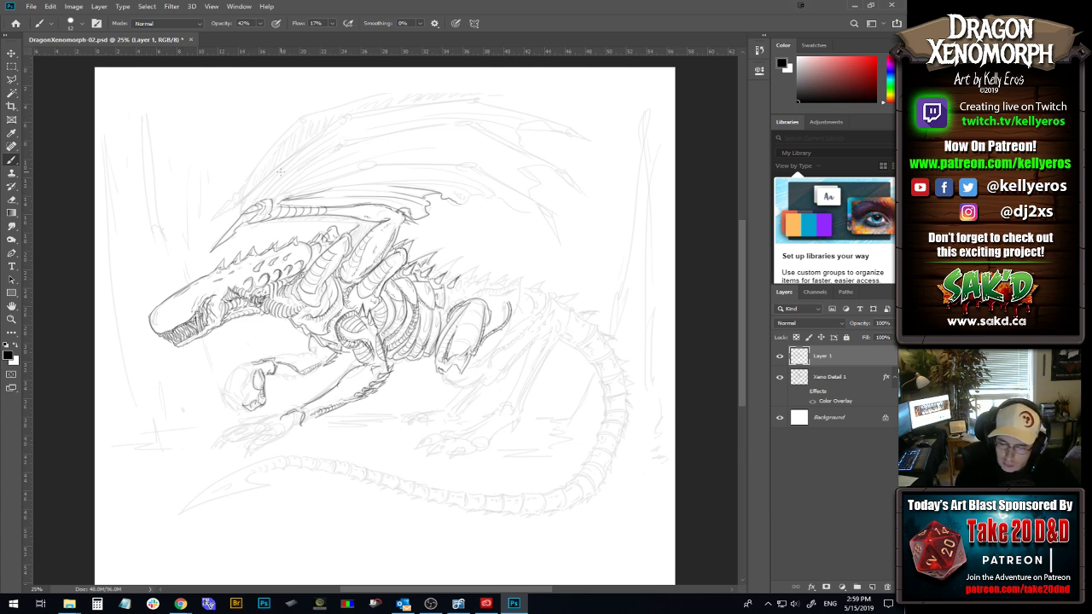
# Ink the wing's second finger bone from the wrist joint to its knobbed middle joint, adding segment bands and shading.
pyautogui.moveTo(266, 199); pyautogui.dragTo(319, 175)
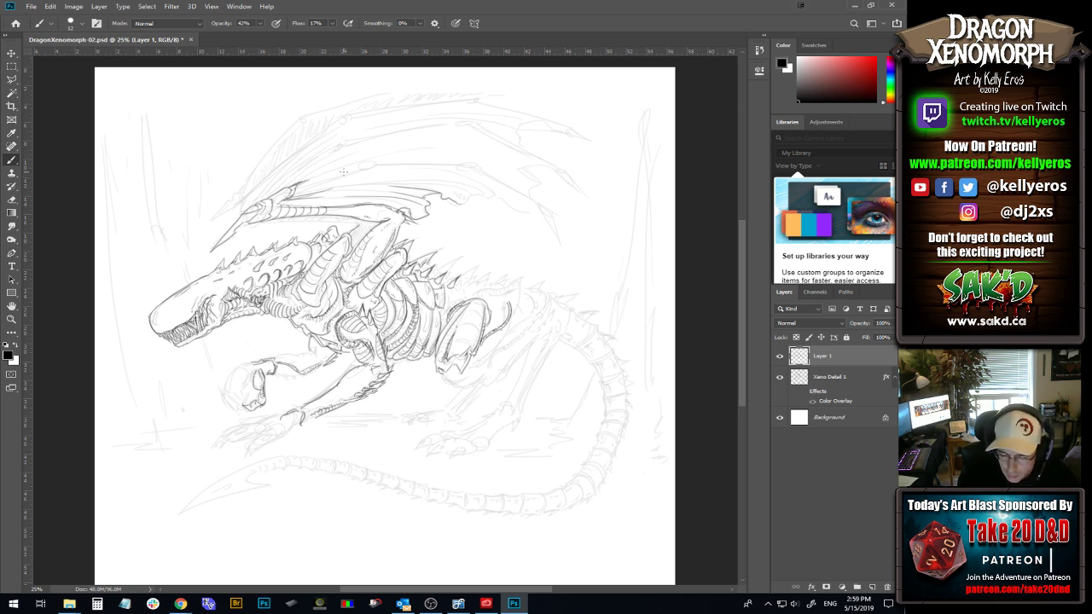
pyautogui.moveTo(303, 182); pyautogui.dragTo(375, 162)
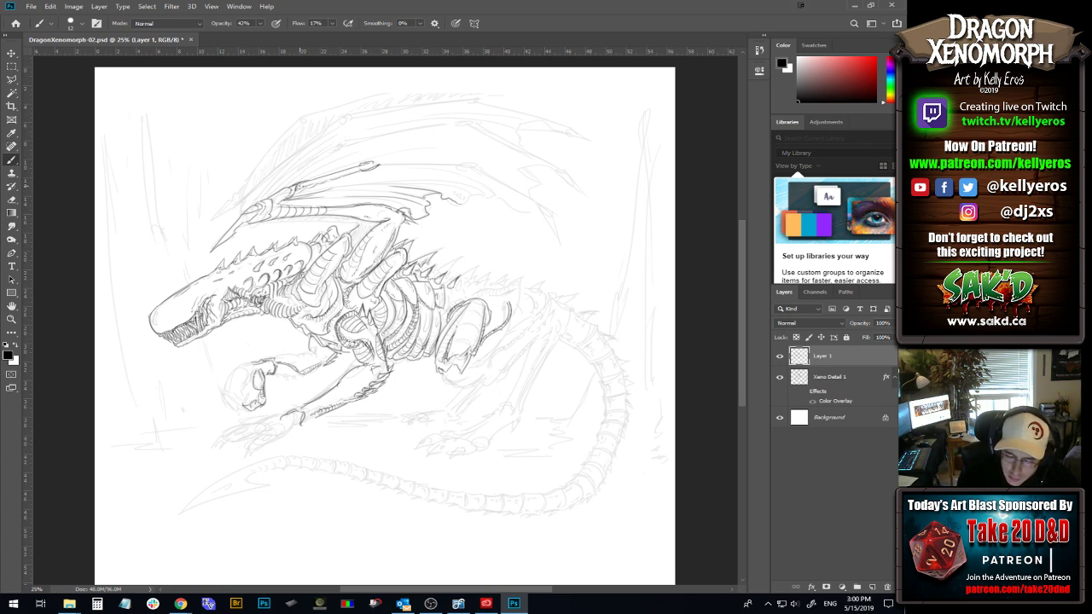
pyautogui.moveTo(298, 188); pyautogui.dragTo(365, 166)
pyautogui.hotkey('ctrl', 'z')
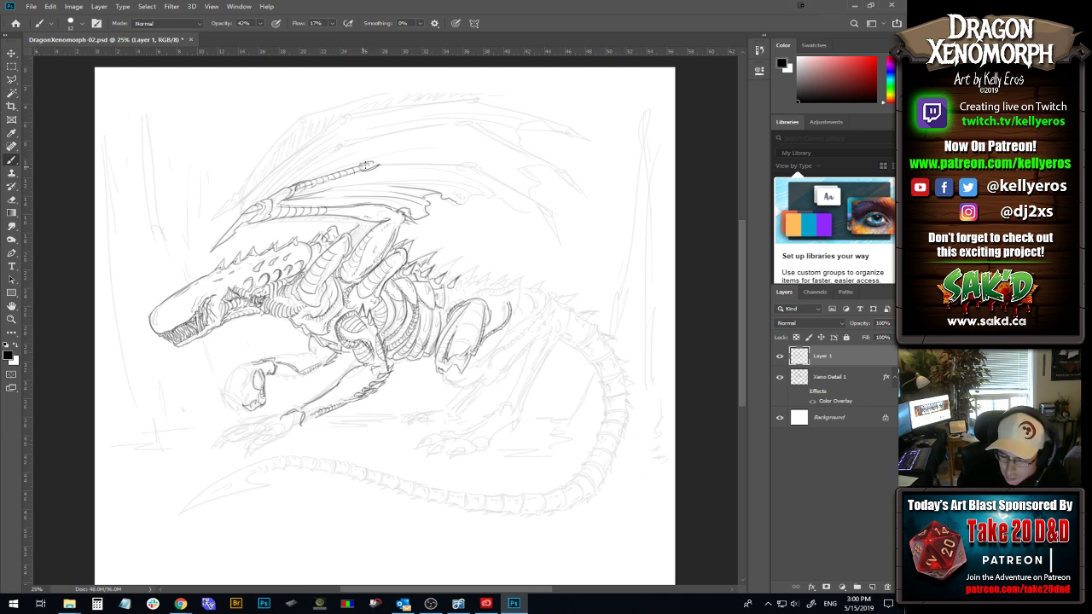
pyautogui.moveTo(356, 168)
pyautogui.mouseDown()
pyautogui.moveTo(384, 160)
pyautogui.moveTo(343, 177)
pyautogui.mouseUp()
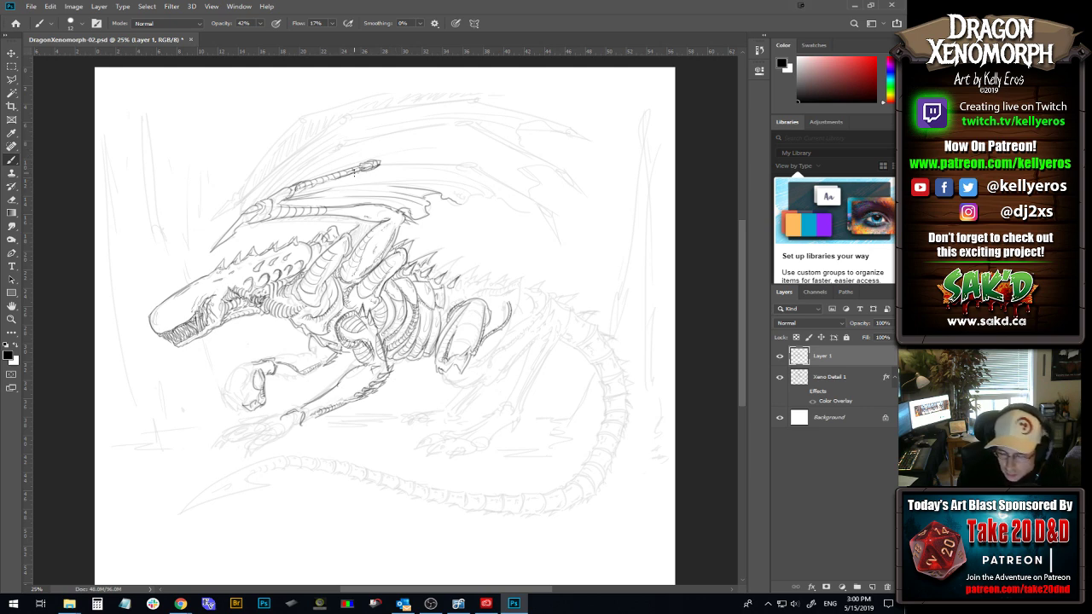
pyautogui.moveTo(242, 226); pyautogui.dragTo(265, 207)
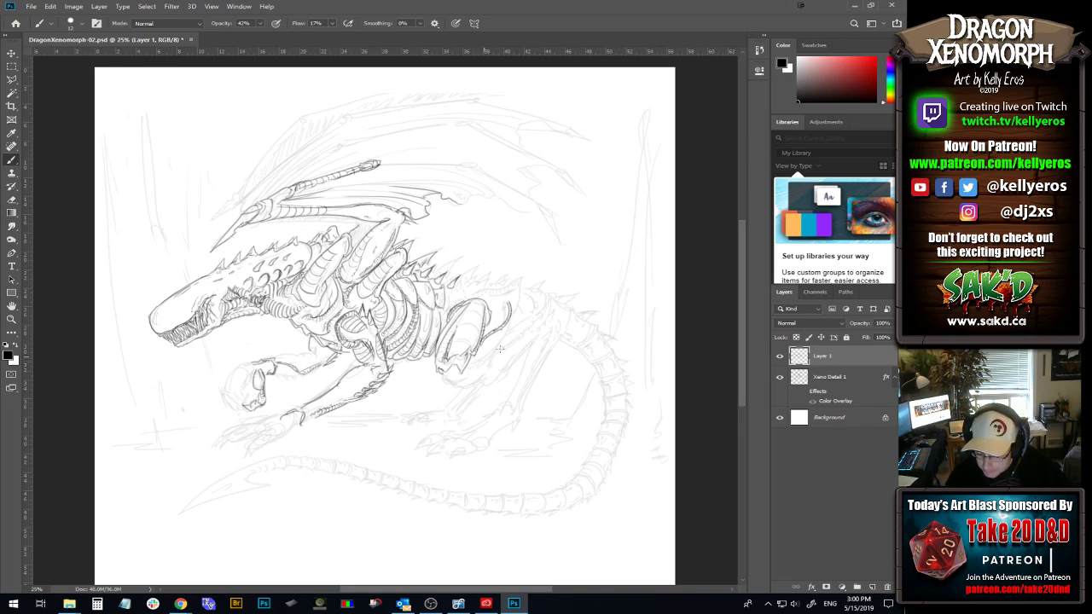
# Ink the knee and rear thigh contours and the hip outline above the hind leg, undoing misplaced strokes.
pyautogui.moveTo(478, 359)
pyautogui.mouseDown()
pyautogui.moveTo(495, 355)
pyautogui.moveTo(483, 375)
pyautogui.moveTo(493, 367)
pyautogui.mouseUp()
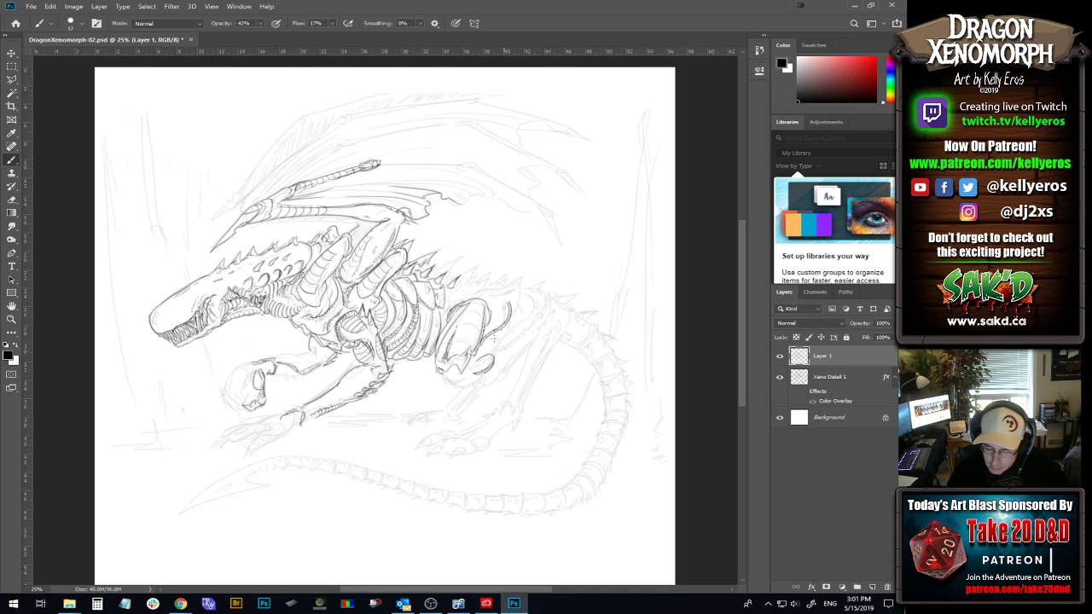
pyautogui.moveTo(512, 319)
pyautogui.mouseDown()
pyautogui.moveTo(500, 350)
pyautogui.moveTo(513, 316)
pyautogui.mouseUp()
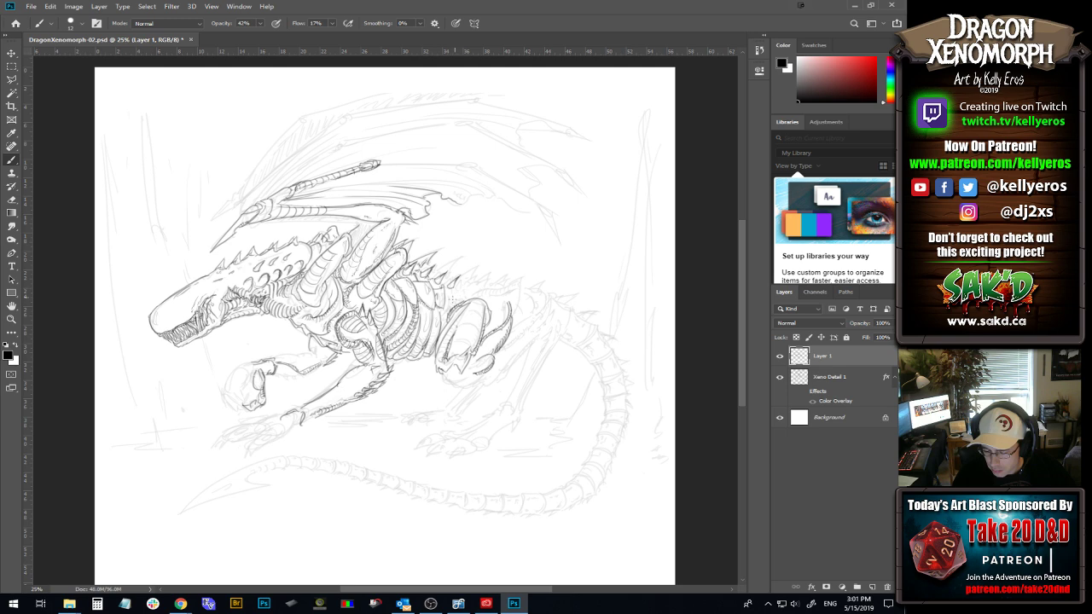
pyautogui.moveTo(450, 294); pyautogui.dragTo(501, 299)
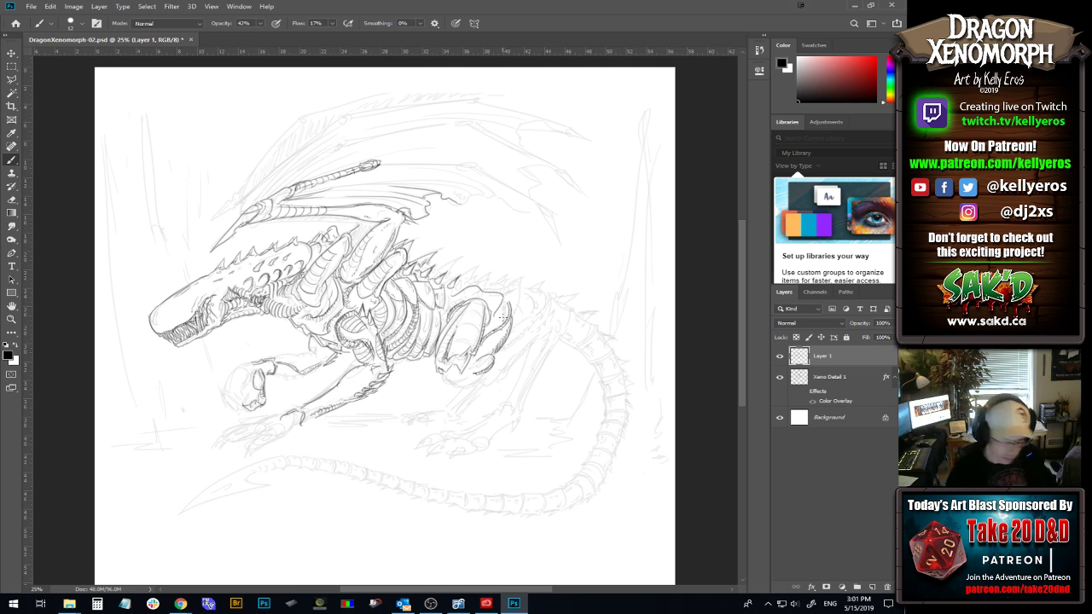
pyautogui.hotkey('ctrl', 'z')
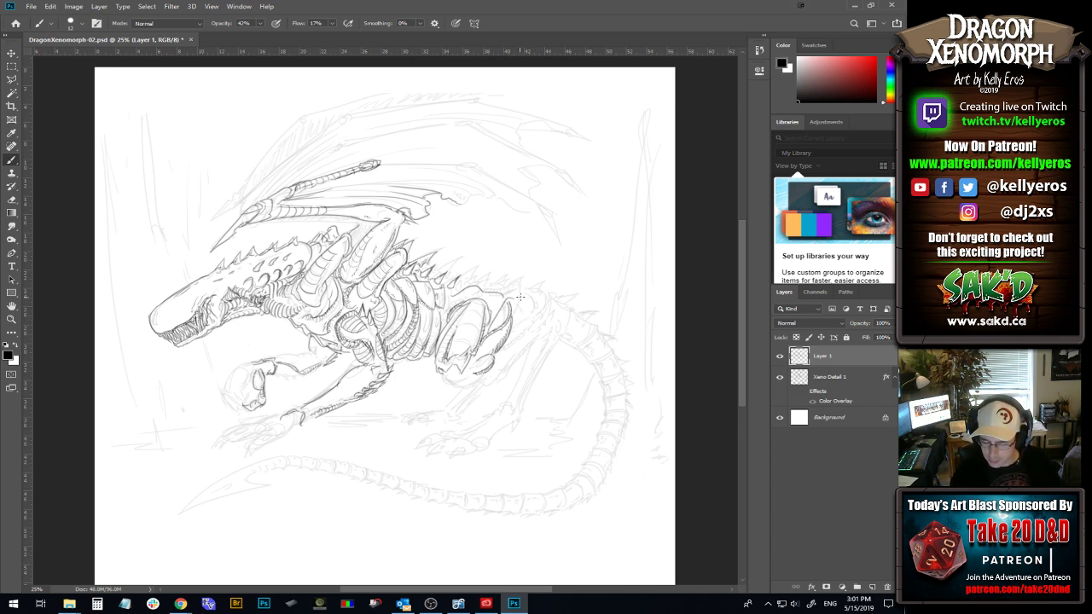
pyautogui.hotkey('ctrl', 'z')
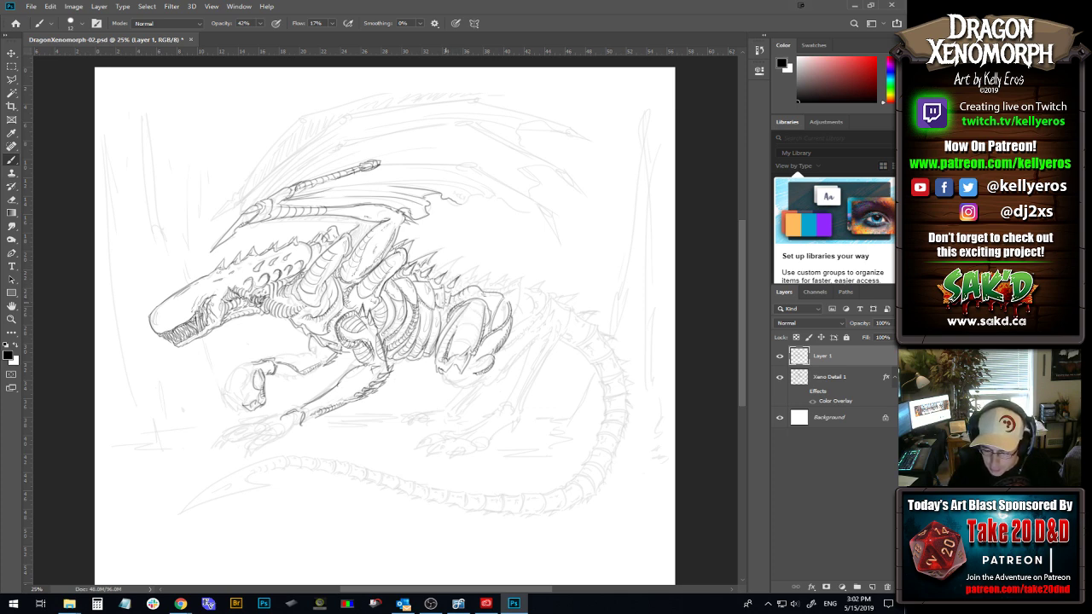
pyautogui.moveTo(447, 300); pyautogui.dragTo(456, 289)
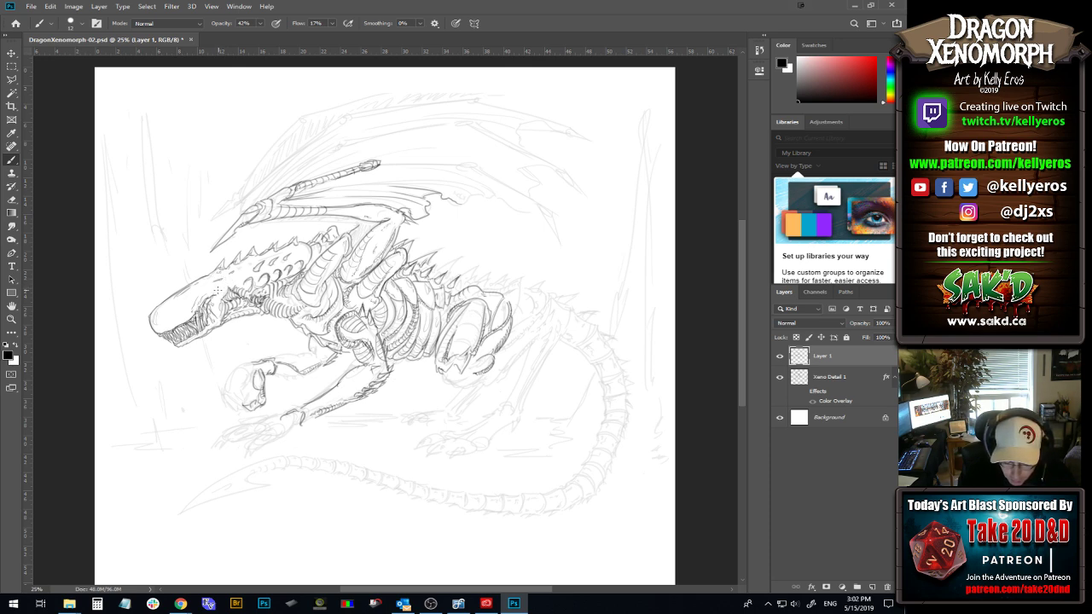
# Darken the hollows along the head crest and neck, and shade the shoulder plates and the wing's upper arm.
pyautogui.moveTo(217, 290); pyautogui.dragTo(225, 283)
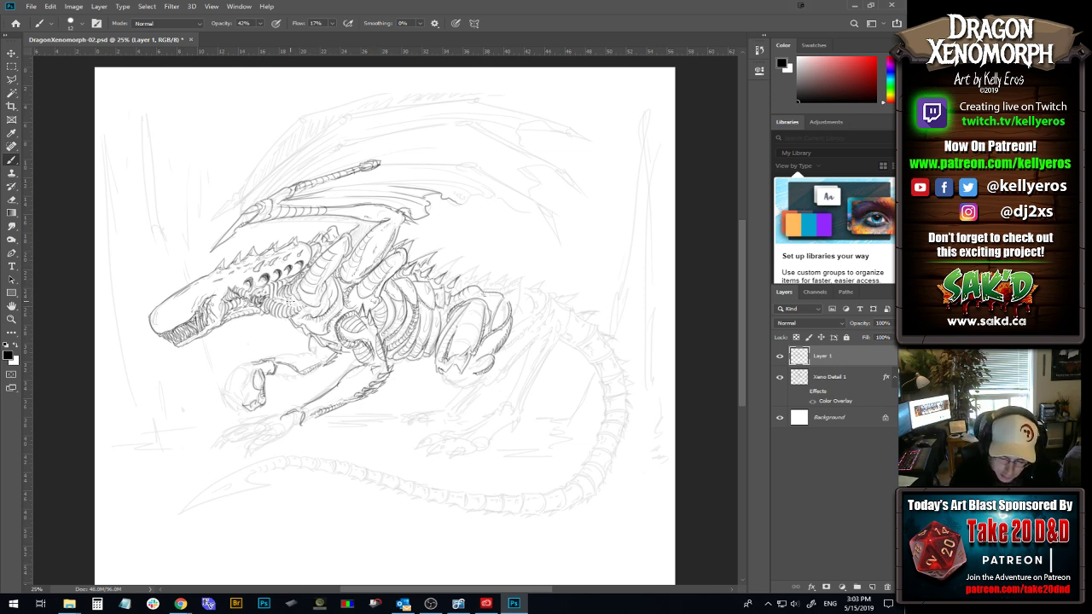
pyautogui.moveTo(293, 302); pyautogui.dragTo(304, 300)
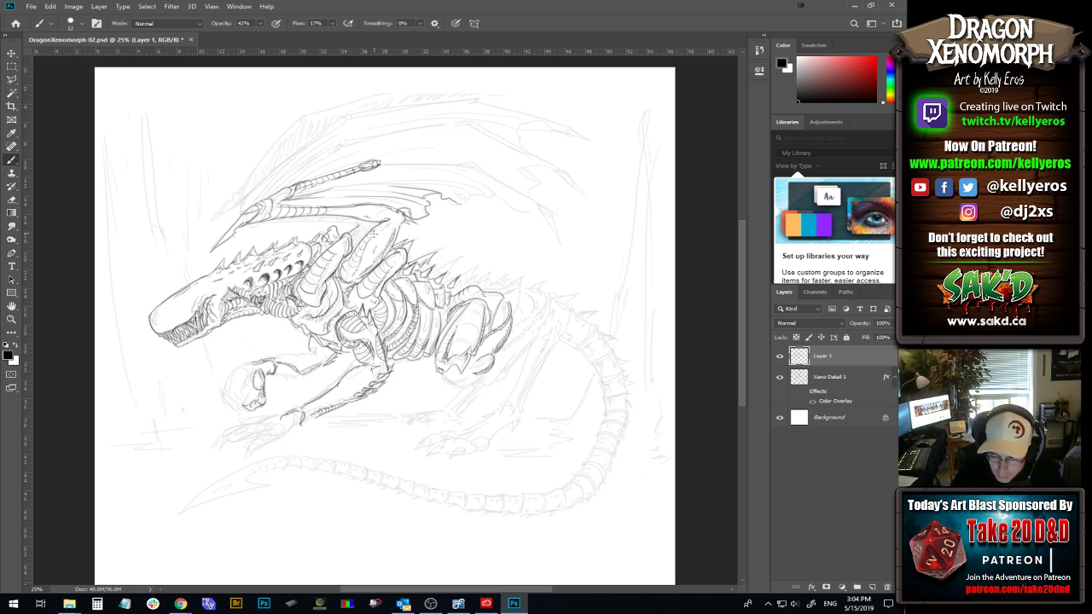
pyautogui.moveTo(386, 223); pyautogui.dragTo(376, 231)
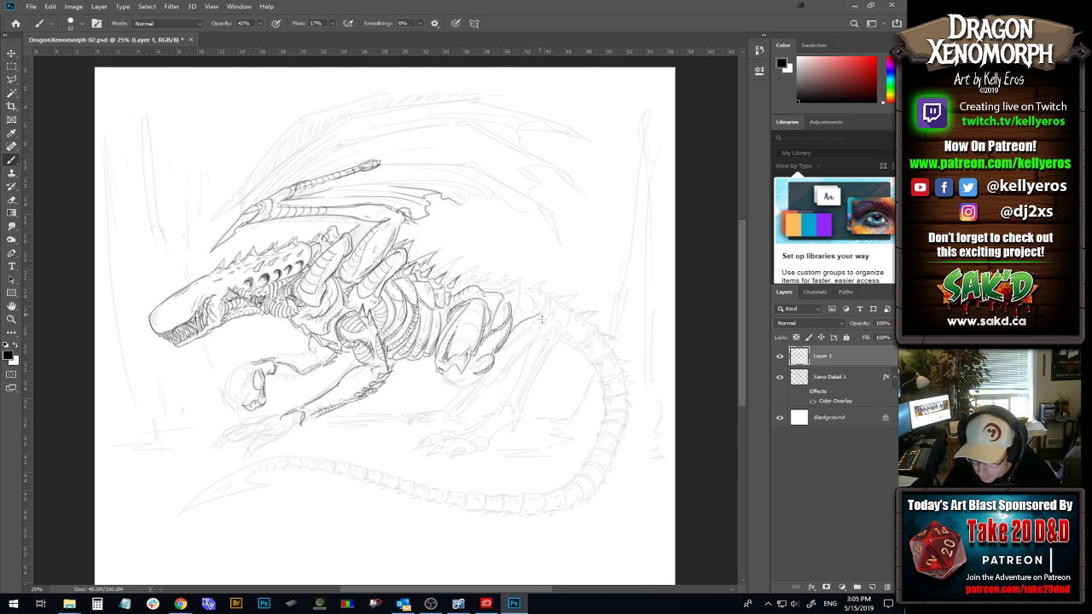
# Ink the pointed spur behind the hind leg and the row of spines along the back toward the hip.
pyautogui.moveTo(543, 317); pyautogui.dragTo(524, 336)
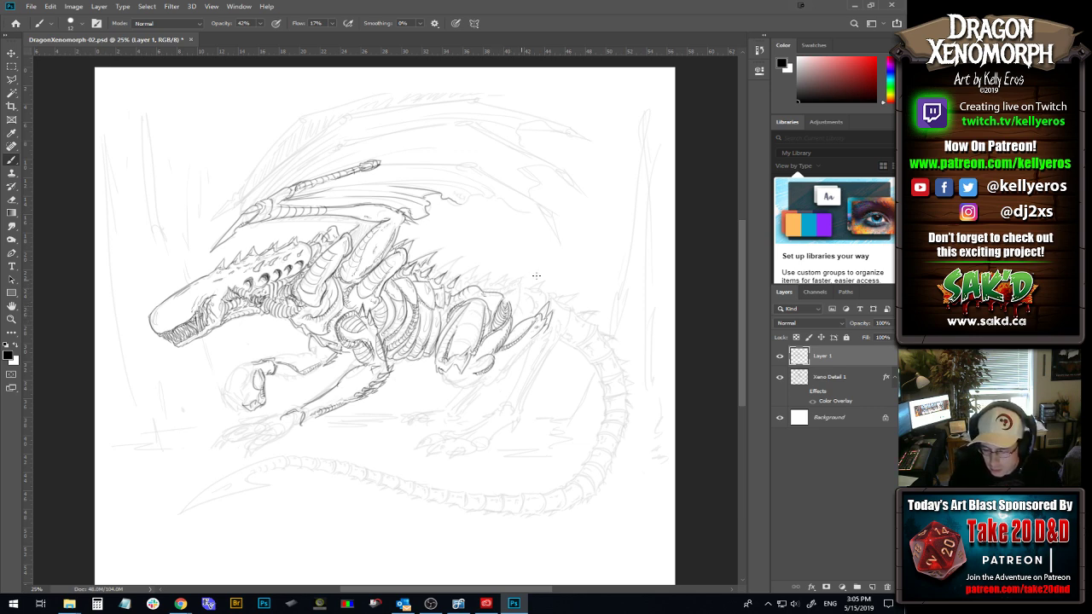
pyautogui.moveTo(462, 287)
pyautogui.mouseDown()
pyautogui.moveTo(476, 281)
pyautogui.moveTo(464, 283)
pyautogui.mouseUp()
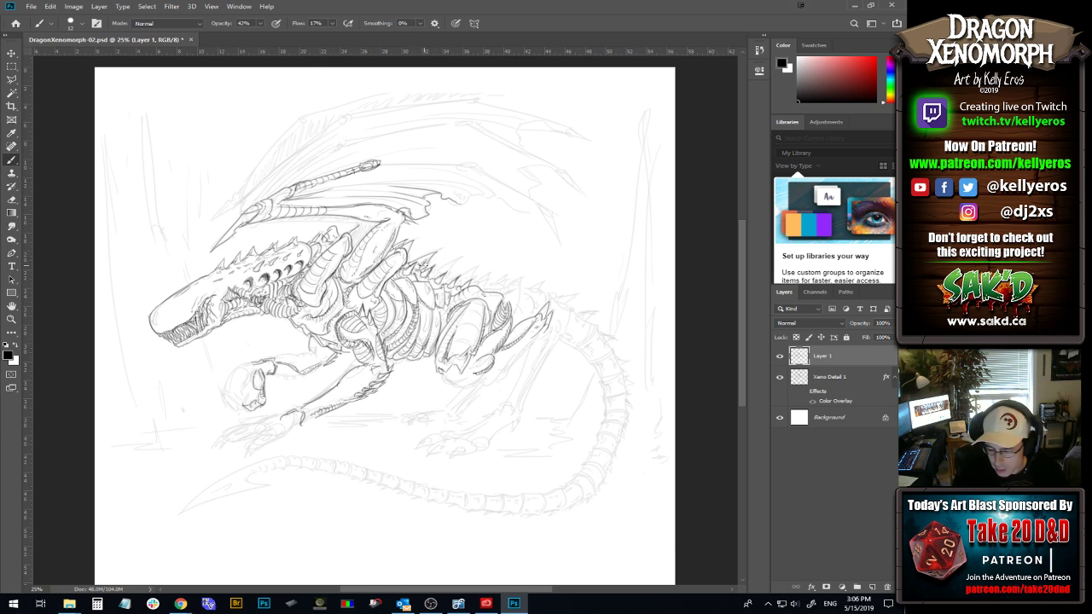
pyautogui.moveTo(457, 265)
pyautogui.mouseDown()
pyautogui.moveTo(437, 273)
pyautogui.moveTo(466, 262)
pyautogui.moveTo(449, 279)
pyautogui.mouseUp()
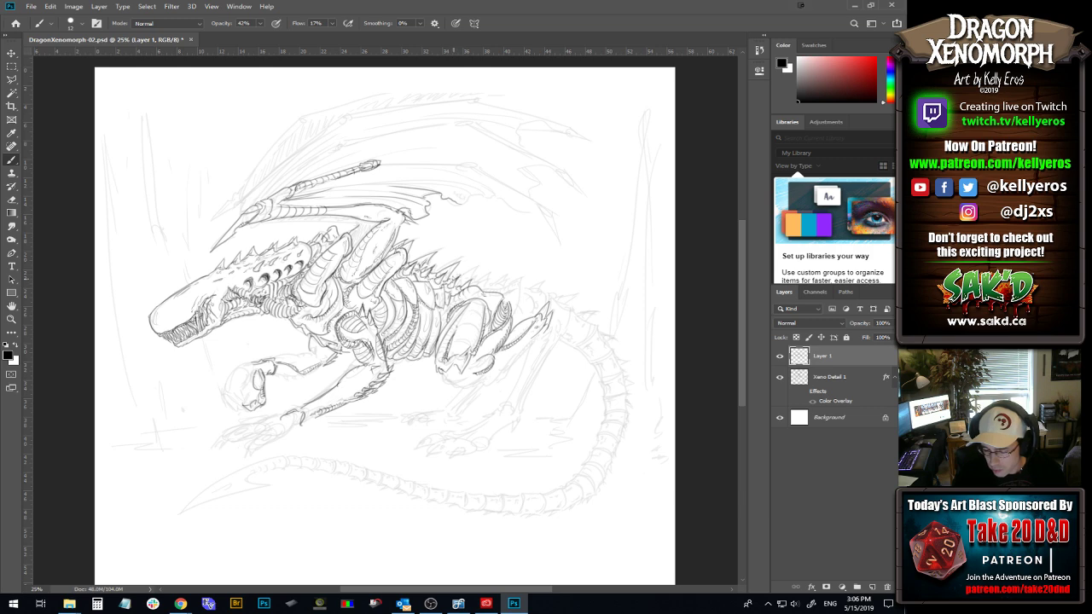
pyautogui.moveTo(461, 279); pyautogui.dragTo(484, 269)
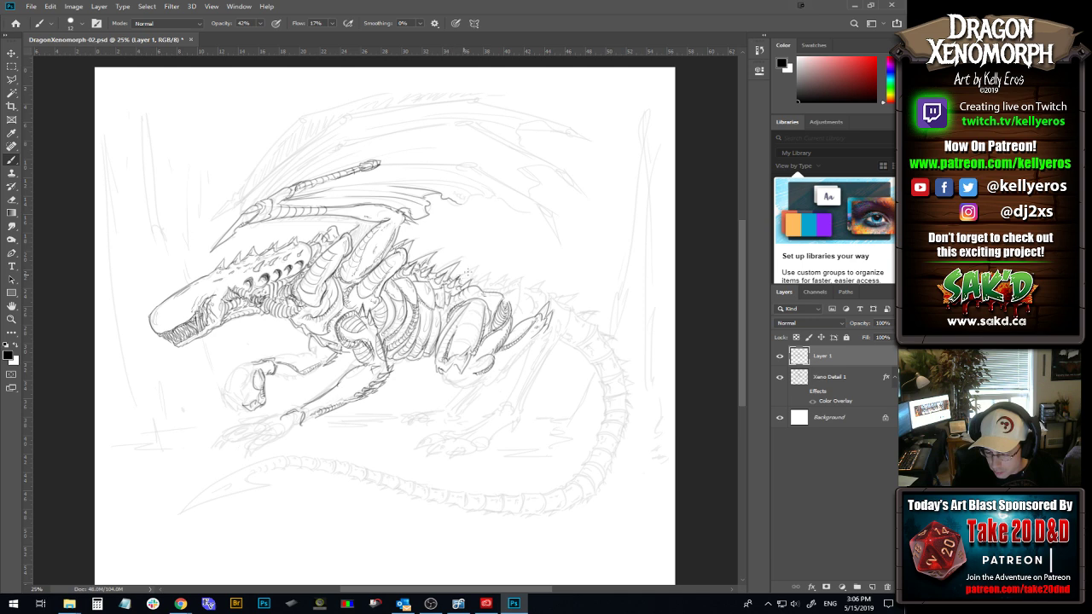
pyautogui.press('ctrl')
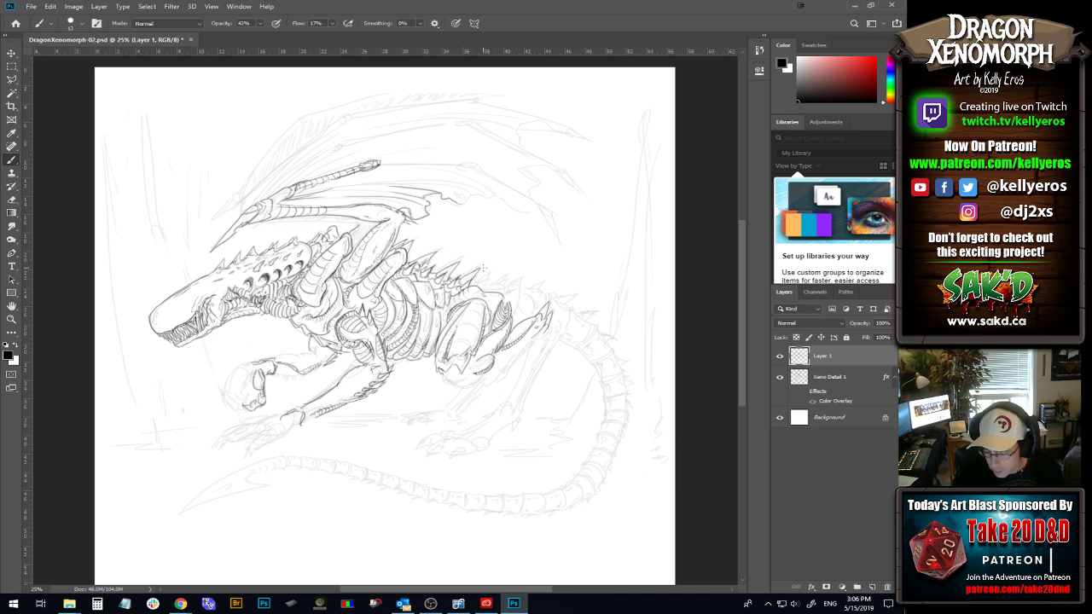
pyautogui.moveTo(474, 284); pyautogui.dragTo(487, 269)
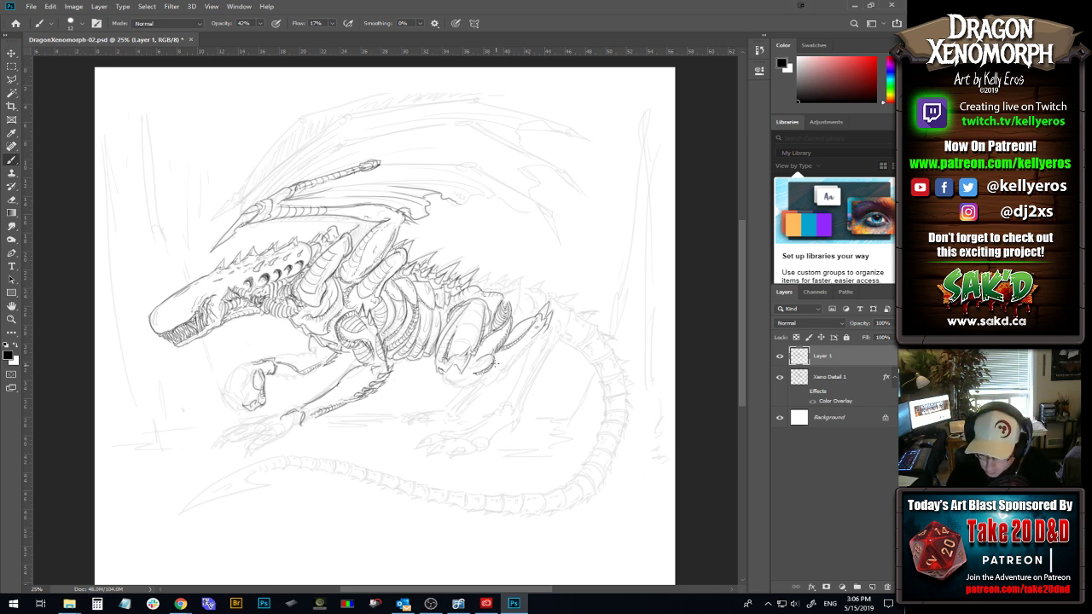
# Ink the rounded lower contour of the hind leg's knee, closing the outline beneath the thigh plate.
pyautogui.moveTo(485, 350); pyautogui.dragTo(493, 344)
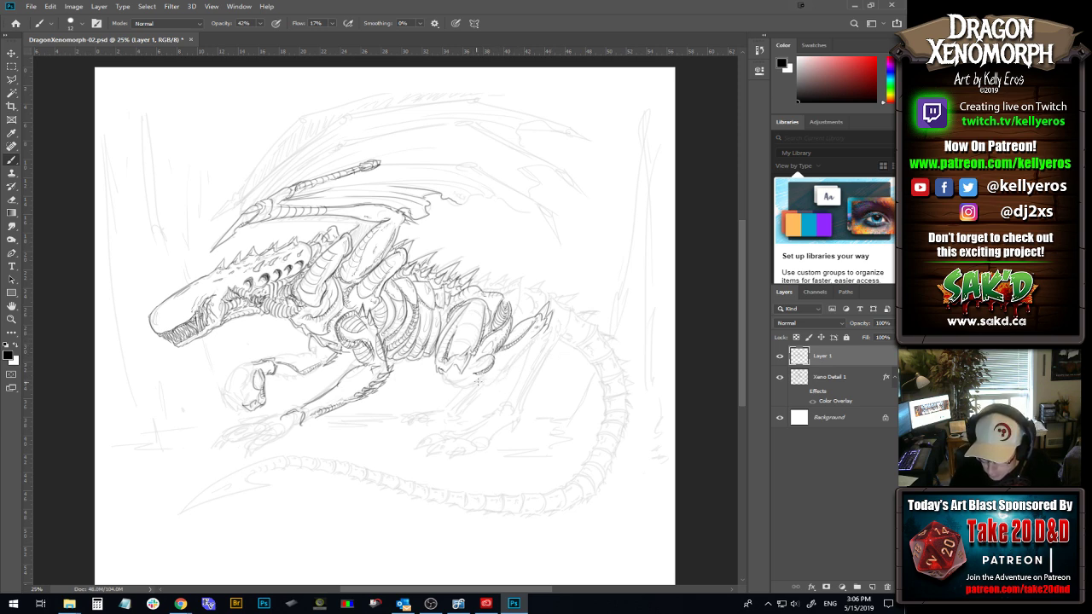
pyautogui.moveTo(468, 386); pyautogui.dragTo(489, 373)
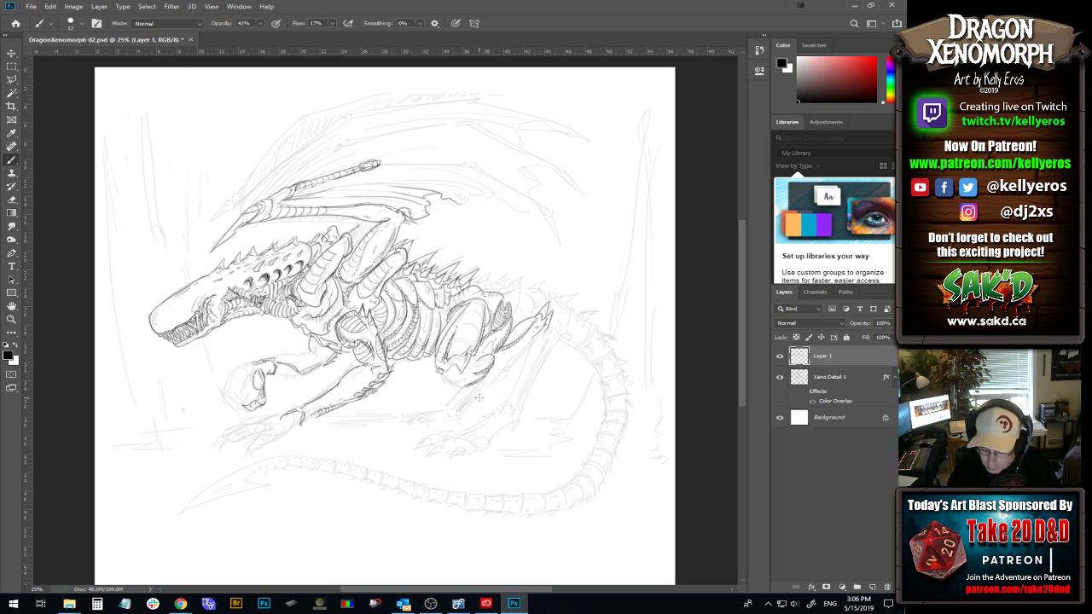
pyautogui.moveTo(443, 375); pyautogui.dragTo(454, 386)
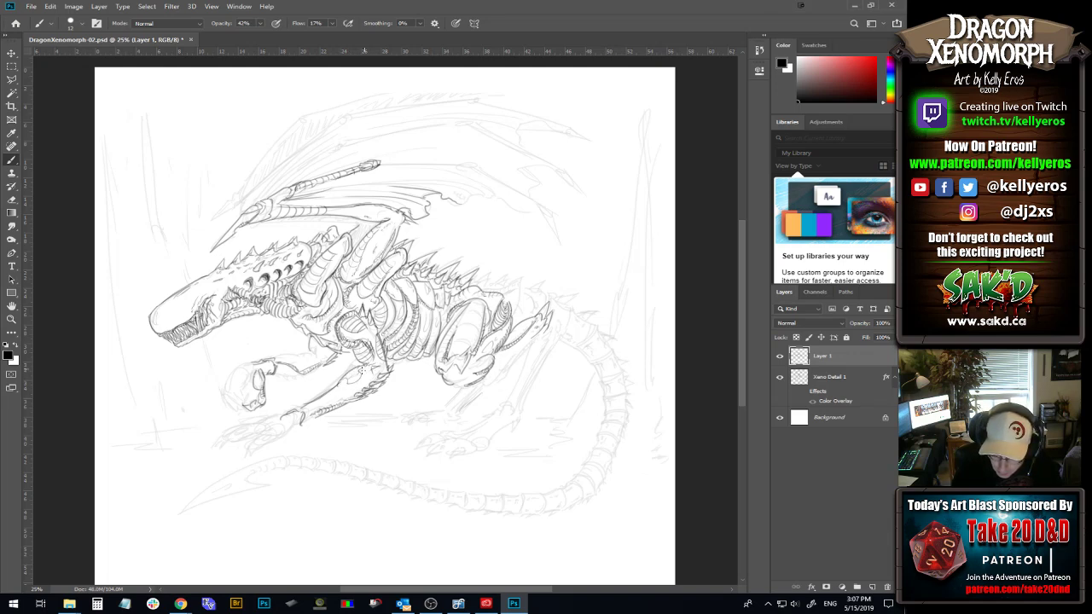
# Ink the near foreleg's inner contour and muscle lines just below the elbow, undoing misplaced strokes.
pyautogui.hotkey('ctrl', 'z')
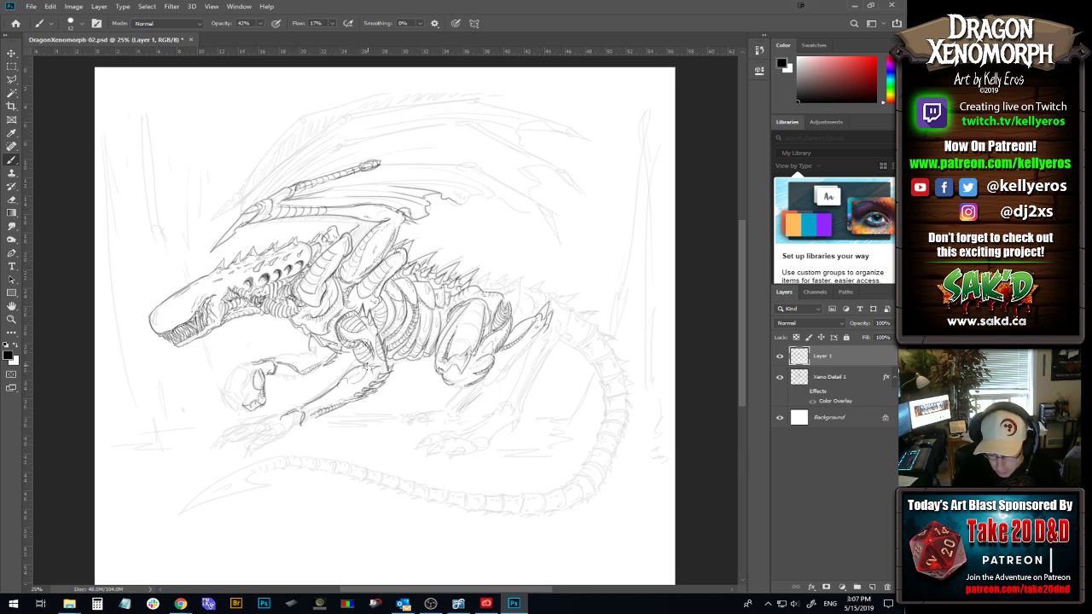
pyautogui.moveTo(352, 382); pyautogui.dragTo(348, 386)
pyautogui.hotkey('ctrl', 'z')
pyautogui.hotkey('ctrl', 'z')
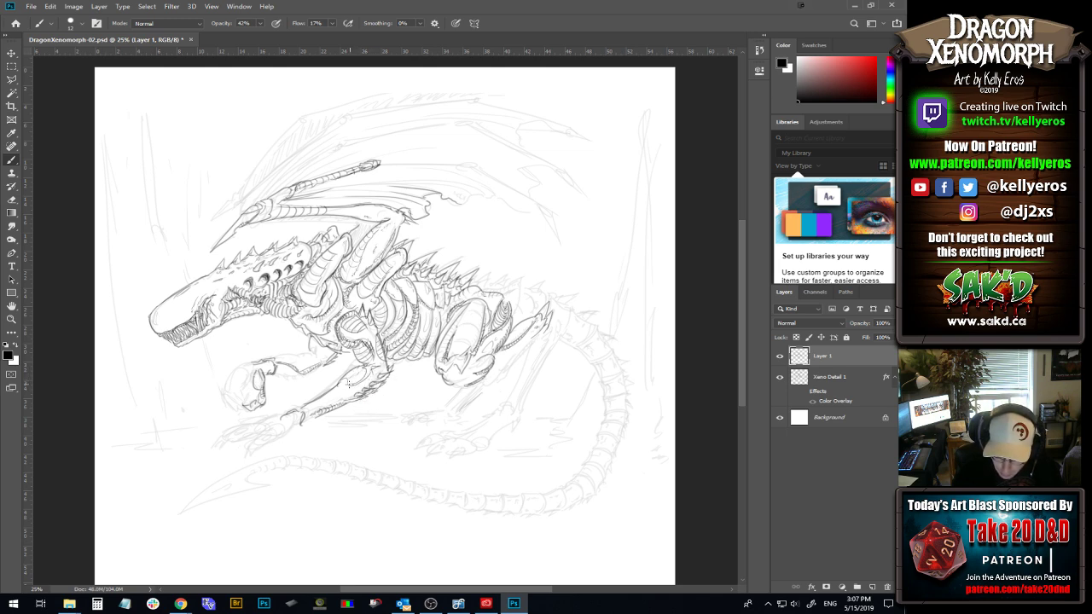
pyautogui.moveTo(348, 386); pyautogui.dragTo(359, 384)
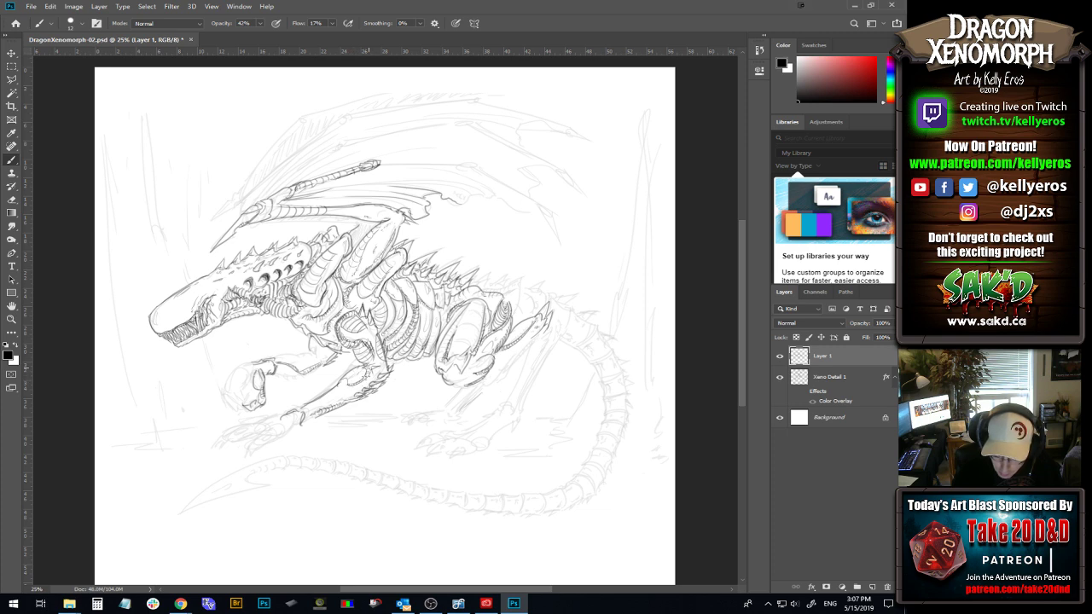
pyautogui.moveTo(360, 370)
pyautogui.mouseDown()
pyautogui.moveTo(347, 377)
pyautogui.moveTo(369, 376)
pyautogui.mouseUp()
pyautogui.hotkey('ctrl', 'z')
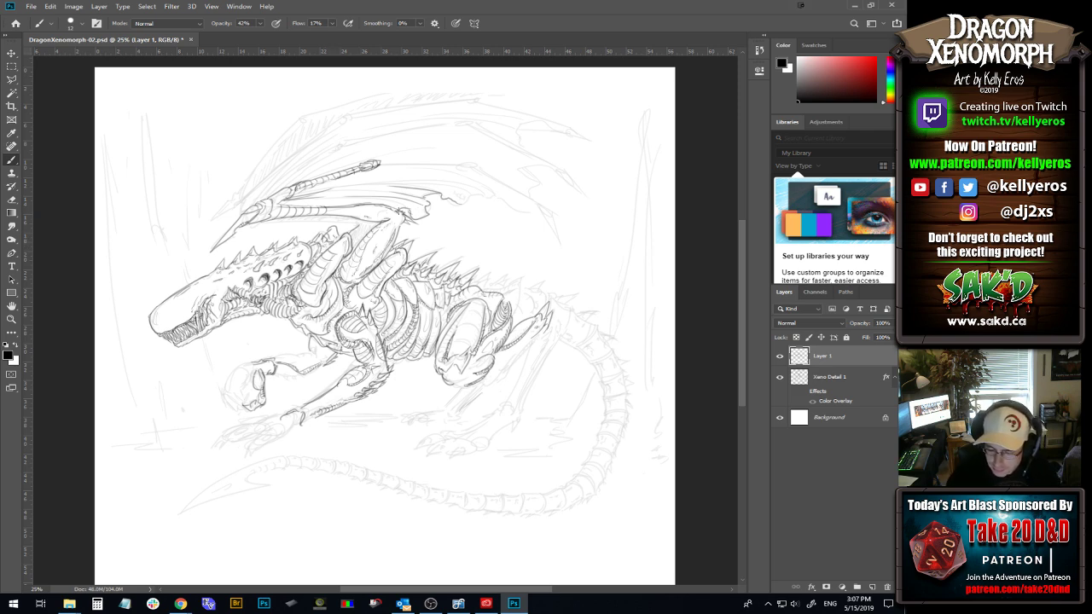
# Add short detail strokes to the wing's upper arm and the base of the rear back spines.
pyautogui.moveTo(380, 211); pyautogui.dragTo(370, 212)
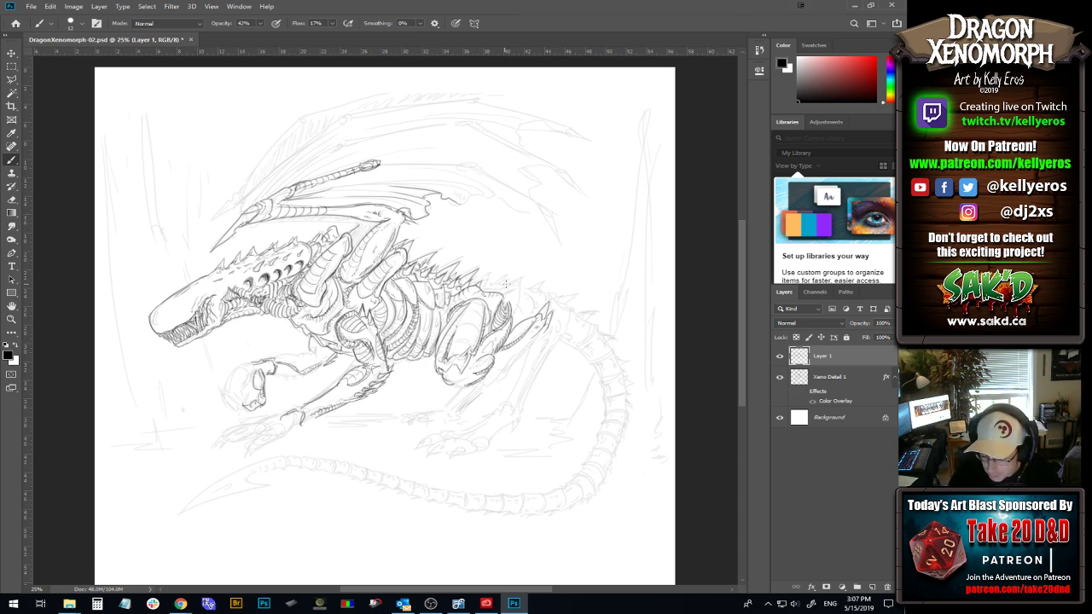
pyautogui.moveTo(490, 288); pyautogui.dragTo(493, 289)
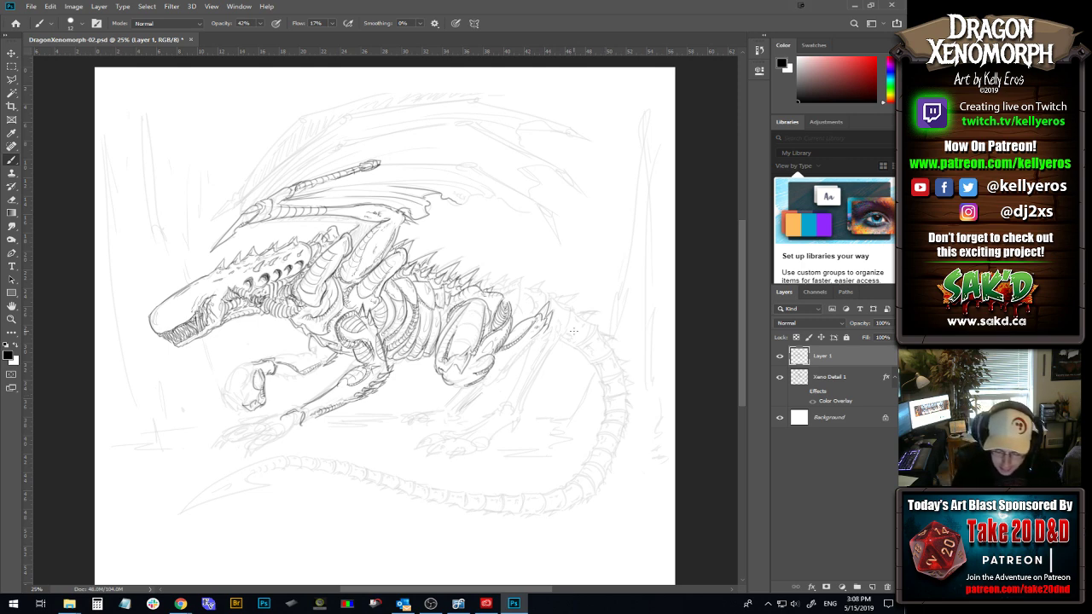
# Ink the inner contours and shading along both forearms, adding a small spur on the far foreleg.
pyautogui.moveTo(274, 360); pyautogui.dragTo(287, 359)
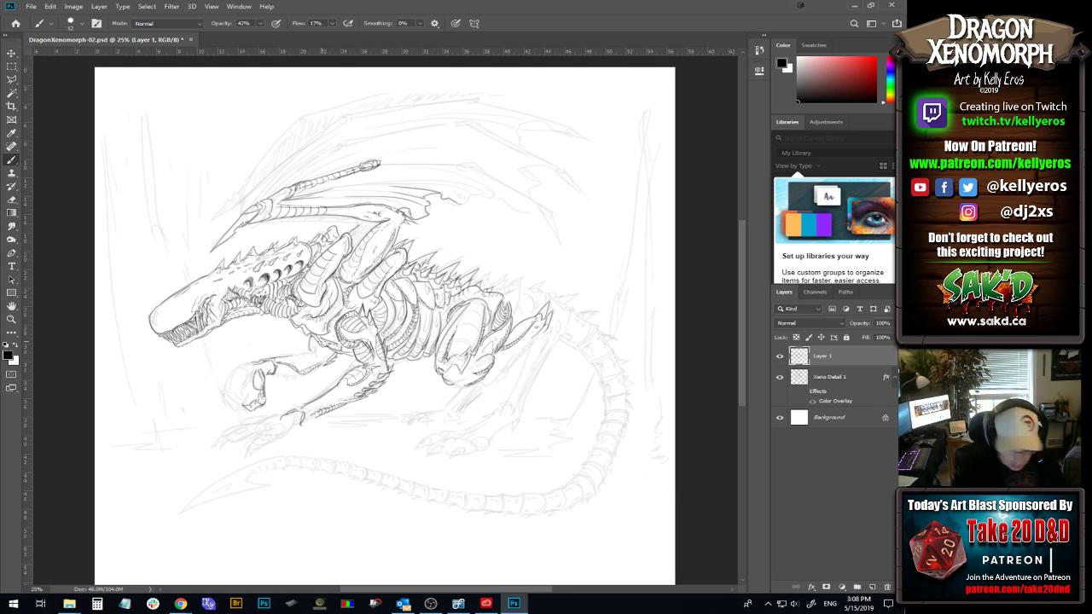
pyautogui.moveTo(270, 361); pyautogui.dragTo(310, 353)
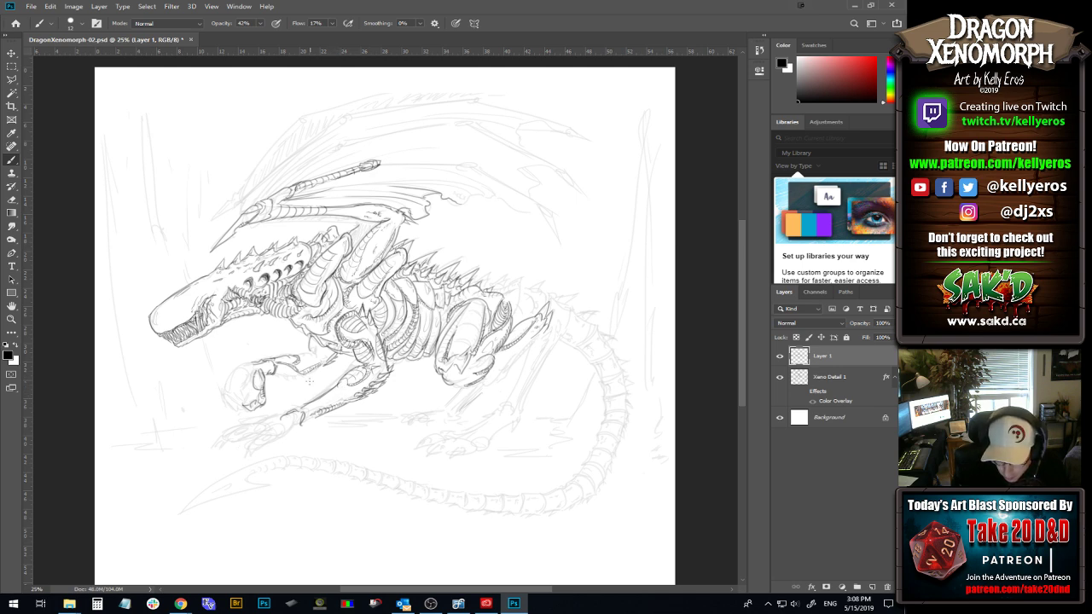
pyautogui.moveTo(302, 406)
pyautogui.mouseDown()
pyautogui.moveTo(346, 379)
pyautogui.moveTo(334, 408)
pyautogui.moveTo(348, 384)
pyautogui.mouseUp()
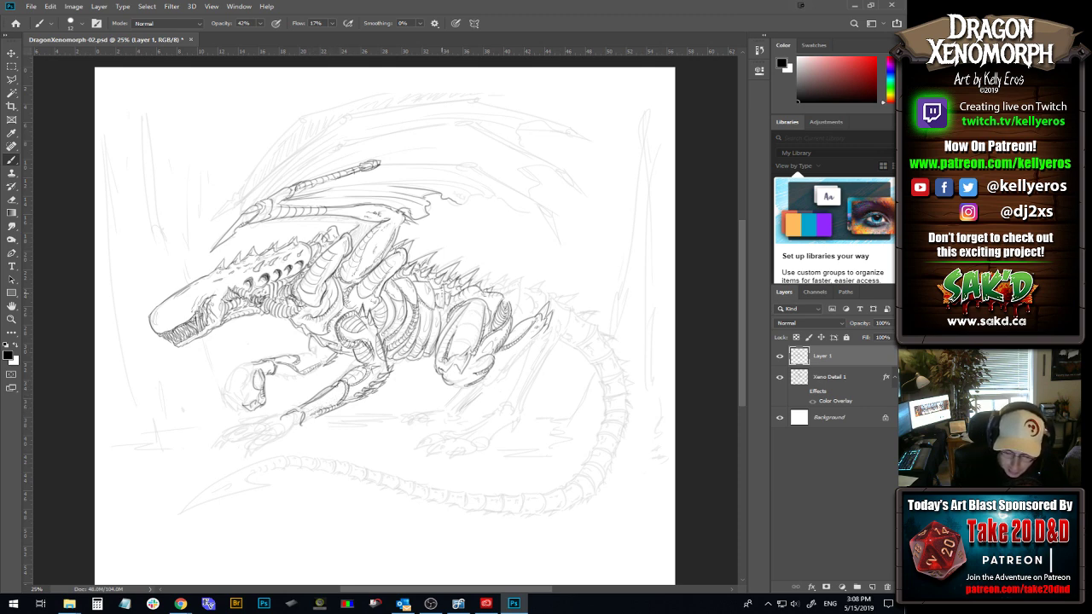
pyautogui.moveTo(314, 354); pyautogui.dragTo(318, 348)
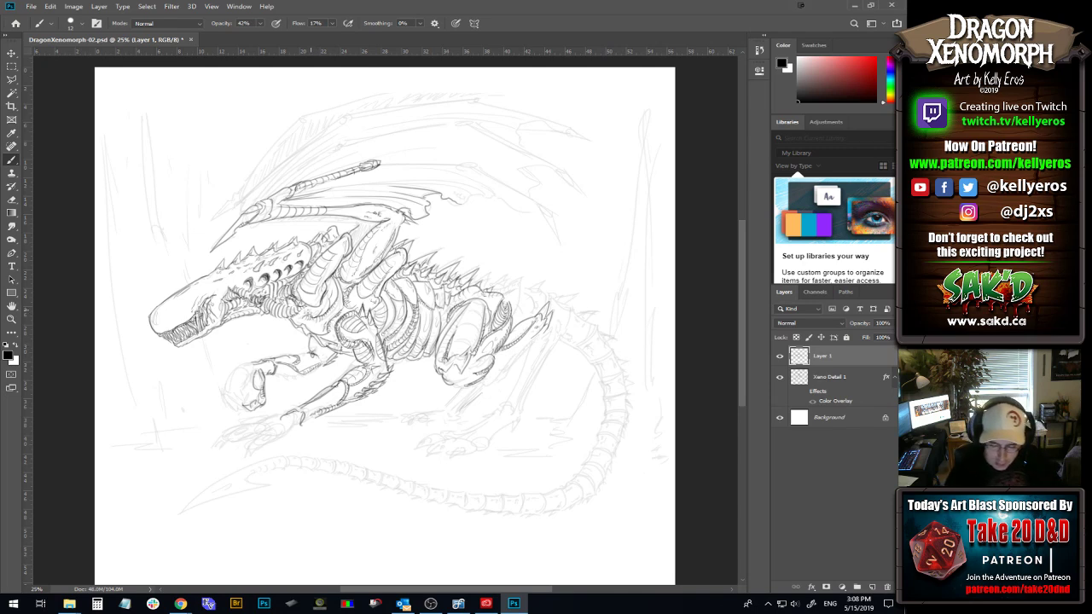
# Darken the contours and hollows of the chest plates between the neck base and the far foreleg.
pyautogui.moveTo(297, 319); pyautogui.dragTo(303, 318)
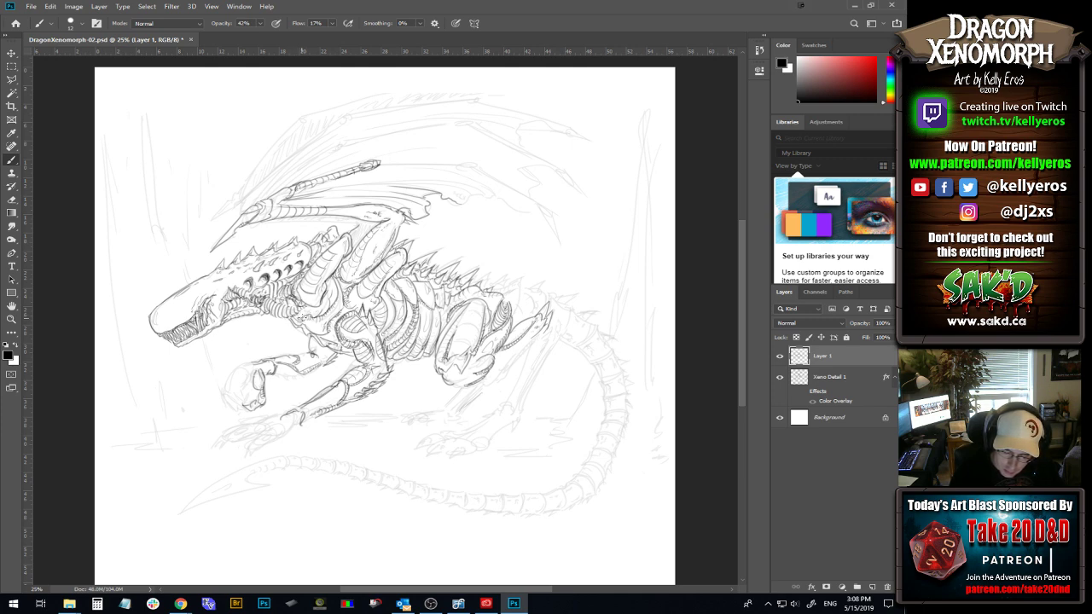
pyautogui.moveTo(302, 316); pyautogui.dragTo(320, 312)
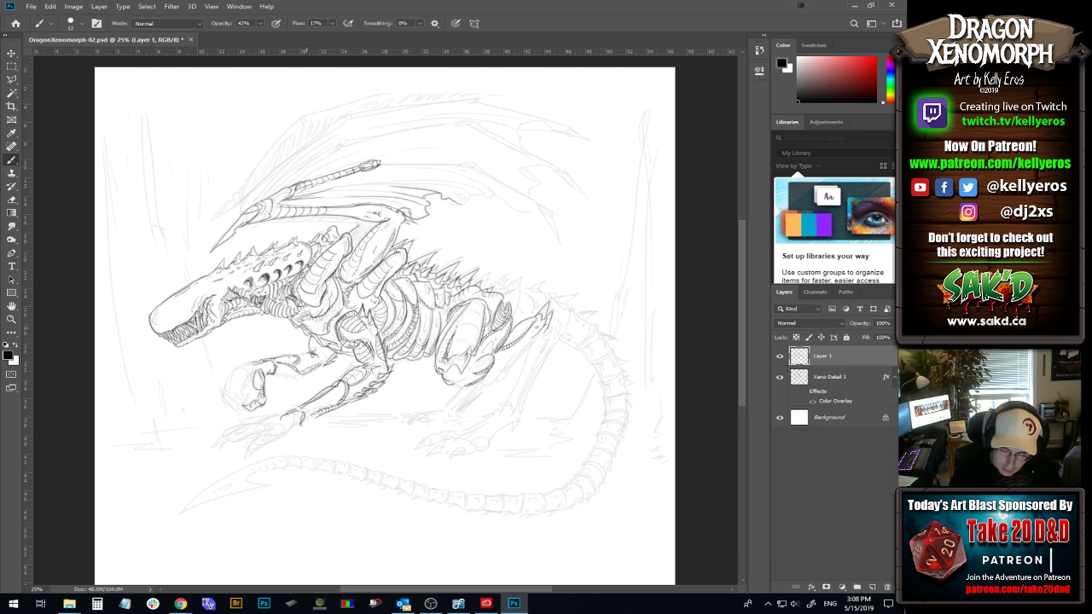
pyautogui.moveTo(305, 327); pyautogui.dragTo(315, 331)
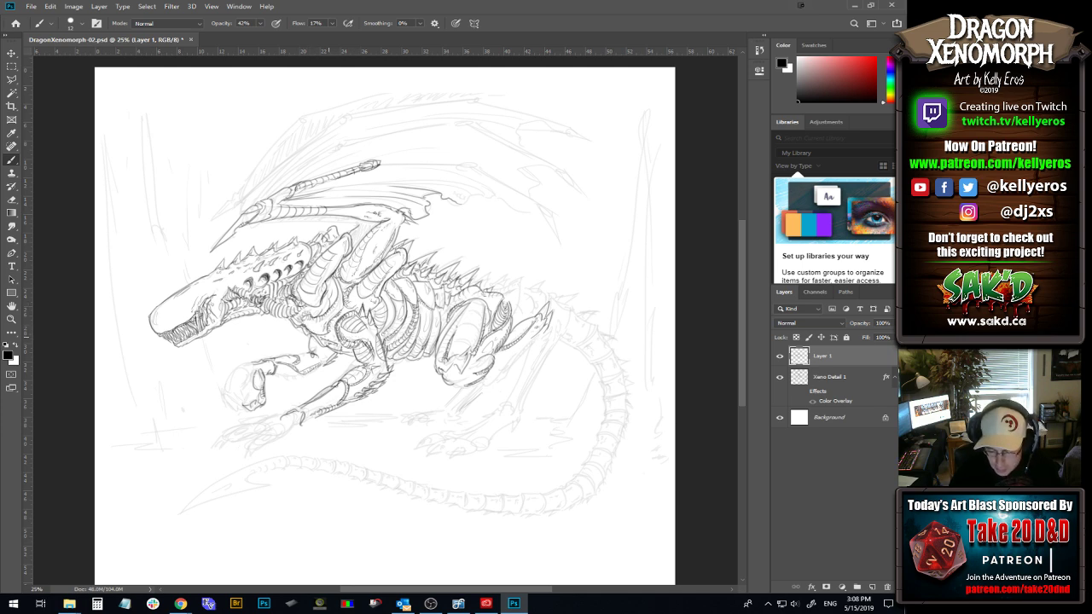
pyautogui.moveTo(322, 335); pyautogui.dragTo(333, 329)
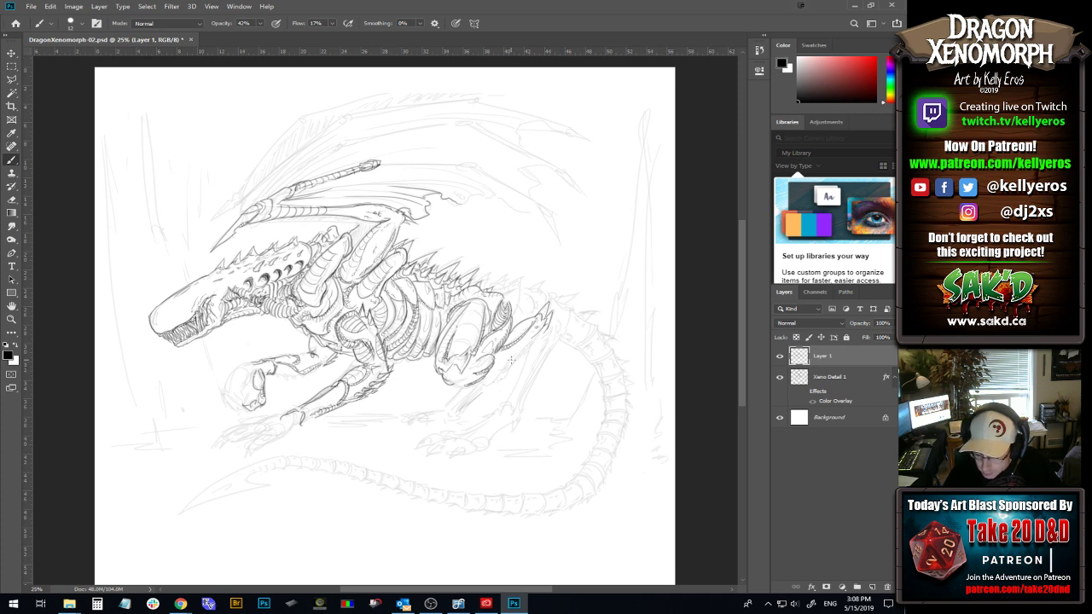
# Darken the raised hind leg's rear contour and the spines along the rear of the back, and save the document.
pyautogui.moveTo(508, 360)
pyautogui.mouseDown()
pyautogui.moveTo(540, 334)
pyautogui.moveTo(472, 388)
pyautogui.mouseUp()
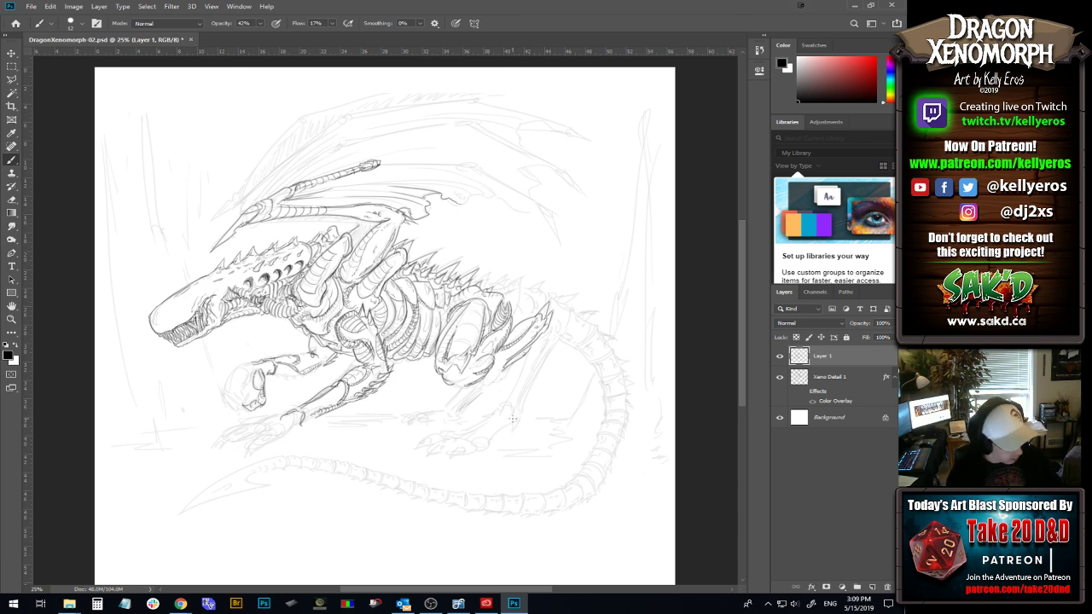
pyautogui.hotkey('ctrl', 's')
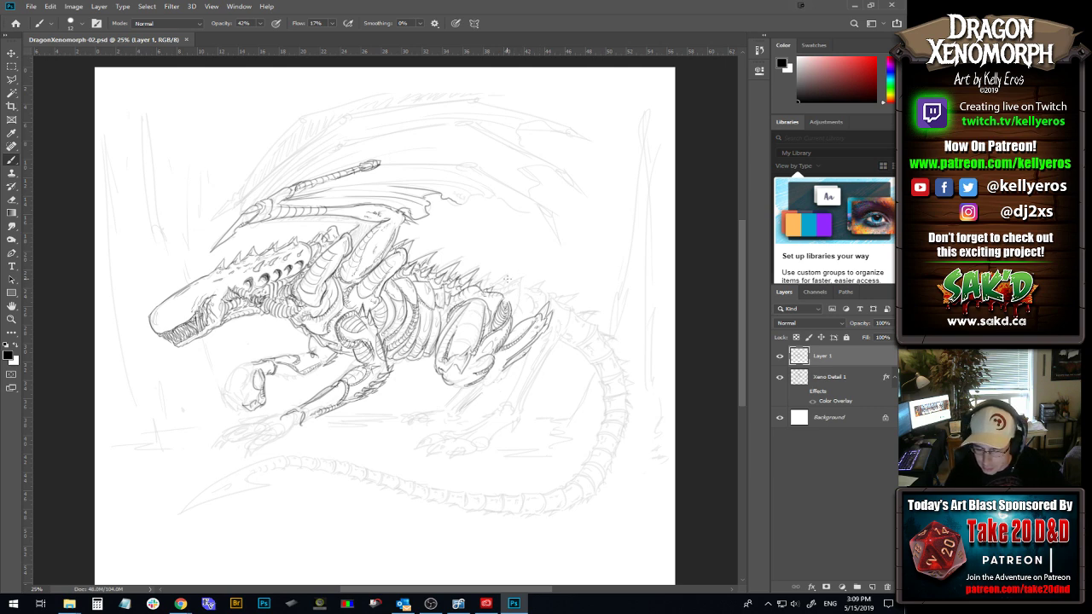
pyautogui.moveTo(479, 289); pyautogui.dragTo(497, 280)
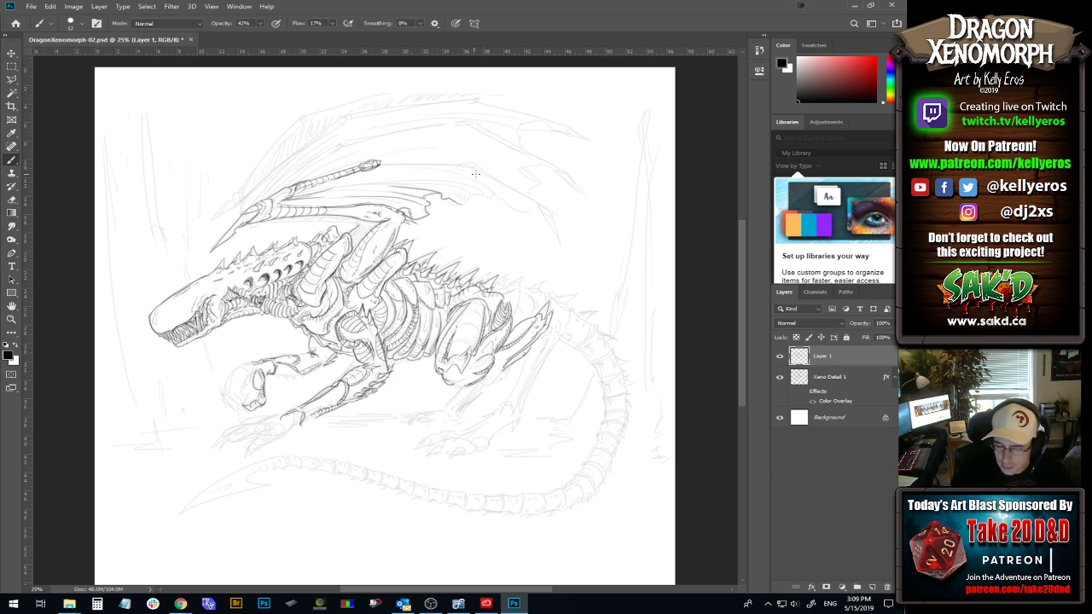
pyautogui.moveTo(346, 182); pyautogui.dragTo(485, 183)
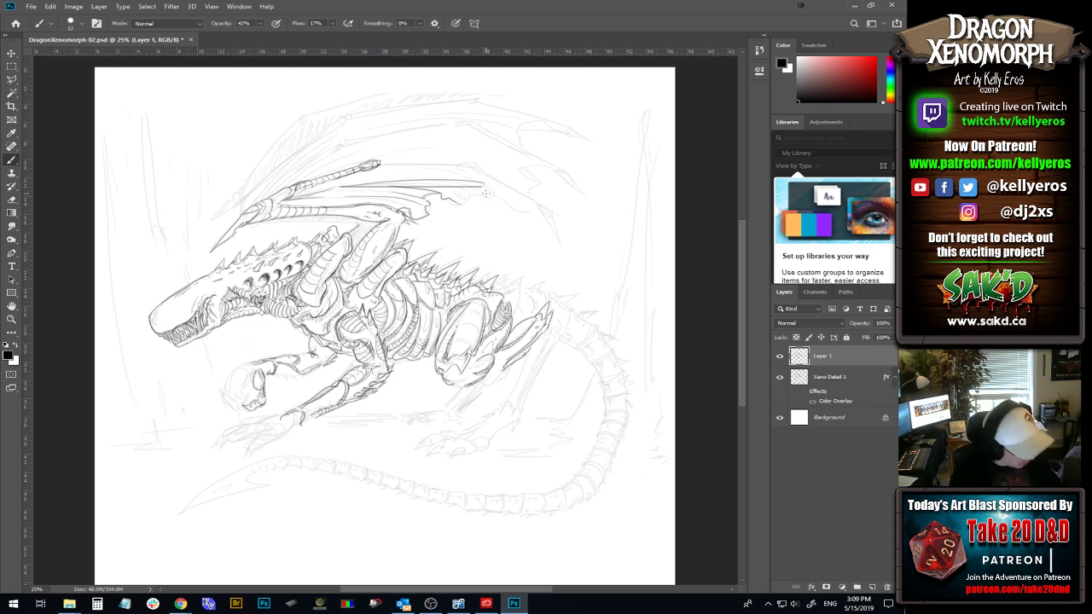
pyautogui.hotkey('ctrl', 'z')
pyautogui.hotkey('ctrl', 'z')
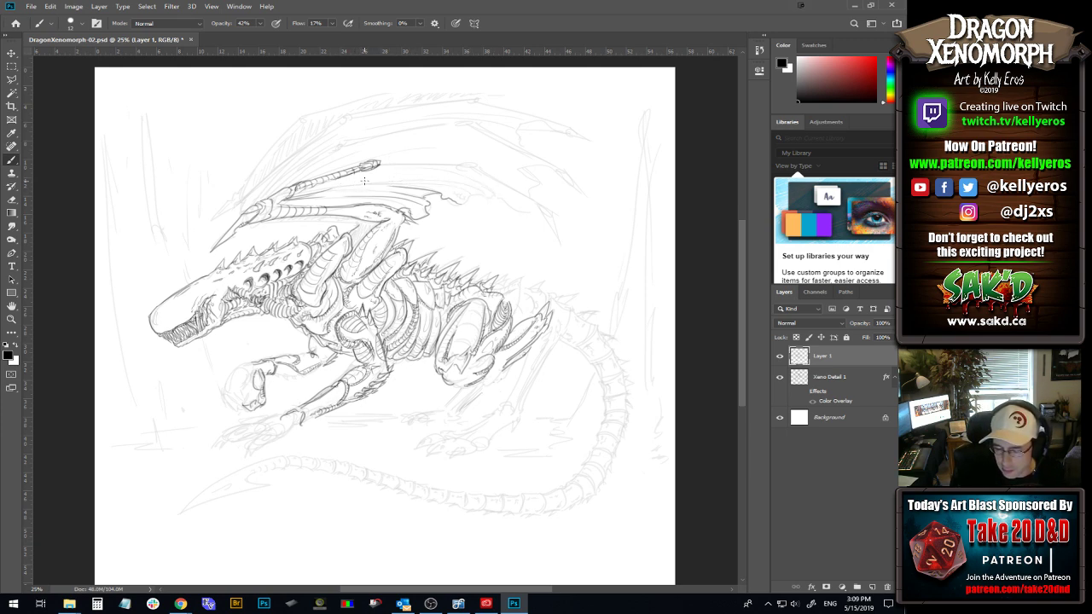
pyautogui.moveTo(393, 178); pyautogui.dragTo(479, 192)
pyautogui.hotkey('ctrl', 'z')
pyautogui.moveTo(344, 182); pyautogui.dragTo(468, 188)
pyautogui.hotkey('ctrl', 'z')
pyautogui.moveTo(345, 181)
pyautogui.mouseDown()
pyautogui.moveTo(440, 177)
pyautogui.moveTo(490, 195)
pyautogui.mouseUp()
pyautogui.hotkey('ctrl', 'z')
pyautogui.moveTo(362, 182); pyautogui.dragTo(488, 200)
pyautogui.hotkey('ctrl', 'z')
pyautogui.moveTo(393, 178); pyautogui.dragTo(483, 183)
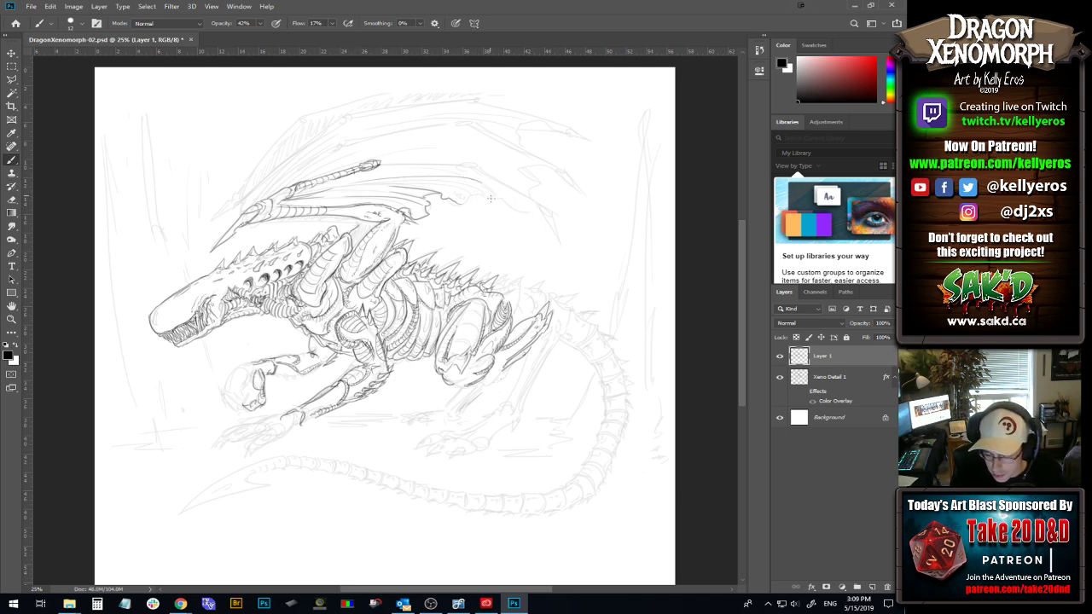
# Draw the ragged trailing edge of the lower wing membrane and the fold lines running from it toward the wing joint.
pyautogui.moveTo(467, 198)
pyautogui.mouseDown()
pyautogui.moveTo(503, 179)
pyautogui.moveTo(482, 182)
pyautogui.moveTo(525, 210)
pyautogui.mouseUp()
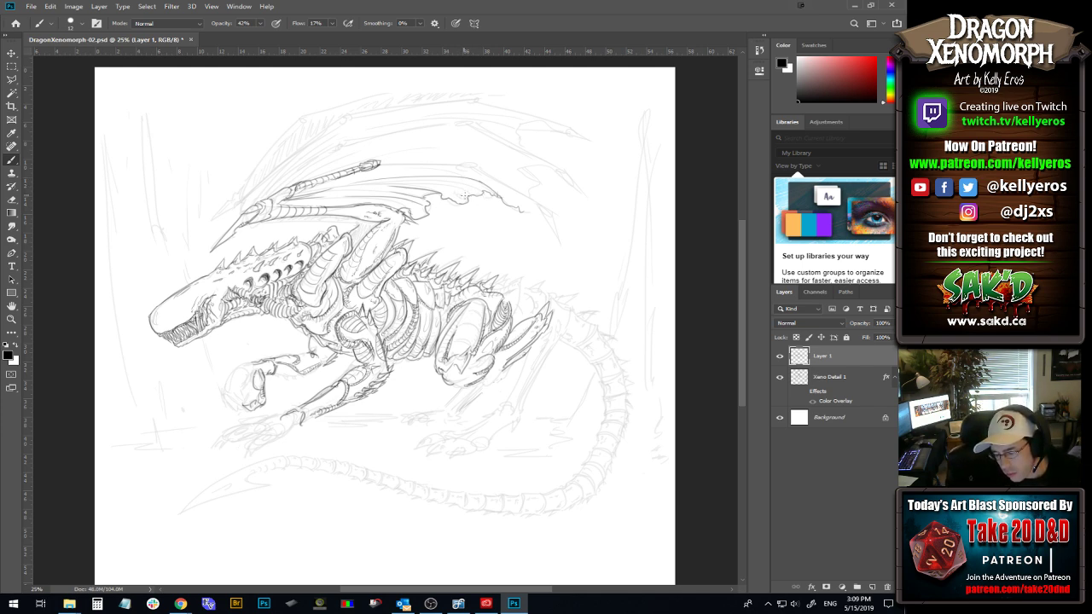
pyautogui.moveTo(506, 194); pyautogui.dragTo(497, 202)
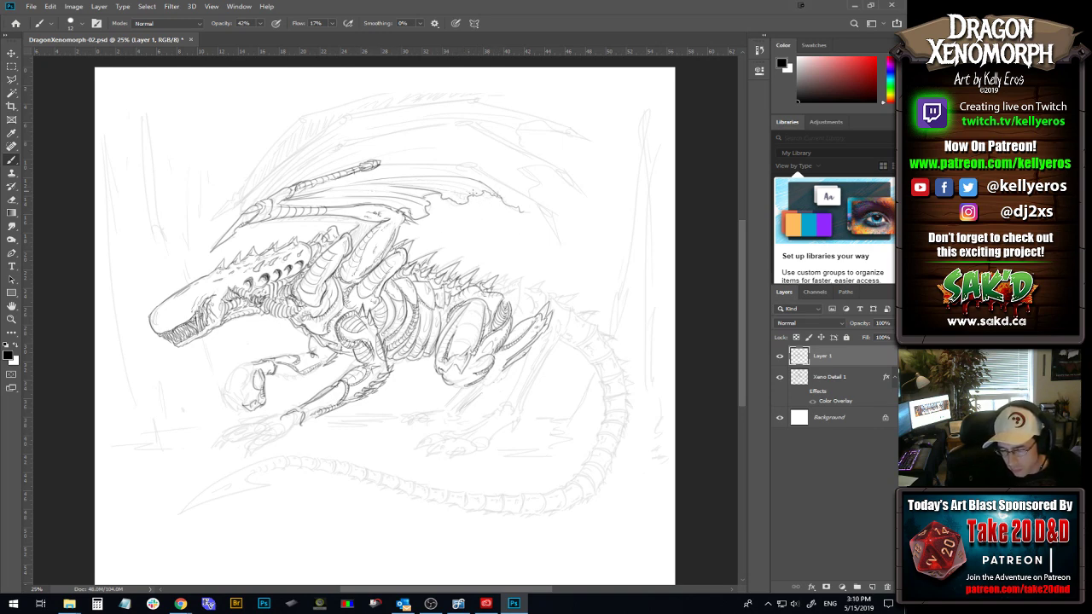
pyautogui.moveTo(471, 193); pyautogui.dragTo(363, 183)
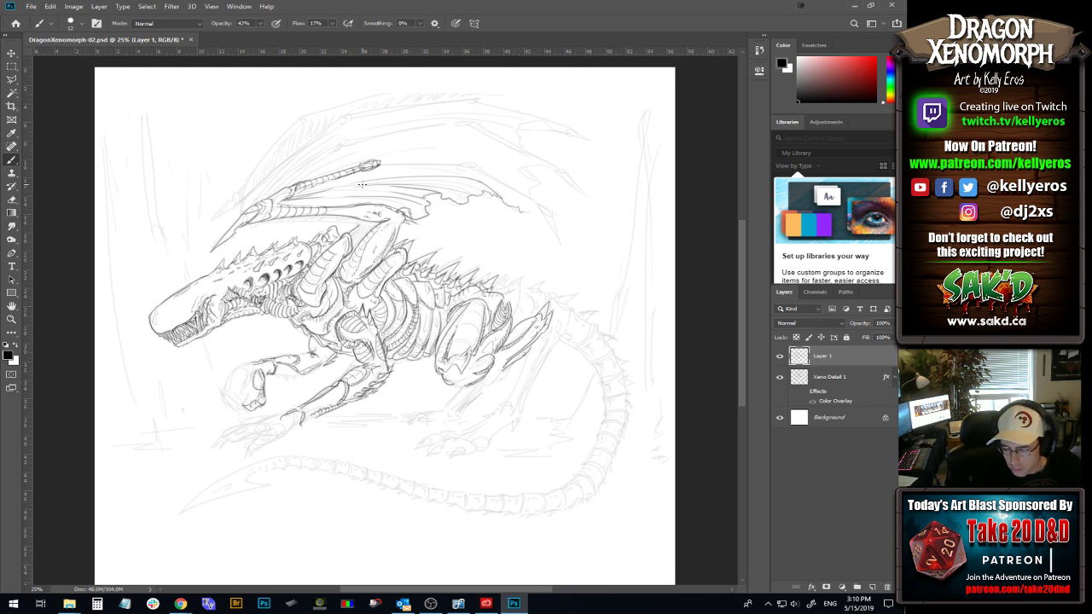
pyautogui.moveTo(483, 191); pyautogui.dragTo(376, 182)
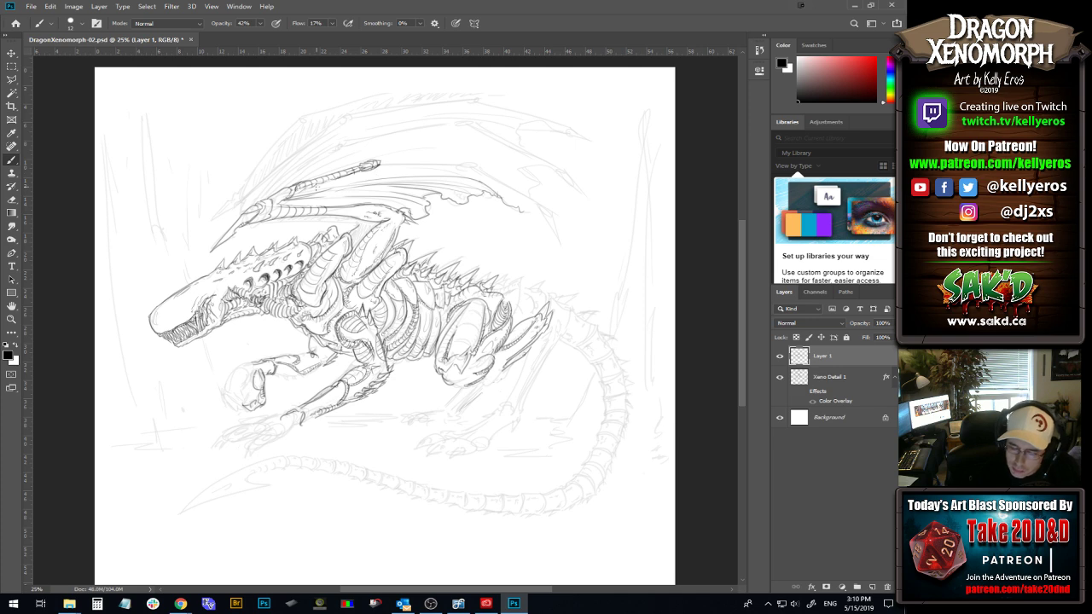
pyautogui.moveTo(409, 174)
pyautogui.mouseDown()
pyautogui.moveTo(327, 184)
pyautogui.moveTo(472, 179)
pyautogui.moveTo(541, 217)
pyautogui.mouseUp()
pyautogui.hotkey('ctrl', 'z')
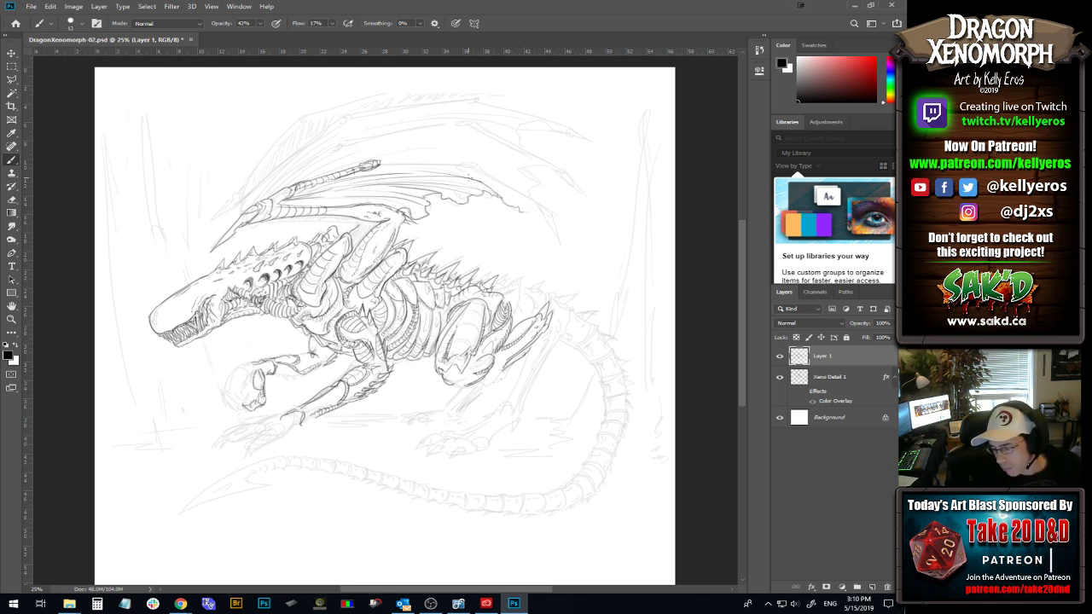
pyautogui.hotkey('ctrl', 'z')
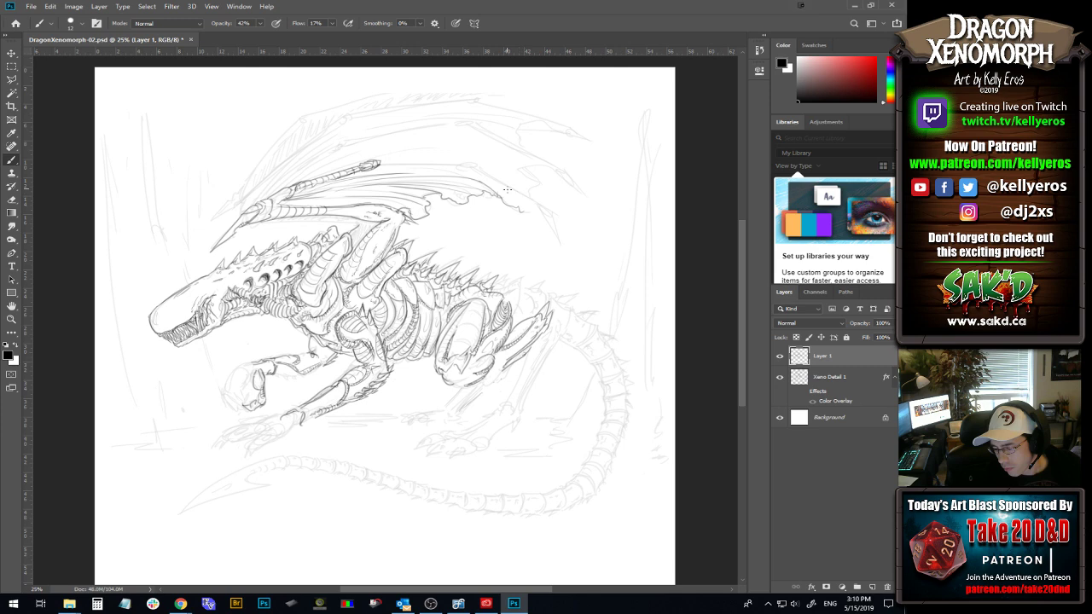
pyautogui.hotkey('ctrl', 'shift', 'z')
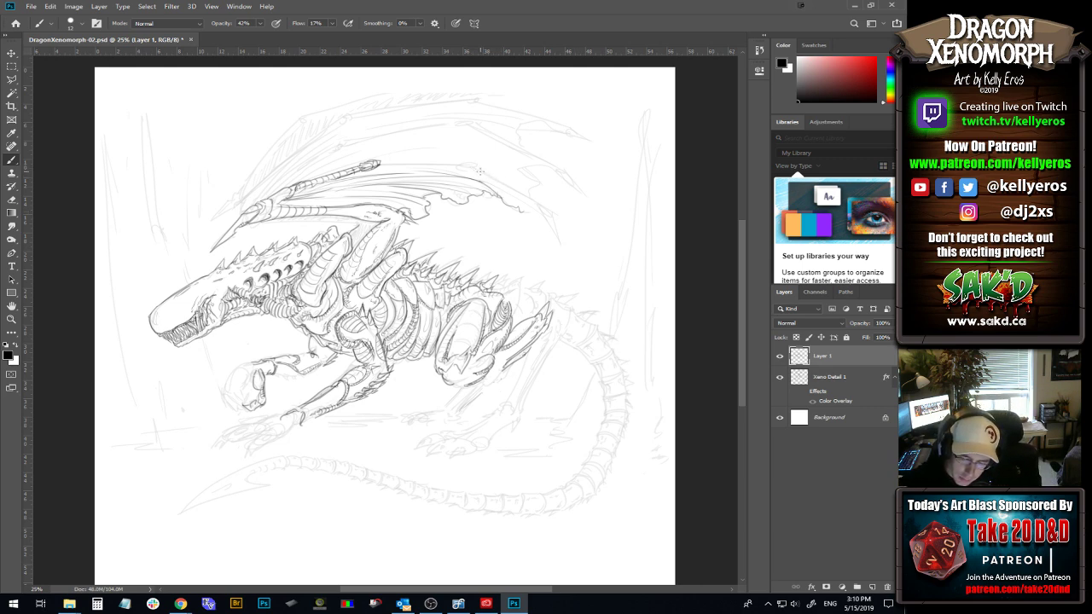
# Draw the outer finger bone of the lower wing with segmented ridges and a pointed claw at its tip.
pyautogui.moveTo(500, 181); pyautogui.dragTo(531, 201)
pyautogui.moveTo(479, 168)
pyautogui.mouseDown()
pyautogui.moveTo(554, 216)
pyautogui.moveTo(511, 180)
pyautogui.moveTo(554, 220)
pyautogui.mouseUp()
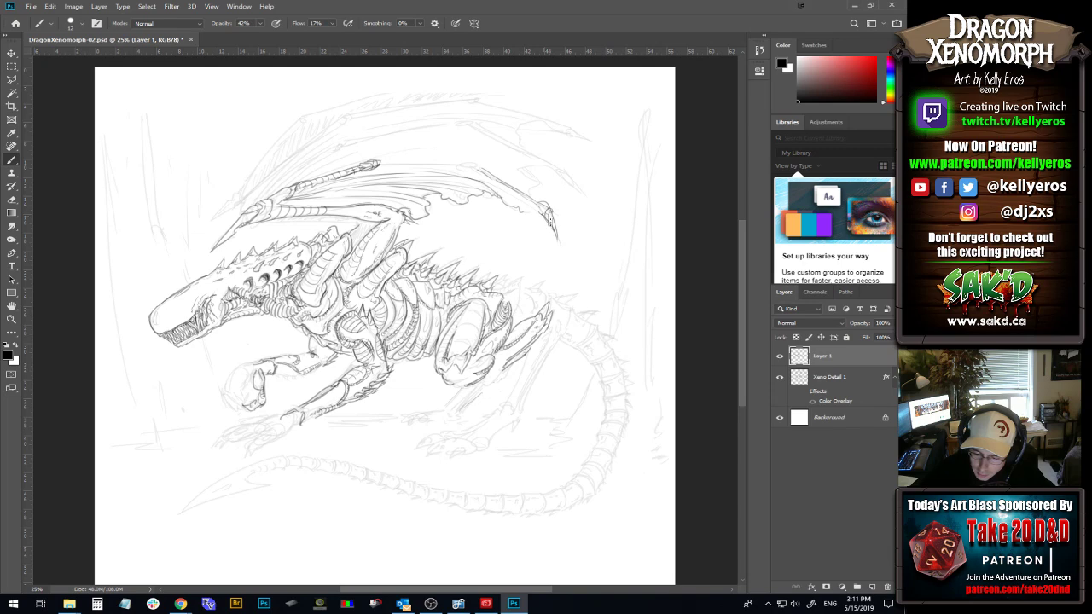
pyautogui.press('ctrl')
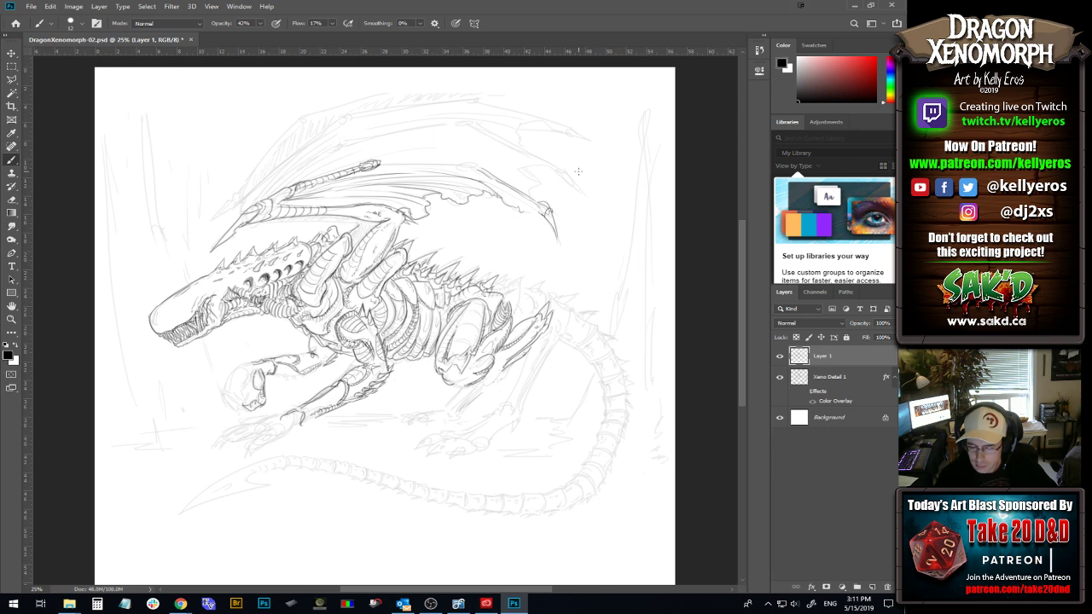
pyautogui.hotkey('ctrl', 'z')
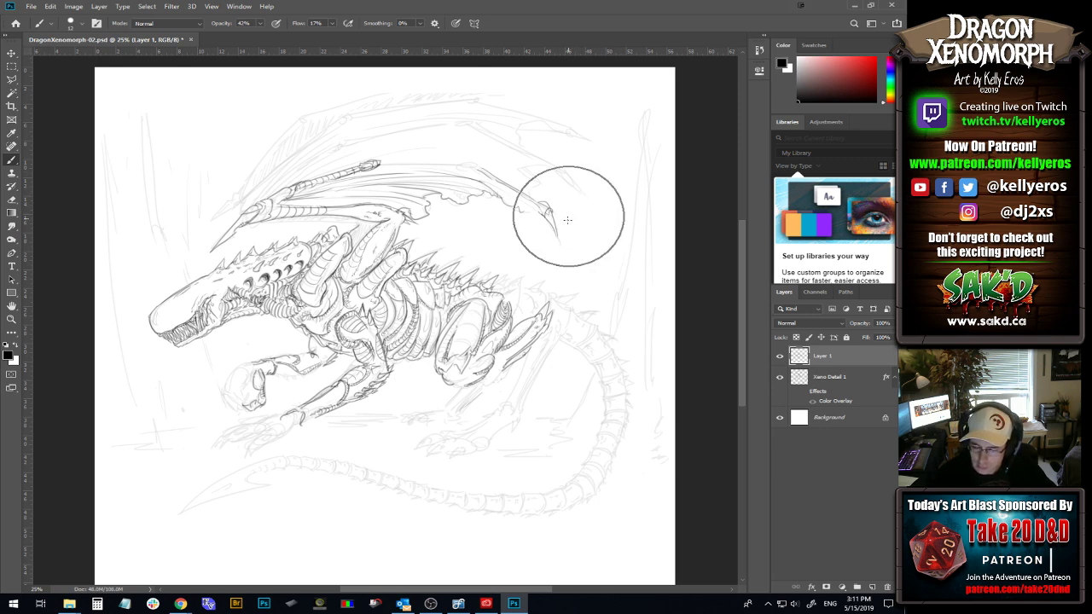
pyautogui.moveTo(547, 219)
pyautogui.mouseDown()
pyautogui.moveTo(561, 243)
pyautogui.moveTo(560, 225)
pyautogui.mouseUp()
pyautogui.hotkey('ctrl', 'z')
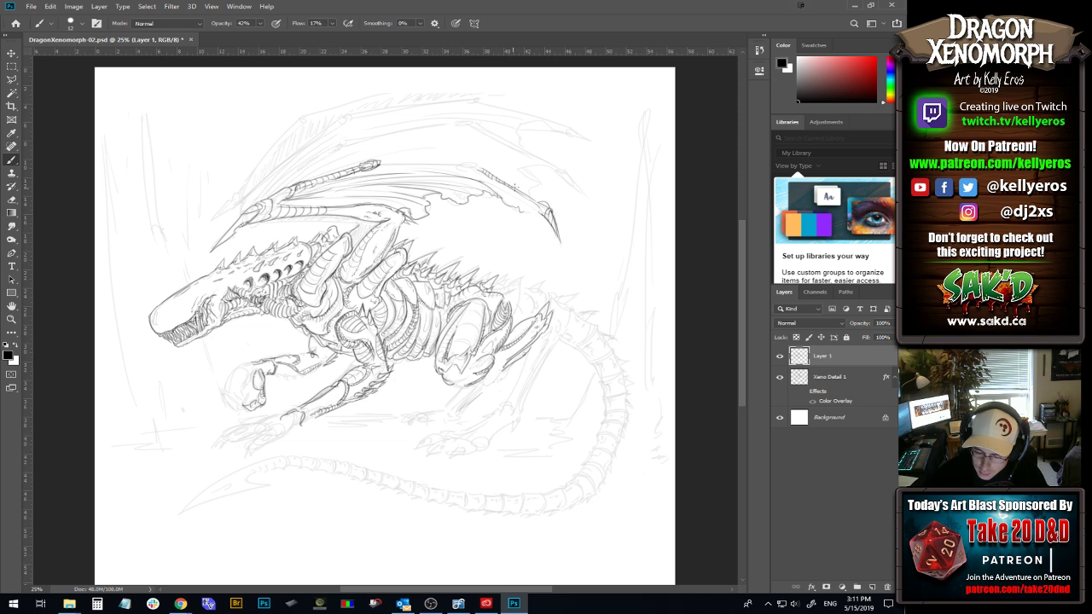
pyautogui.moveTo(520, 190); pyautogui.dragTo(546, 207)
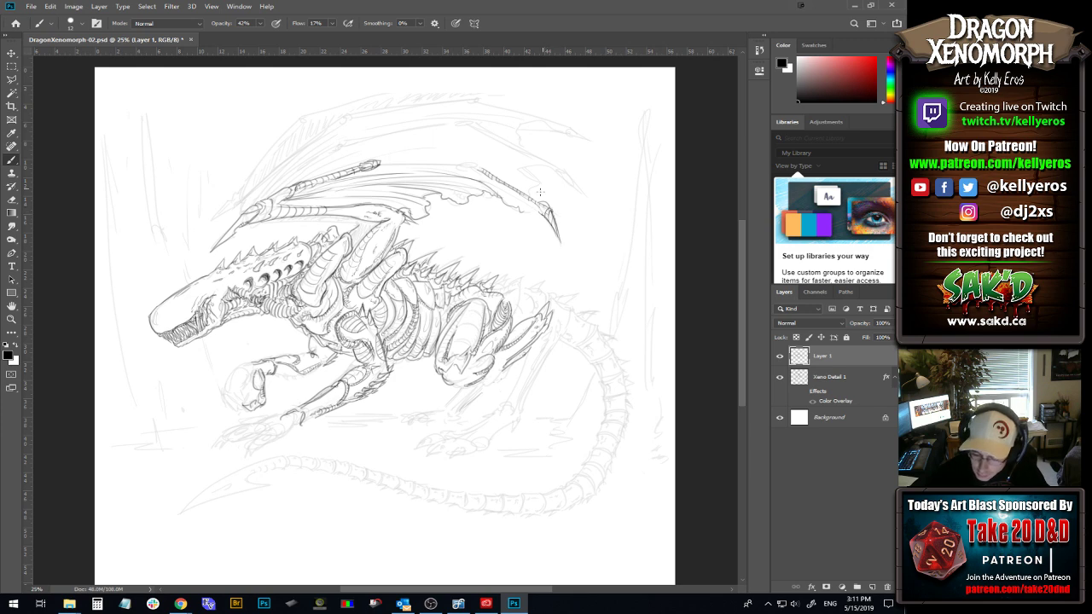
pyautogui.moveTo(529, 198); pyautogui.dragTo(532, 200)
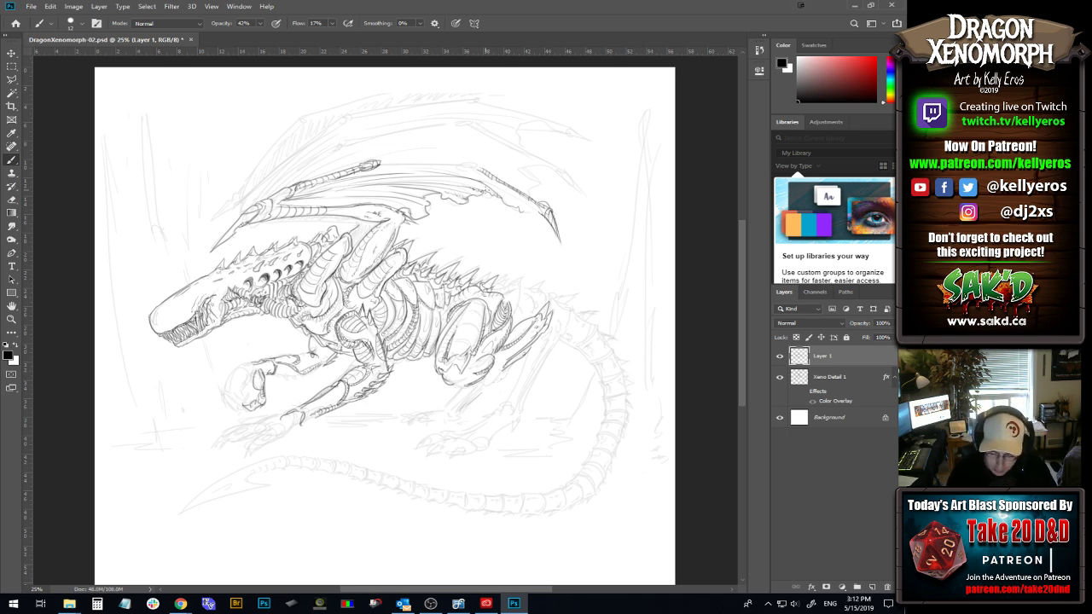
# Draw the toes and curved claws of the planted hind foot over the faint sketch.
pyautogui.moveTo(443, 446)
pyautogui.mouseDown()
pyautogui.moveTo(422, 438)
pyautogui.moveTo(435, 437)
pyautogui.moveTo(415, 446)
pyautogui.moveTo(453, 437)
pyautogui.mouseUp()
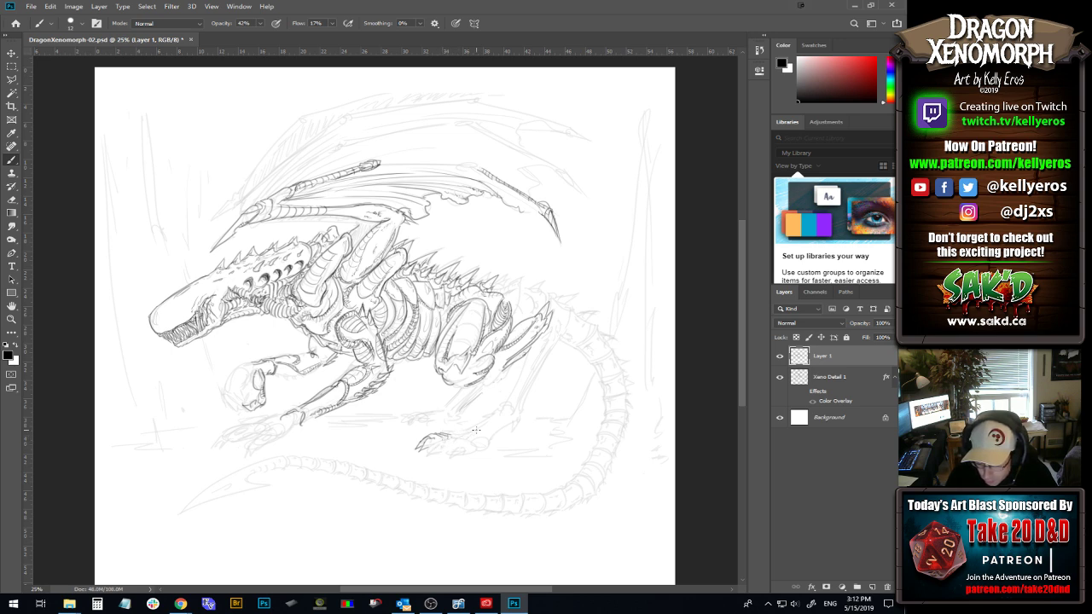
pyautogui.moveTo(433, 455); pyautogui.dragTo(441, 450)
pyautogui.moveTo(435, 451); pyautogui.dragTo(442, 442)
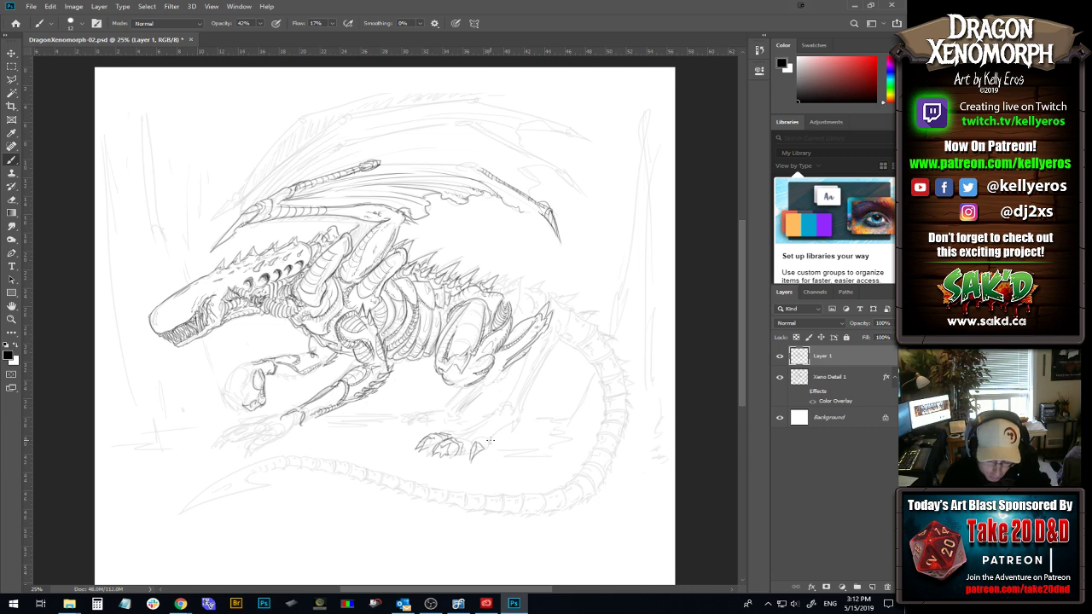
pyautogui.hotkey('ctrl', 'z')
pyautogui.hotkey('ctrl', 'z')
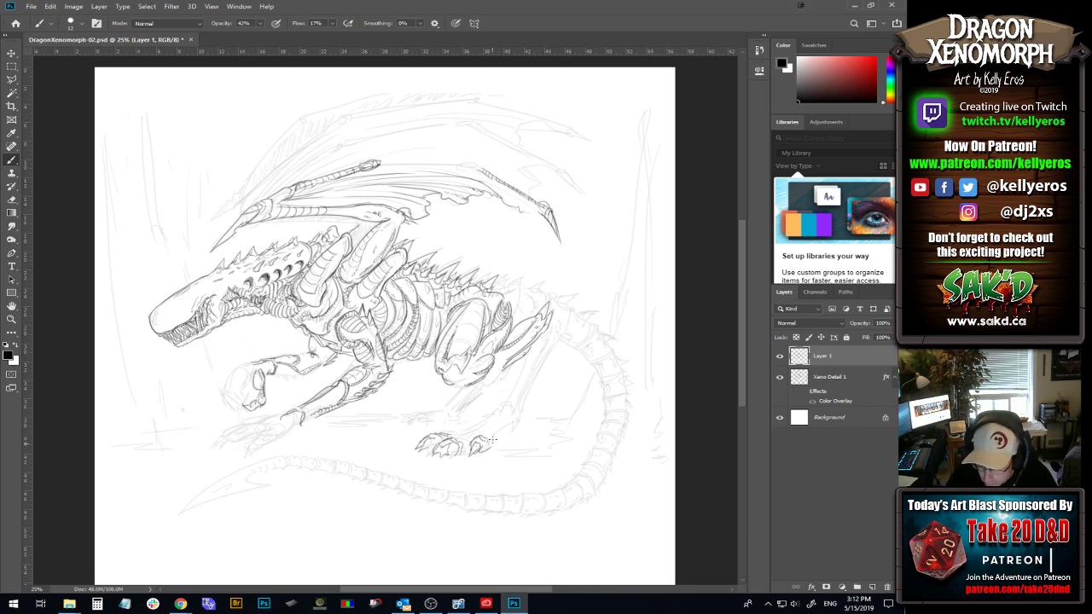
# Draw the heel, ankle joint and front contour of the hind lower leg above the clawed foot.
pyautogui.moveTo(494, 437)
pyautogui.mouseDown()
pyautogui.moveTo(491, 446)
pyautogui.moveTo(514, 423)
pyautogui.mouseUp()
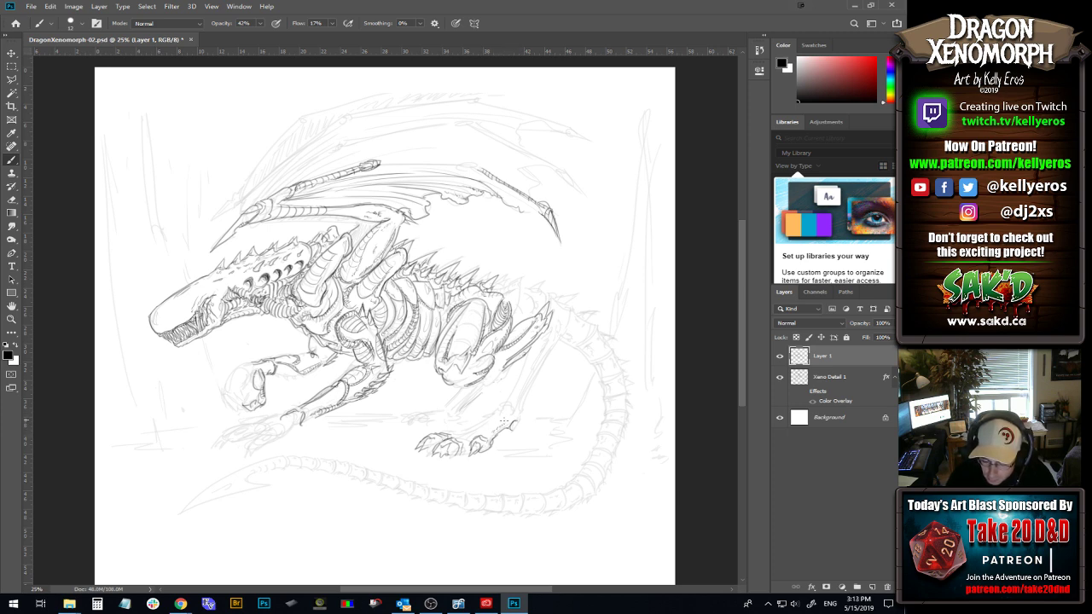
pyautogui.moveTo(510, 409)
pyautogui.mouseDown()
pyautogui.moveTo(494, 435)
pyautogui.moveTo(523, 399)
pyautogui.mouseUp()
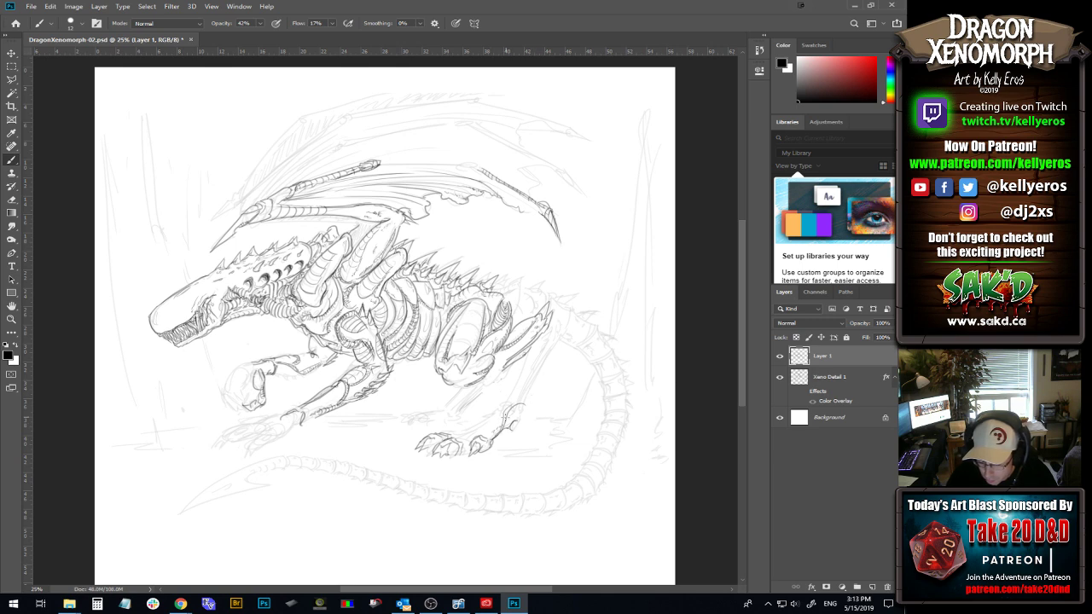
pyautogui.moveTo(513, 408)
pyautogui.mouseDown()
pyautogui.moveTo(531, 376)
pyautogui.moveTo(522, 403)
pyautogui.mouseUp()
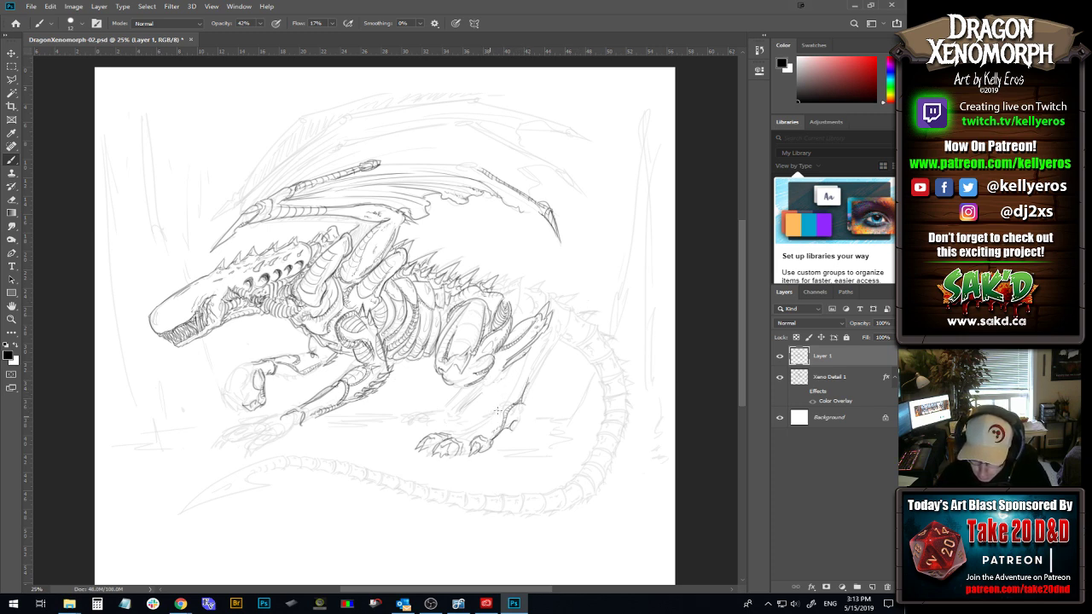
pyautogui.moveTo(512, 404)
pyautogui.mouseDown()
pyautogui.moveTo(498, 408)
pyautogui.moveTo(515, 393)
pyautogui.moveTo(476, 433)
pyautogui.moveTo(522, 385)
pyautogui.moveTo(515, 395)
pyautogui.mouseUp()
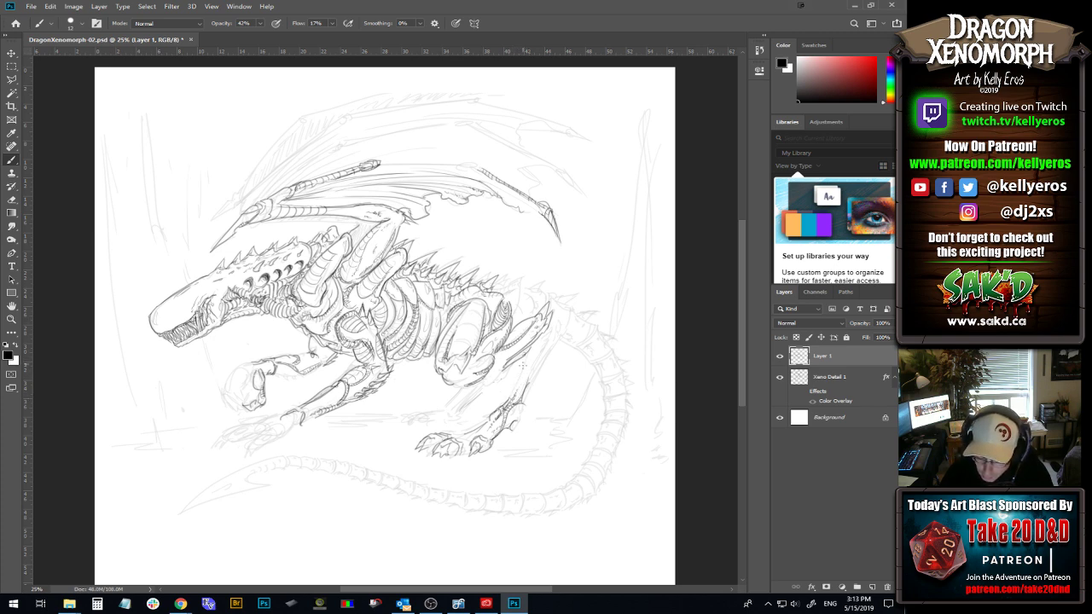
pyautogui.moveTo(526, 360); pyautogui.dragTo(512, 404)
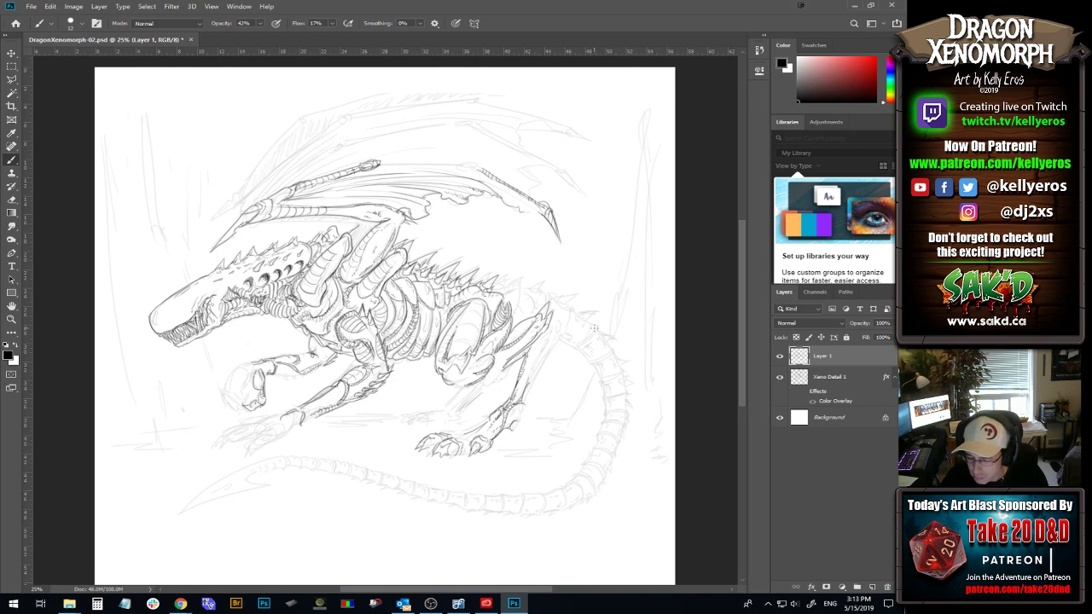
# Outline the tail segment behind the hind leg with its ring edges and a pointed spike on top.
pyautogui.moveTo(593, 325); pyautogui.dragTo(588, 339)
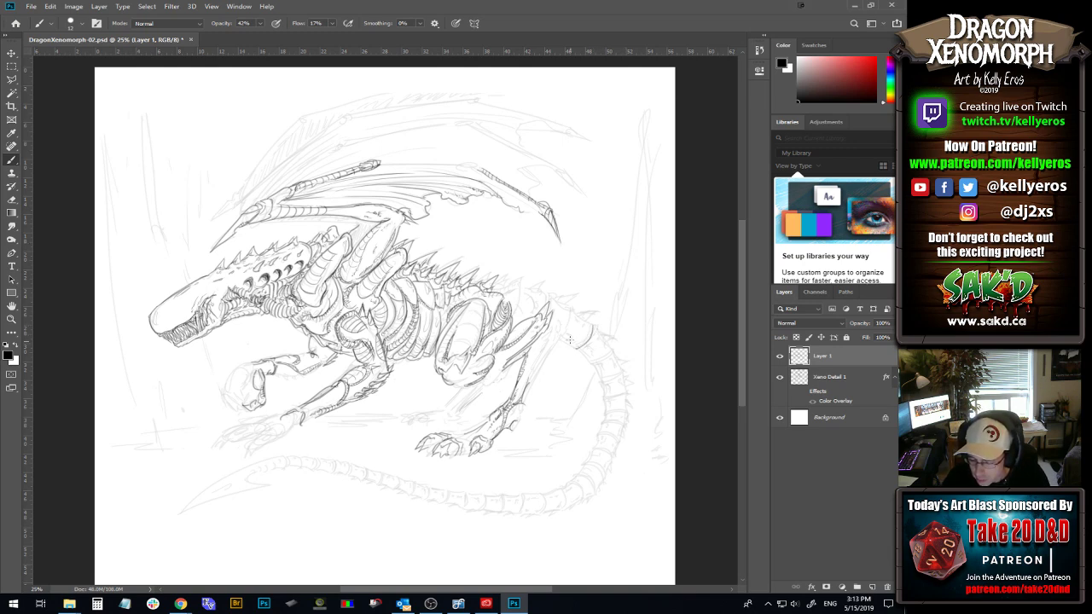
pyautogui.moveTo(570, 346)
pyautogui.mouseDown()
pyautogui.moveTo(586, 344)
pyautogui.moveTo(594, 324)
pyautogui.mouseUp()
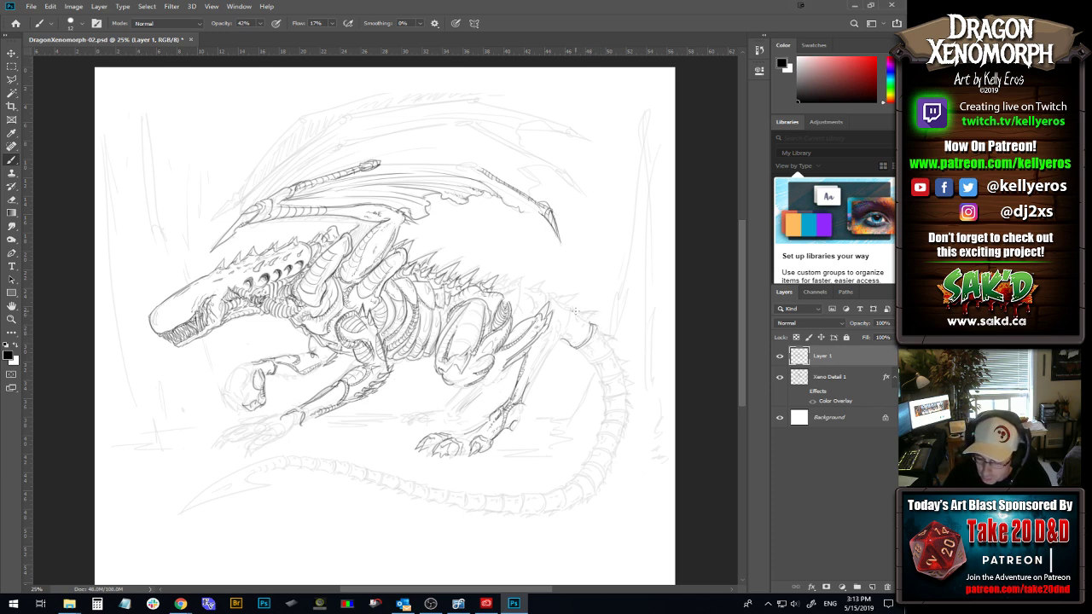
pyautogui.moveTo(598, 320); pyautogui.dragTo(585, 315)
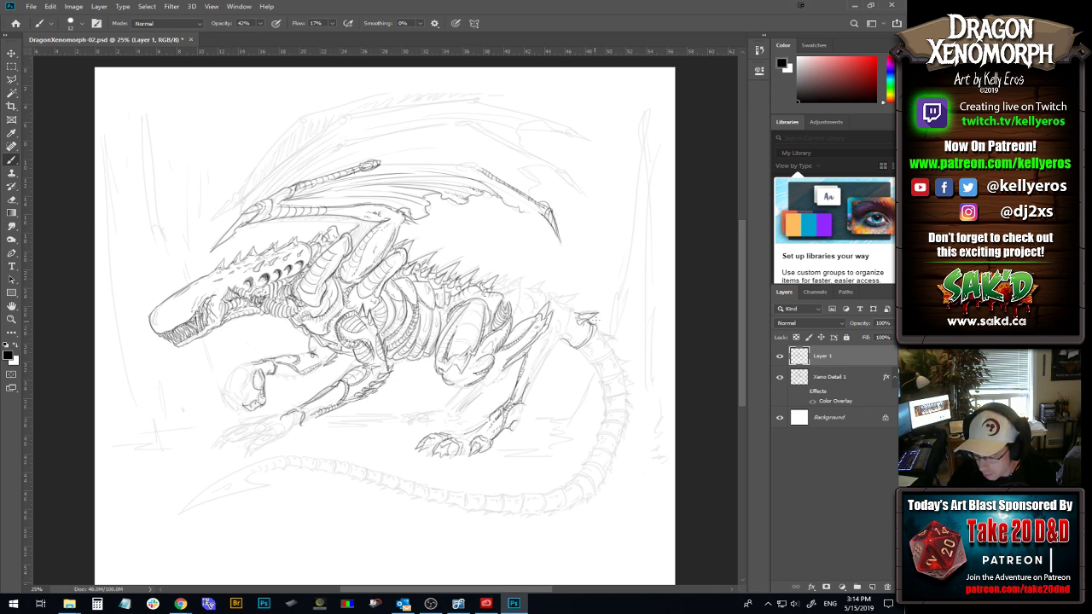
pyautogui.moveTo(570, 320); pyautogui.dragTo(563, 338)
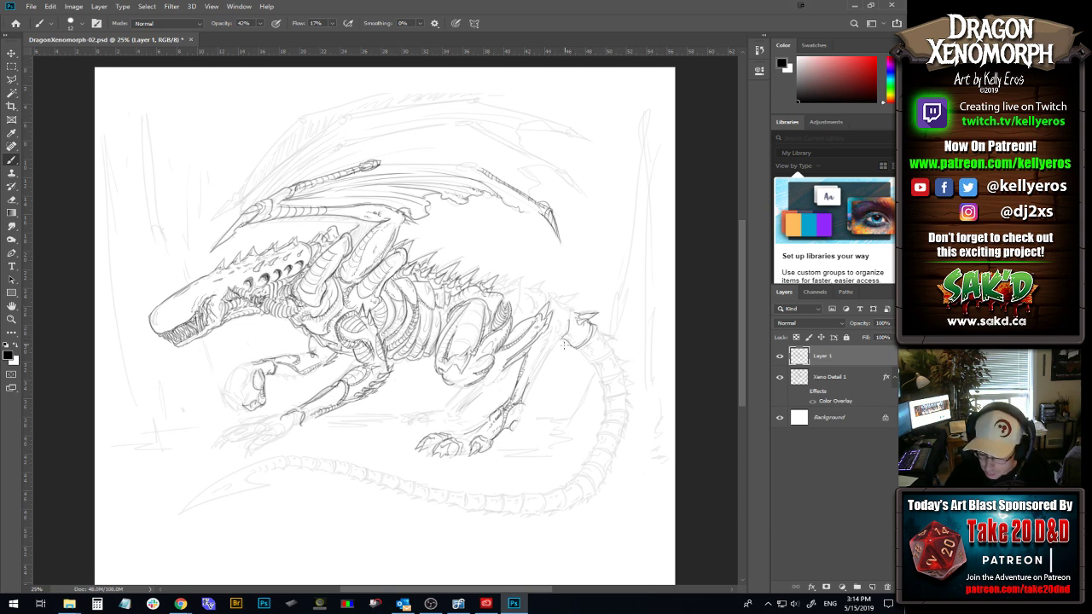
# Draw the rear contour of the hind leg from the lower leg up to the tail segment.
pyautogui.moveTo(533, 380); pyautogui.dragTo(571, 332)
pyautogui.hotkey('ctrl', 'z')
pyautogui.moveTo(532, 380); pyautogui.dragTo(573, 331)
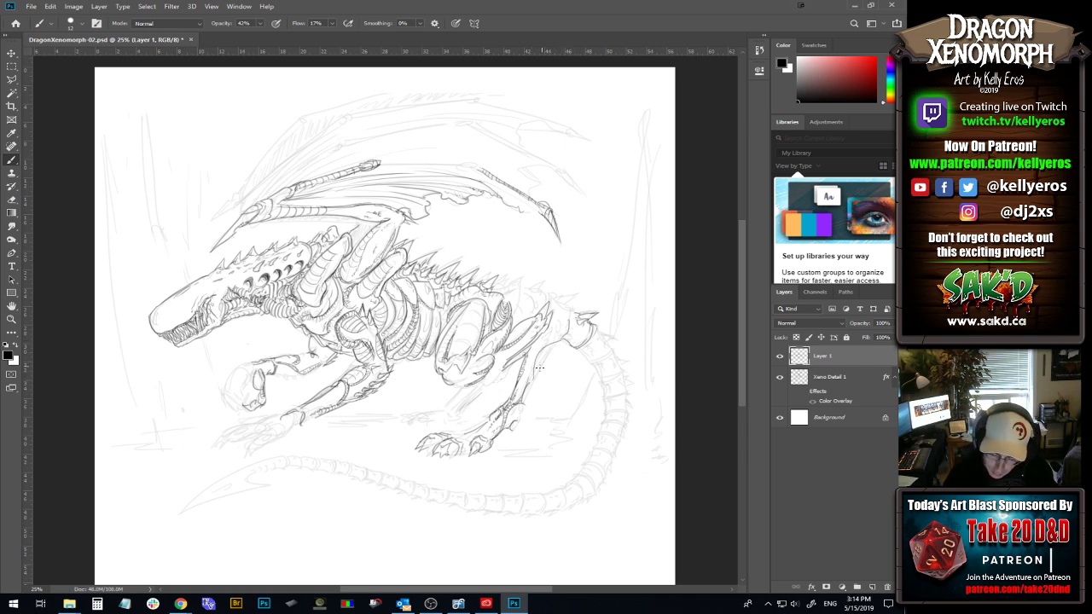
pyautogui.moveTo(532, 380); pyautogui.dragTo(569, 333)
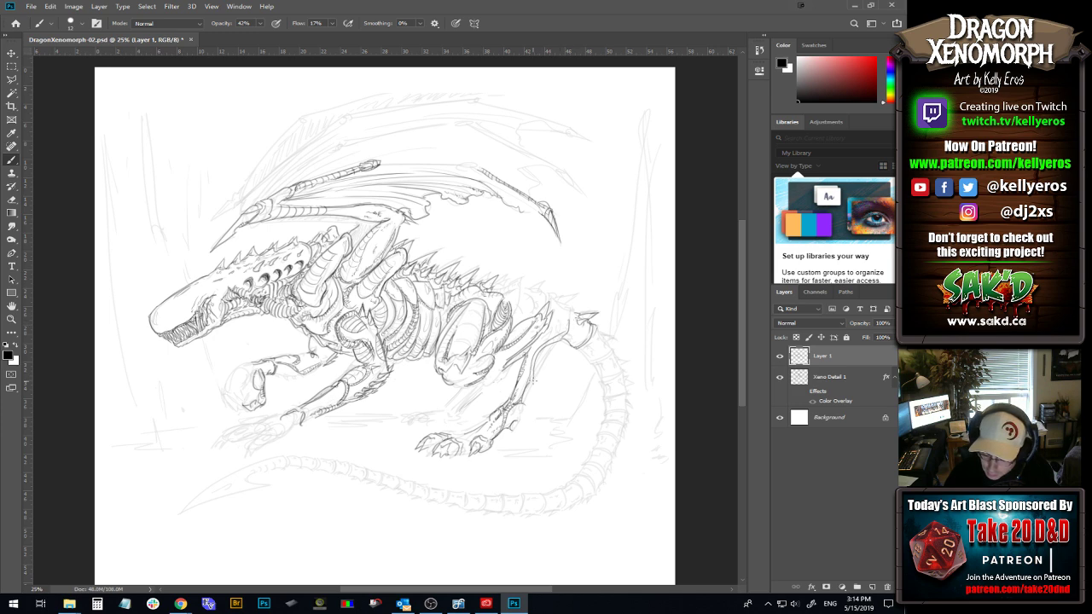
pyautogui.moveTo(534, 380); pyautogui.dragTo(547, 343)
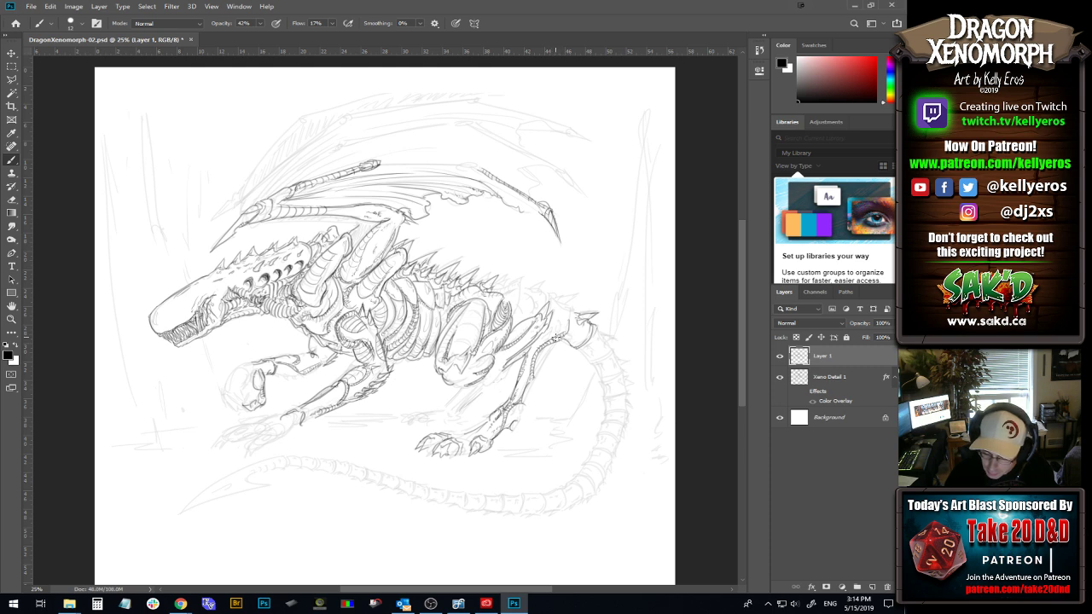
pyautogui.hotkey('ctrl', 'z')
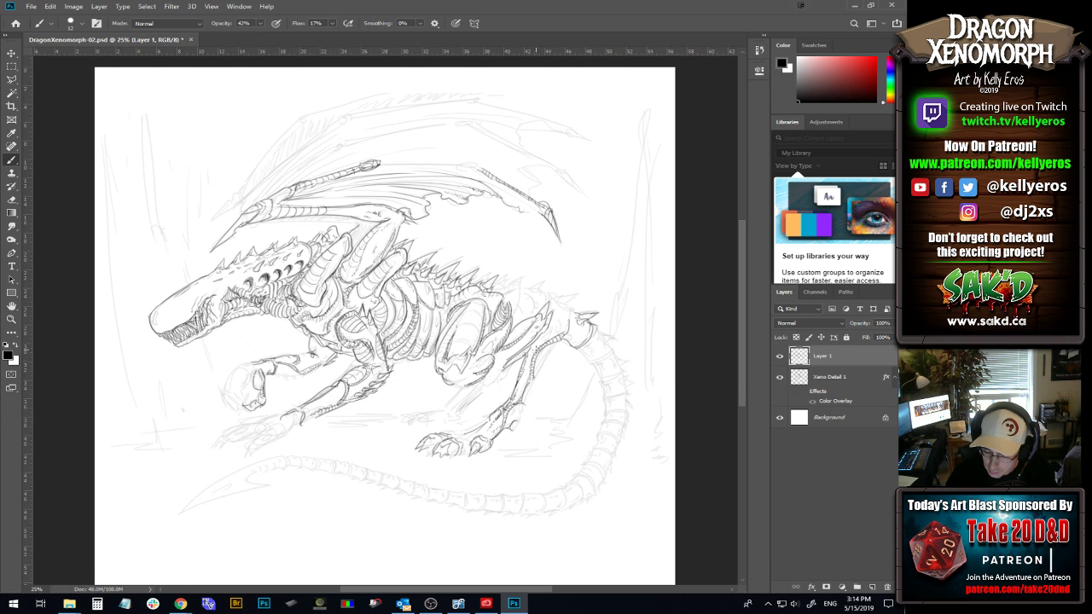
# Add contour and ribbing detail lines to the hind thigh, undoing the stray stroke on the leg behind it.
pyautogui.moveTo(542, 343); pyautogui.dragTo(561, 331)
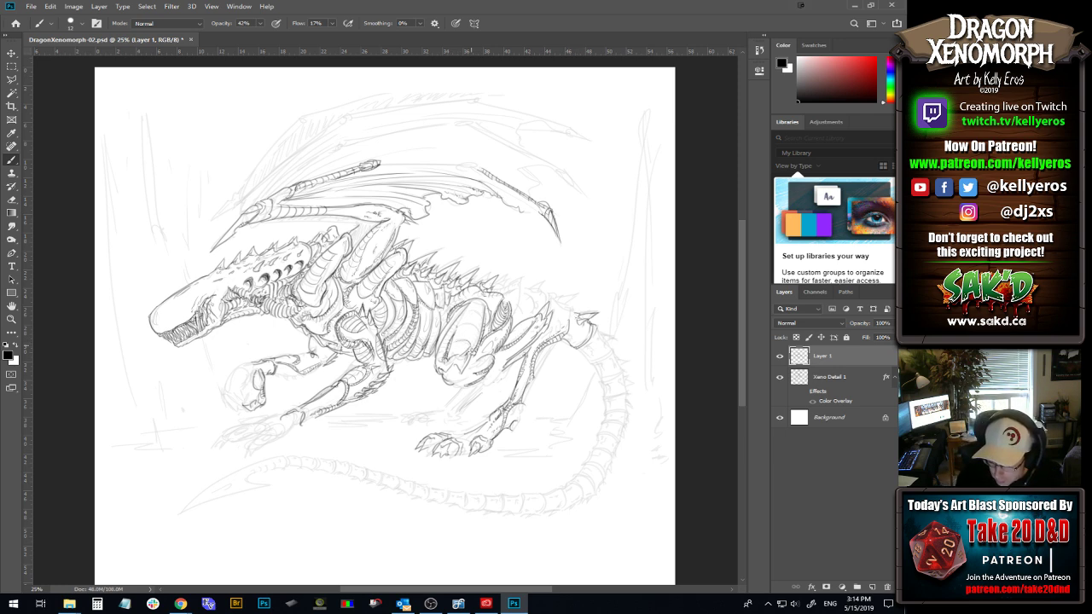
pyautogui.hotkey('ctrl', 'z')
pyautogui.moveTo(458, 340)
pyautogui.mouseDown()
pyautogui.moveTo(477, 349)
pyautogui.moveTo(476, 326)
pyautogui.mouseUp()
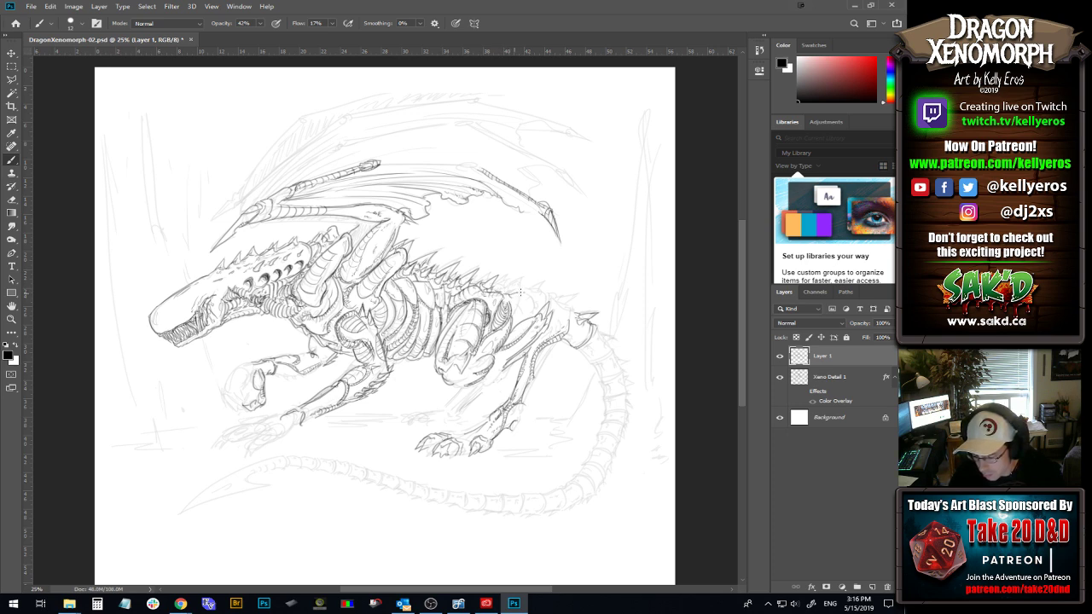
pyautogui.press('ctrl')
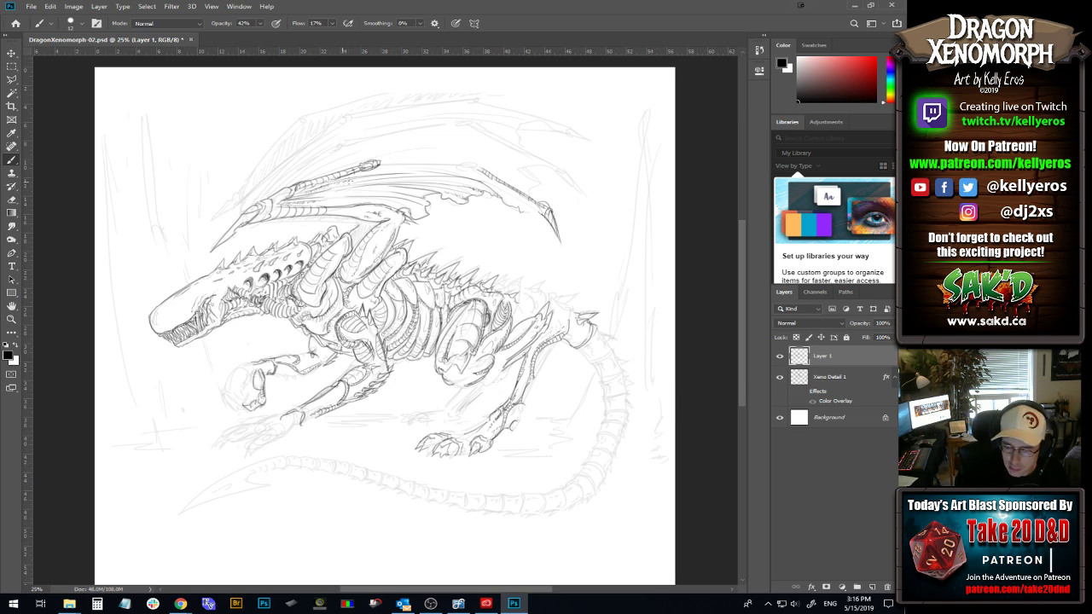
# Add fold lines to the near wing's membrane and save the document.
pyautogui.moveTo(330, 185); pyautogui.dragTo(352, 177)
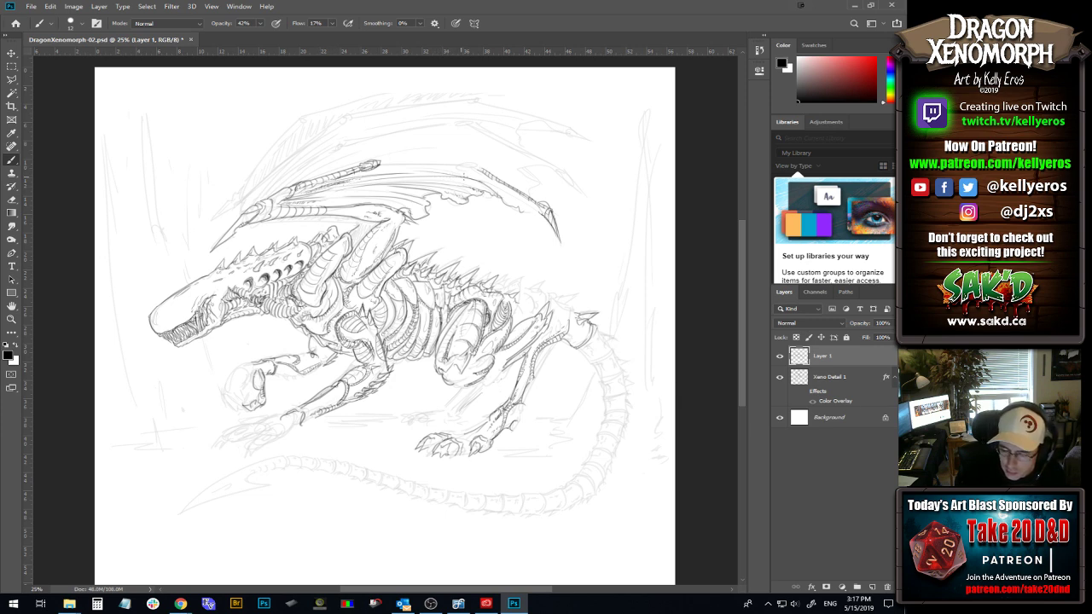
pyautogui.moveTo(404, 183); pyautogui.dragTo(475, 196)
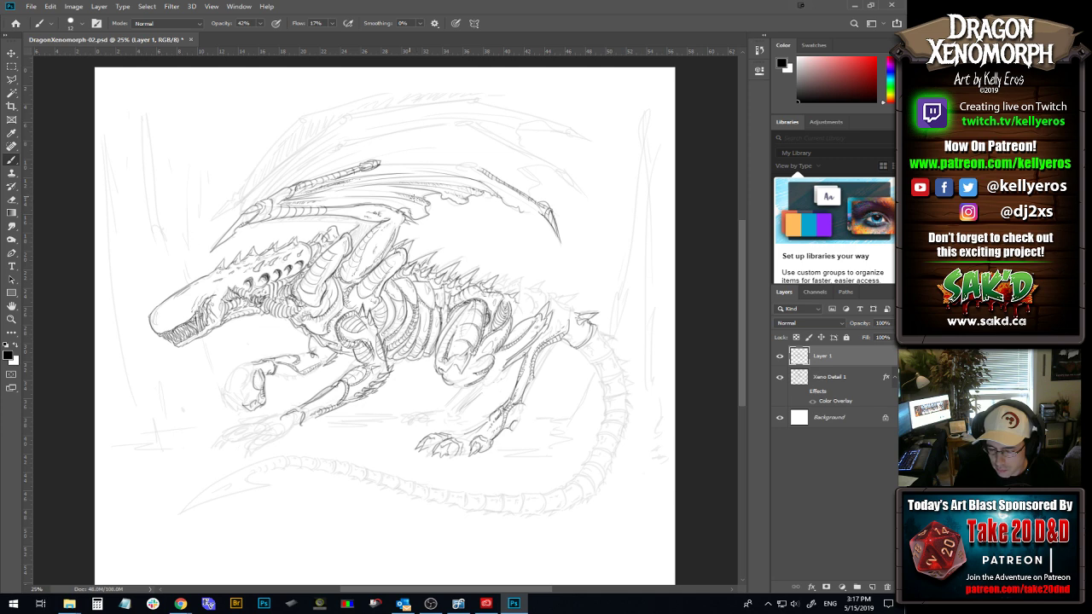
pyautogui.rightClick(410, 194)
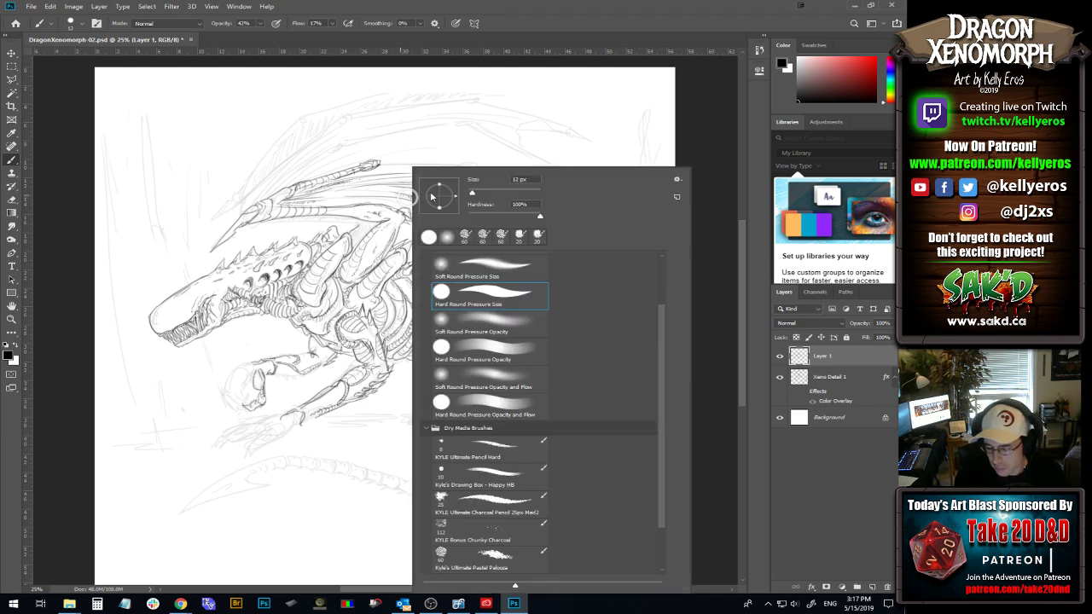
pyautogui.click(648, 20)
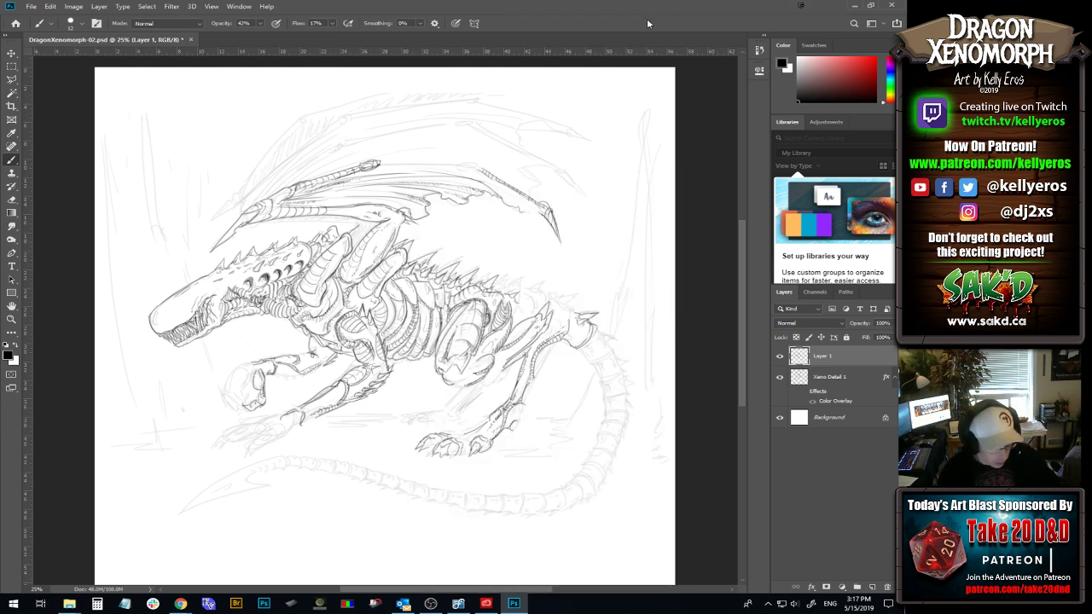
pyautogui.hotkey('ctrl', 's')
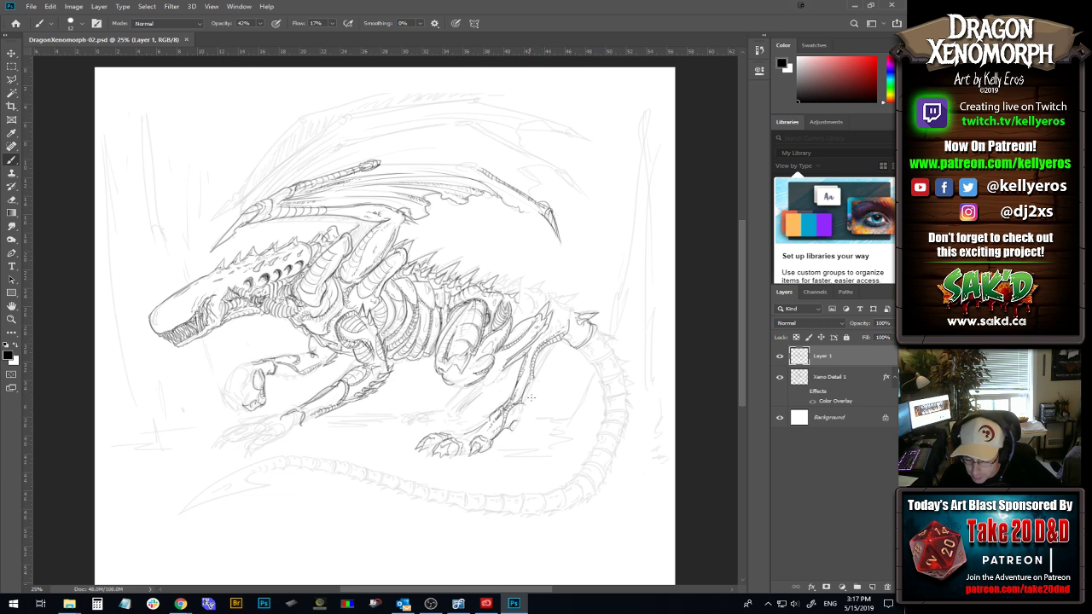
# Add detail strokes to the planted hind leg's shin, ankle and the top of its clawed foot.
pyautogui.moveTo(528, 400); pyautogui.dragTo(532, 391)
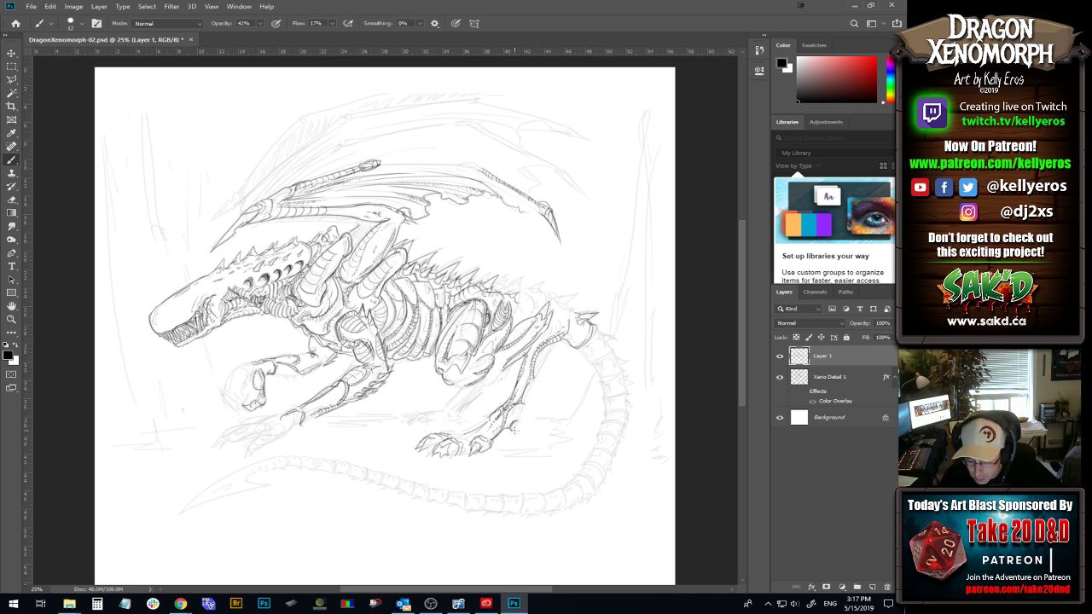
pyautogui.moveTo(467, 431)
pyautogui.mouseDown()
pyautogui.moveTo(491, 416)
pyautogui.moveTo(450, 433)
pyautogui.moveTo(469, 427)
pyautogui.mouseUp()
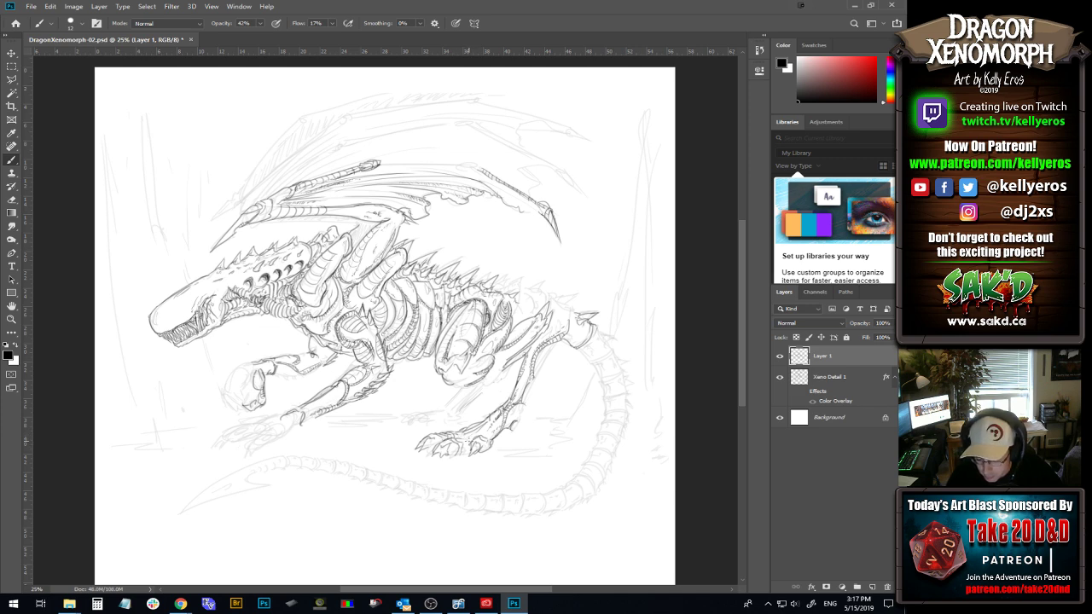
pyautogui.moveTo(459, 439); pyautogui.dragTo(466, 438)
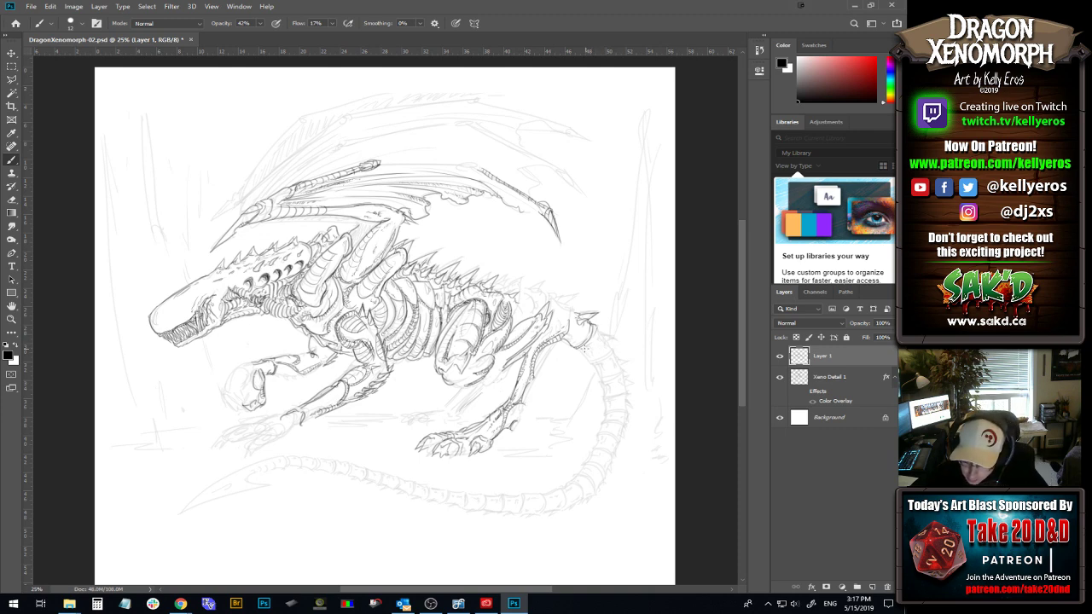
# Outline the next tail segments with ring edges and a second spike, and add texture lines where the hind leg meets the tail.
pyautogui.moveTo(582, 348); pyautogui.dragTo(589, 355)
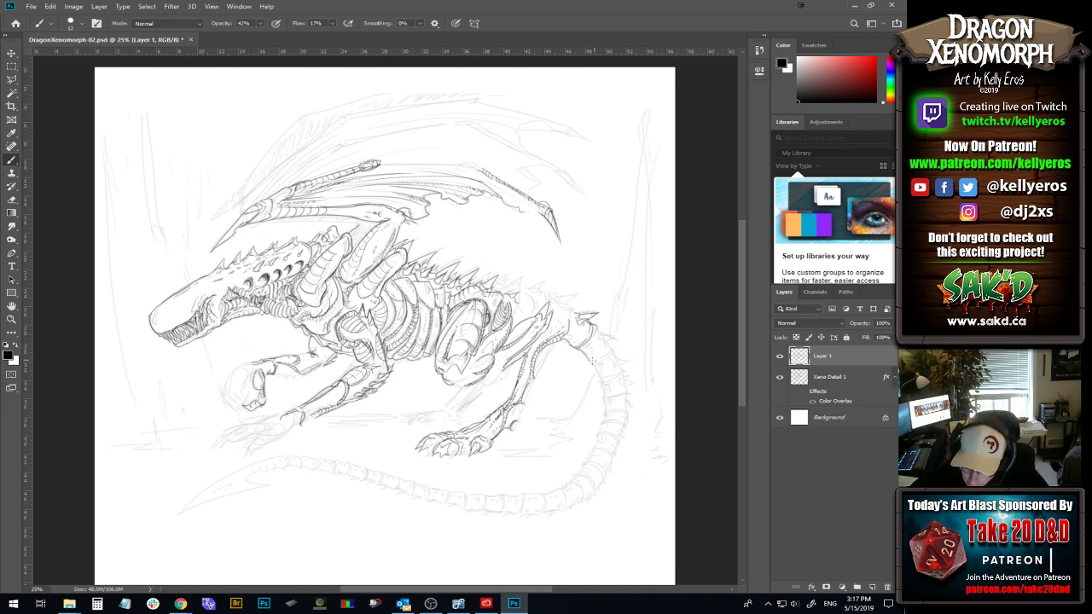
pyautogui.moveTo(595, 359)
pyautogui.mouseDown()
pyautogui.moveTo(608, 355)
pyautogui.moveTo(624, 371)
pyautogui.mouseUp()
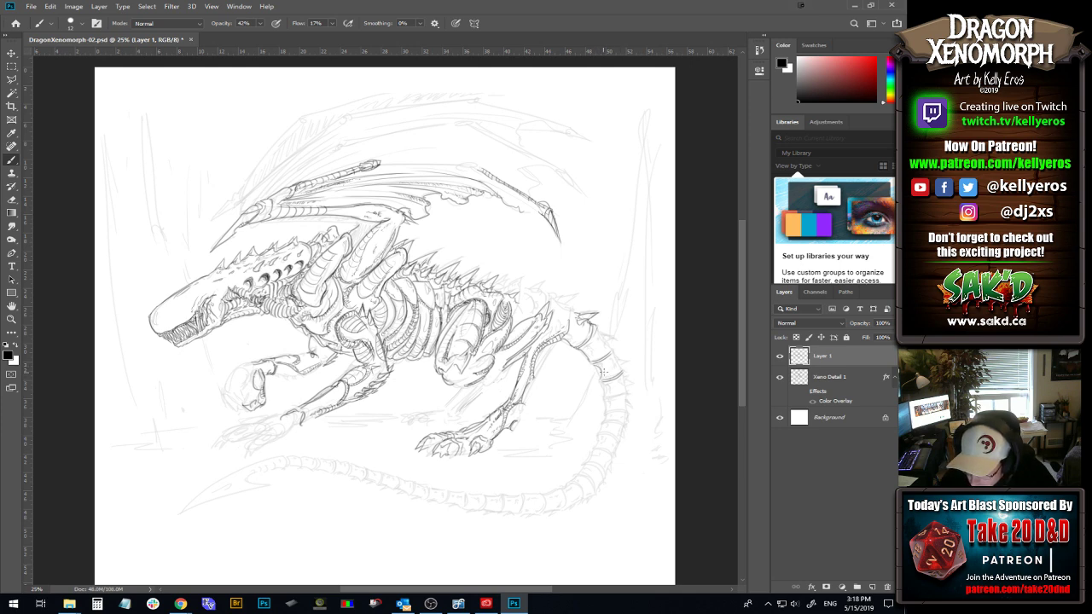
pyautogui.moveTo(596, 366); pyautogui.dragTo(602, 380)
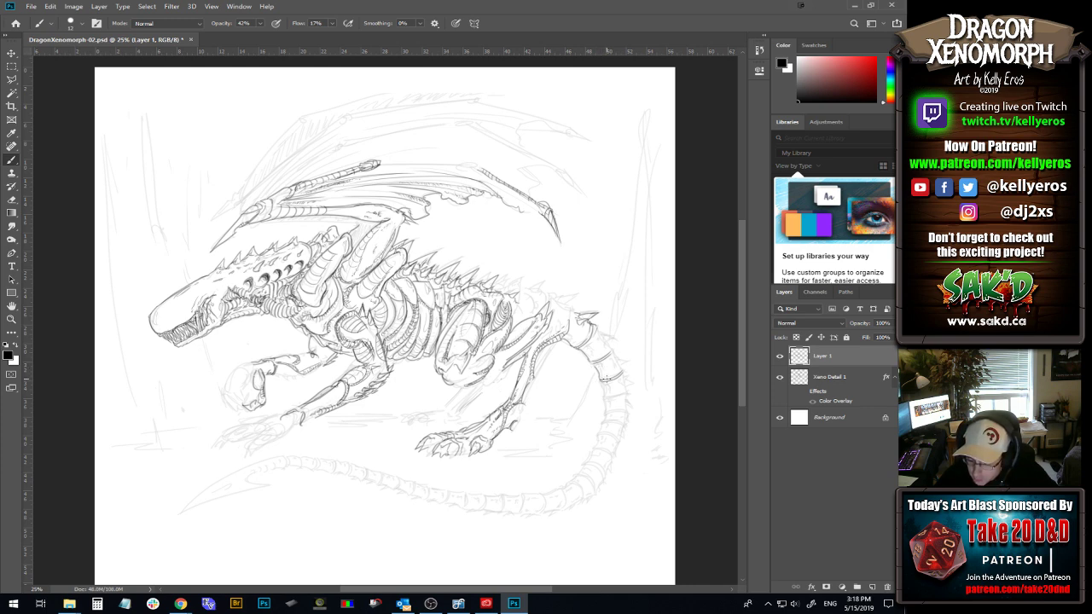
pyautogui.moveTo(592, 360); pyautogui.dragTo(599, 368)
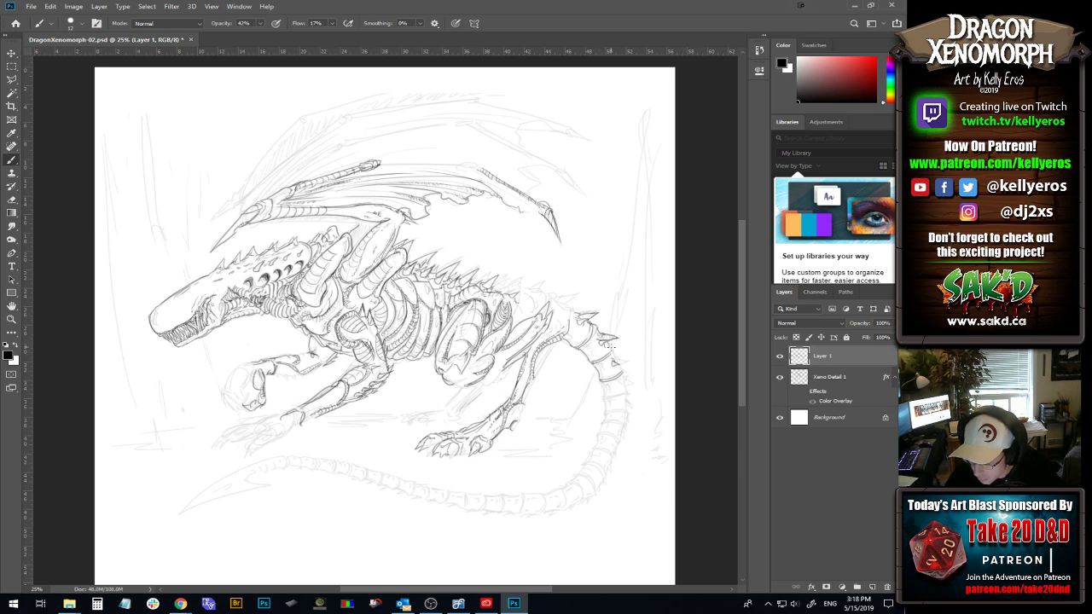
pyautogui.moveTo(593, 353)
pyautogui.mouseDown()
pyautogui.moveTo(616, 340)
pyautogui.moveTo(562, 340)
pyautogui.mouseUp()
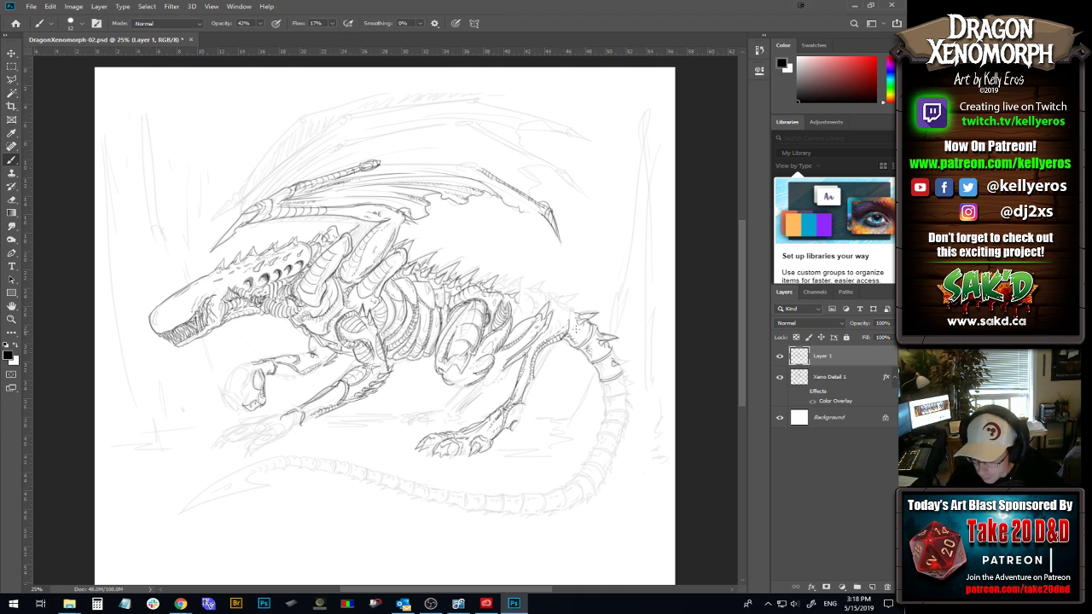
pyautogui.moveTo(549, 360)
pyautogui.mouseDown()
pyautogui.moveTo(539, 377)
pyautogui.moveTo(559, 344)
pyautogui.moveTo(553, 352)
pyautogui.mouseUp()
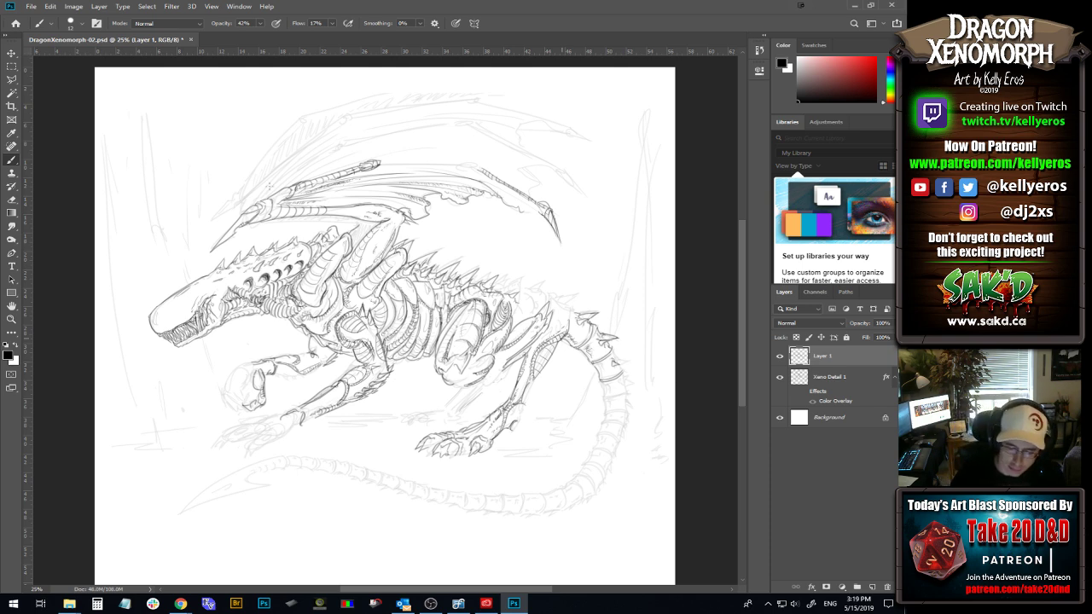
# Draw the far wing's pointed claw and its leading edge rising along the faint sketch.
pyautogui.moveTo(228, 203)
pyautogui.mouseDown()
pyautogui.moveTo(213, 223)
pyautogui.moveTo(229, 210)
pyautogui.mouseUp()
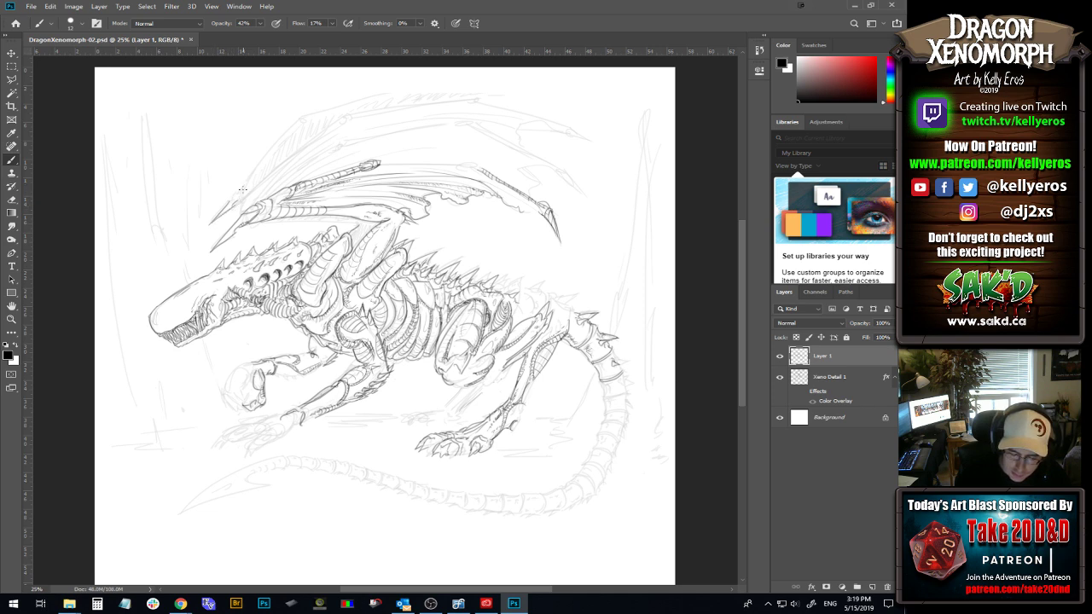
pyautogui.moveTo(229, 204); pyautogui.dragTo(241, 186)
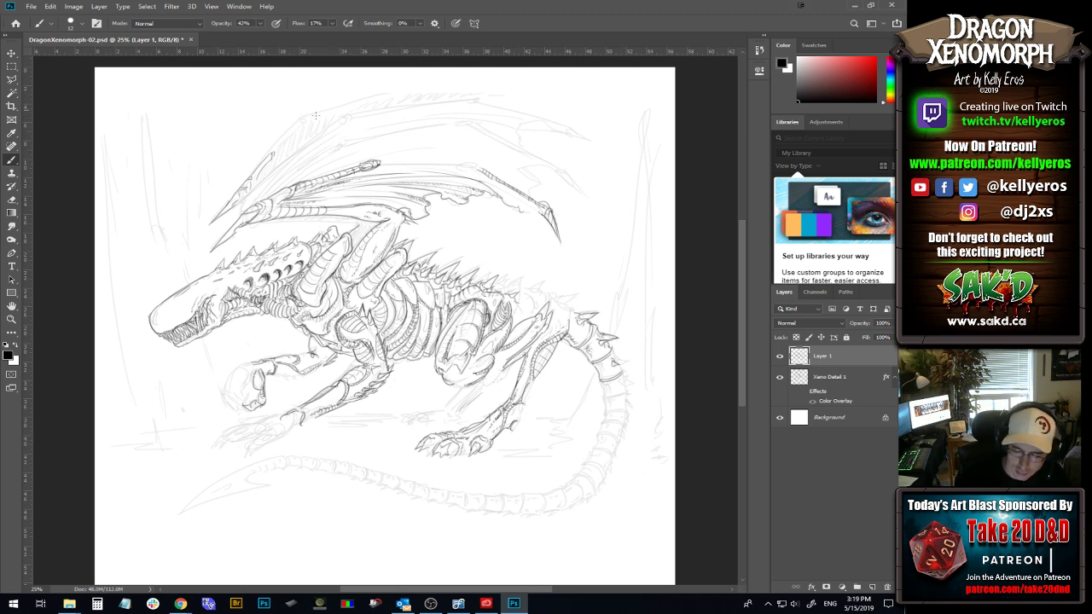
pyautogui.moveTo(274, 151); pyautogui.dragTo(312, 119)
pyautogui.moveTo(274, 151); pyautogui.dragTo(313, 120)
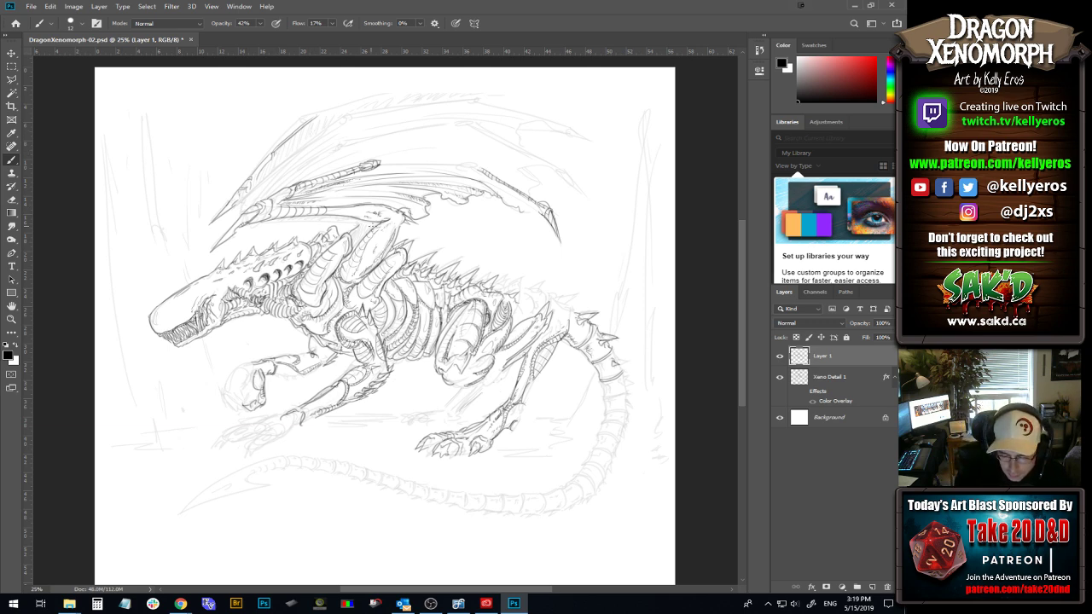
# Detail the far wing's wrist joint behind the claw and strengthen the near wing's lower membrane line.
pyautogui.moveTo(279, 217); pyautogui.dragTo(361, 225)
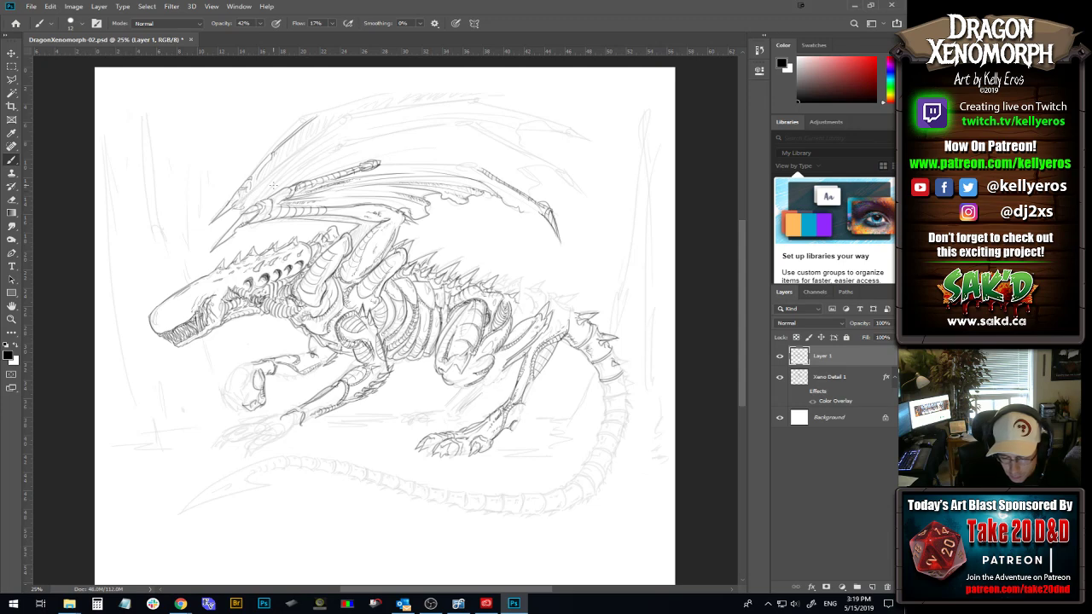
pyautogui.moveTo(238, 208); pyautogui.dragTo(251, 182)
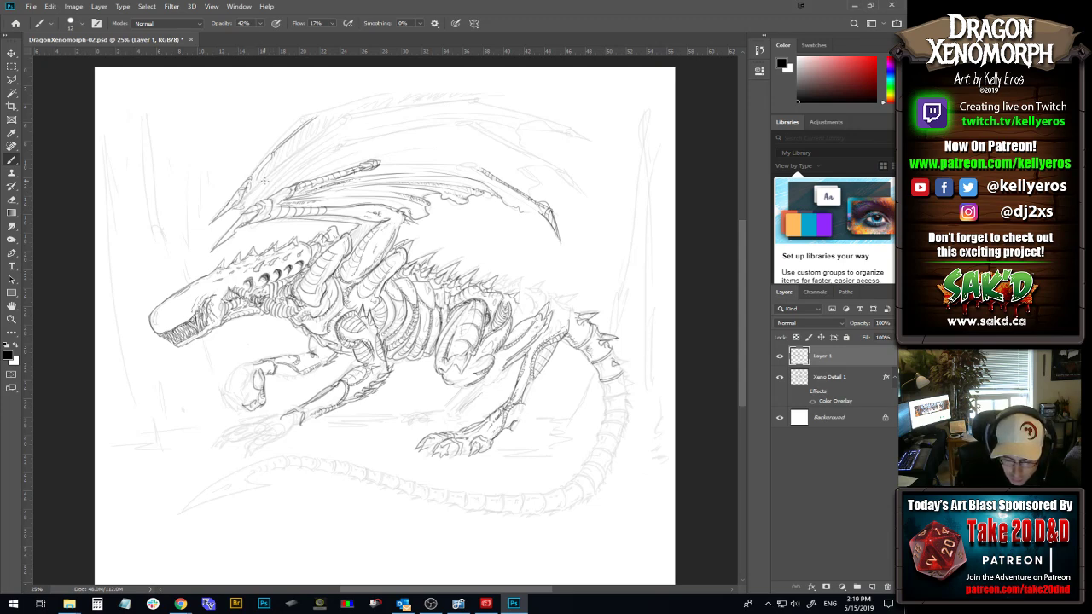
pyautogui.moveTo(254, 180); pyautogui.dragTo(252, 196)
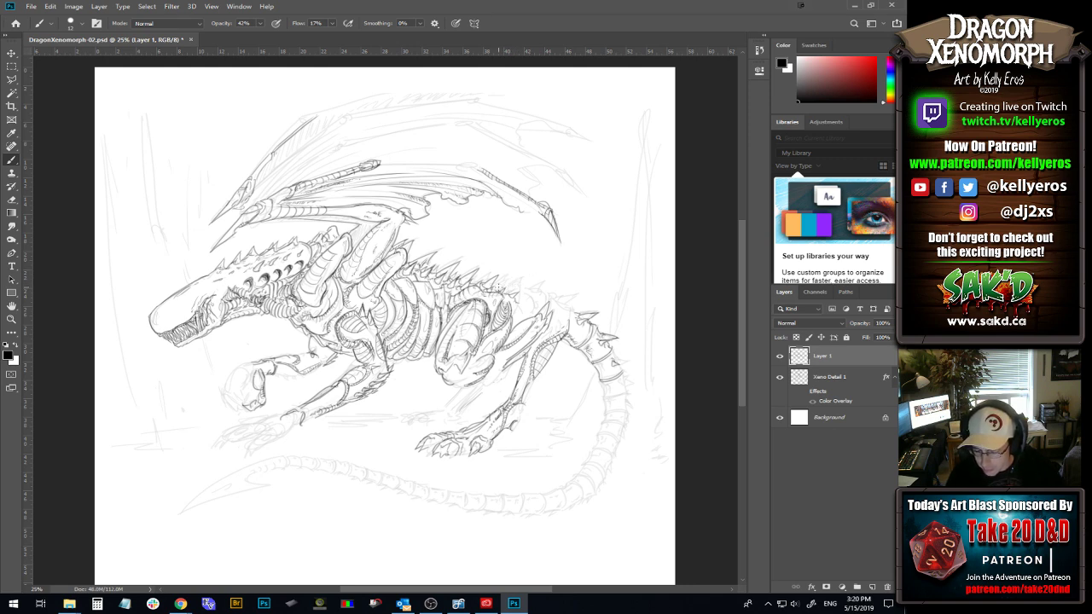
# Extend the row of back spikes toward the rump and draw the hip contours behind the thigh, undoing the unwanted strokes.
pyautogui.moveTo(506, 283); pyautogui.dragTo(512, 289)
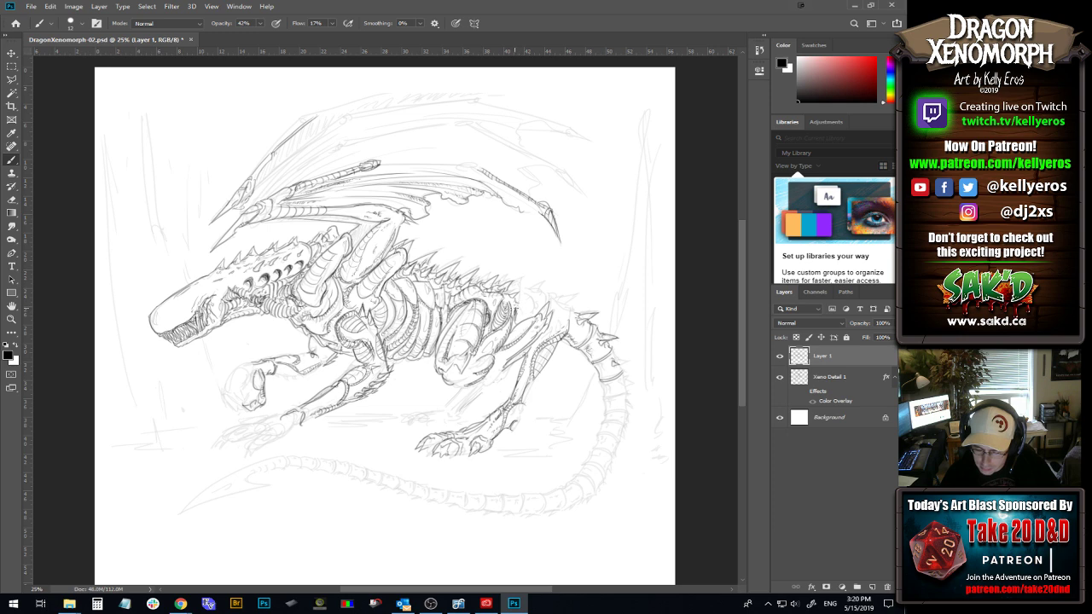
pyautogui.moveTo(518, 303); pyautogui.dragTo(515, 316)
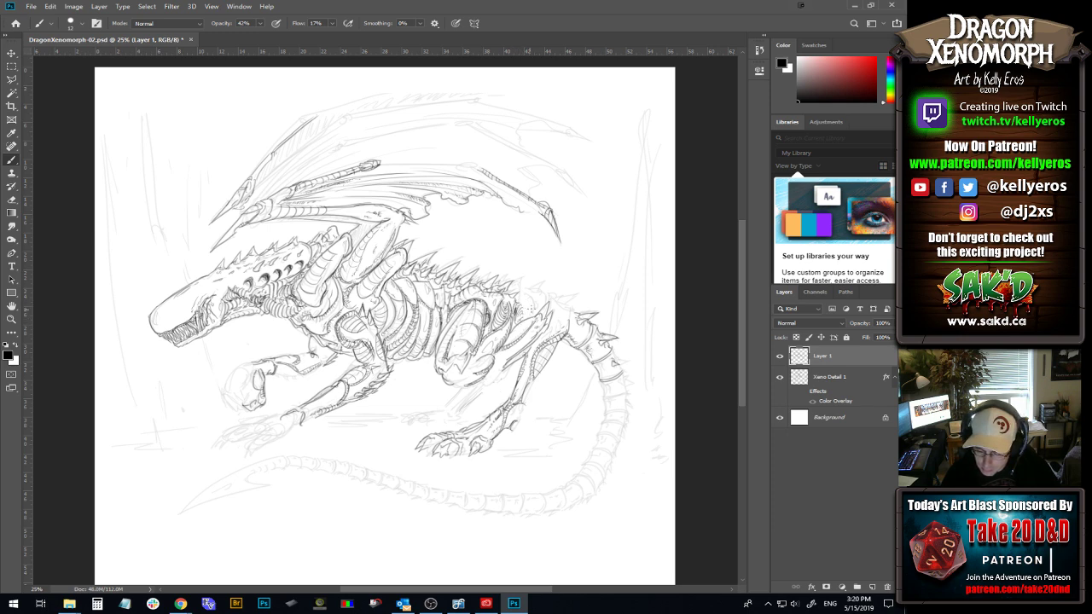
pyautogui.moveTo(527, 298)
pyautogui.mouseDown()
pyautogui.moveTo(534, 322)
pyautogui.moveTo(514, 328)
pyautogui.moveTo(516, 308)
pyautogui.mouseUp()
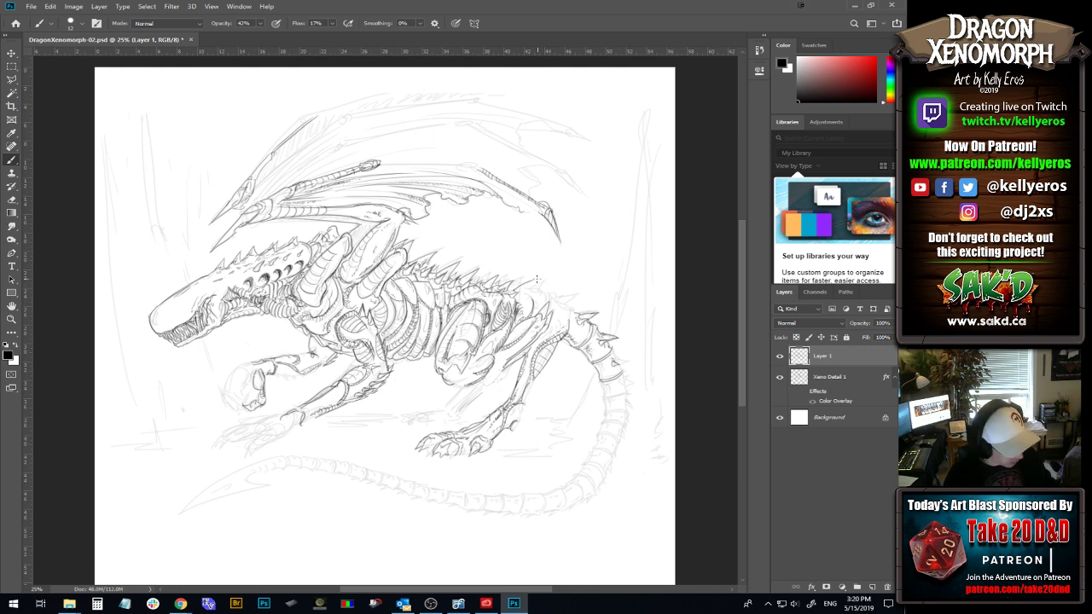
pyautogui.hotkey('ctrl', 'z')
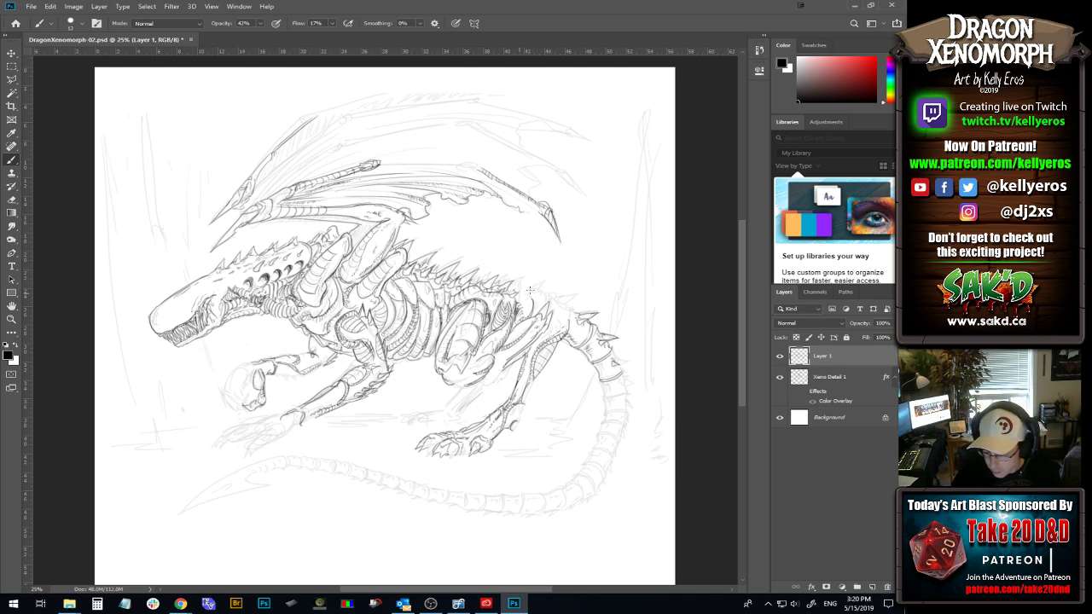
pyautogui.hotkey('ctrl', 'z')
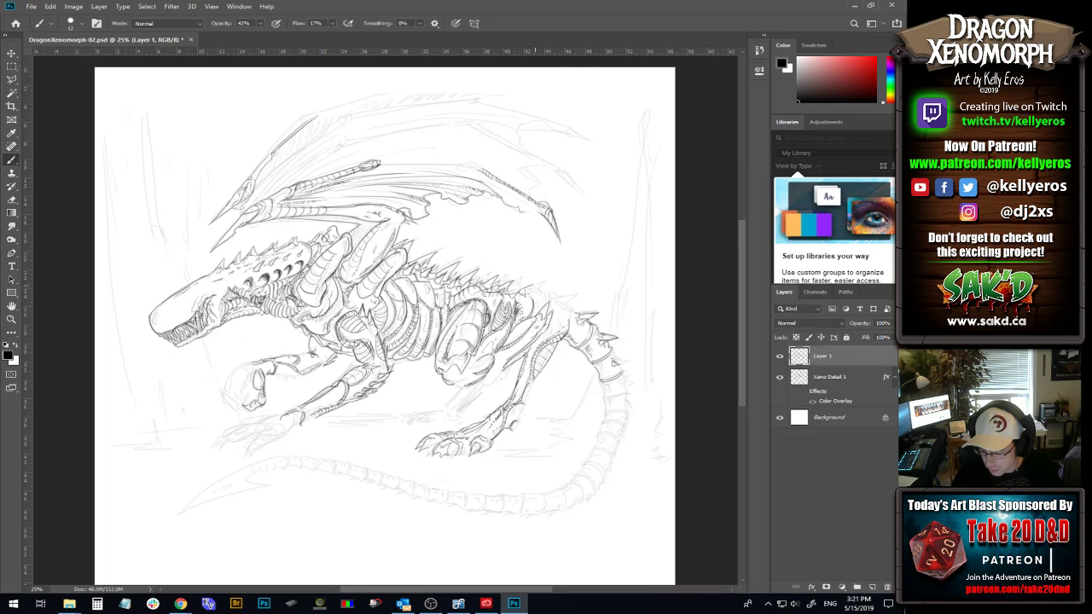
# Draw small ridges and contour lines on the hip beneath the rearmost back spikes.
pyautogui.rightClick(526, 290)
pyautogui.click(634, 18)
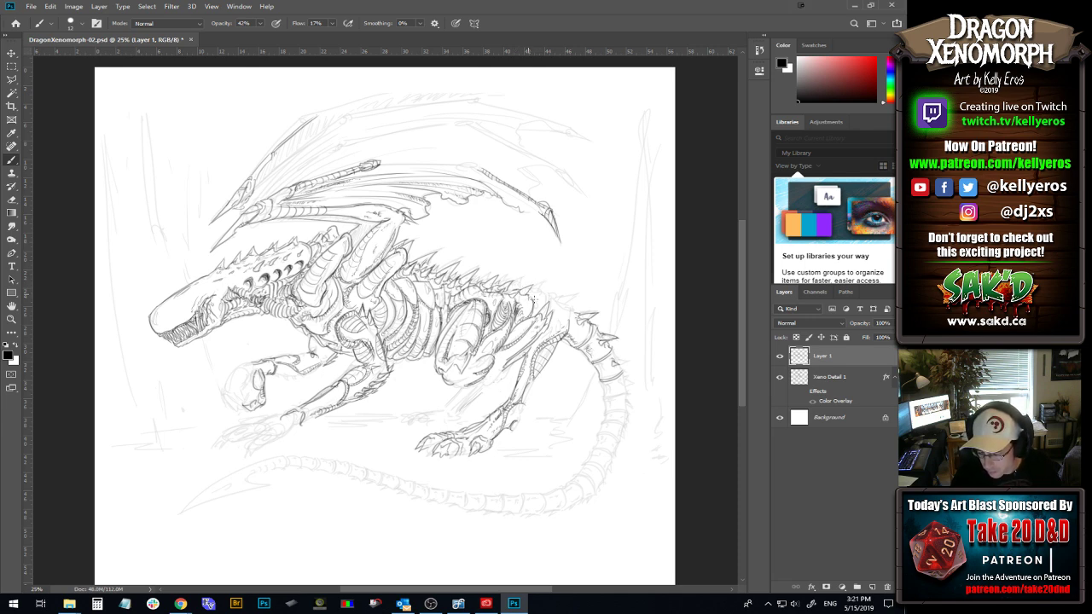
pyautogui.moveTo(522, 296); pyautogui.dragTo(529, 303)
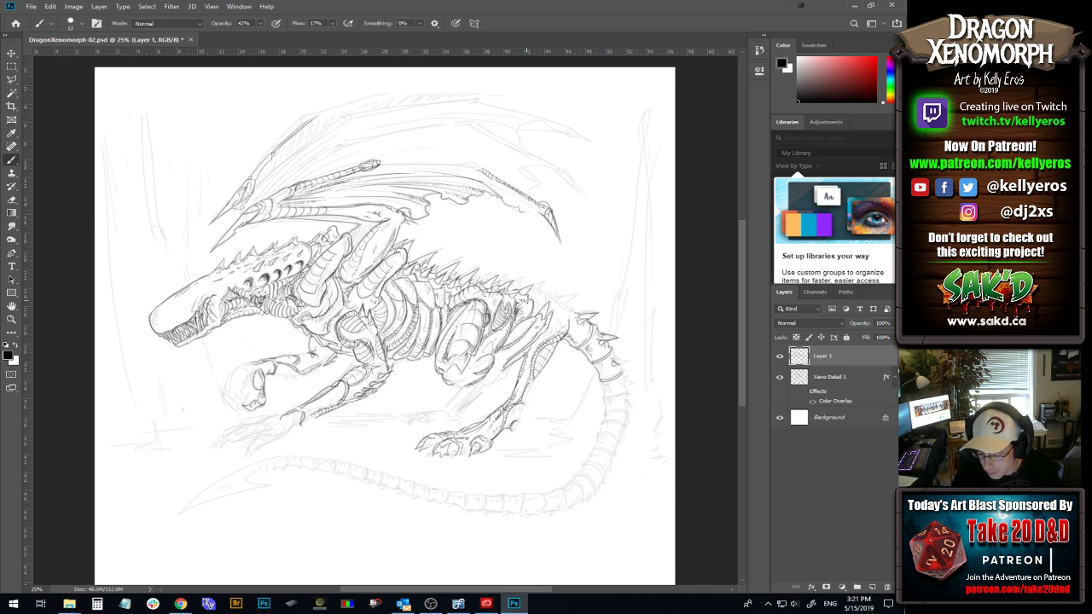
pyautogui.moveTo(526, 301); pyautogui.dragTo(527, 308)
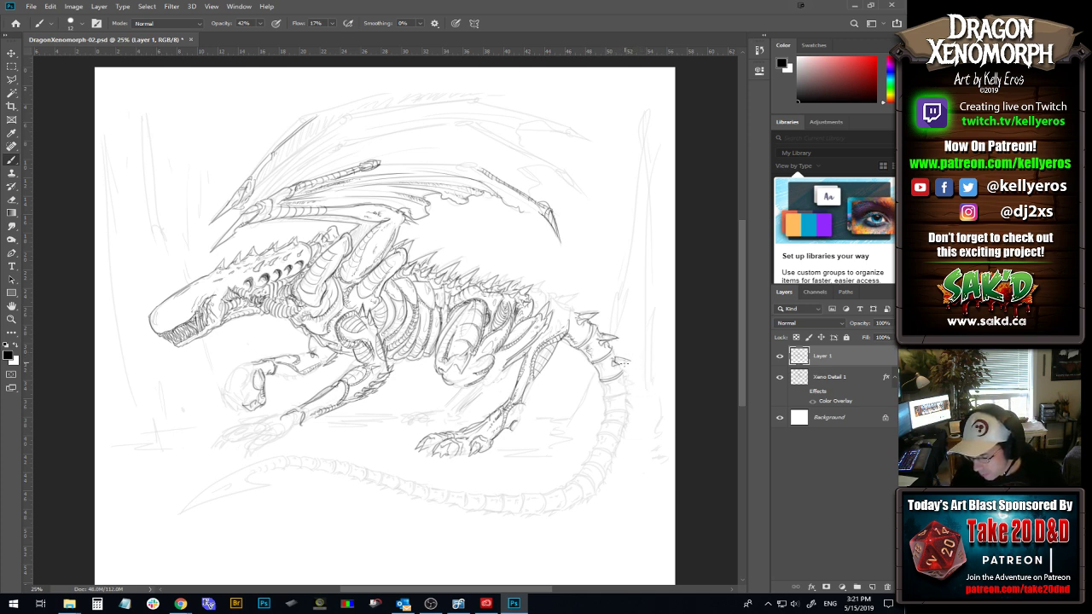
# Draw another pointed spike on the tail and add contour lines to the rear hind leg's upper part and the front knee.
pyautogui.moveTo(618, 365); pyautogui.dragTo(633, 361)
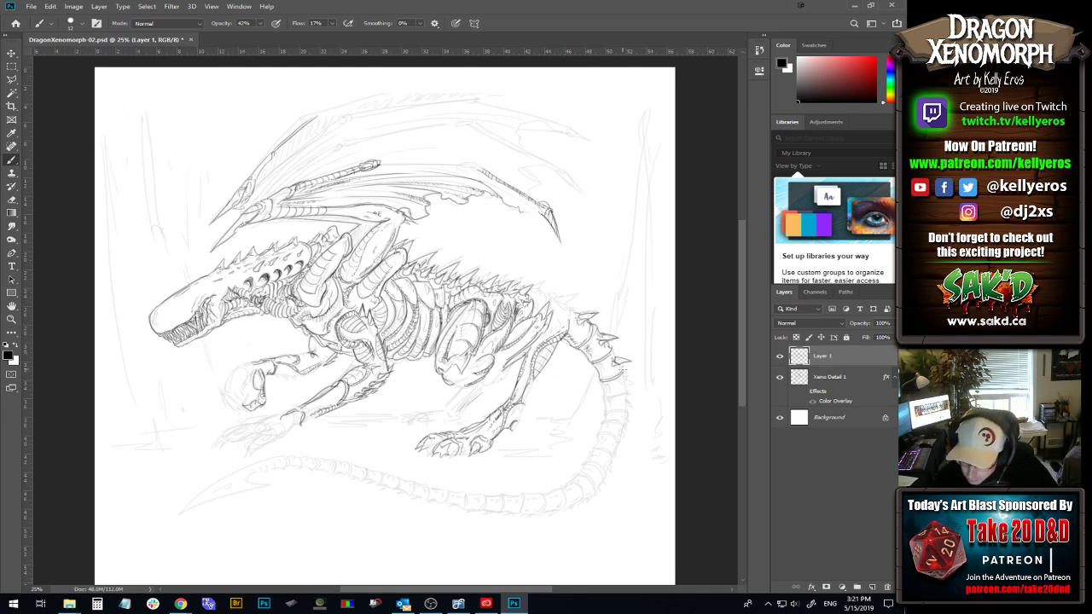
pyautogui.moveTo(612, 356); pyautogui.dragTo(621, 353)
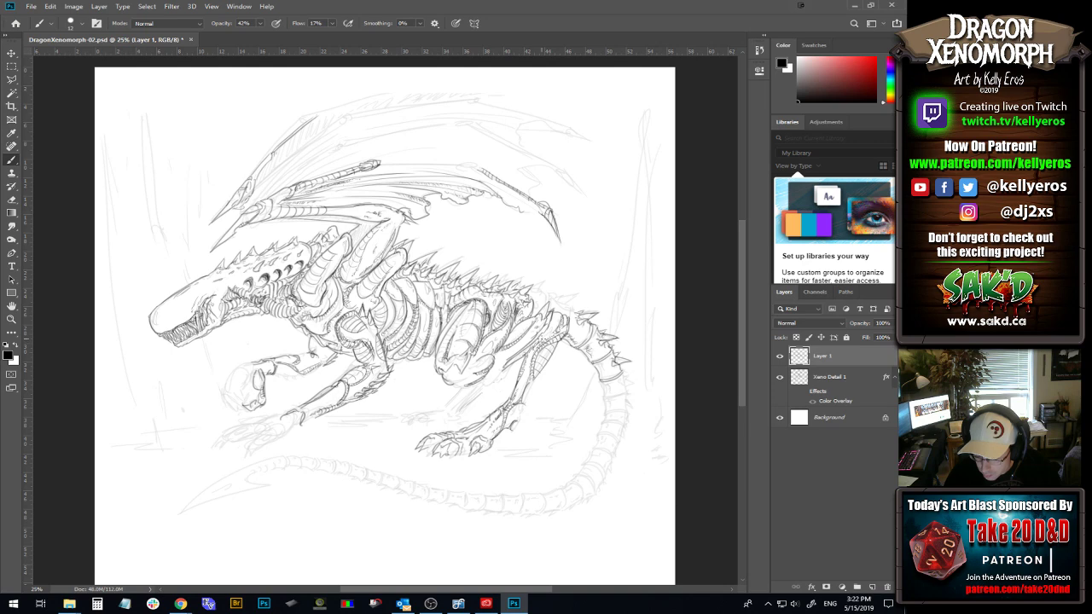
pyautogui.moveTo(550, 331); pyautogui.dragTo(530, 354)
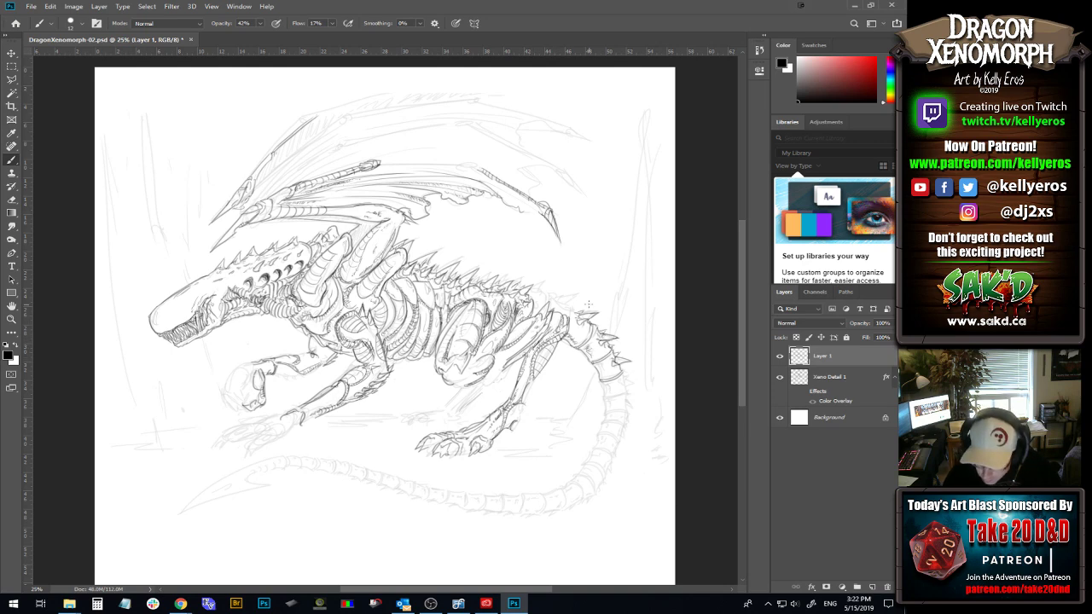
pyautogui.moveTo(482, 384)
pyautogui.mouseDown()
pyautogui.moveTo(506, 359)
pyautogui.moveTo(483, 382)
pyautogui.moveTo(491, 378)
pyautogui.mouseUp()
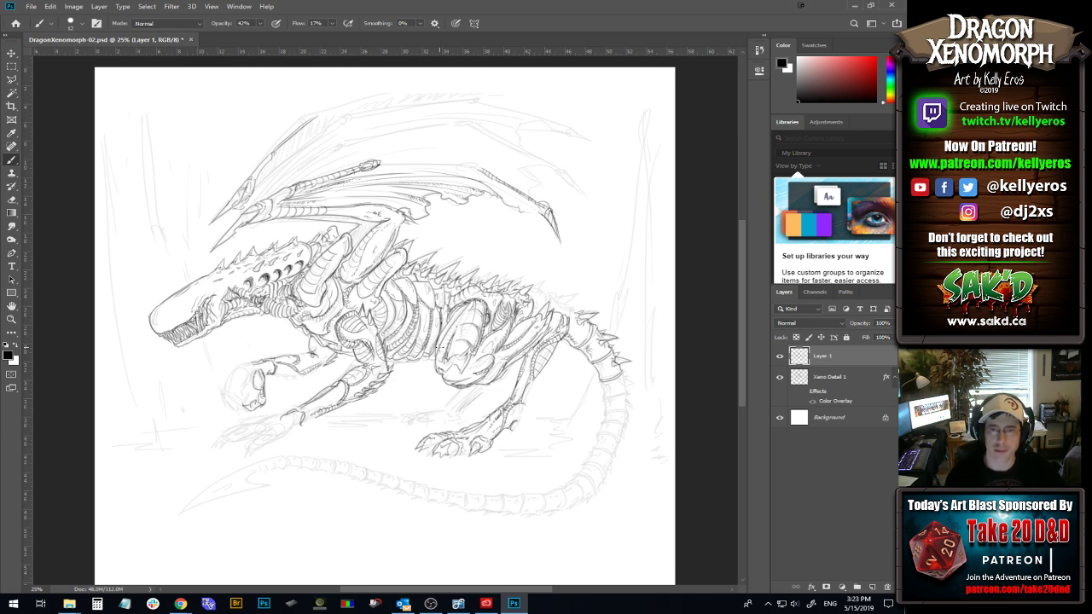
# Add the last spikes between the rump and tail base and draw contour lines on the upper tail, undoing the unwanted stroke.
pyautogui.moveTo(573, 309); pyautogui.dragTo(570, 317)
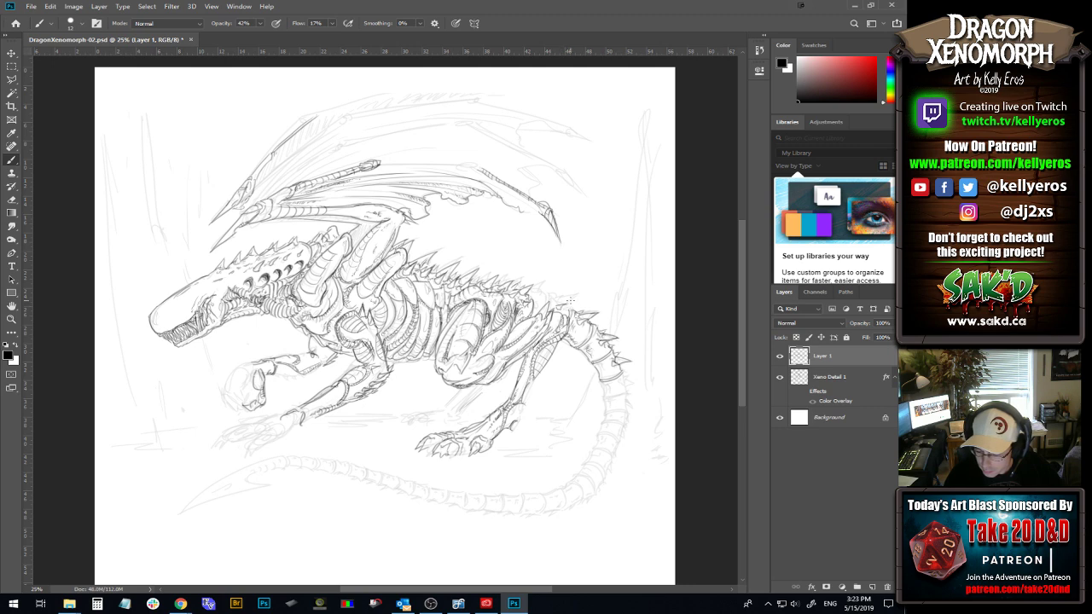
pyautogui.moveTo(556, 301)
pyautogui.mouseDown()
pyautogui.moveTo(577, 297)
pyautogui.moveTo(567, 308)
pyautogui.mouseUp()
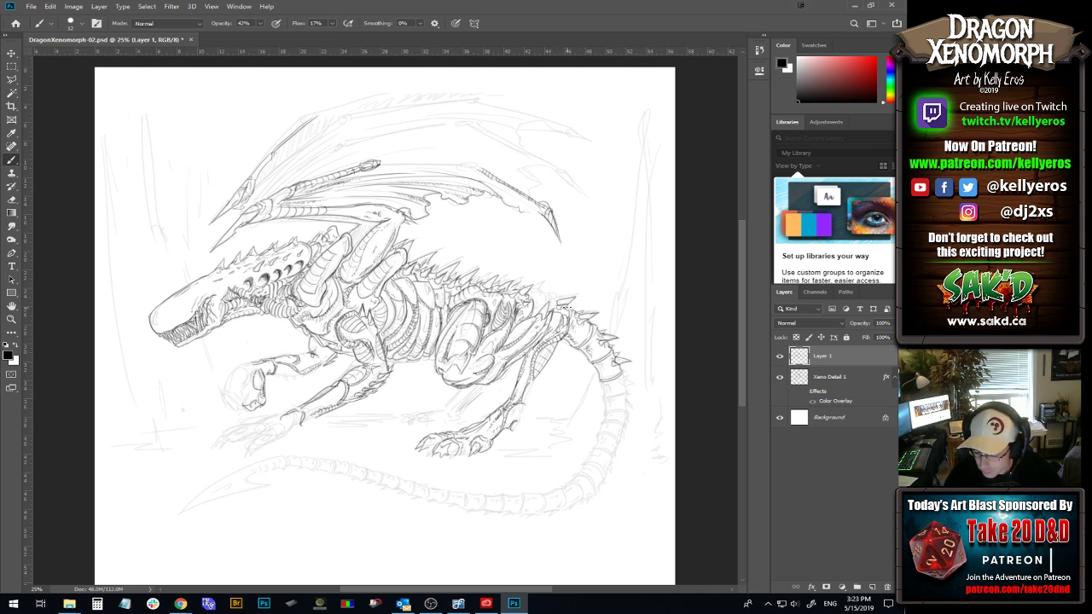
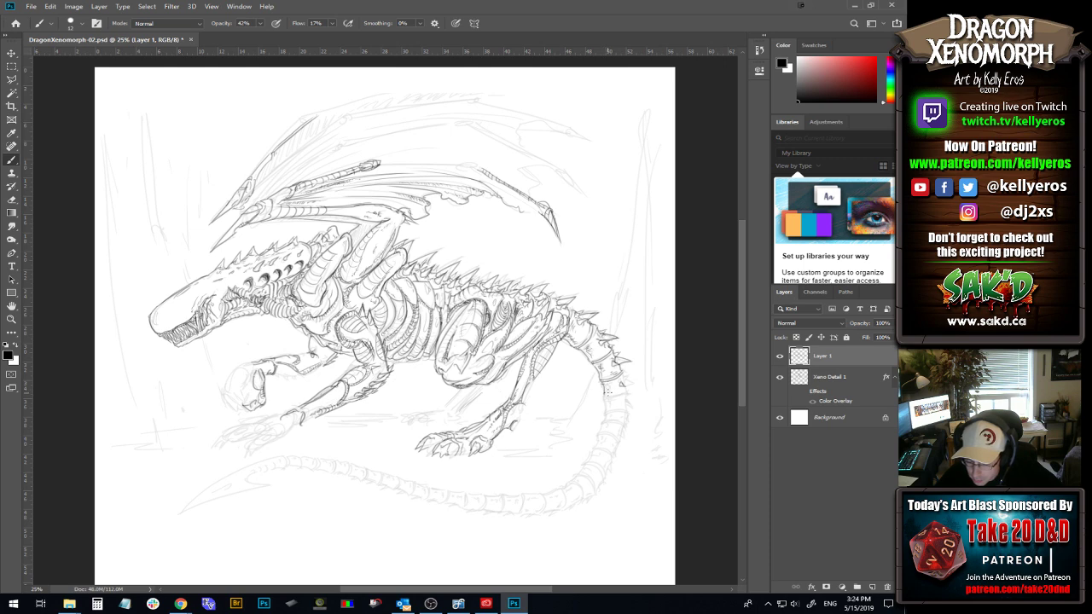
pyautogui.moveTo(604, 372)
pyautogui.mouseDown()
pyautogui.moveTo(603, 332)
pyautogui.moveTo(598, 351)
pyautogui.moveTo(590, 343)
pyautogui.moveTo(605, 356)
pyautogui.mouseUp()
pyautogui.hotkey('ctrl', 'z')
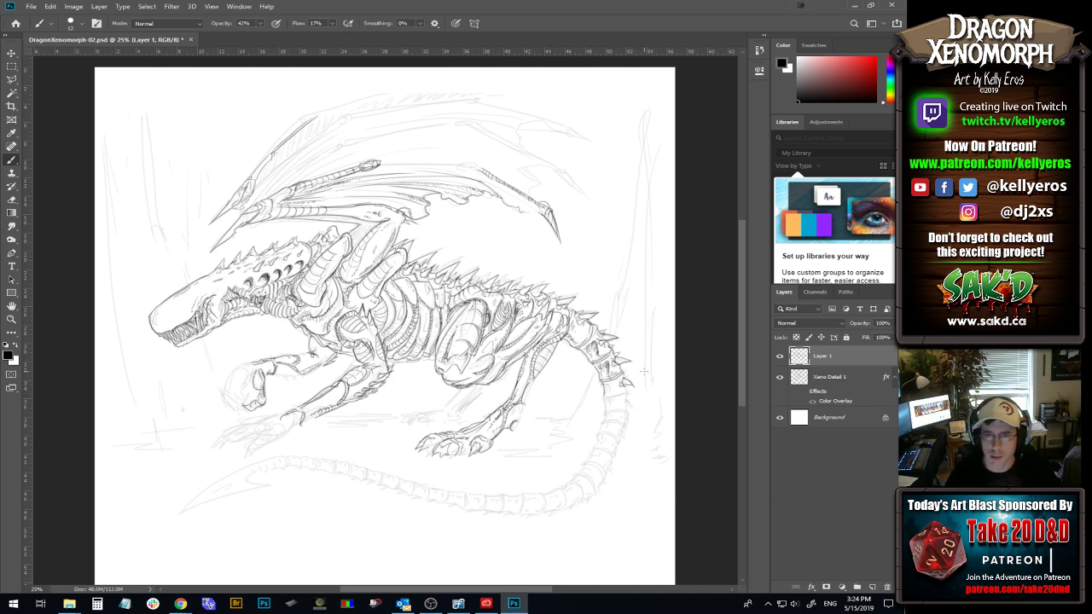
pyautogui.press('ctrl')
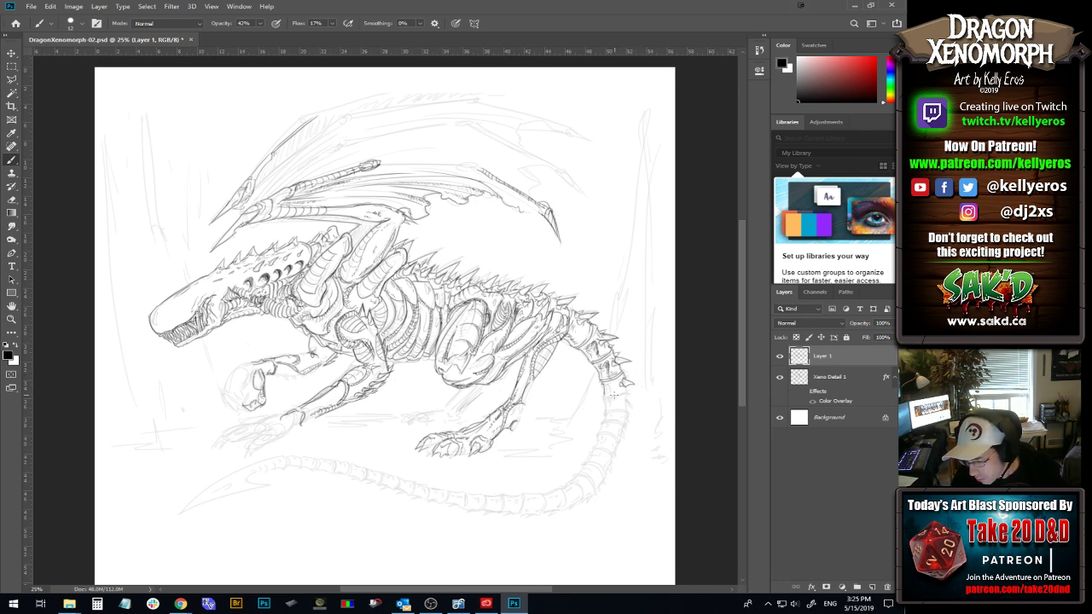
# Draw the next tail segment with pointed spikes on its outer side and save the drawing.
pyautogui.moveTo(612, 385); pyautogui.dragTo(627, 395)
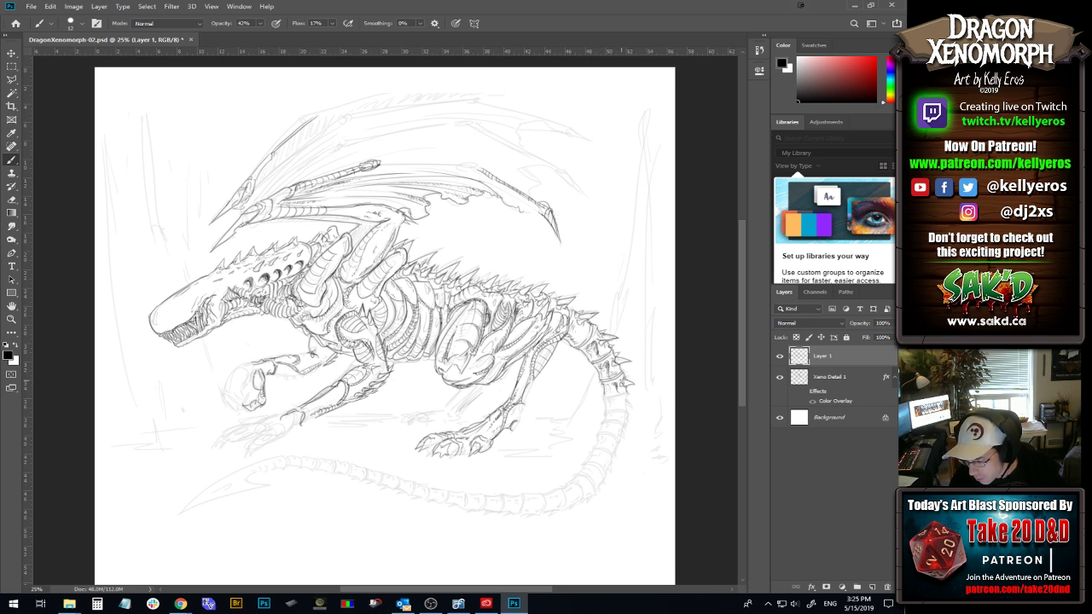
pyautogui.moveTo(633, 377); pyautogui.dragTo(631, 377)
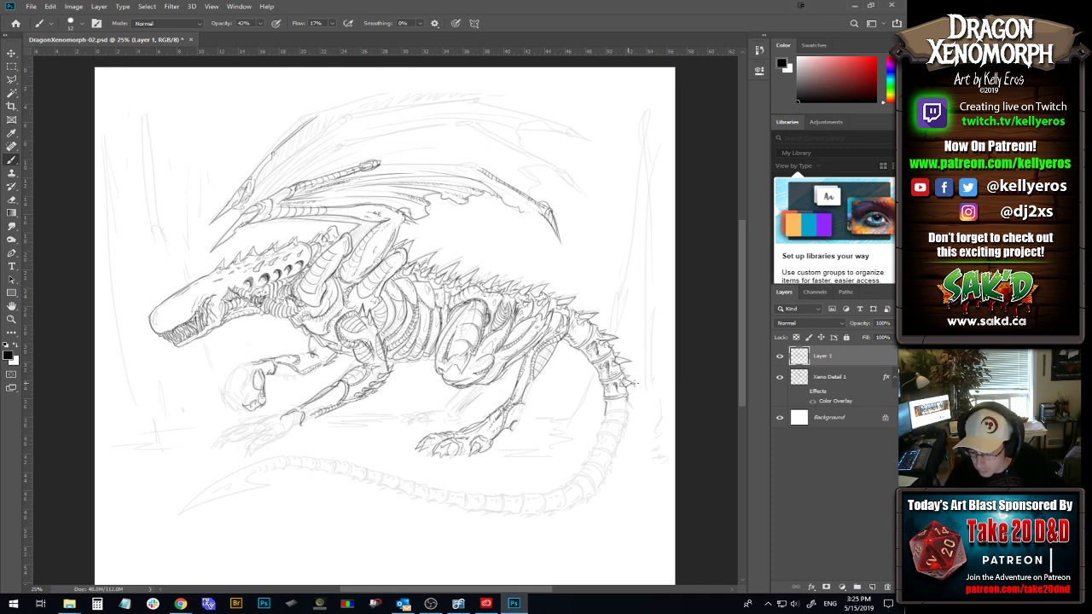
pyautogui.moveTo(625, 354); pyautogui.dragTo(634, 365)
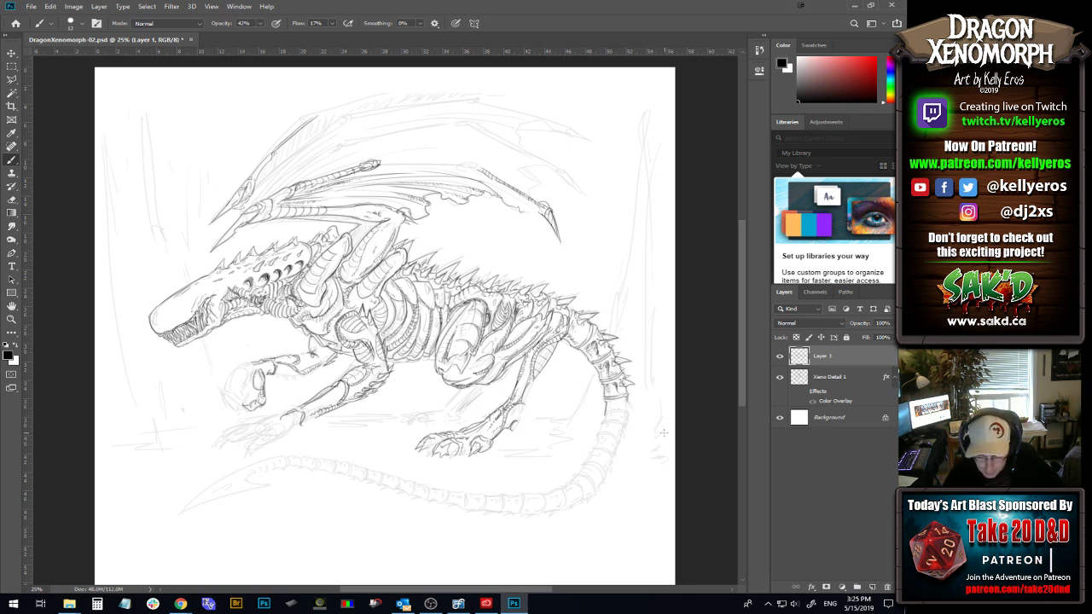
pyautogui.hotkey('ctrl', 's')
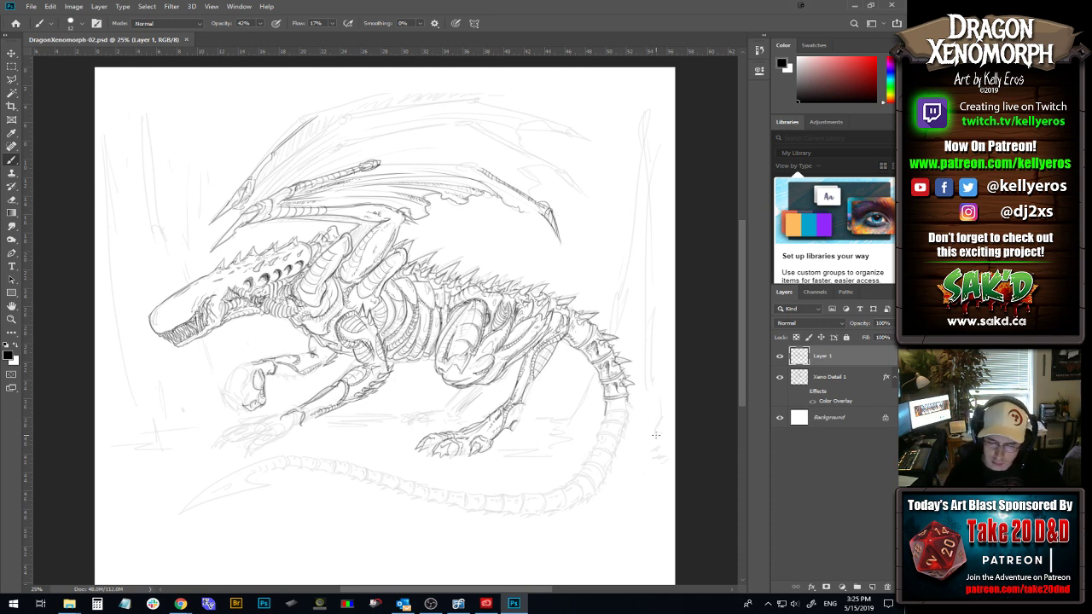
# Outline the far wing's lower finger bone from the wrist to its first knuckle, redoing the stroke until it follows the sketch.
pyautogui.moveTo(260, 197); pyautogui.dragTo(278, 182)
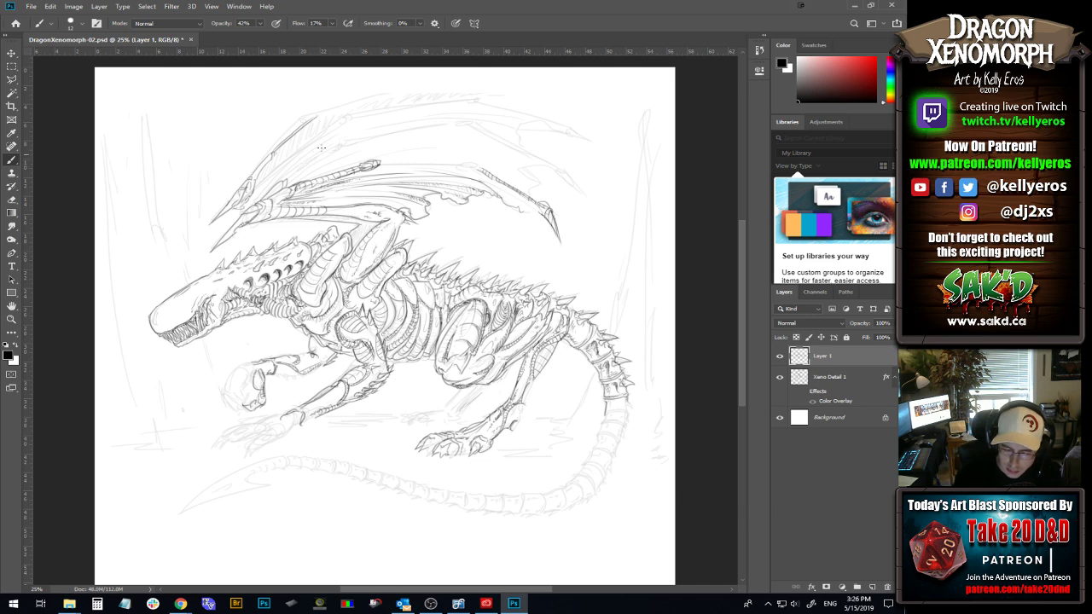
pyautogui.moveTo(290, 176); pyautogui.dragTo(350, 140)
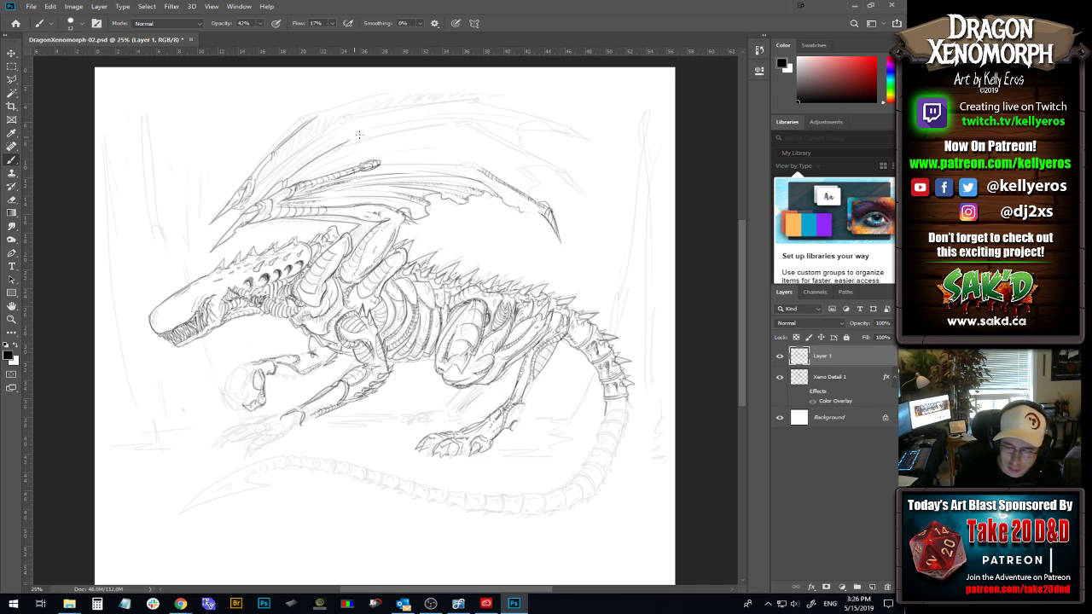
pyautogui.hotkey('ctrl', 'z')
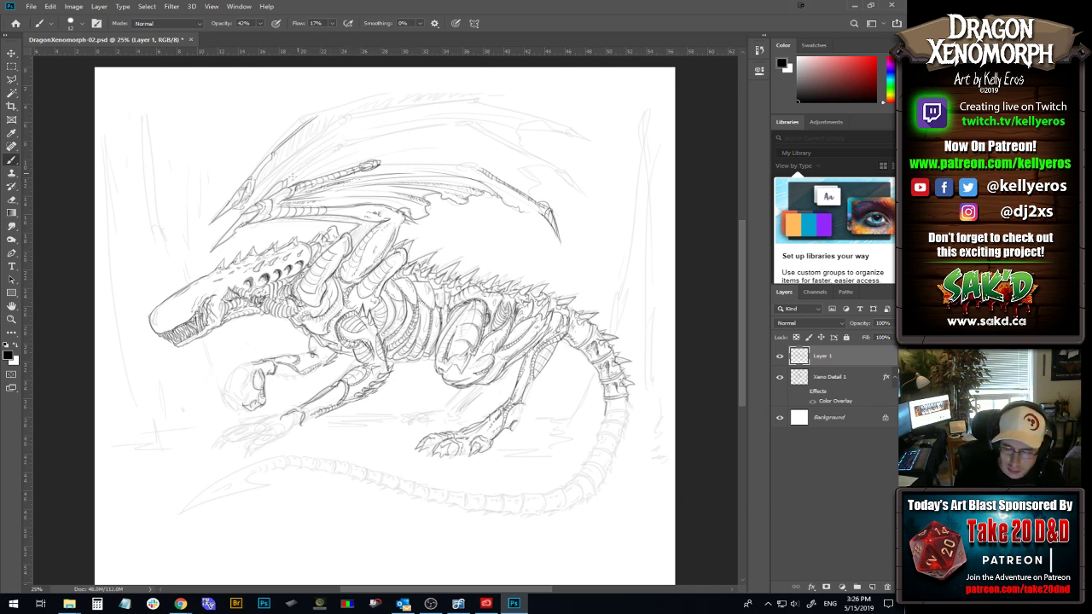
pyautogui.moveTo(289, 179); pyautogui.dragTo(336, 148)
pyautogui.hotkey('ctrl', 'z')
pyautogui.moveTo(287, 180)
pyautogui.mouseDown()
pyautogui.moveTo(362, 140)
pyautogui.moveTo(344, 148)
pyautogui.mouseUp()
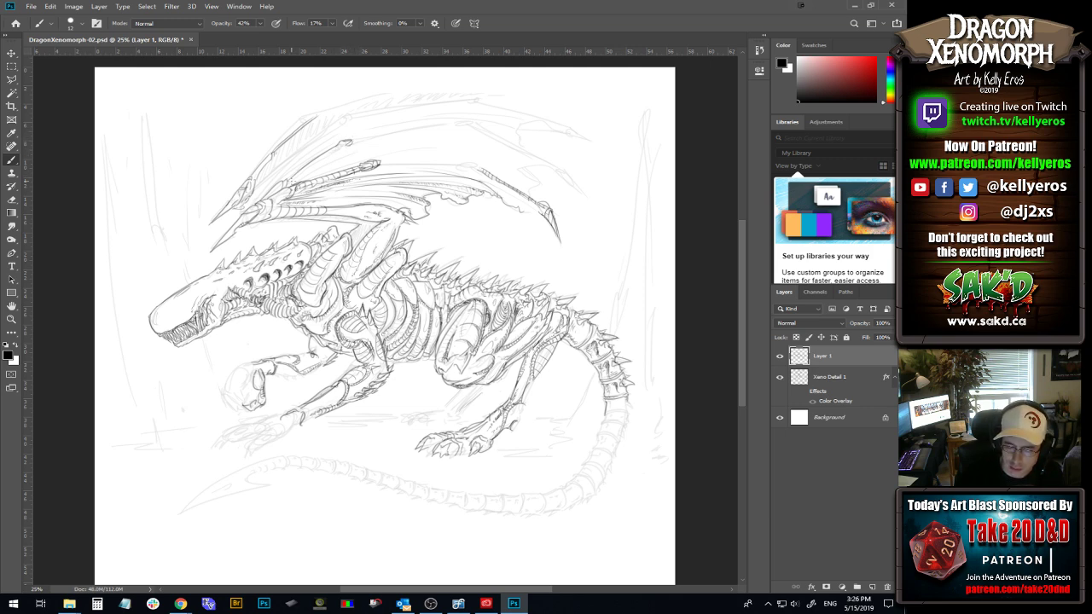
# Add ridges along the far wing's finger bone and extend it past the knuckle to a second rounded joint.
pyautogui.moveTo(291, 181); pyautogui.dragTo(329, 154)
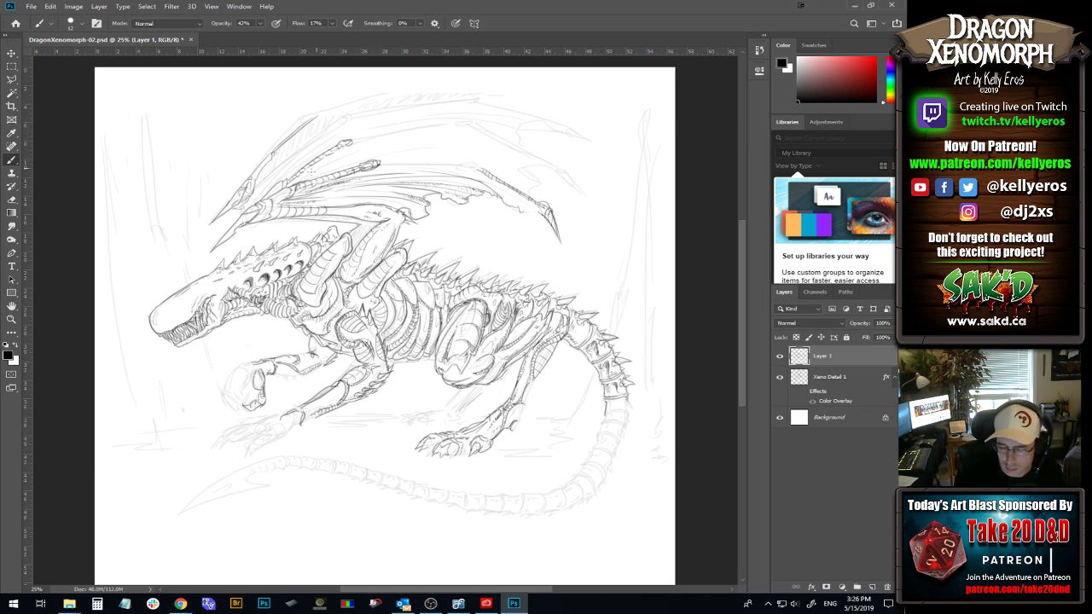
pyautogui.moveTo(292, 182); pyautogui.dragTo(367, 149)
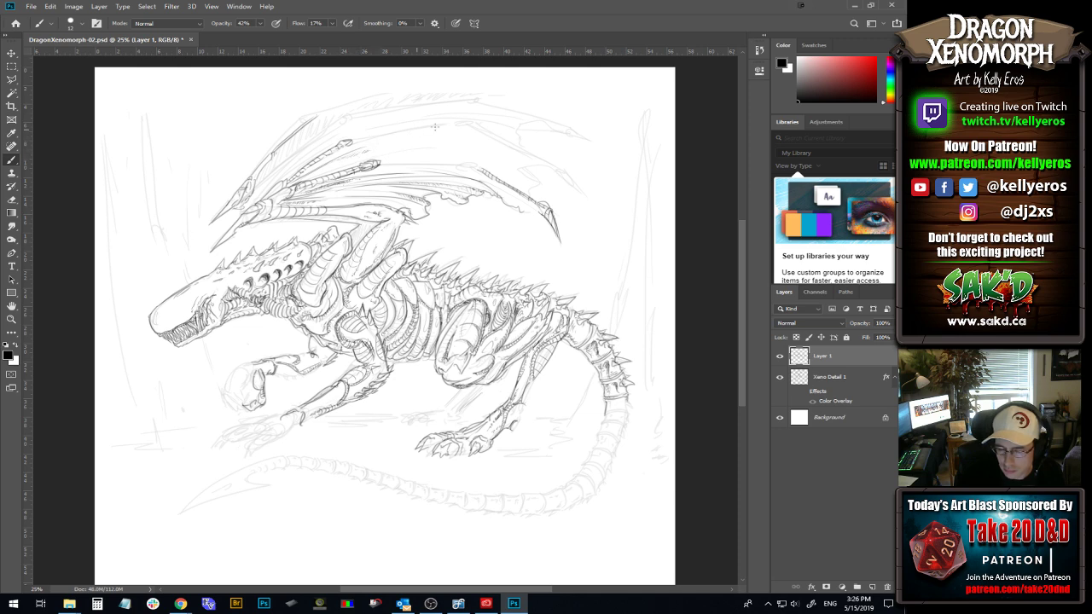
pyautogui.moveTo(350, 141); pyautogui.dragTo(447, 121)
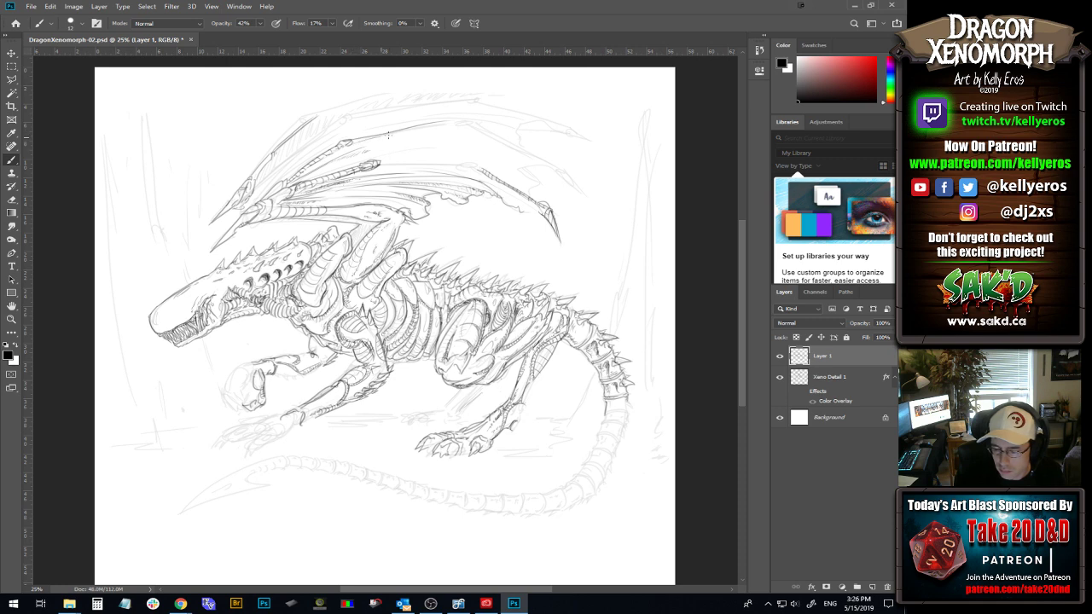
pyautogui.moveTo(445, 123); pyautogui.dragTo(473, 122)
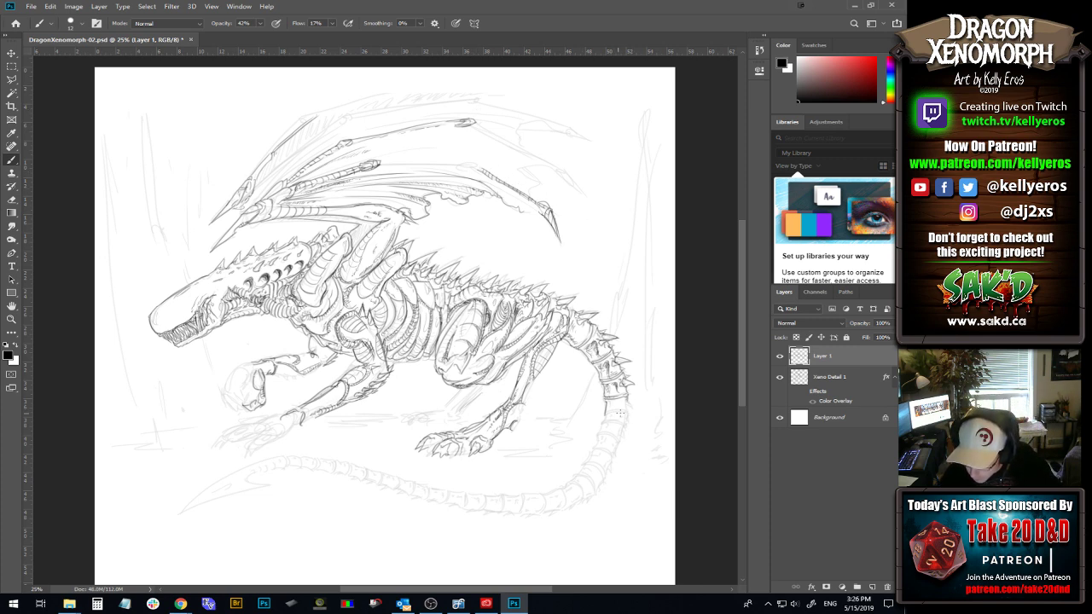
# Draw more spiked segments down the tail's outer curve, undoing stray strokes and saving the drawing along the way.
pyautogui.moveTo(608, 410)
pyautogui.mouseDown()
pyautogui.moveTo(627, 418)
pyautogui.moveTo(609, 409)
pyautogui.moveTo(618, 404)
pyautogui.mouseUp()
pyautogui.hotkey('ctrl', 'z')
pyautogui.hotkey('ctrl', 'z')
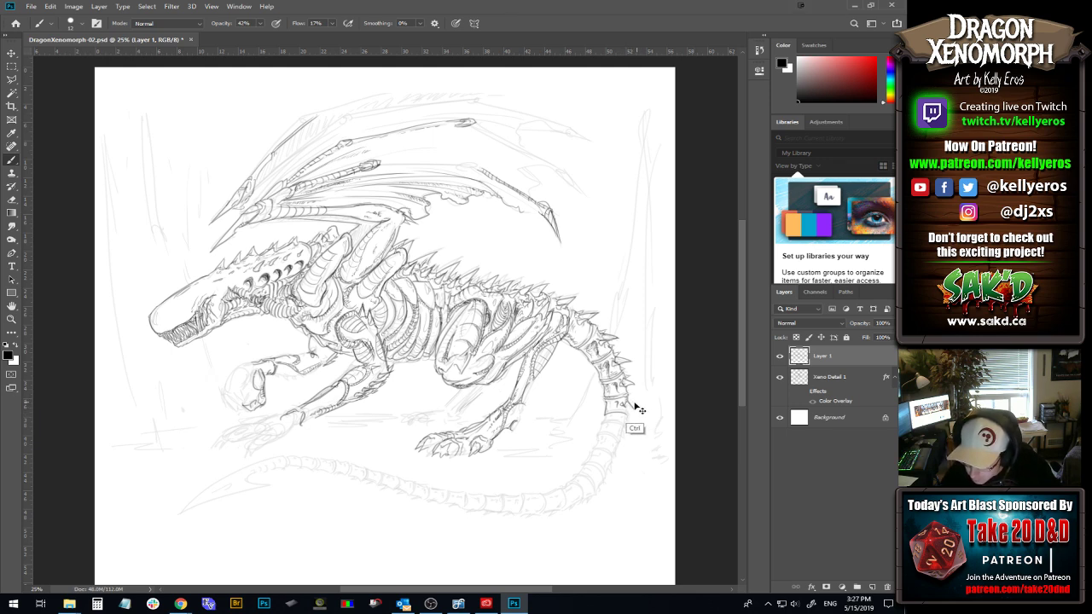
pyautogui.moveTo(633, 409); pyautogui.dragTo(626, 405)
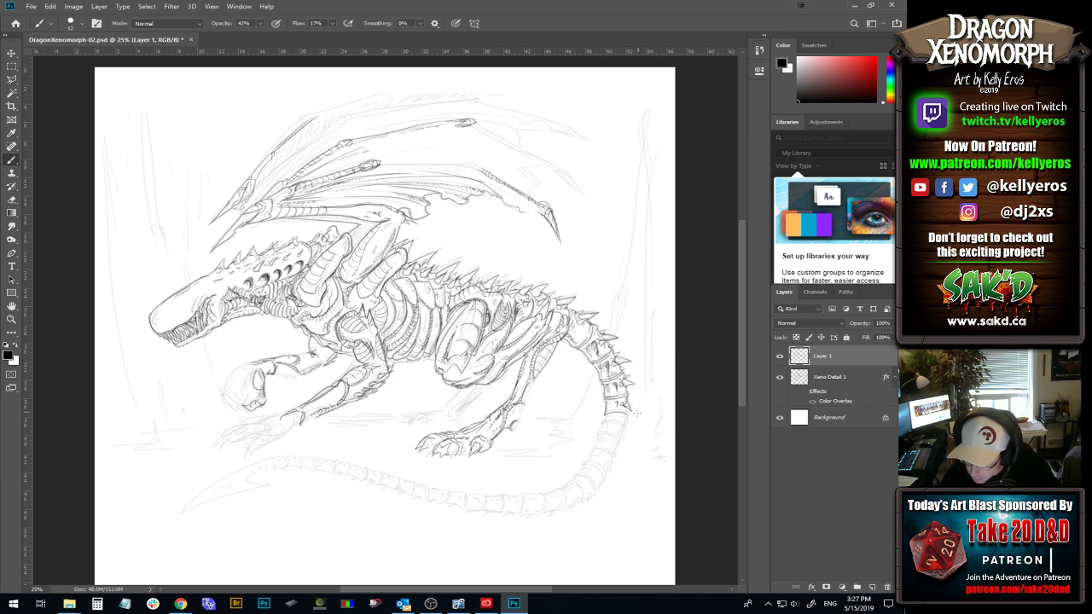
pyautogui.moveTo(628, 401); pyautogui.dragTo(632, 409)
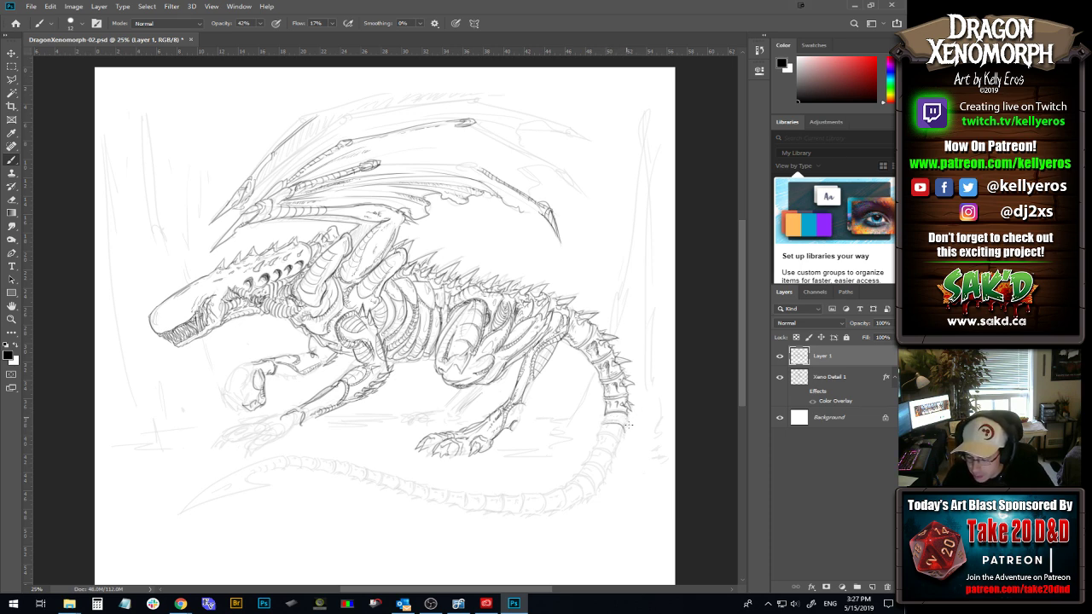
pyautogui.hotkey('ctrl', 's')
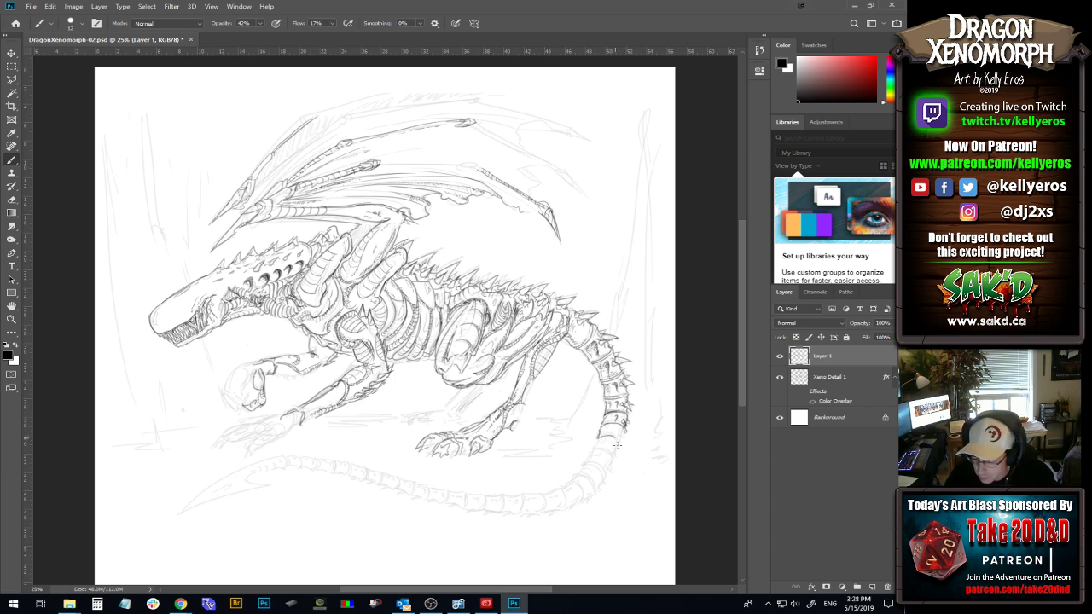
pyautogui.moveTo(600, 439); pyautogui.dragTo(619, 438)
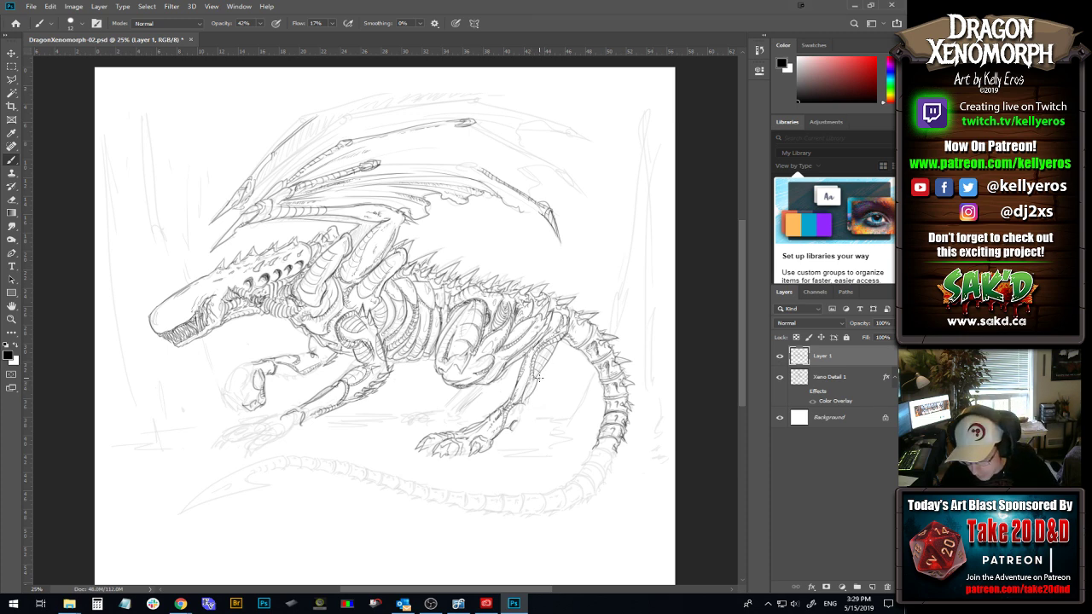
# Darken the near hind leg's back contour from below the hip to the heel and detail the ankle.
pyautogui.moveTo(560, 343); pyautogui.dragTo(536, 378)
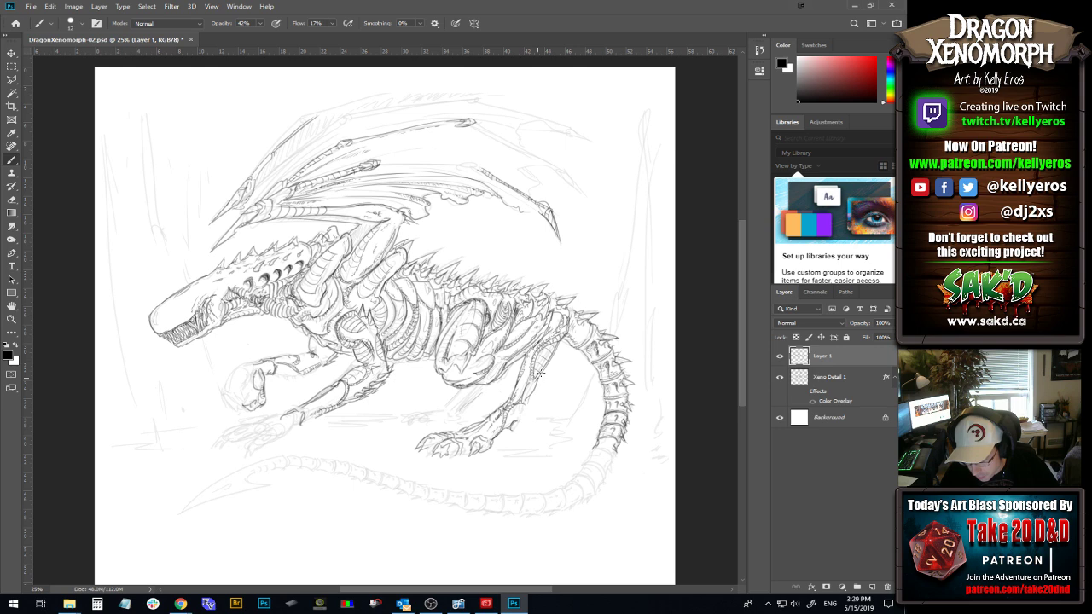
pyautogui.moveTo(548, 364); pyautogui.dragTo(530, 395)
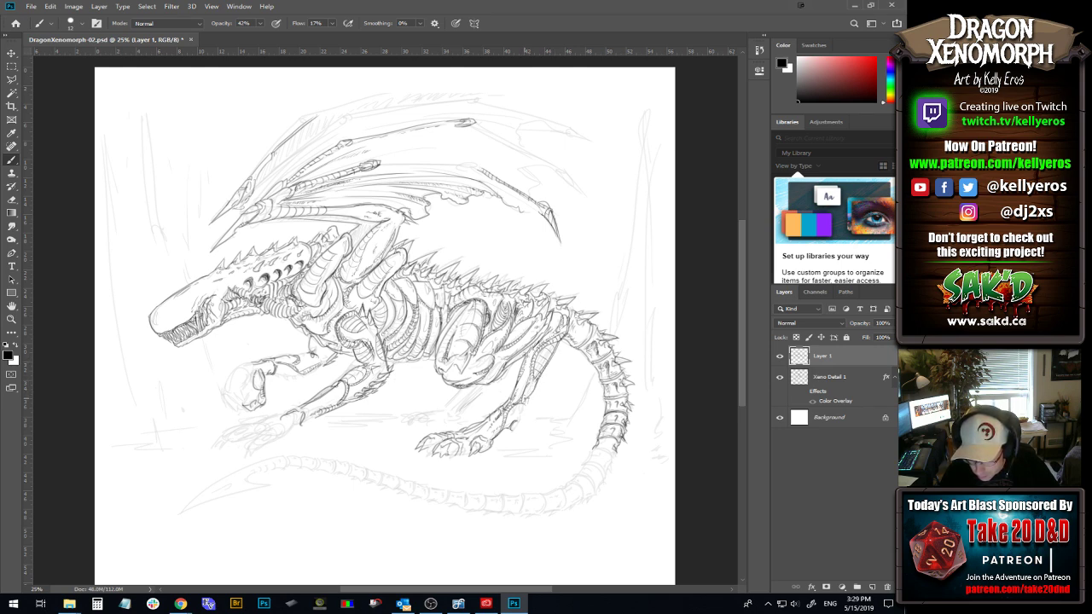
pyautogui.moveTo(532, 387); pyautogui.dragTo(525, 400)
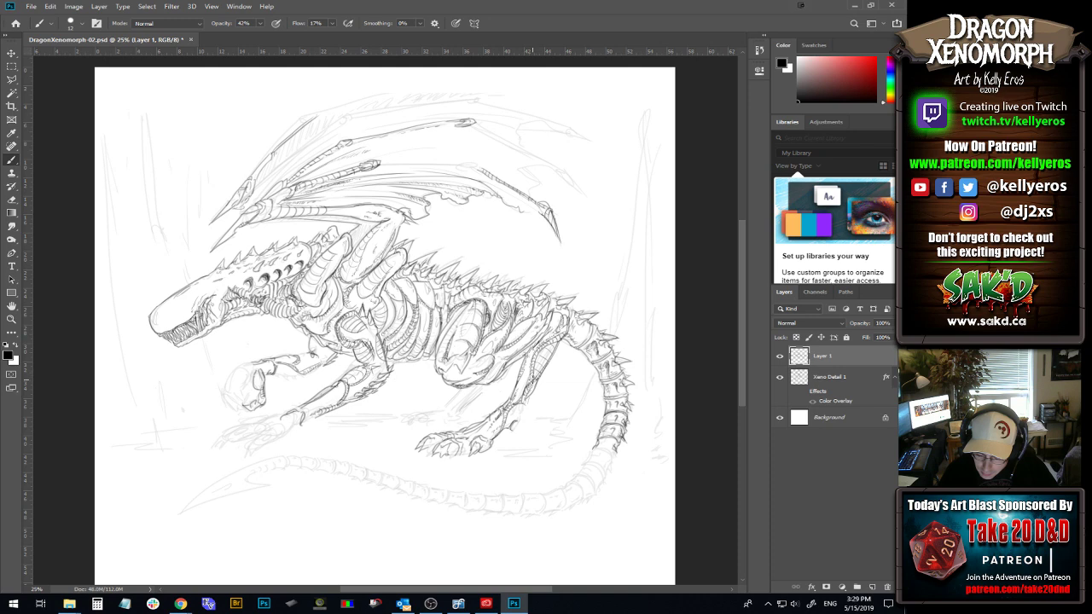
pyautogui.moveTo(548, 362)
pyautogui.mouseDown()
pyautogui.moveTo(512, 419)
pyautogui.moveTo(523, 405)
pyautogui.mouseUp()
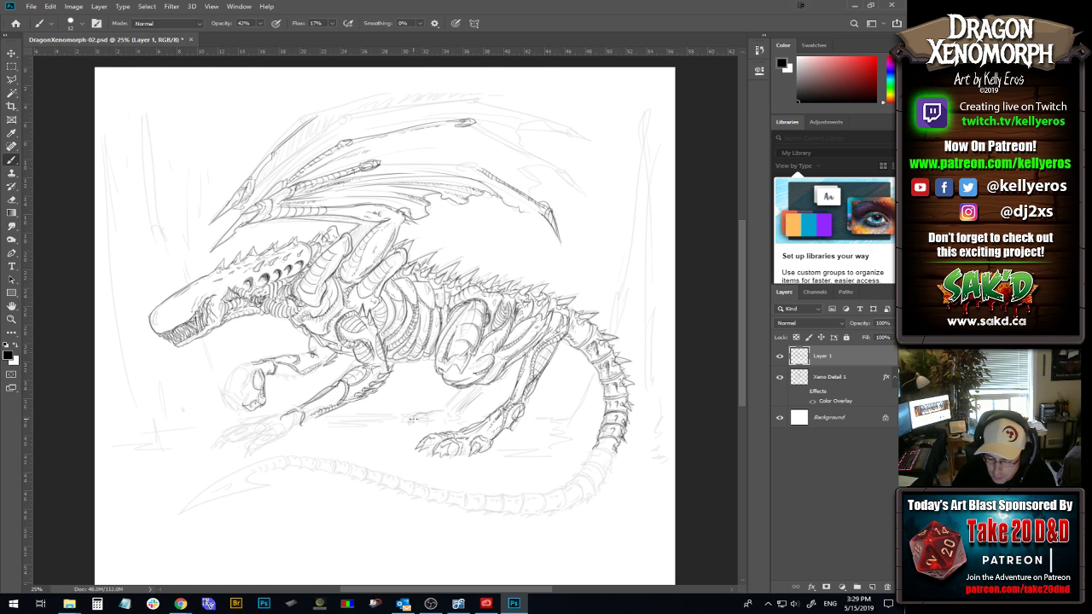
# Outline the far hind foot behind the near one and add contour lines at the tail base.
pyautogui.moveTo(414, 419); pyautogui.dragTo(426, 429)
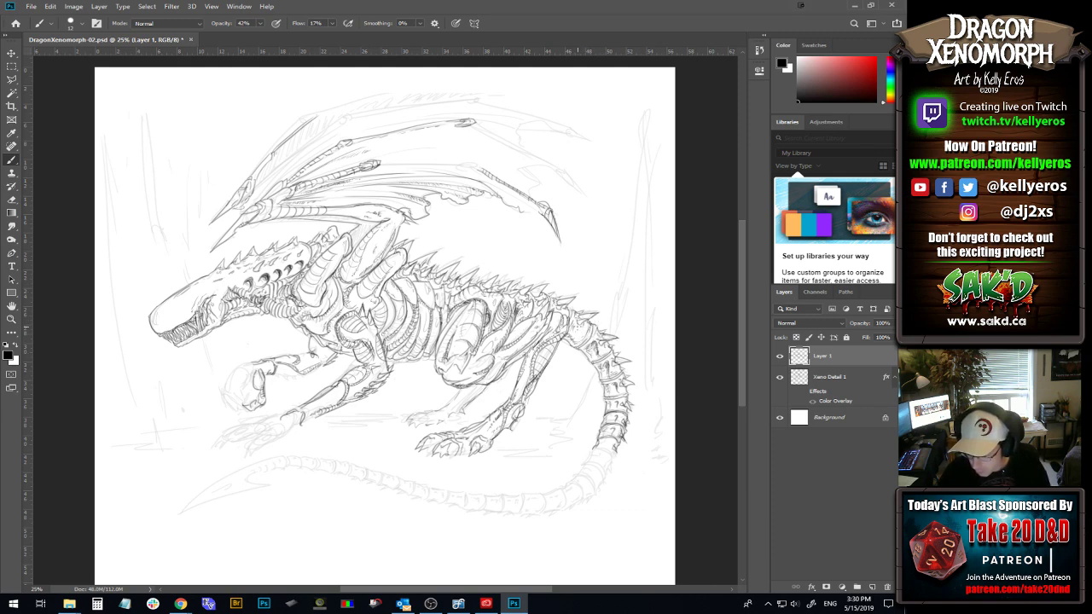
pyautogui.moveTo(577, 338); pyautogui.dragTo(591, 329)
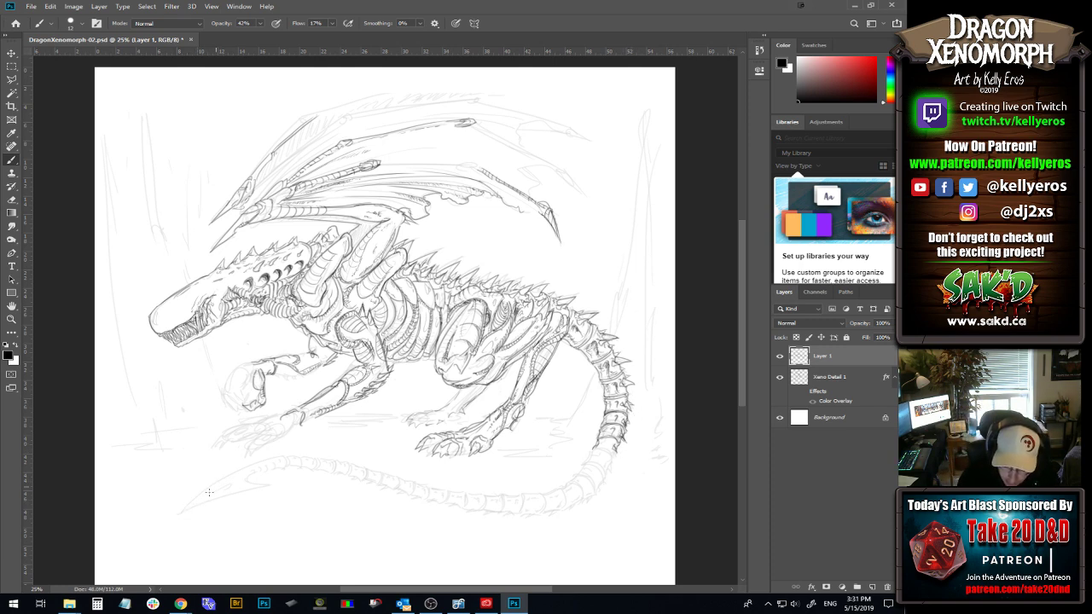
pyautogui.moveTo(177, 511); pyautogui.dragTo(268, 459)
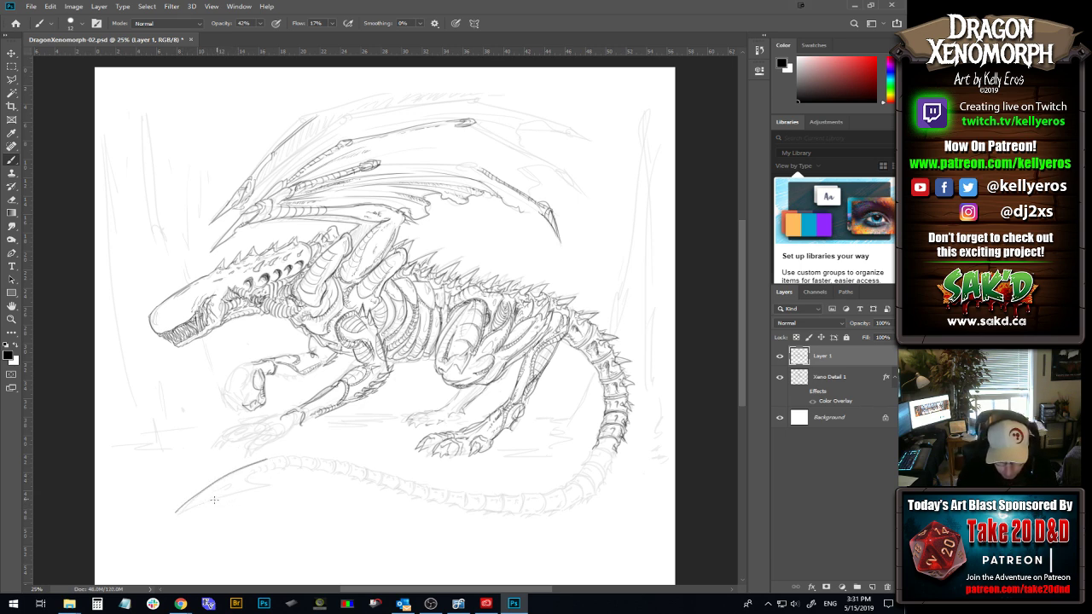
pyautogui.moveTo(175, 513); pyautogui.dragTo(268, 488)
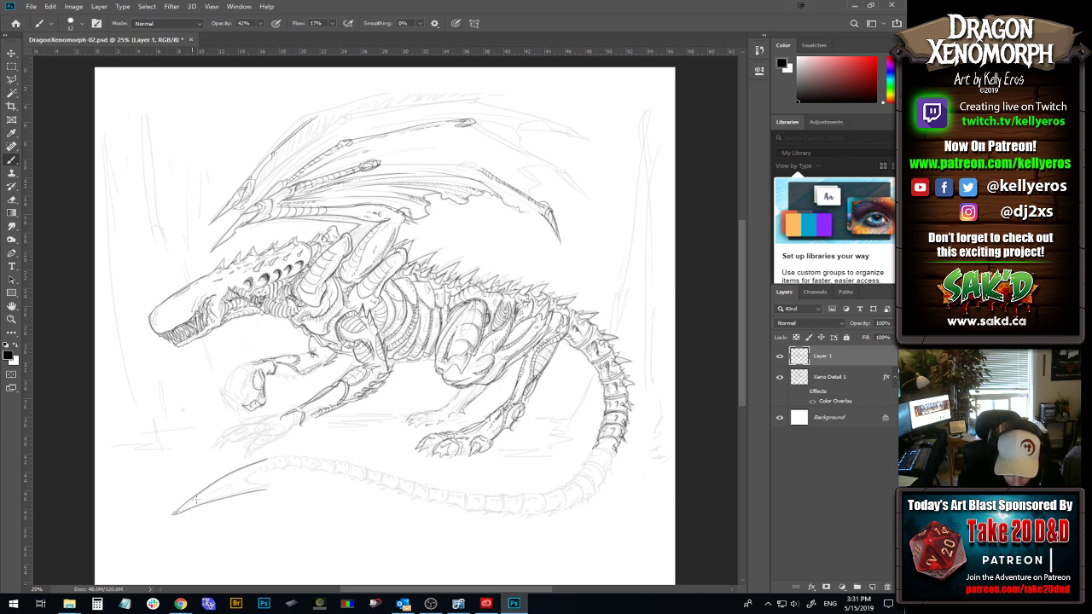
pyautogui.hotkey('ctrl', 'z')
pyautogui.hotkey('ctrl', 'z')
# Outline the curved blade at the tail's tip with a barbed lower edge, undoing the stroke near its point.
pyautogui.moveTo(179, 513); pyautogui.dragTo(274, 458)
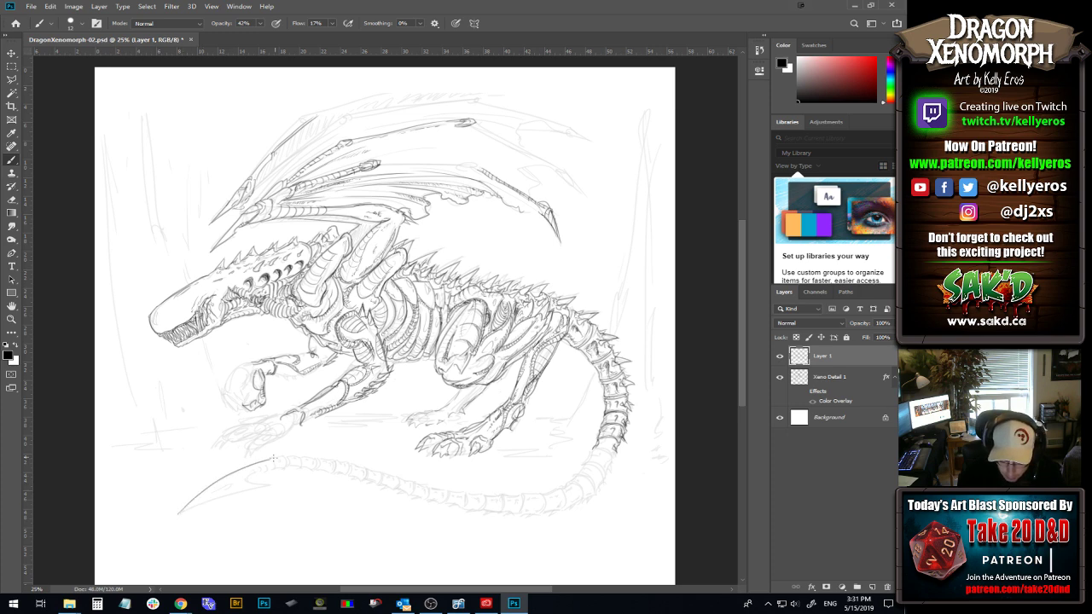
pyautogui.moveTo(177, 514); pyautogui.dragTo(278, 470)
pyautogui.moveTo(172, 518); pyautogui.dragTo(214, 494)
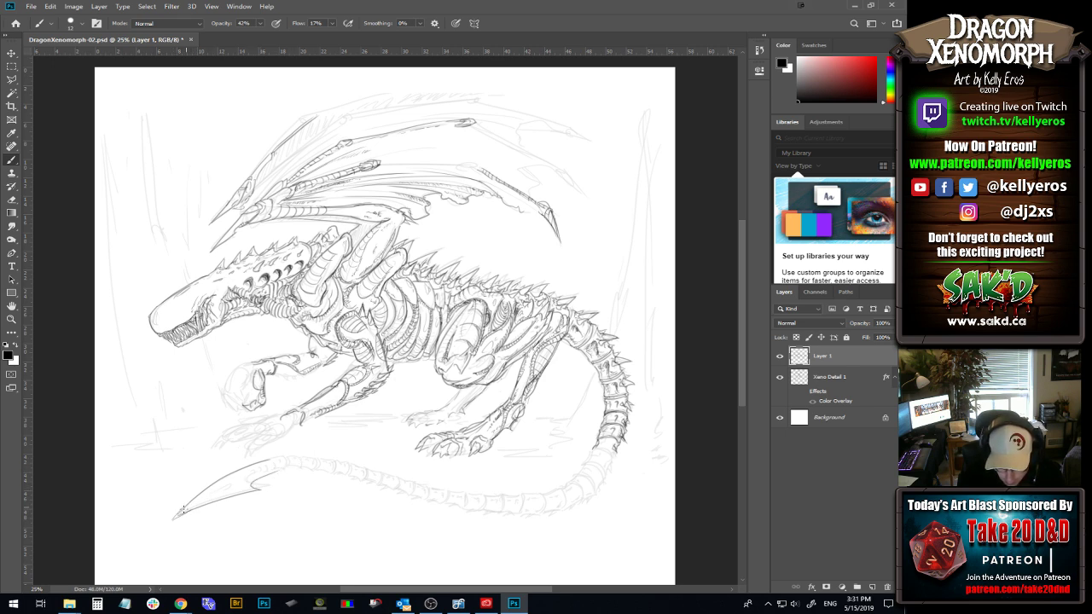
pyautogui.hotkey('ctrl', 'z')
# Draw the ridge line from the tail blade's point, redoing it until it fits, and detail the blade's base with small segments.
pyautogui.moveTo(177, 515); pyautogui.dragTo(225, 481)
pyautogui.hotkey('ctrl', 'z')
pyautogui.moveTo(176, 516); pyautogui.dragTo(226, 478)
pyautogui.hotkey('ctrl', 'z')
pyautogui.moveTo(176, 515); pyautogui.dragTo(227, 476)
pyautogui.hotkey('ctrl', 'z')
pyautogui.moveTo(176, 514); pyautogui.dragTo(220, 479)
pyautogui.hotkey('ctrl', 'z')
pyautogui.moveTo(176, 516); pyautogui.dragTo(225, 476)
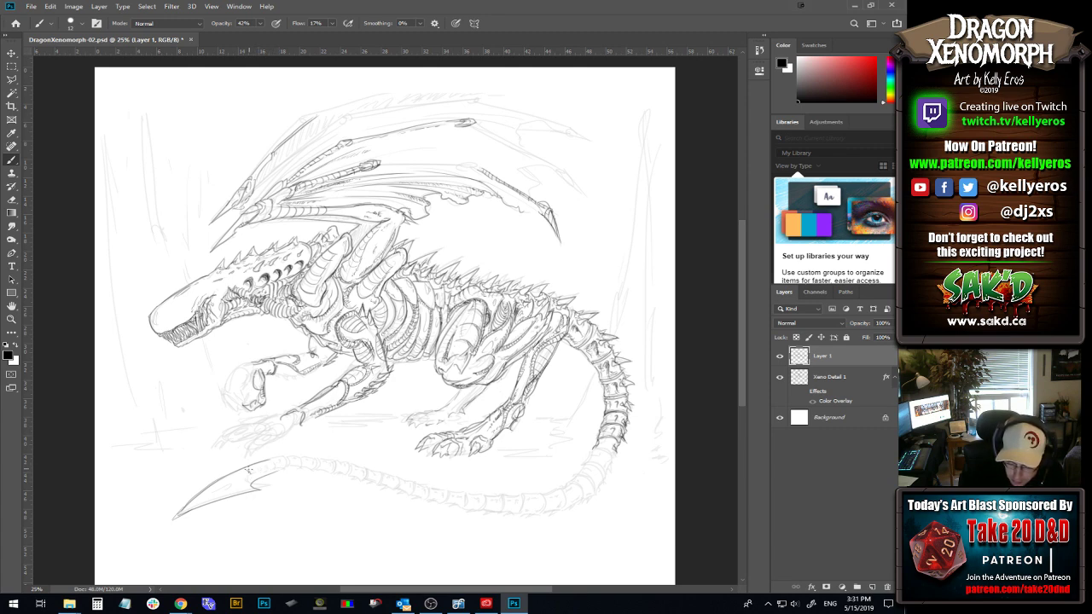
pyautogui.moveTo(256, 465); pyautogui.dragTo(273, 462)
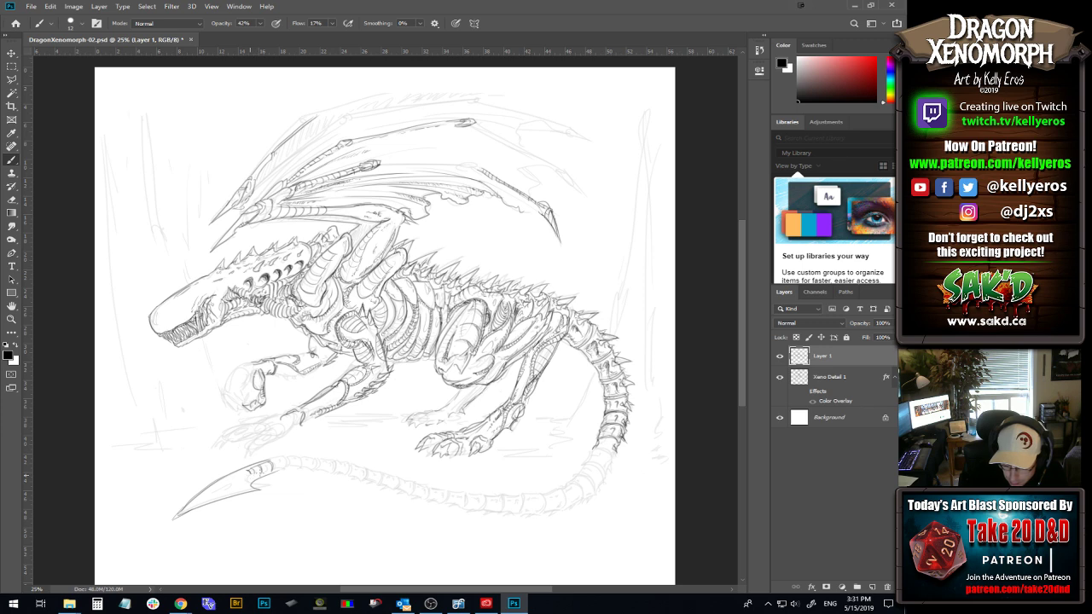
pyautogui.moveTo(272, 469); pyautogui.dragTo(258, 465)
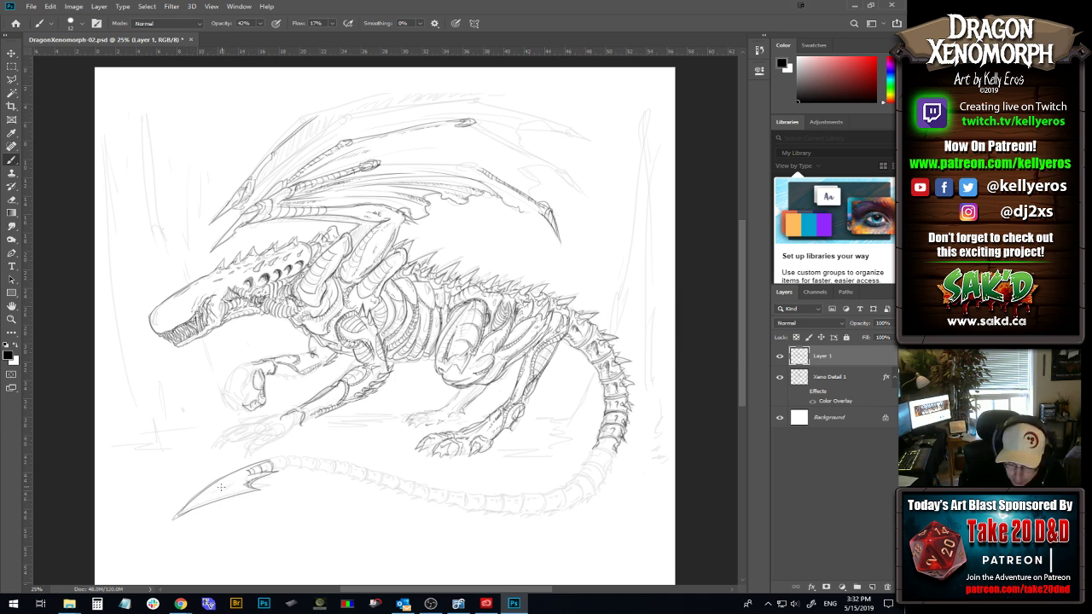
# Detail the tail blade with ridge segments along its upper edge and short inner lines, and draw the first tail joints at its base.
pyautogui.moveTo(238, 482)
pyautogui.mouseDown()
pyautogui.moveTo(200, 502)
pyautogui.moveTo(237, 482)
pyautogui.mouseUp()
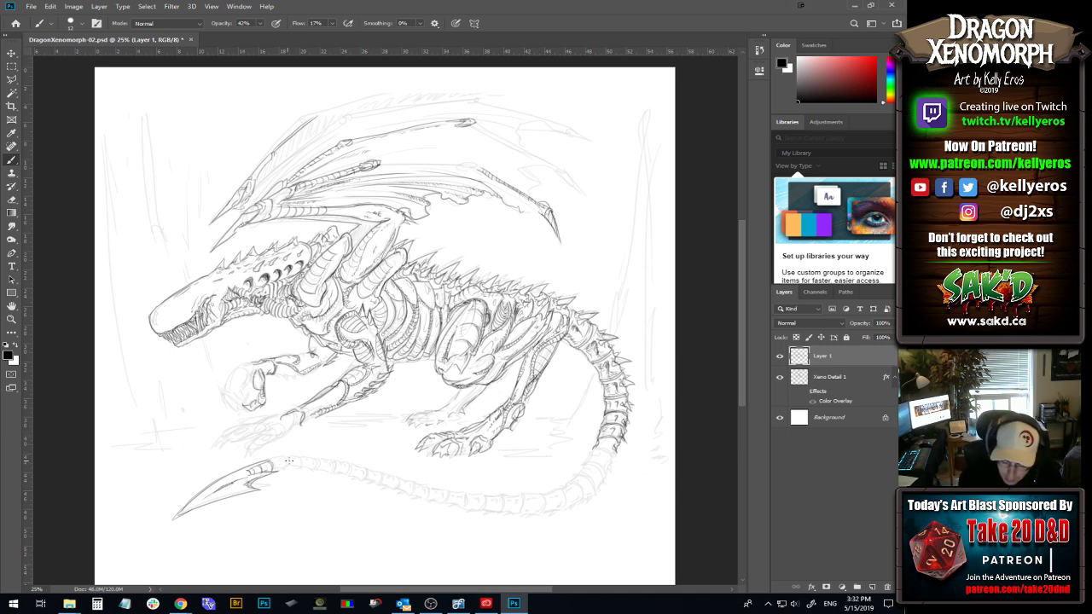
pyautogui.moveTo(282, 458); pyautogui.dragTo(290, 465)
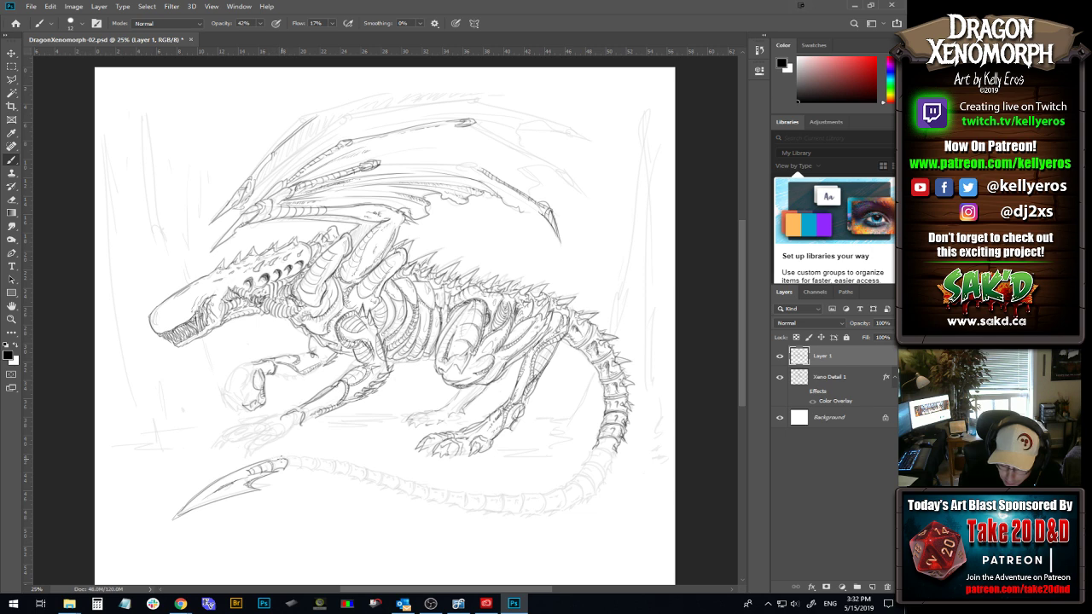
pyautogui.moveTo(288, 462); pyautogui.dragTo(265, 468)
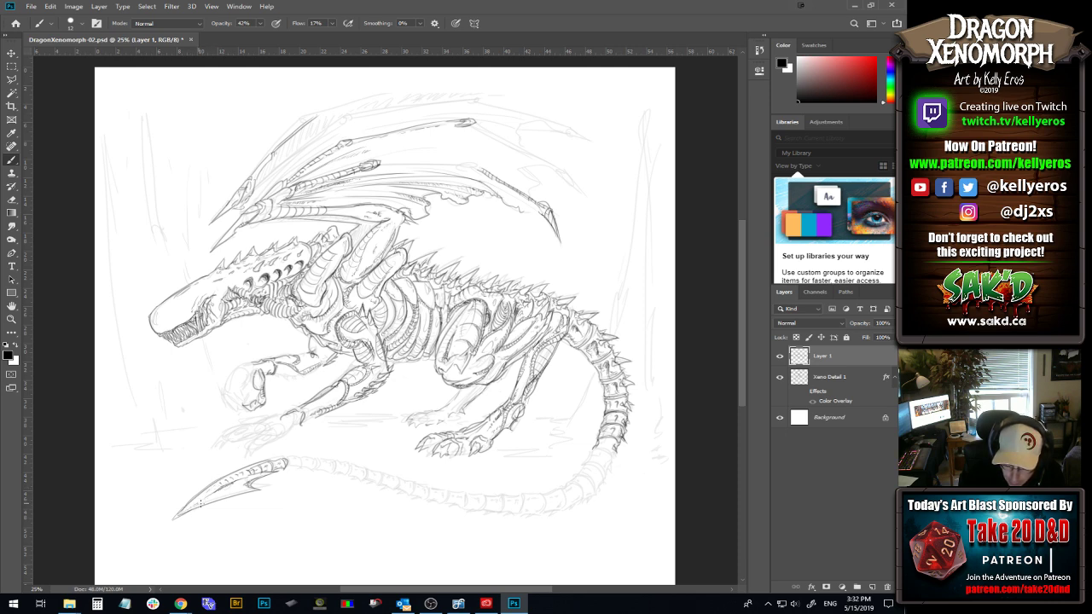
pyautogui.moveTo(201, 504); pyautogui.dragTo(252, 488)
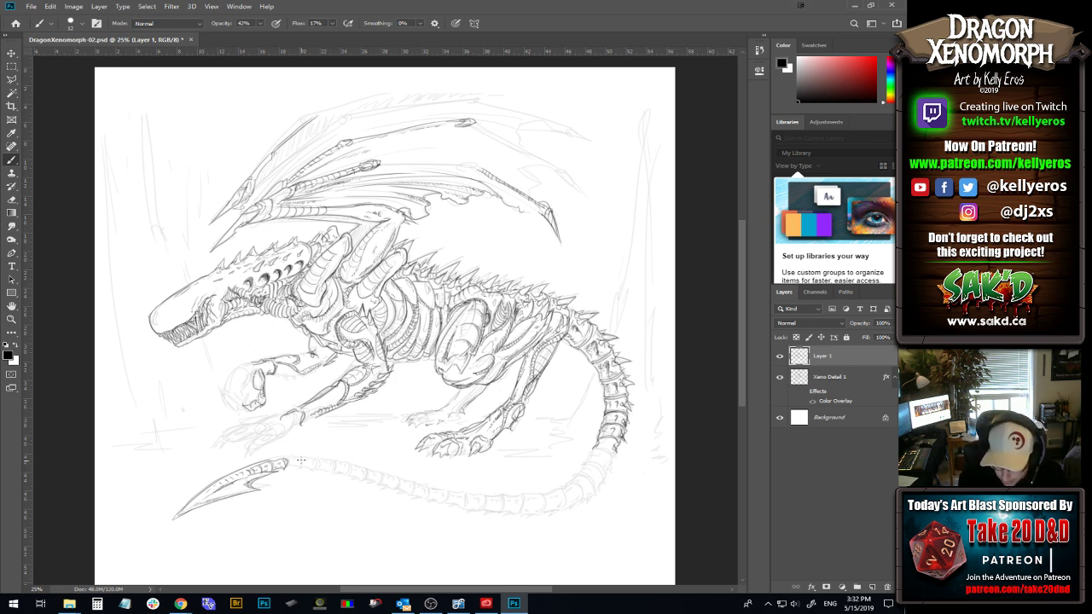
pyautogui.moveTo(288, 467); pyautogui.dragTo(299, 468)
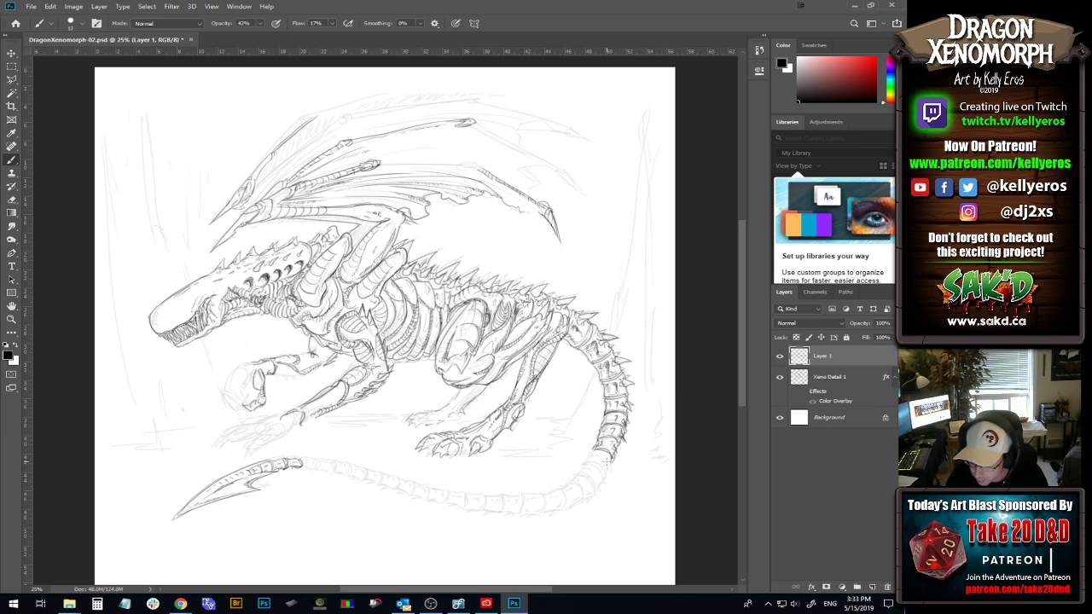
# Continue the spiked tail segments down around the lower bend, following the faint sketch.
pyautogui.moveTo(610, 467); pyautogui.dragTo(611, 462)
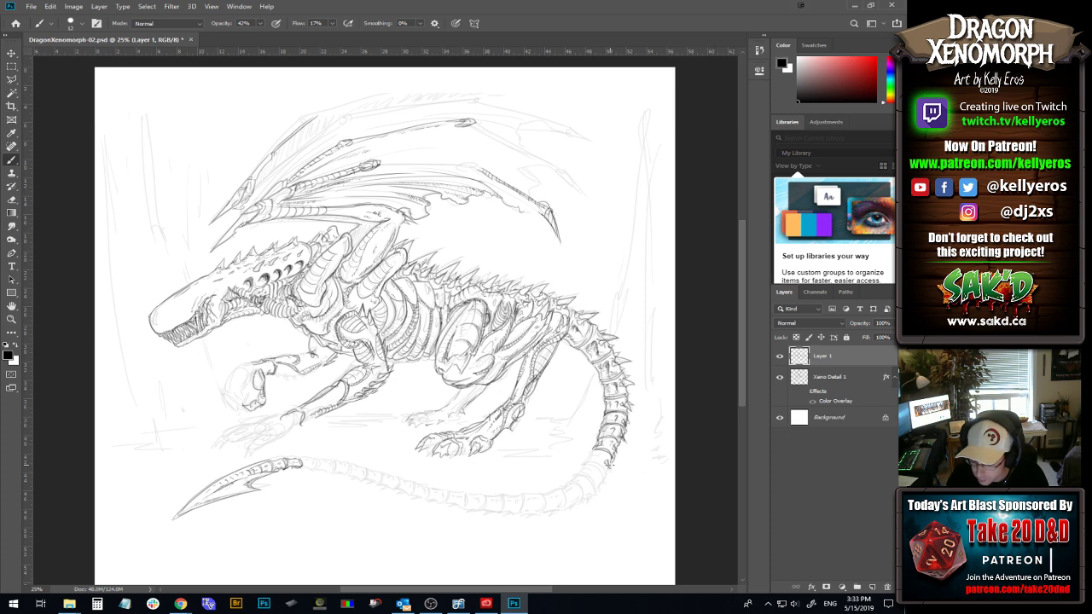
pyautogui.moveTo(611, 472); pyautogui.dragTo(613, 465)
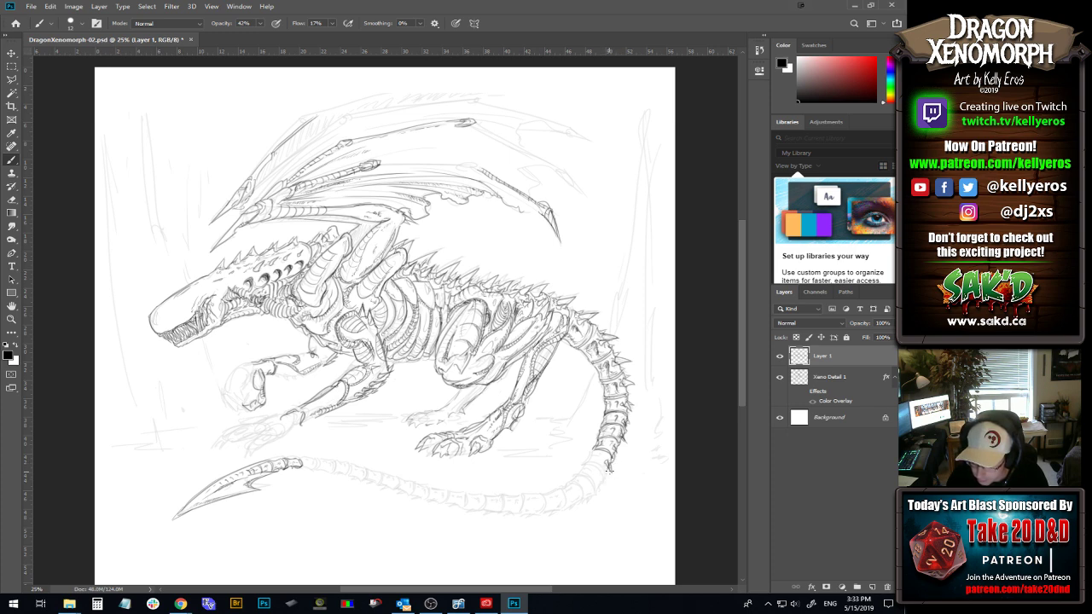
pyautogui.moveTo(607, 471)
pyautogui.mouseDown()
pyautogui.moveTo(593, 456)
pyautogui.moveTo(609, 456)
pyautogui.moveTo(614, 440)
pyautogui.moveTo(586, 463)
pyautogui.moveTo(598, 473)
pyautogui.mouseUp()
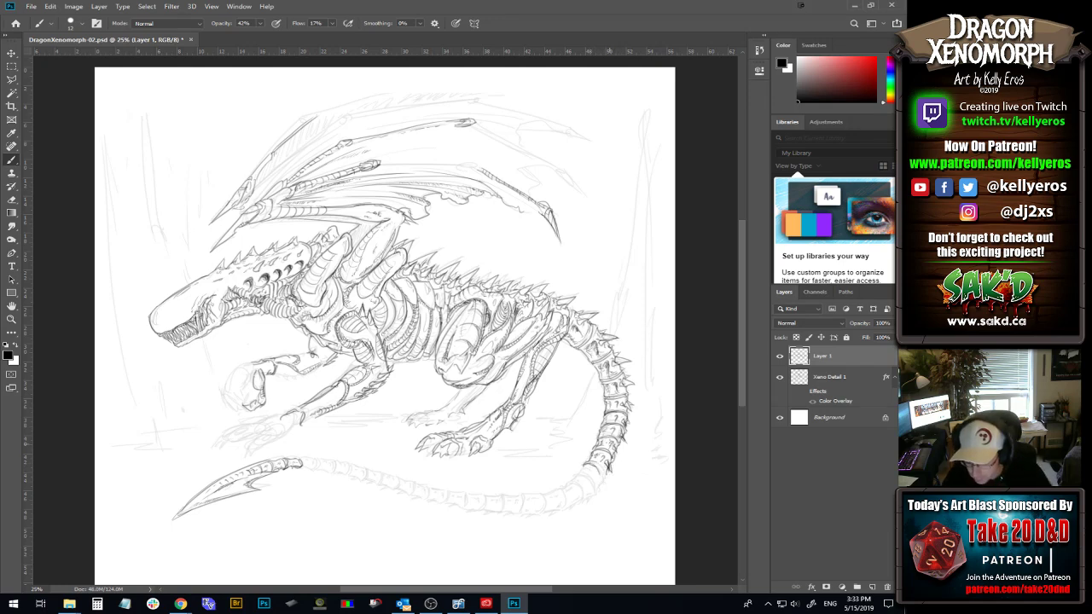
pyautogui.moveTo(599, 465)
pyautogui.mouseDown()
pyautogui.moveTo(592, 473)
pyautogui.moveTo(606, 482)
pyautogui.mouseUp()
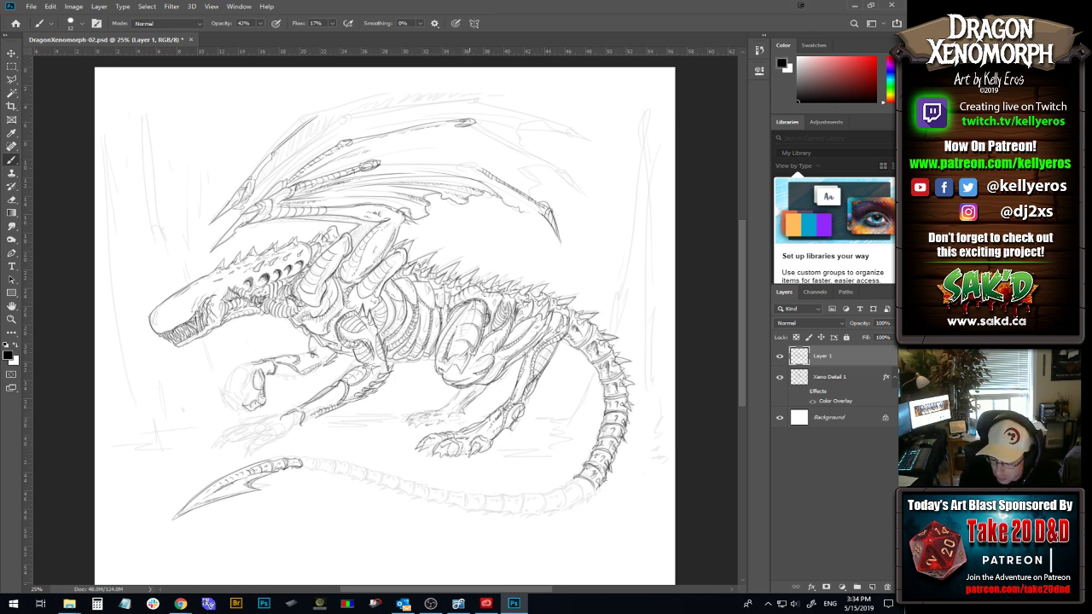
# Darken the claws and toes of the near hind foot.
pyautogui.moveTo(462, 456); pyautogui.dragTo(470, 447)
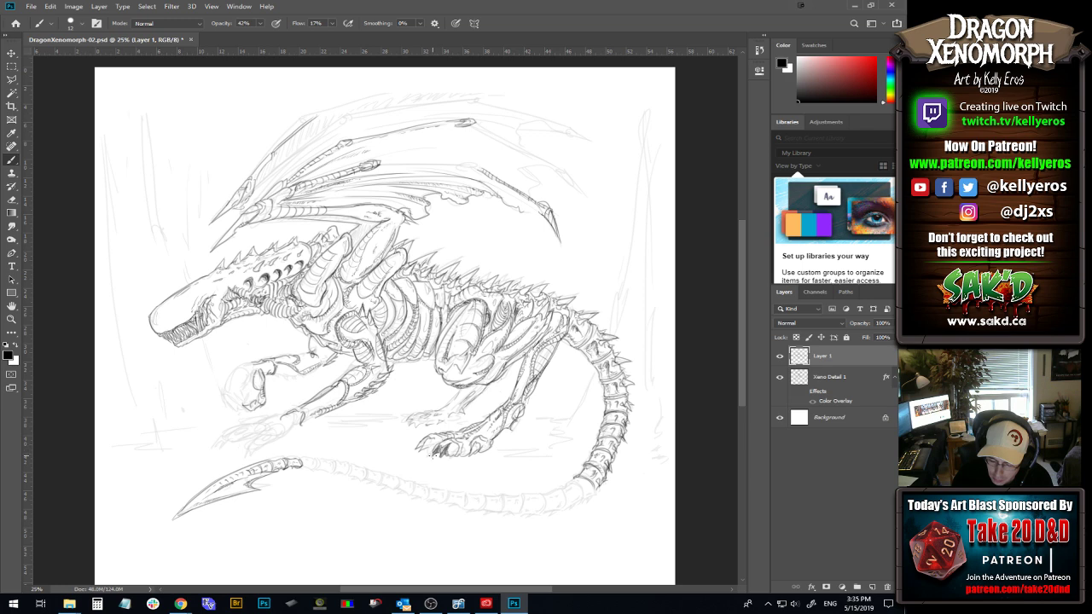
pyautogui.moveTo(440, 457); pyautogui.dragTo(426, 449)
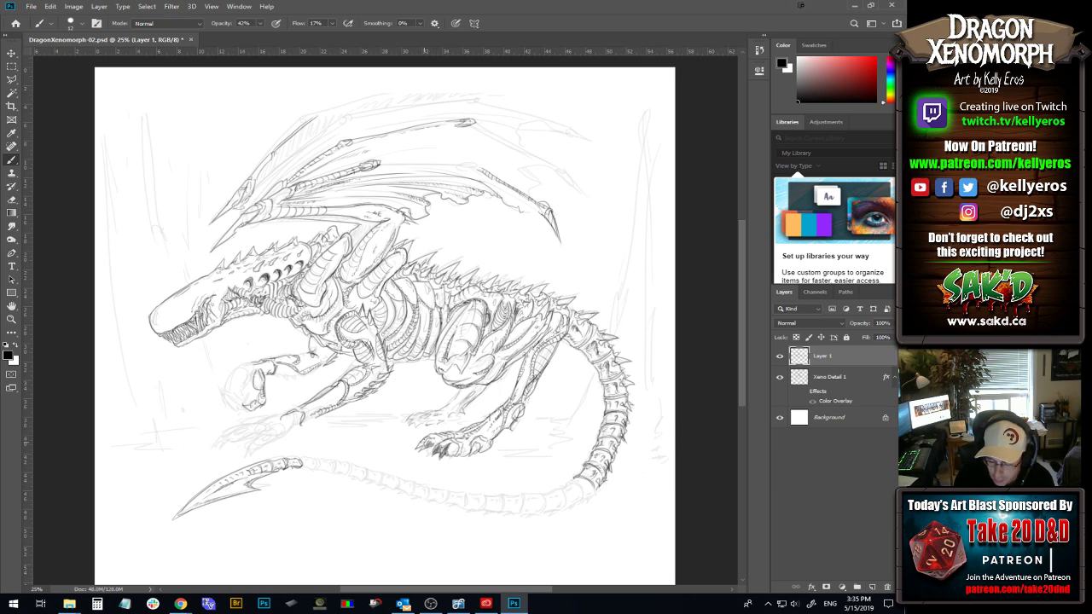
pyautogui.moveTo(420, 446); pyautogui.dragTo(442, 442)
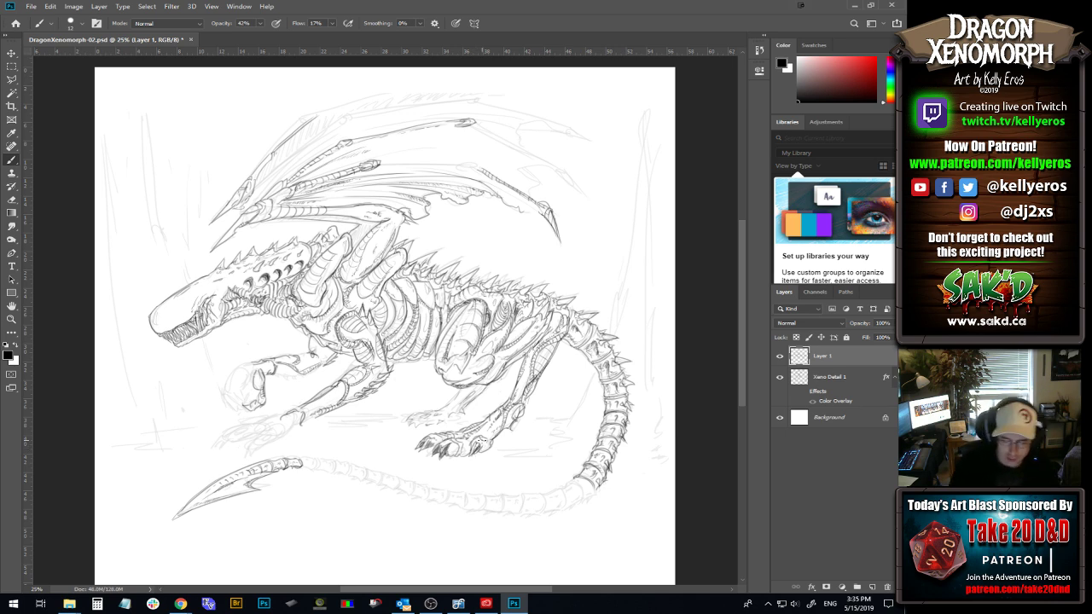
# Darken the near forearm toward the wrist and draw the far front hand's curled fingers and knuckles.
pyautogui.moveTo(324, 399); pyautogui.dragTo(309, 413)
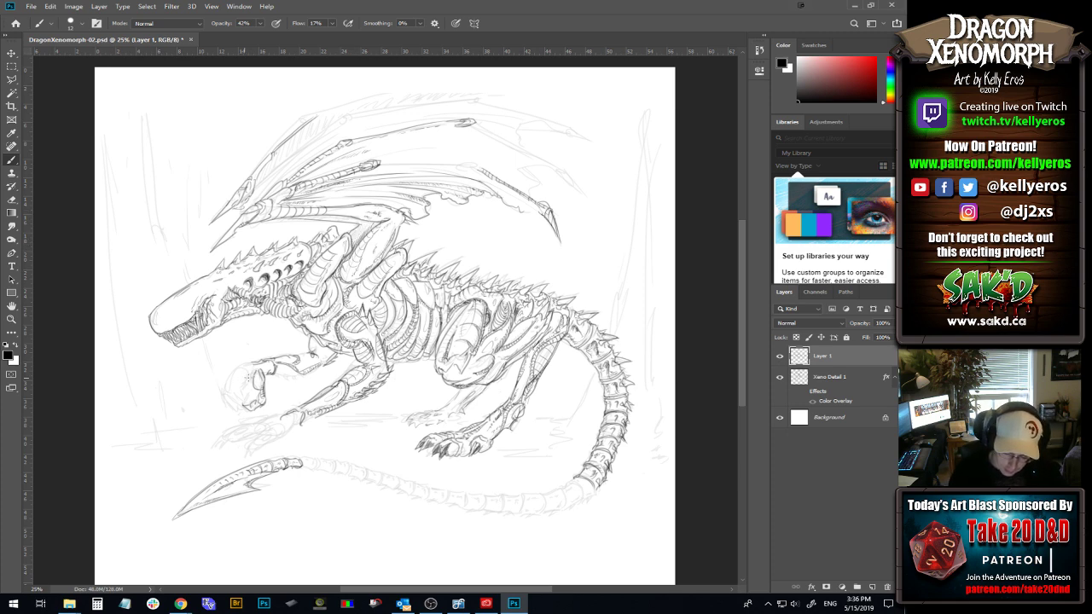
pyautogui.moveTo(236, 394)
pyautogui.mouseDown()
pyautogui.moveTo(253, 371)
pyautogui.moveTo(226, 395)
pyautogui.moveTo(235, 368)
pyautogui.moveTo(239, 390)
pyautogui.moveTo(244, 378)
pyautogui.moveTo(232, 367)
pyautogui.moveTo(266, 357)
pyautogui.moveTo(234, 368)
pyautogui.mouseUp()
pyautogui.moveTo(247, 378); pyautogui.dragTo(243, 385)
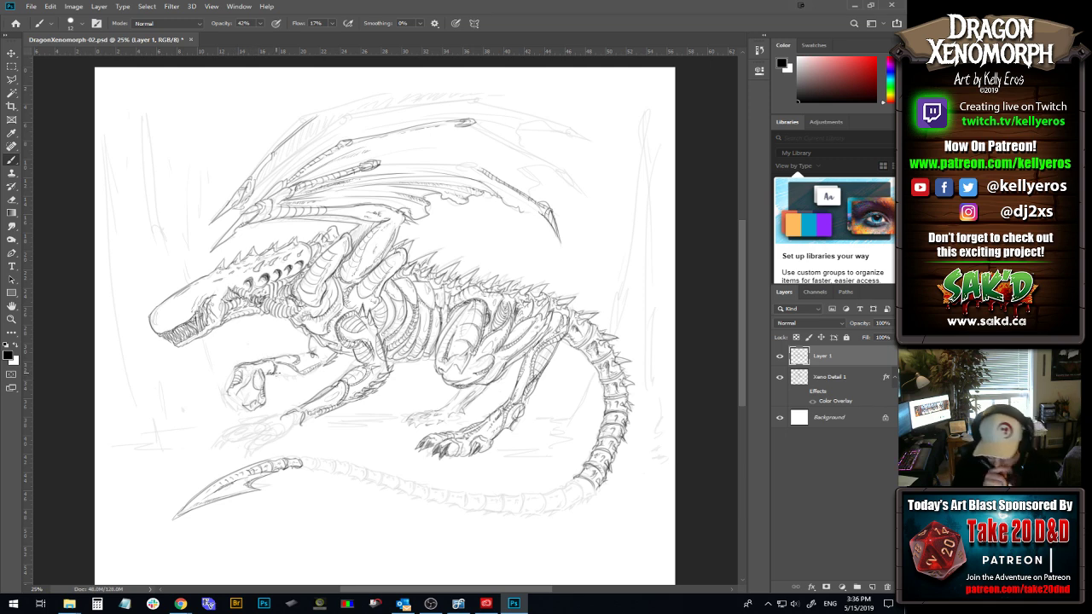
pyautogui.moveTo(229, 407); pyautogui.dragTo(254, 398)
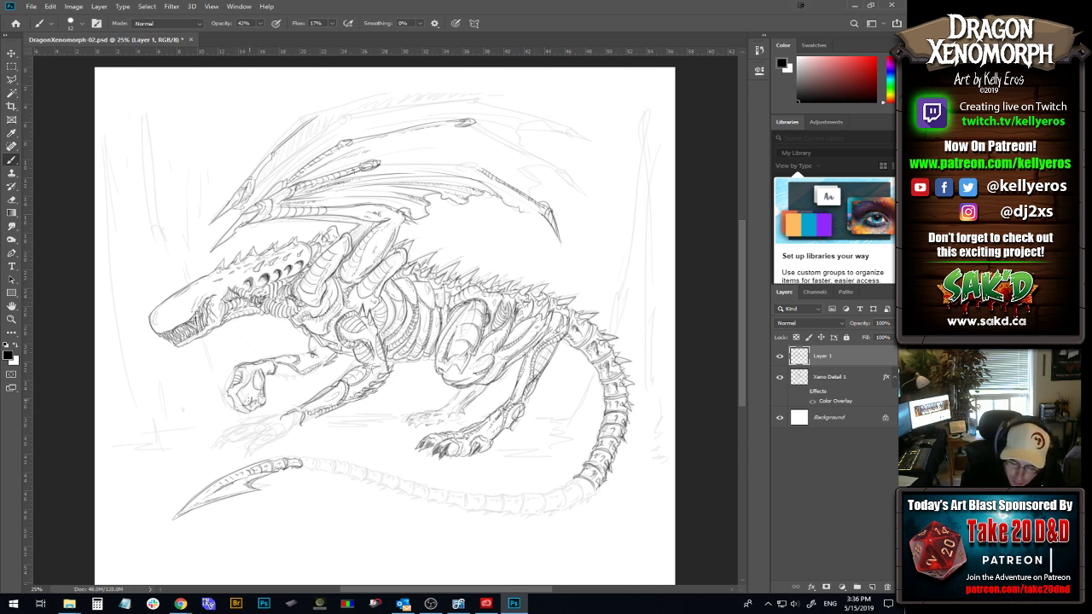
pyautogui.moveTo(236, 394)
pyautogui.mouseDown()
pyautogui.moveTo(239, 408)
pyautogui.moveTo(226, 380)
pyautogui.moveTo(223, 394)
pyautogui.moveTo(232, 368)
pyautogui.moveTo(250, 405)
pyautogui.moveTo(256, 398)
pyautogui.mouseUp()
pyautogui.moveTo(249, 391); pyautogui.dragTo(244, 399)
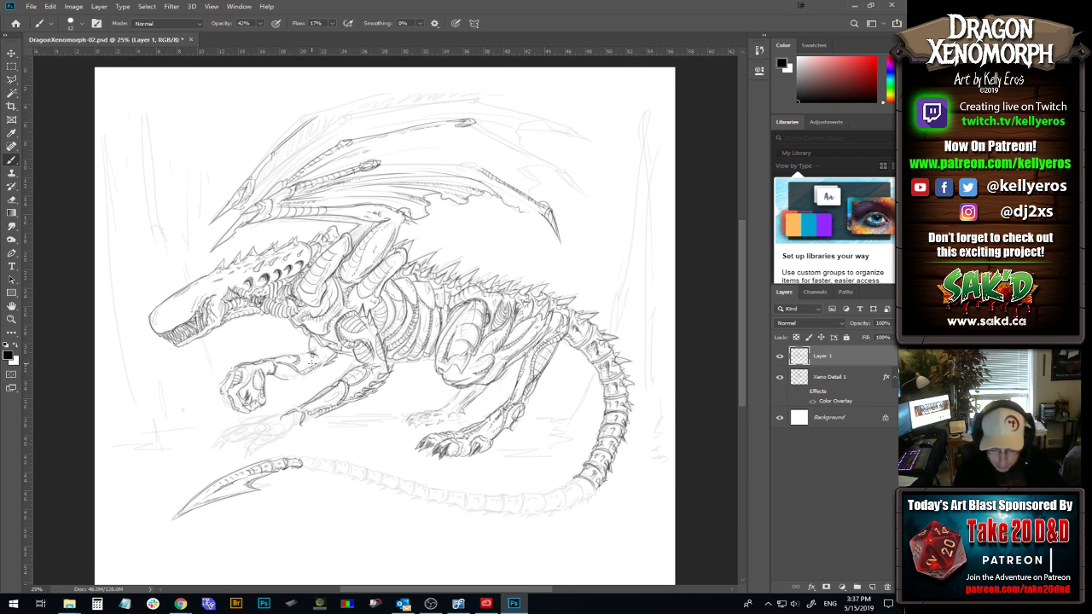
# Contour the underside of the far forearm, redoing the first stroke, and add detail lines up to the elbow.
pyautogui.moveTo(275, 370); pyautogui.dragTo(303, 379)
pyautogui.hotkey('ctrl', 'z')
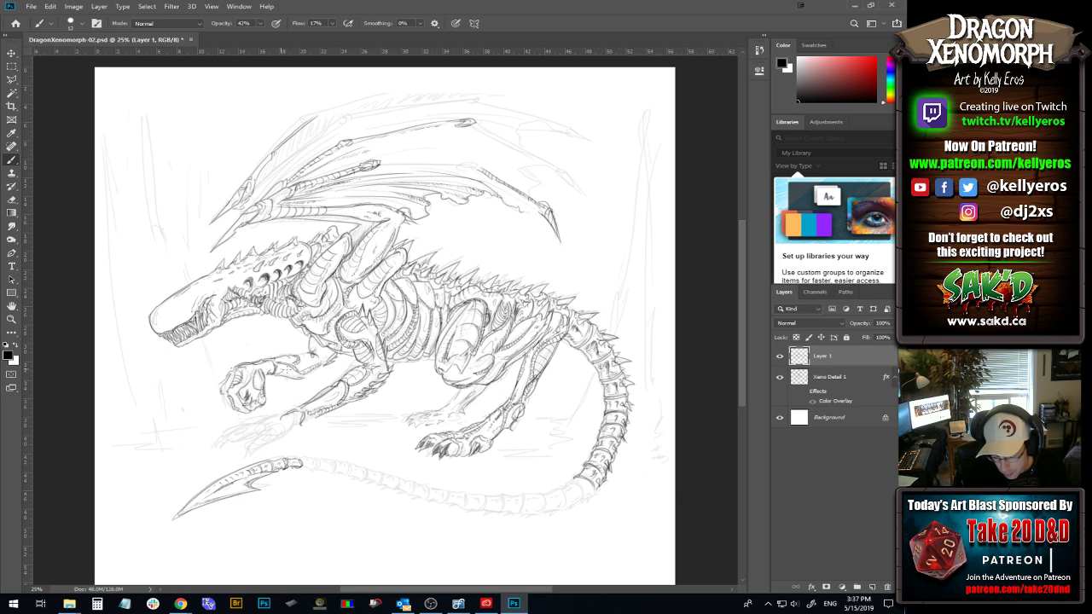
pyautogui.moveTo(281, 377); pyautogui.dragTo(290, 371)
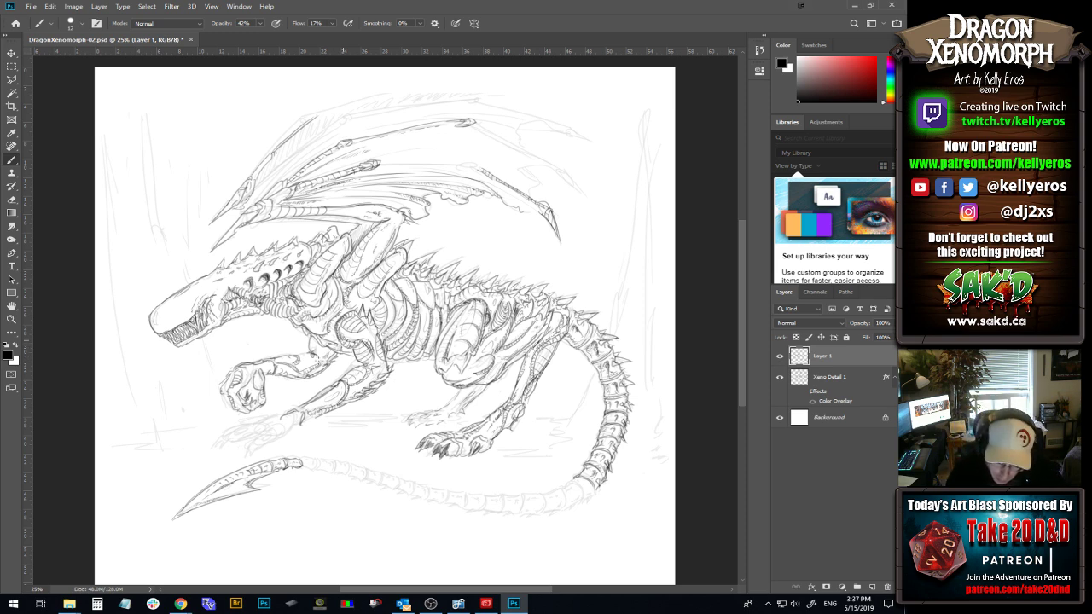
pyautogui.moveTo(300, 359)
pyautogui.mouseDown()
pyautogui.moveTo(332, 346)
pyautogui.moveTo(313, 348)
pyautogui.mouseUp()
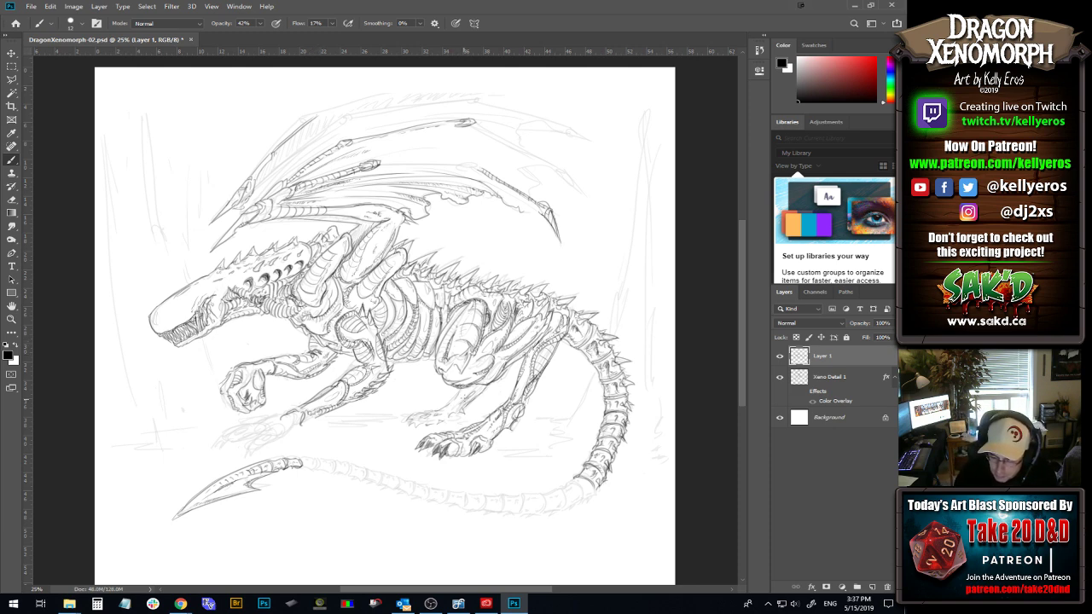
# Add a line to the far hind leg's lower part and outline the top of the near front hand from the wrist.
pyautogui.moveTo(454, 401); pyautogui.dragTo(457, 399)
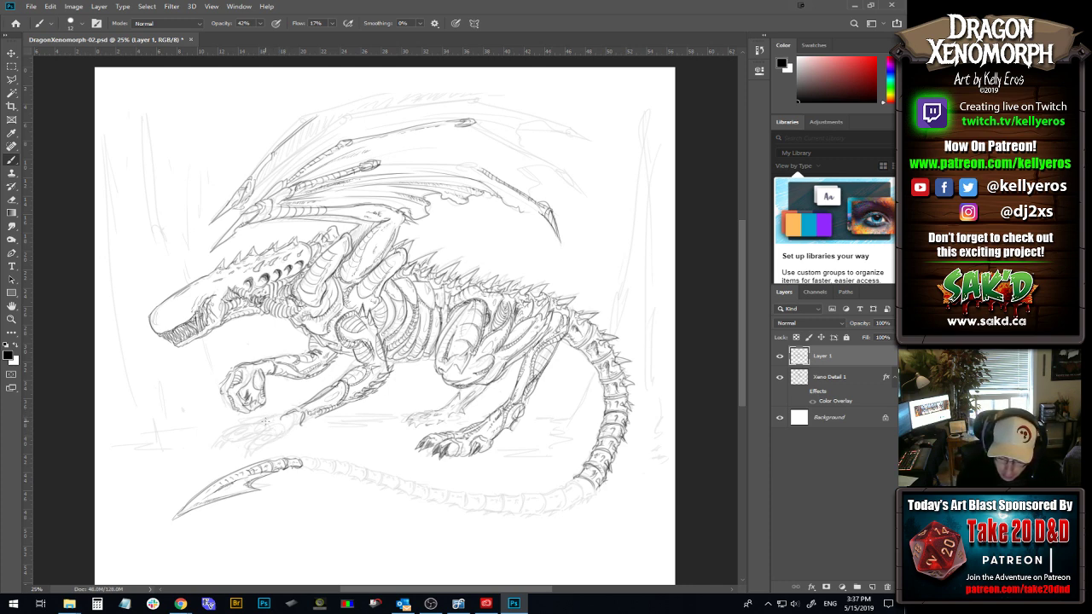
pyautogui.moveTo(261, 417); pyautogui.dragTo(296, 405)
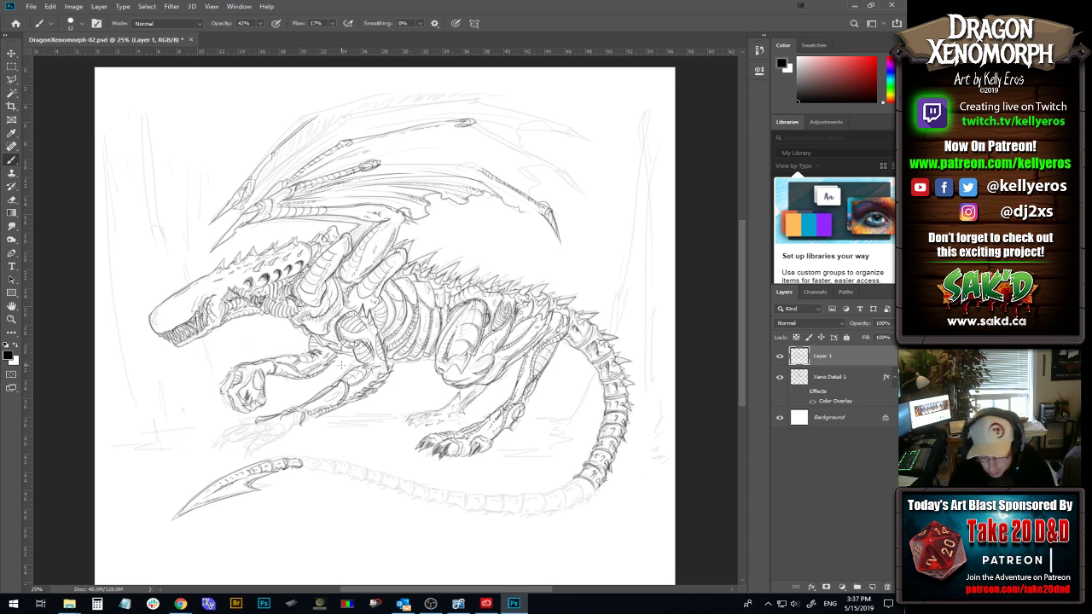
# Extend the tail with more small segments behind the blade and darken the blade's point and both edges.
pyautogui.moveTo(315, 458)
pyautogui.mouseDown()
pyautogui.moveTo(314, 470)
pyautogui.moveTo(304, 460)
pyautogui.mouseUp()
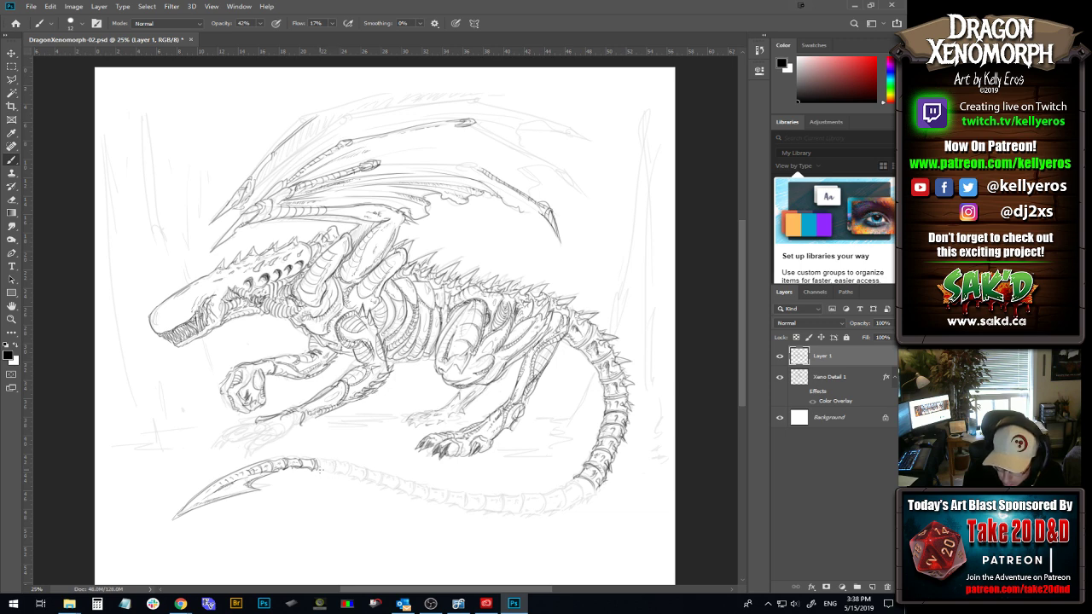
pyautogui.moveTo(319, 468); pyautogui.dragTo(329, 468)
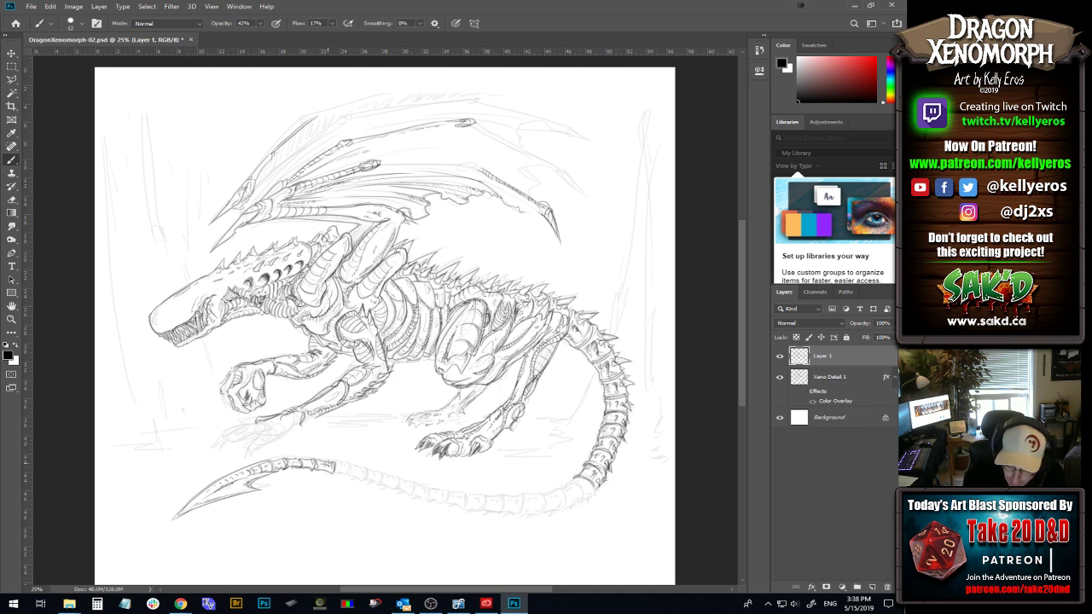
pyautogui.moveTo(306, 460); pyautogui.dragTo(309, 464)
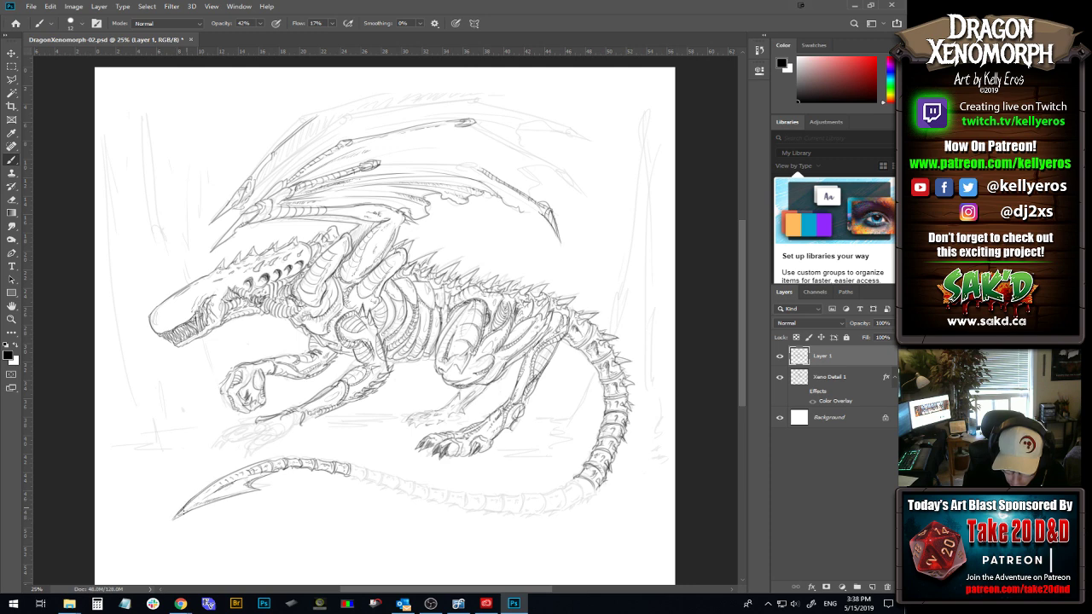
pyautogui.moveTo(177, 517); pyautogui.dragTo(209, 484)
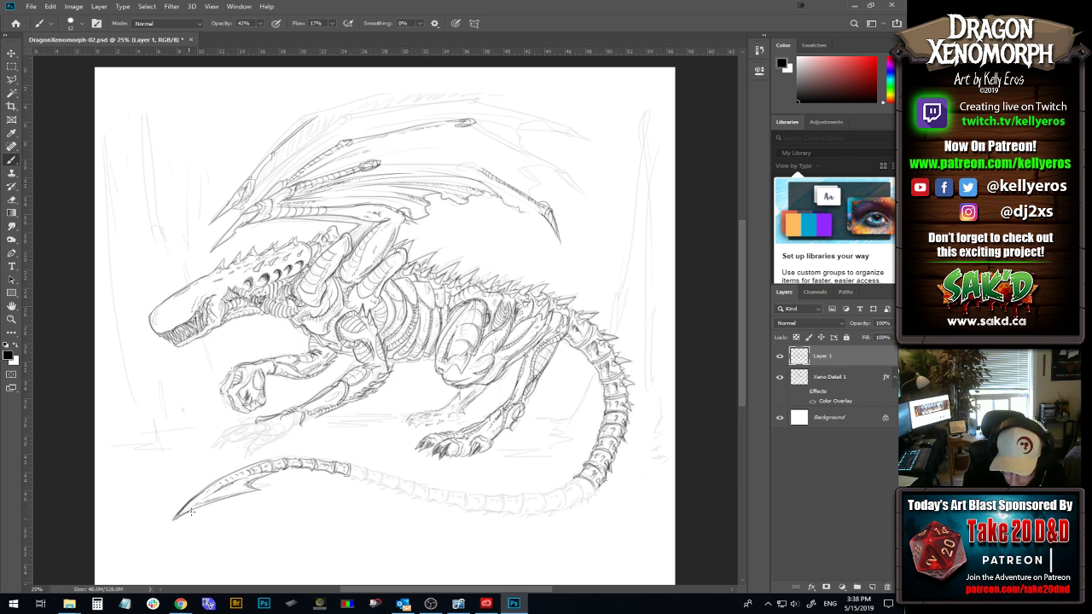
pyautogui.moveTo(177, 520); pyautogui.dragTo(197, 508)
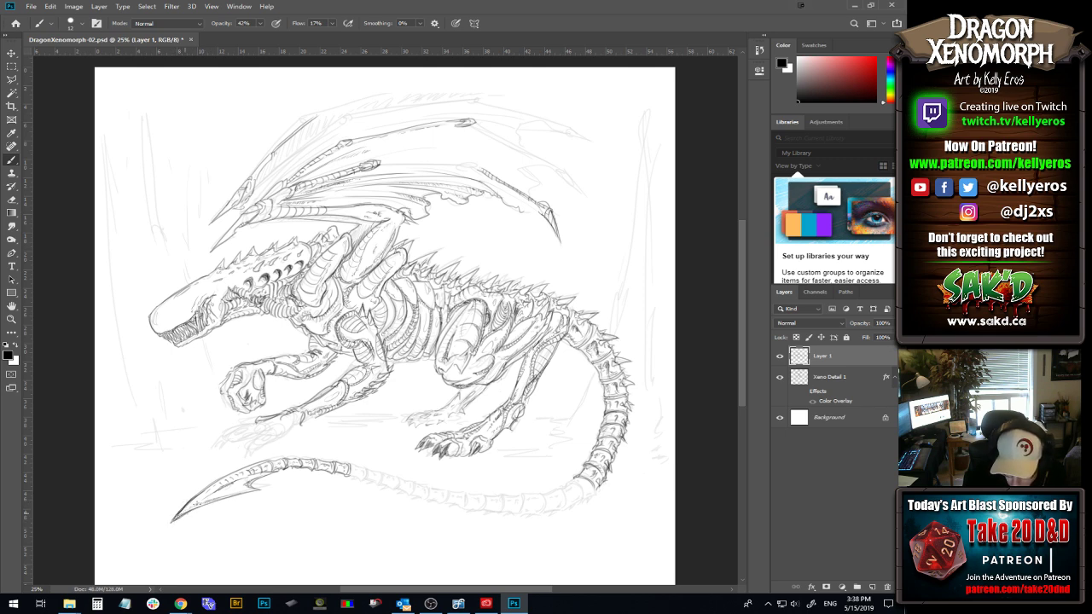
pyautogui.moveTo(213, 503)
pyautogui.mouseDown()
pyautogui.moveTo(193, 511)
pyautogui.moveTo(238, 499)
pyautogui.mouseUp()
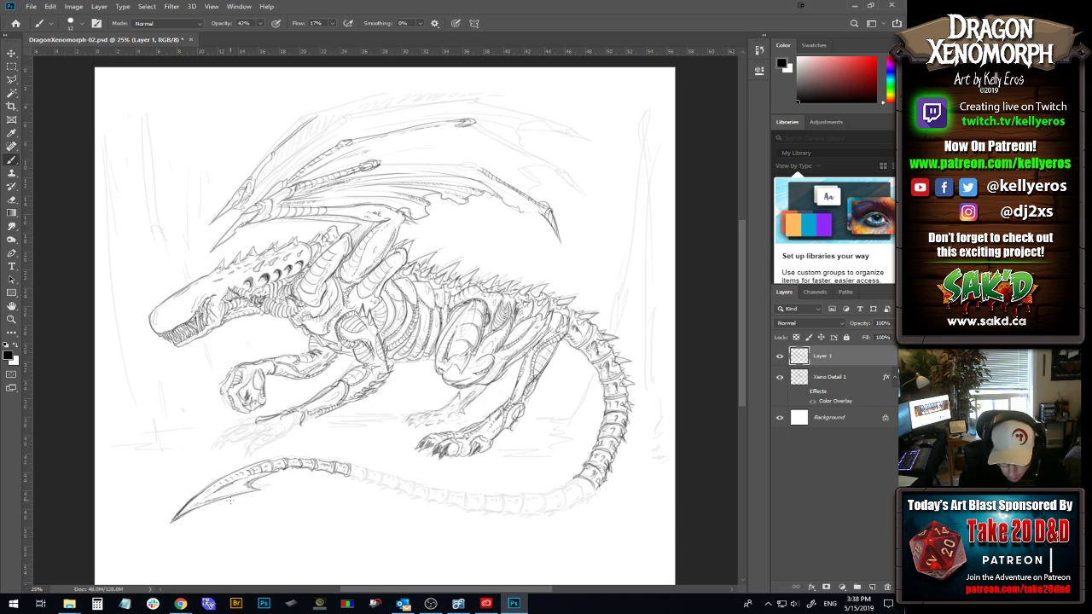
# Save the drawing.
pyautogui.press('z')
pyautogui.press('v')
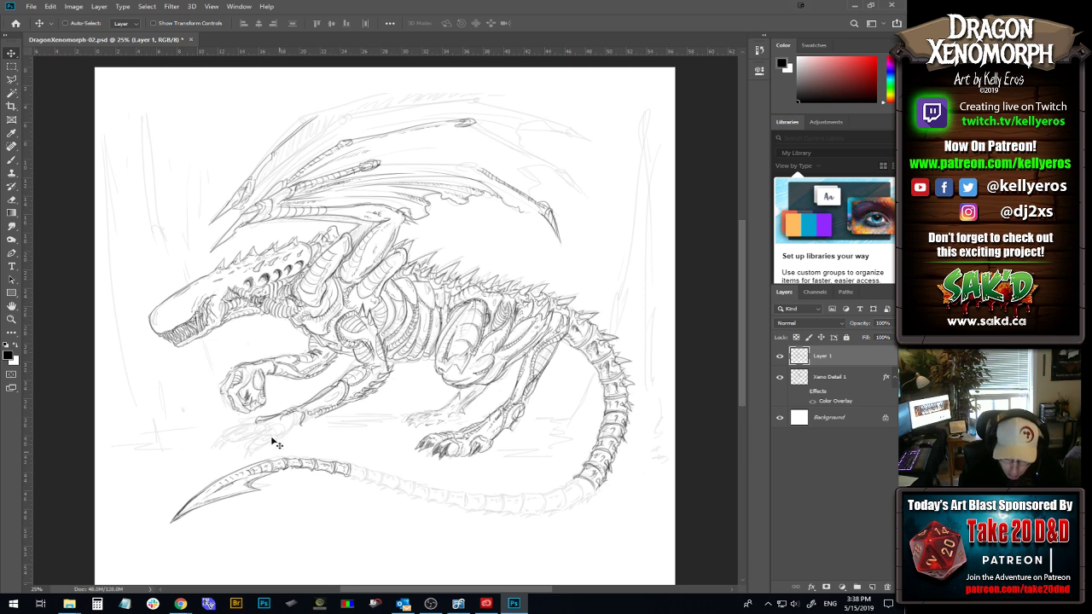
pyautogui.click(11, 67)
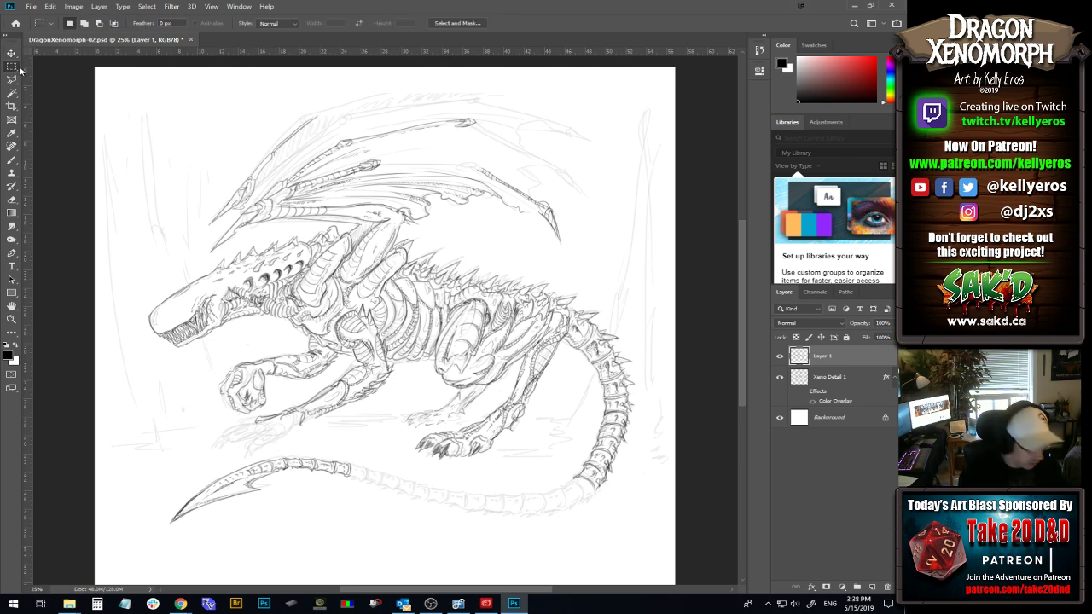
pyautogui.hotkey('ctrl', 's')
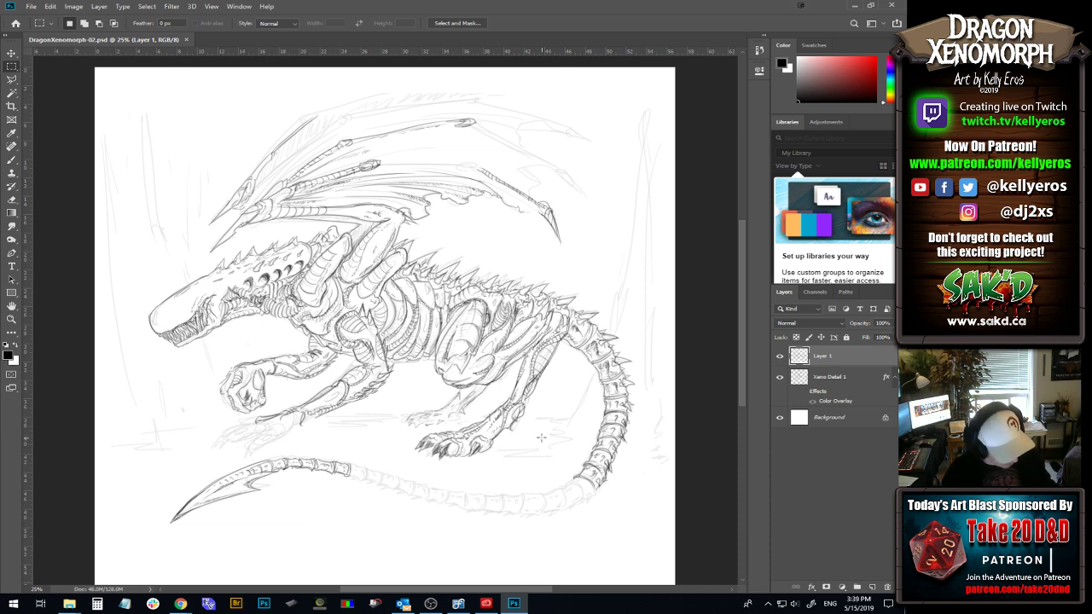
# Draw detailed segments with small underside spikes around the tail's lower bend, continuing along the faint sketch towards the blade.
pyautogui.press('b')
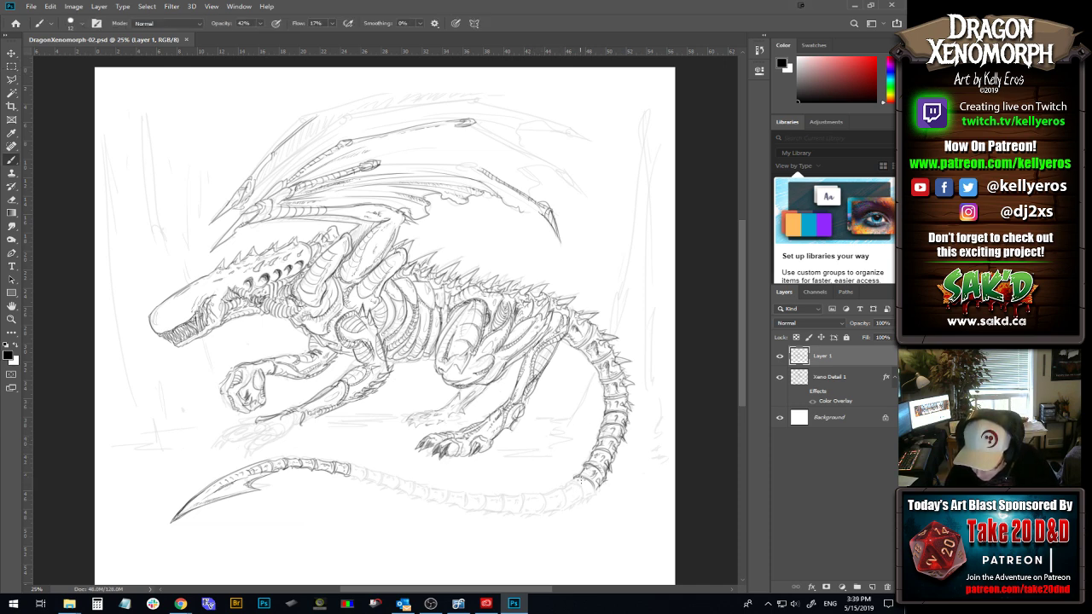
pyautogui.moveTo(582, 475)
pyautogui.mouseDown()
pyautogui.moveTo(566, 485)
pyautogui.moveTo(568, 508)
pyautogui.mouseUp()
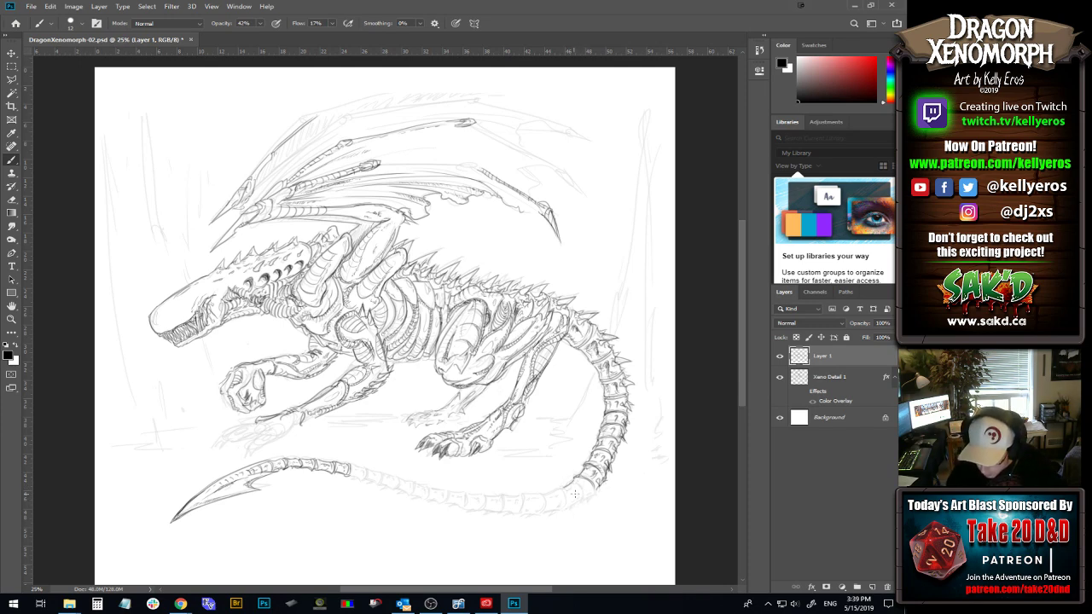
pyautogui.moveTo(567, 490)
pyautogui.mouseDown()
pyautogui.moveTo(576, 504)
pyautogui.moveTo(587, 496)
pyautogui.mouseUp()
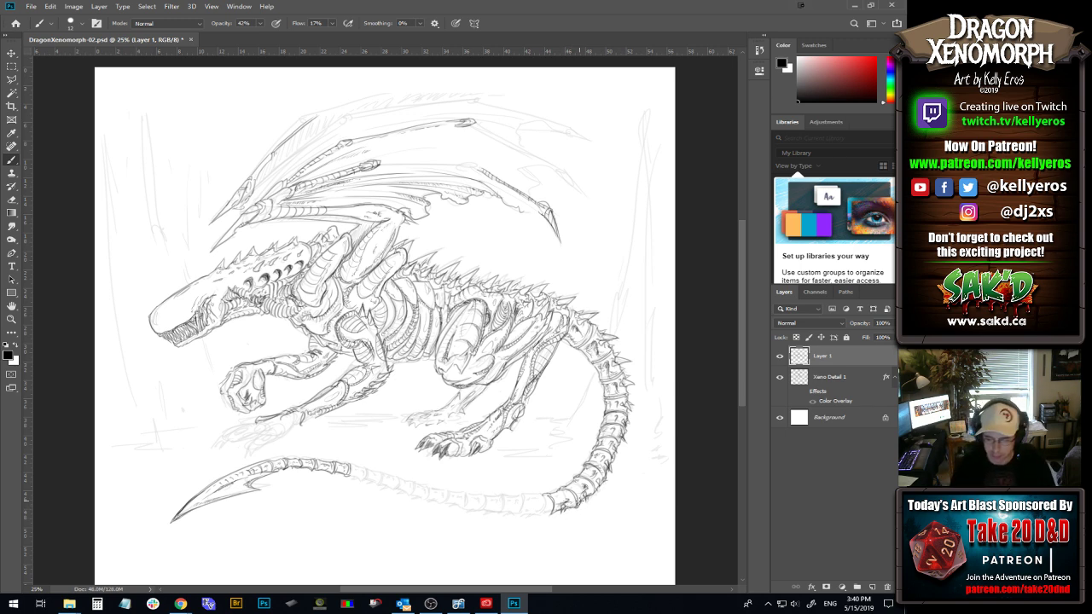
pyautogui.moveTo(551, 317)
pyautogui.mouseDown()
pyautogui.moveTo(566, 312)
pyautogui.moveTo(512, 333)
pyautogui.moveTo(528, 319)
pyautogui.moveTo(507, 339)
pyautogui.mouseUp()
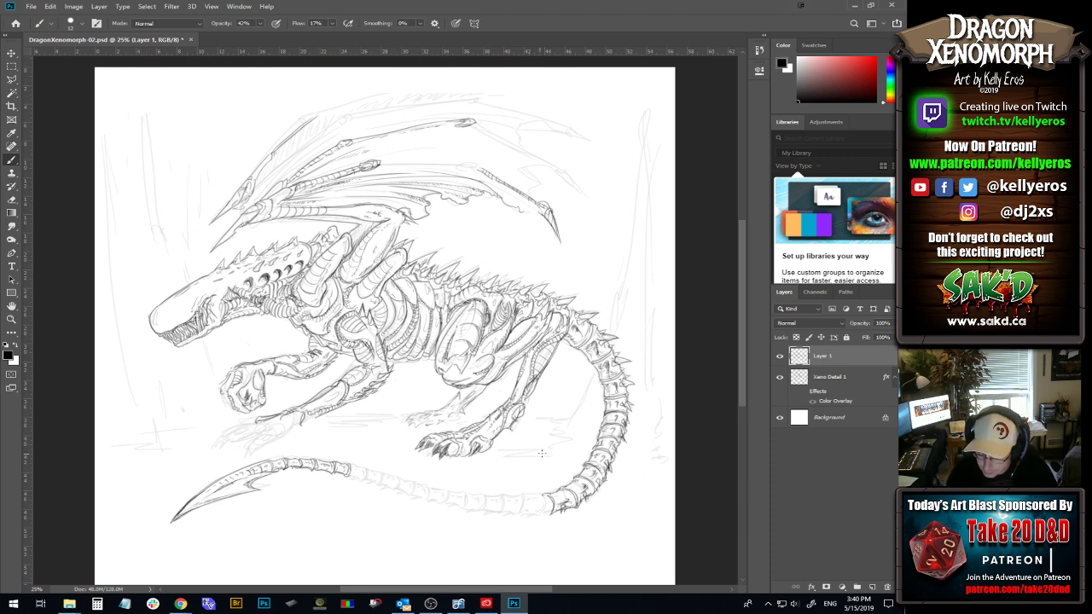
pyautogui.moveTo(529, 498)
pyautogui.mouseDown()
pyautogui.moveTo(528, 515)
pyautogui.moveTo(546, 509)
pyautogui.mouseUp()
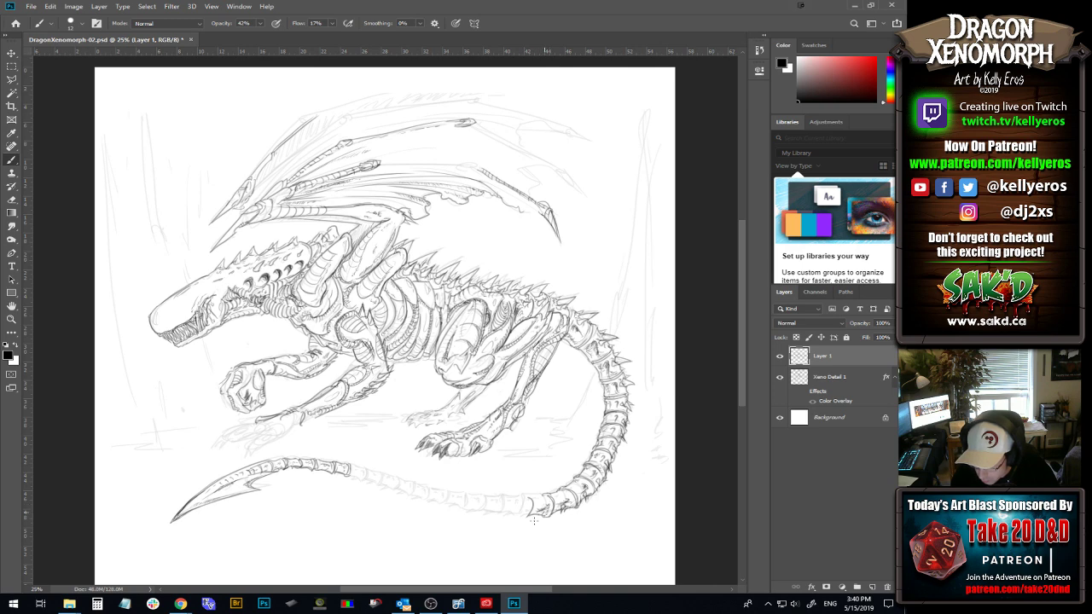
pyautogui.moveTo(539, 512); pyautogui.dragTo(548, 511)
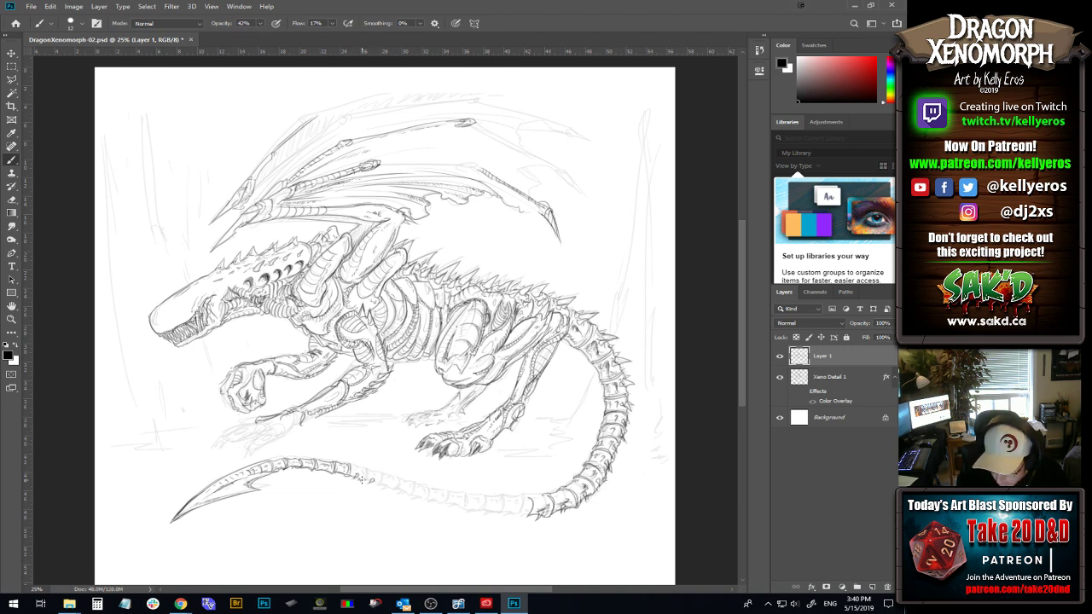
# Add more small segments to the thin end of the tail behind the blade and save the drawing.
pyautogui.moveTo(368, 476)
pyautogui.mouseDown()
pyautogui.moveTo(381, 484)
pyautogui.moveTo(385, 475)
pyautogui.mouseUp()
pyautogui.hotkey('ctrl', 's')
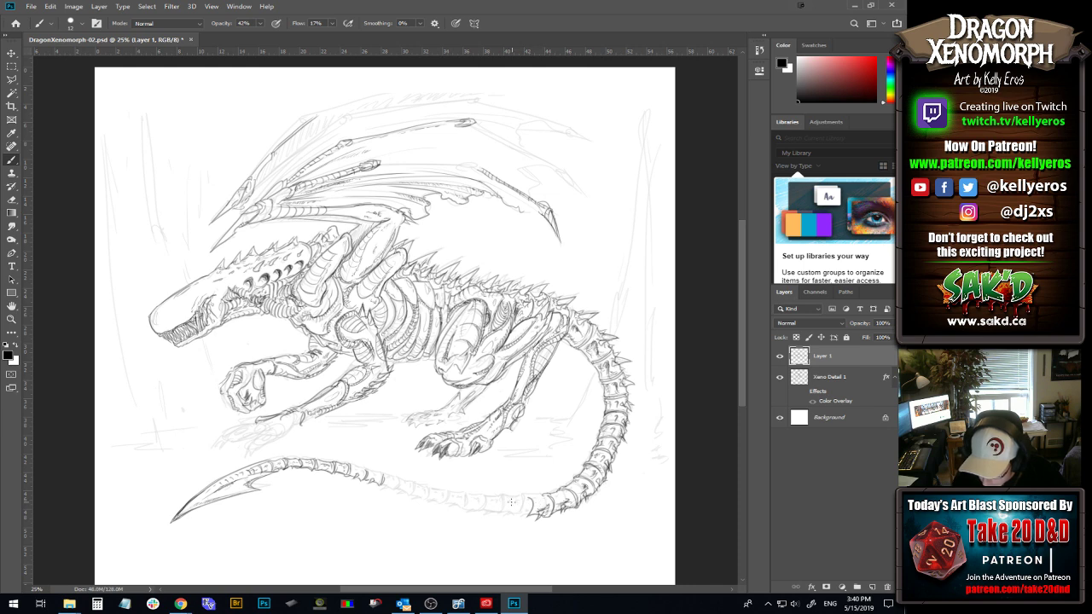
# Outline another segment with an underside spike on the thick part of the lower tail, redoing a stroke.
pyautogui.moveTo(511, 499); pyautogui.dragTo(514, 512)
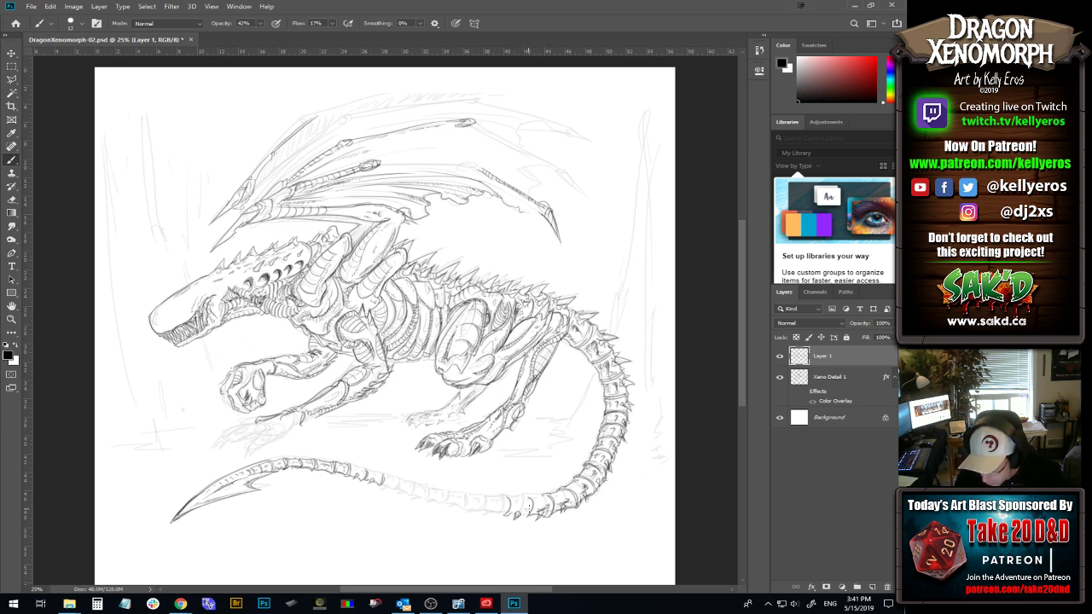
pyautogui.hotkey('ctrl', 'z')
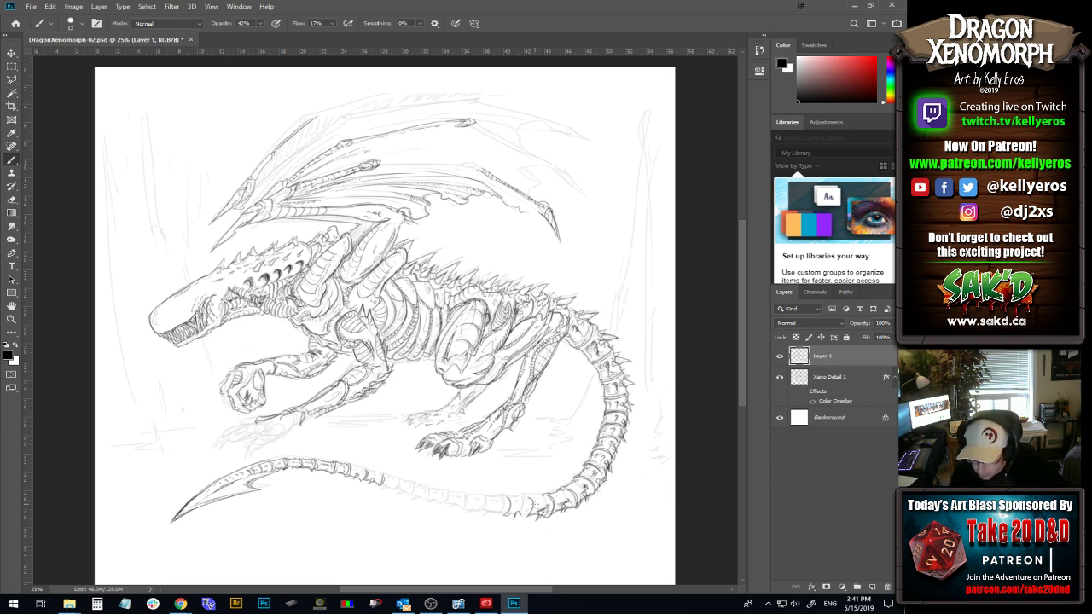
pyautogui.press('z')
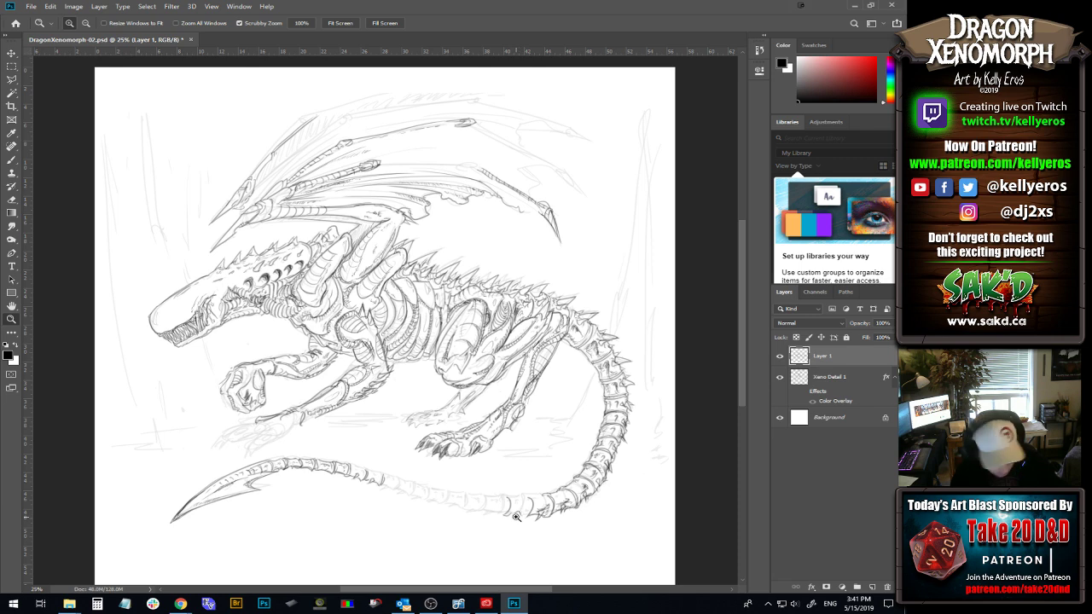
pyautogui.press('b')
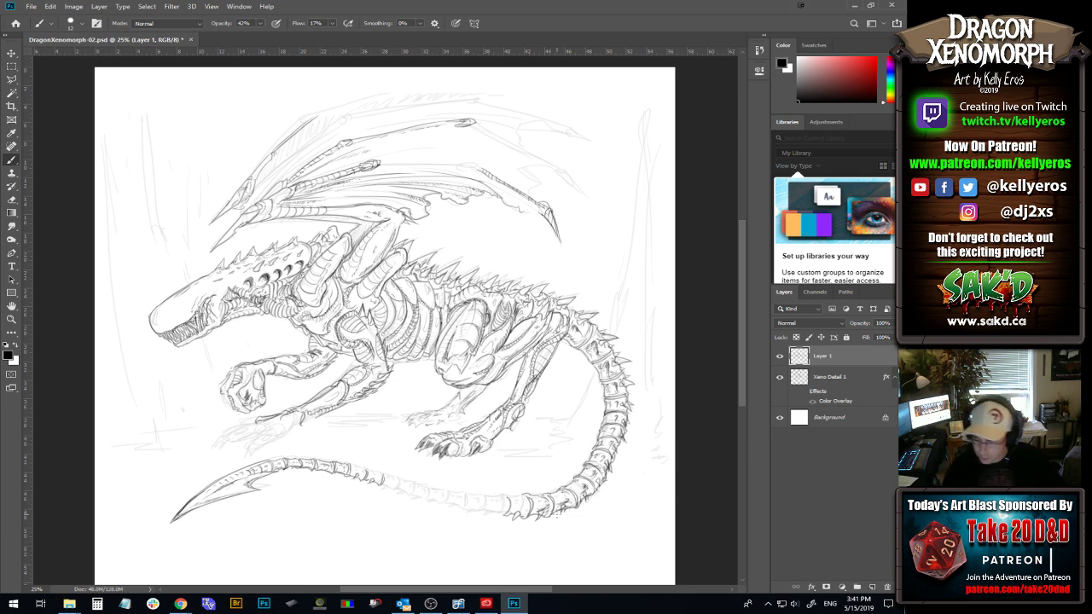
# Hide and show the Xeno Detail 1 sketch layer repeatedly to check the line art alone, leaving the layer shown.
pyautogui.click(779, 377)
pyautogui.click(780, 377)
pyautogui.click(780, 377)
pyautogui.click(780, 377)
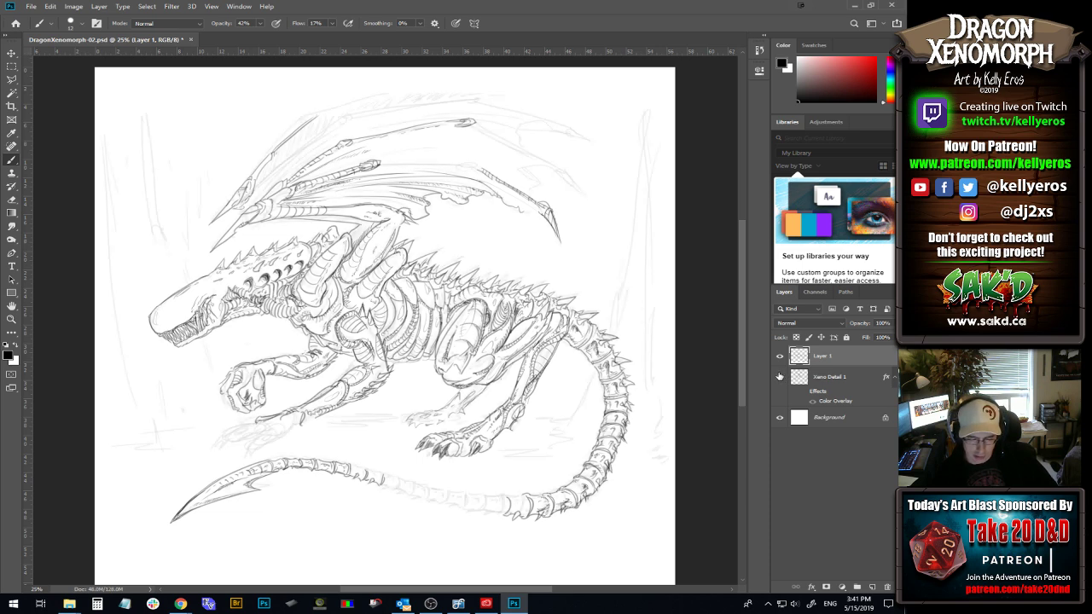
pyautogui.click(780, 377)
pyautogui.click(780, 378)
pyautogui.click(780, 377)
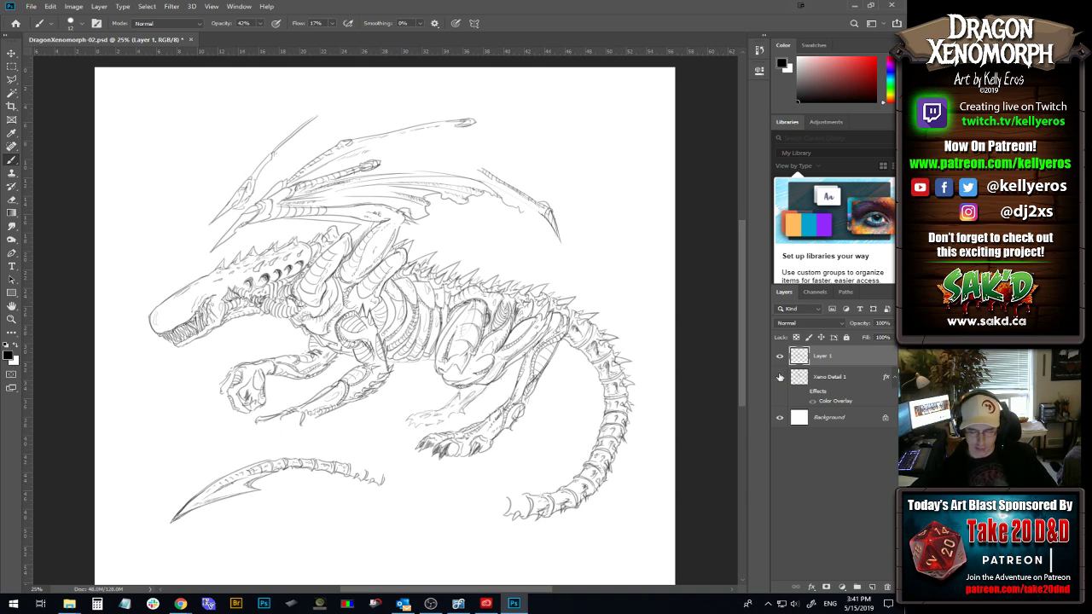
pyautogui.click(780, 377)
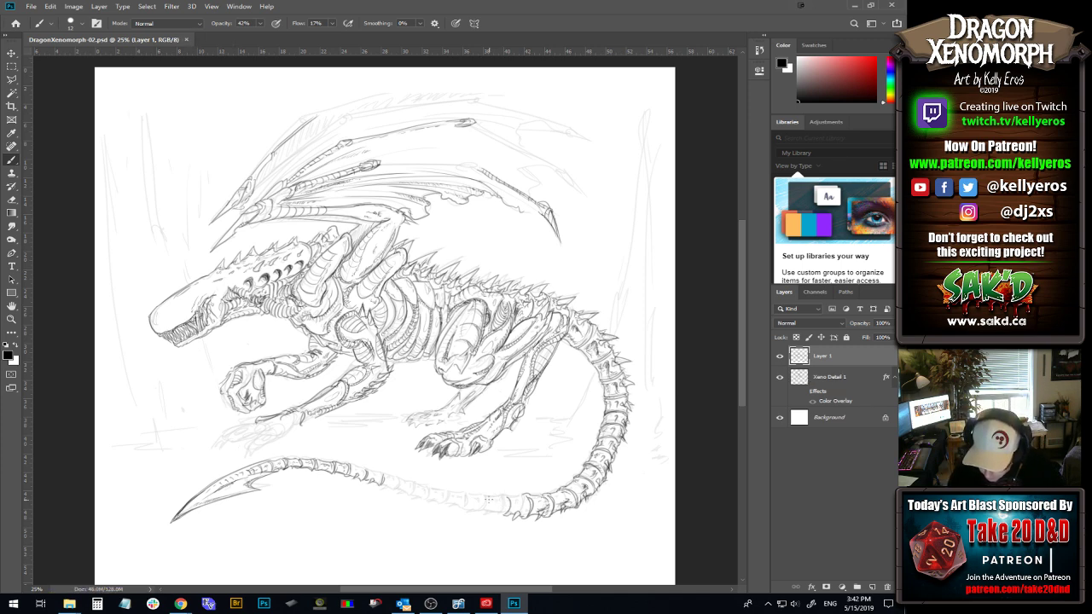
# Outline the next spiked segments of the lower tail and add inner detail, undoing the faulty strokes.
pyautogui.moveTo(488, 499); pyautogui.dragTo(507, 494)
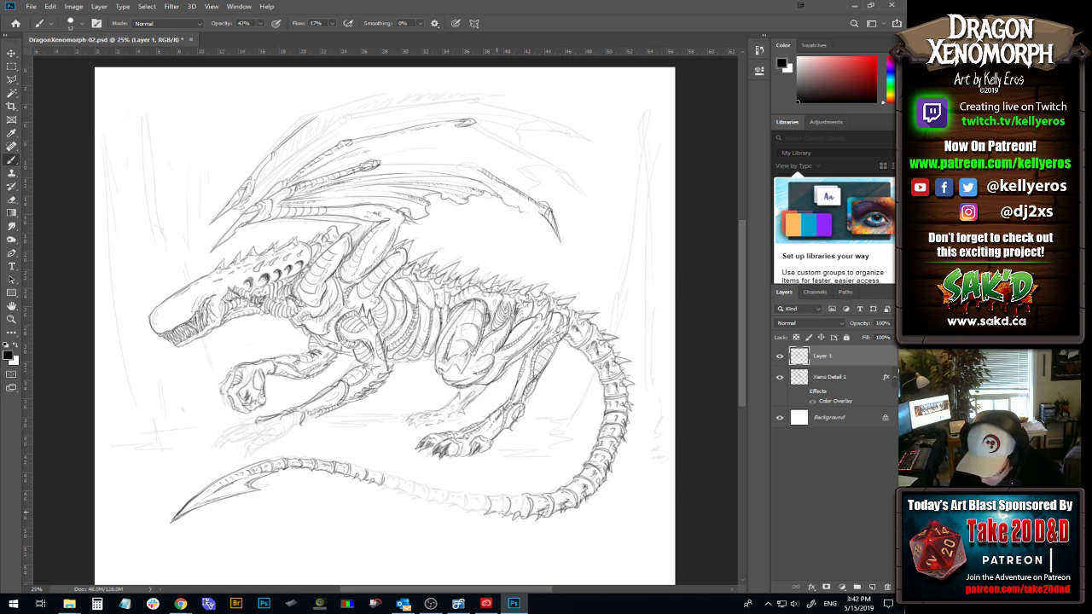
pyautogui.moveTo(503, 511)
pyautogui.mouseDown()
pyautogui.moveTo(509, 504)
pyautogui.moveTo(495, 516)
pyautogui.mouseUp()
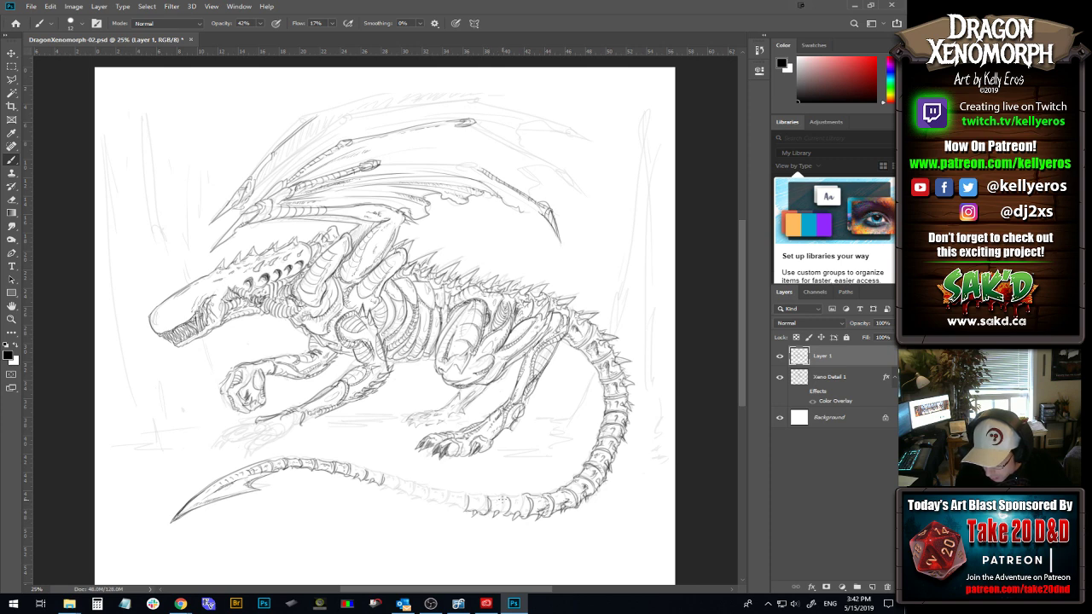
pyautogui.moveTo(487, 511)
pyautogui.mouseDown()
pyautogui.moveTo(491, 496)
pyautogui.moveTo(487, 513)
pyautogui.mouseUp()
pyautogui.hotkey('ctrl', 'z')
pyautogui.hotkey('ctrl', 'z')
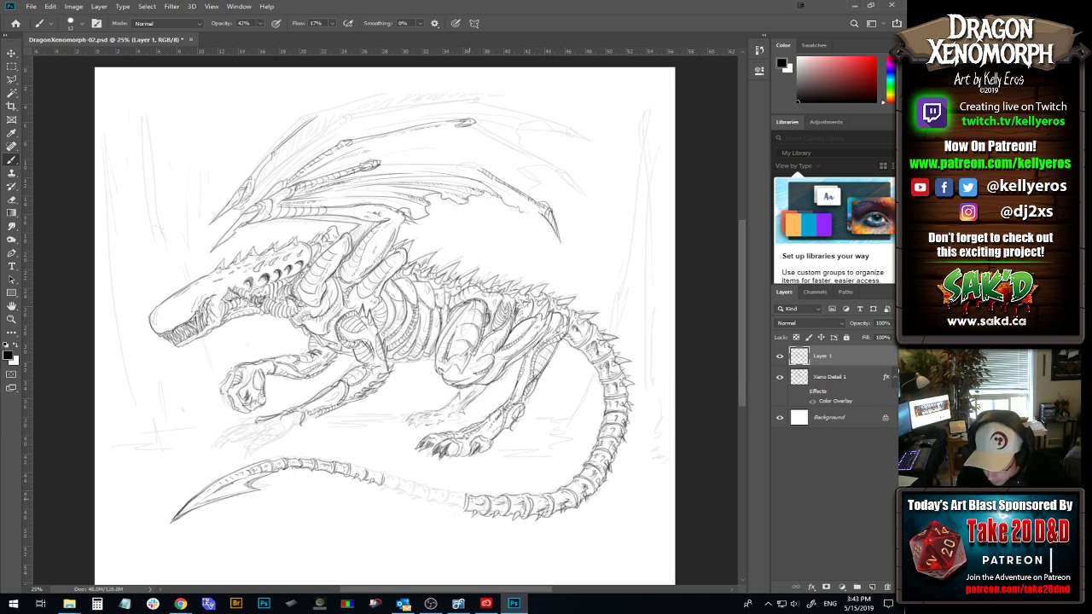
pyautogui.hotkey('ctrl', 'z')
# Fill the remaining gap in the middle of the tail with small segments, joining the thick and thin parts.
pyautogui.moveTo(463, 503); pyautogui.dragTo(468, 508)
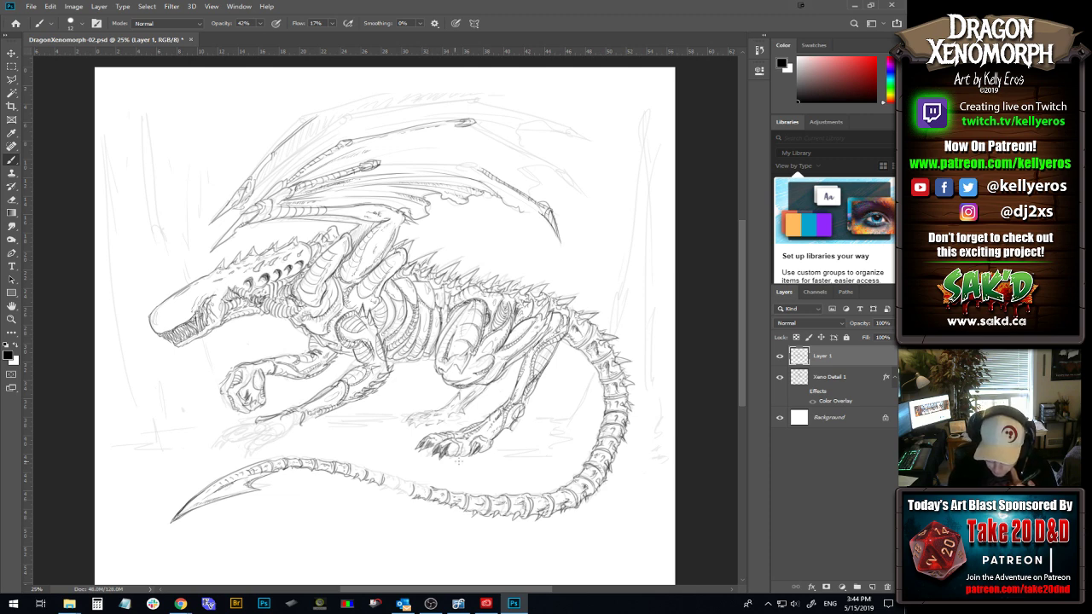
pyautogui.moveTo(403, 480); pyautogui.dragTo(407, 496)
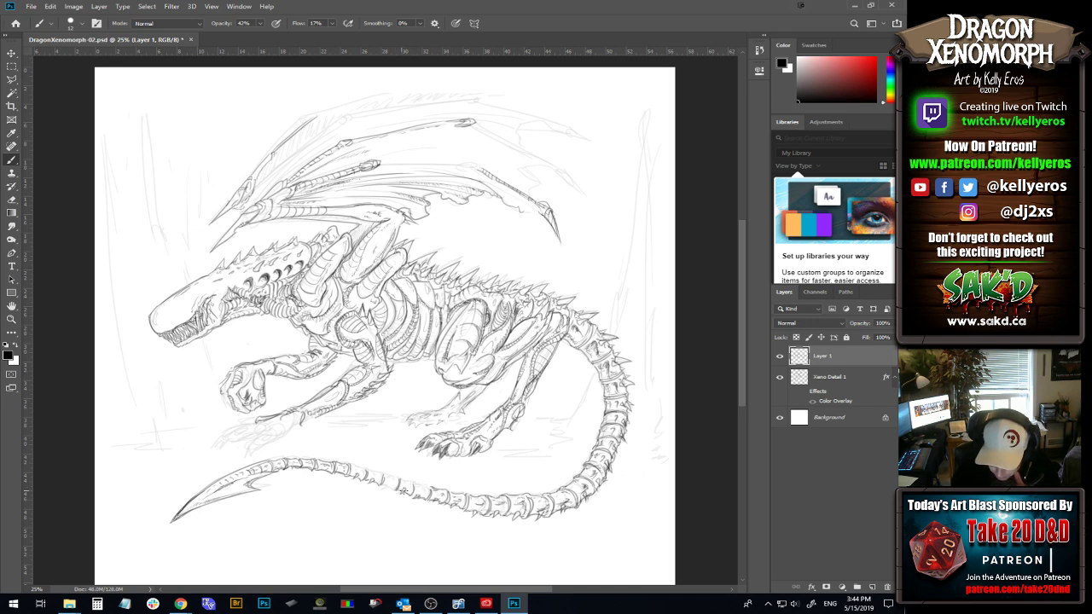
pyautogui.moveTo(403, 481); pyautogui.dragTo(437, 488)
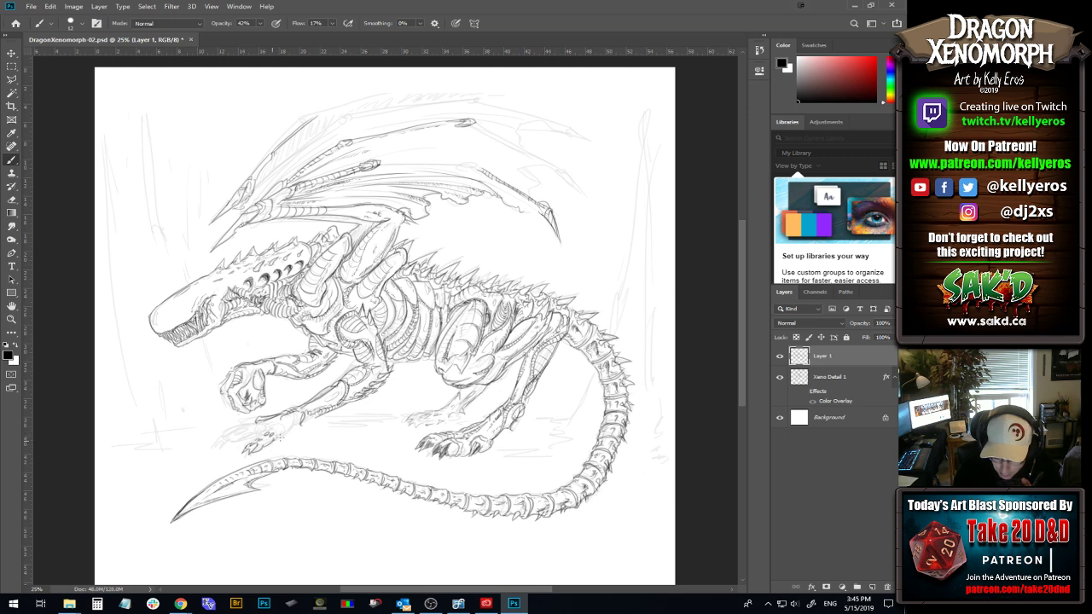
# Detail the near front hand resting on the ground, drawing its wrist, fingers and claws over the sketch.
pyautogui.moveTo(295, 421)
pyautogui.mouseDown()
pyautogui.moveTo(288, 432)
pyautogui.moveTo(329, 412)
pyautogui.moveTo(308, 420)
pyautogui.moveTo(318, 417)
pyautogui.mouseUp()
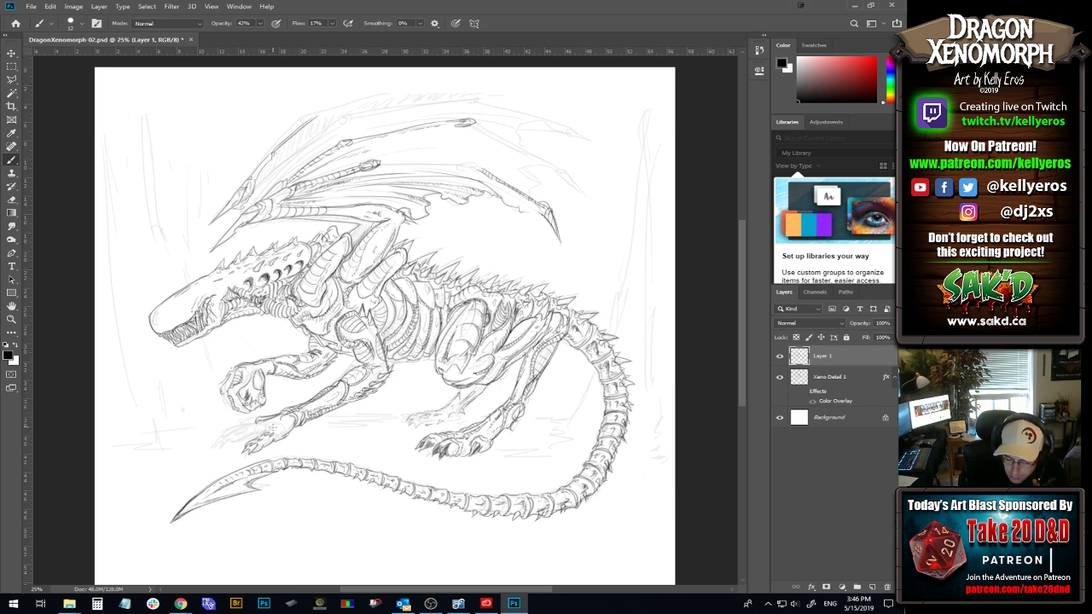
pyautogui.moveTo(254, 431); pyautogui.dragTo(262, 436)
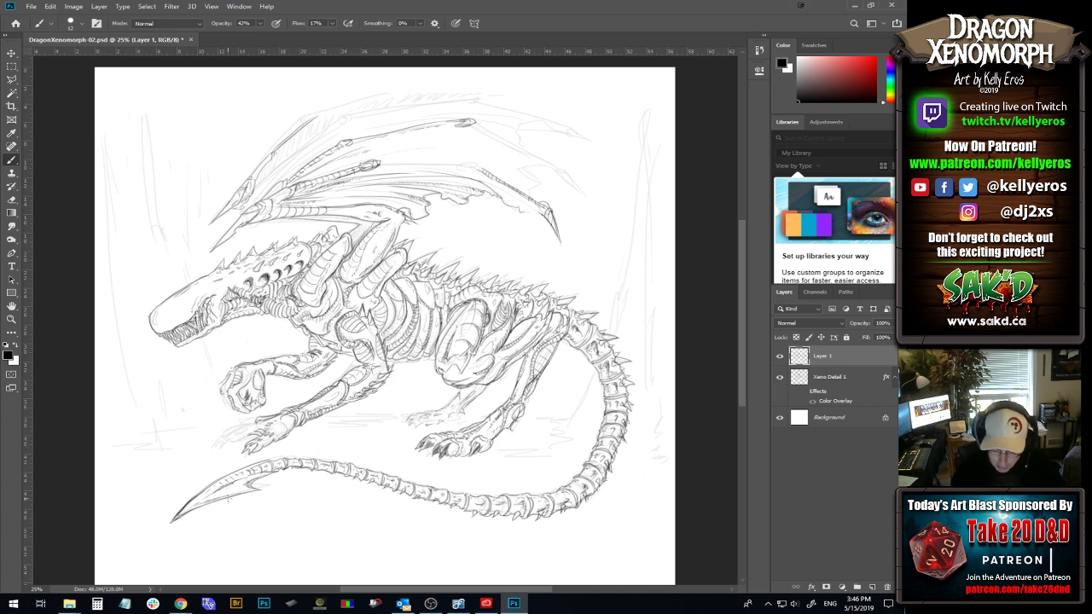
pyautogui.moveTo(252, 422)
pyautogui.mouseDown()
pyautogui.moveTo(224, 436)
pyautogui.moveTo(245, 424)
pyautogui.moveTo(250, 427)
pyautogui.mouseUp()
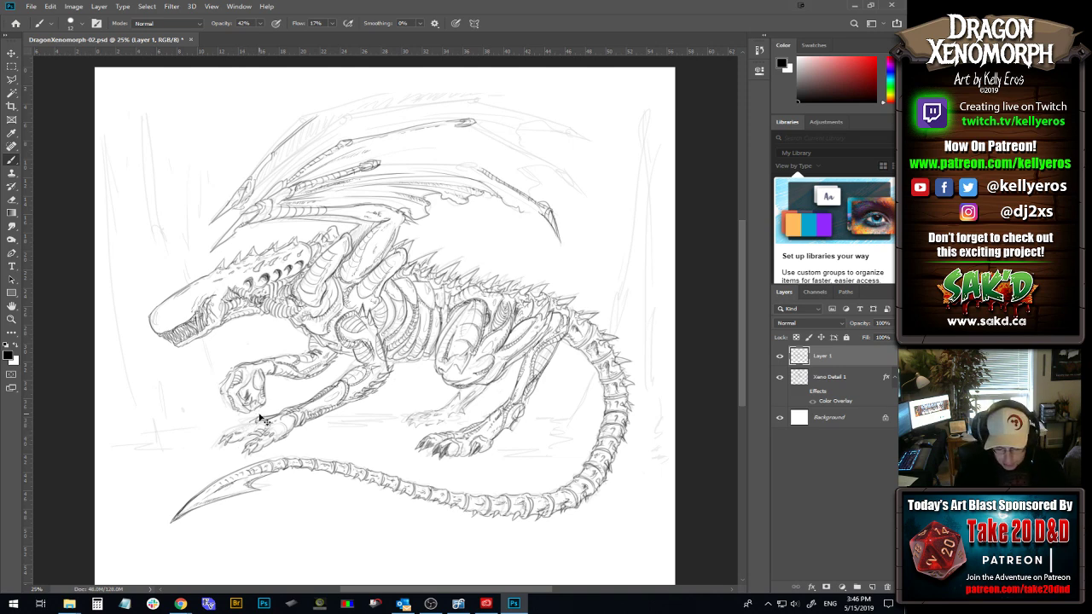
pyautogui.moveTo(238, 434); pyautogui.dragTo(239, 428)
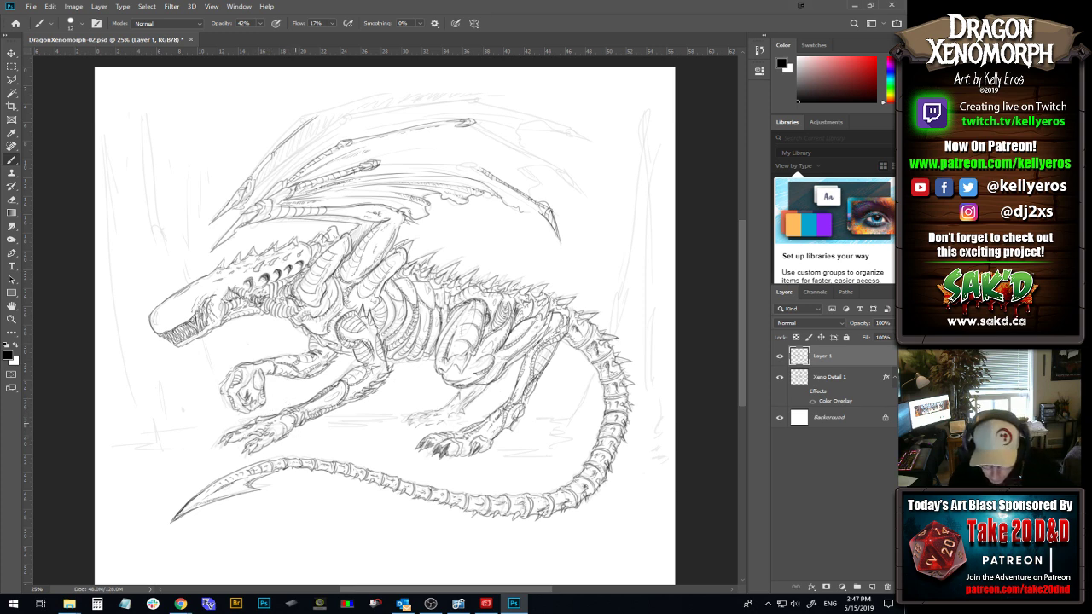
# Touch up the raised front hand and add detail strokes to the far hind foot and its lower leg.
pyautogui.moveTo(223, 393)
pyautogui.mouseDown()
pyautogui.moveTo(231, 403)
pyautogui.moveTo(219, 389)
pyautogui.mouseUp()
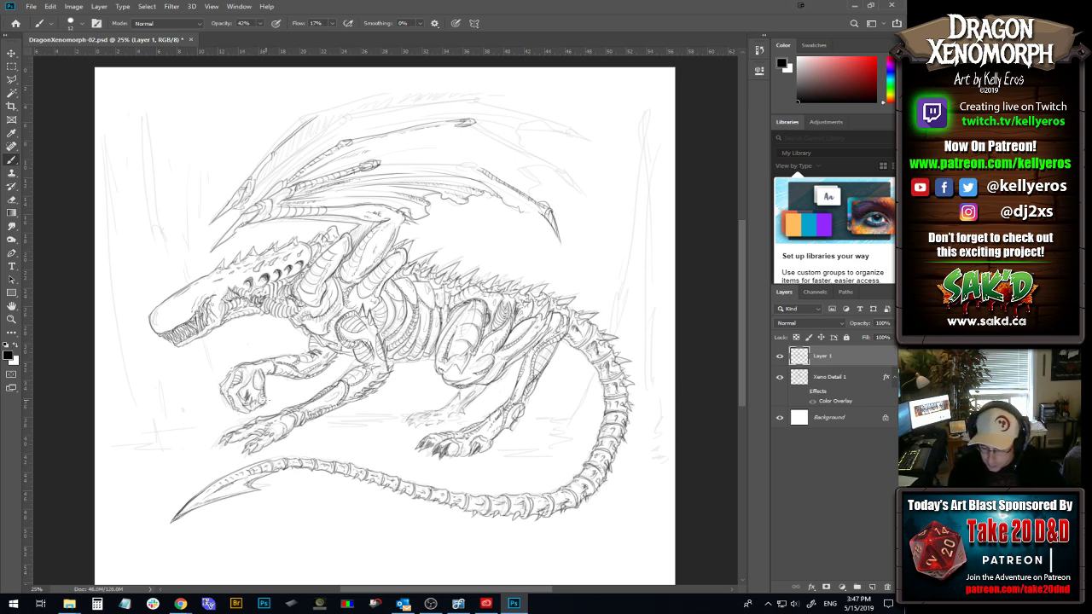
pyautogui.moveTo(413, 422); pyautogui.dragTo(424, 420)
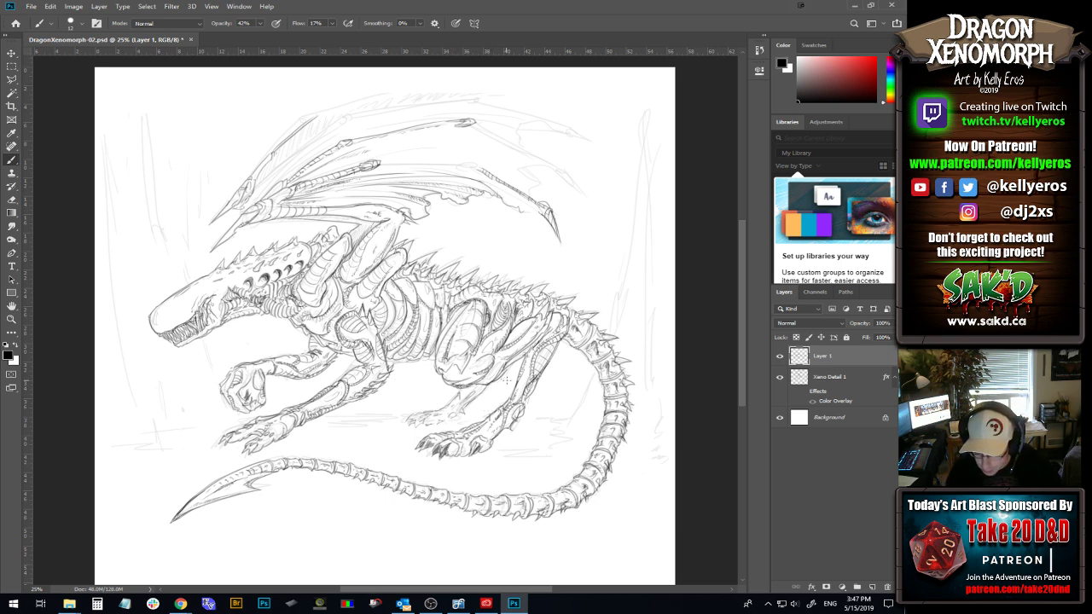
pyautogui.moveTo(467, 403); pyautogui.dragTo(474, 399)
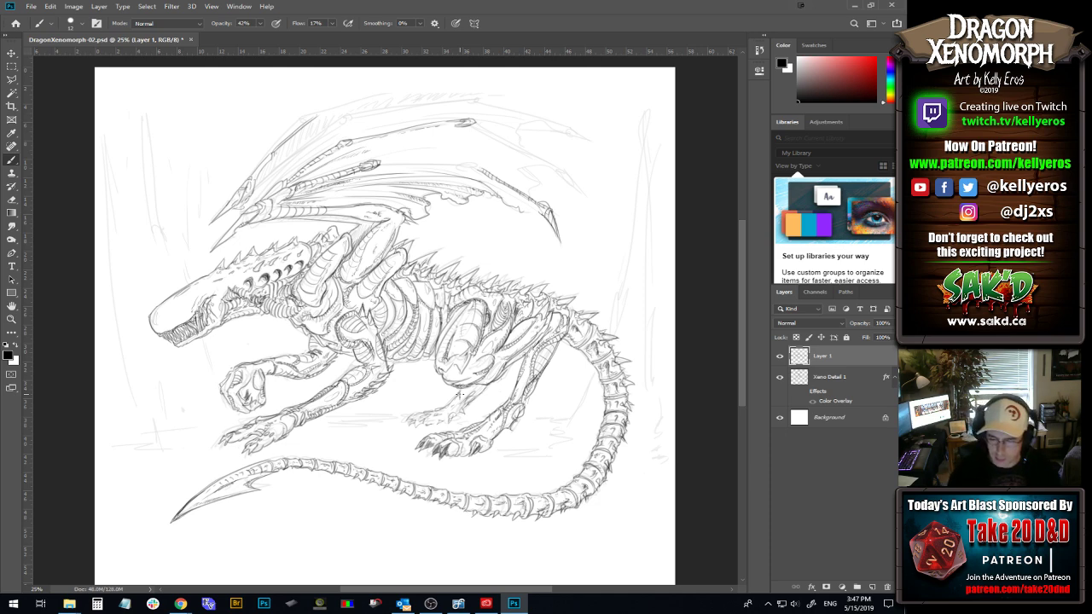
# Draw the upper edge of the lower wing's finger bone between its two joints, redoing the stroke, and shape the outer joint.
pyautogui.moveTo(377, 159); pyautogui.dragTo(478, 159)
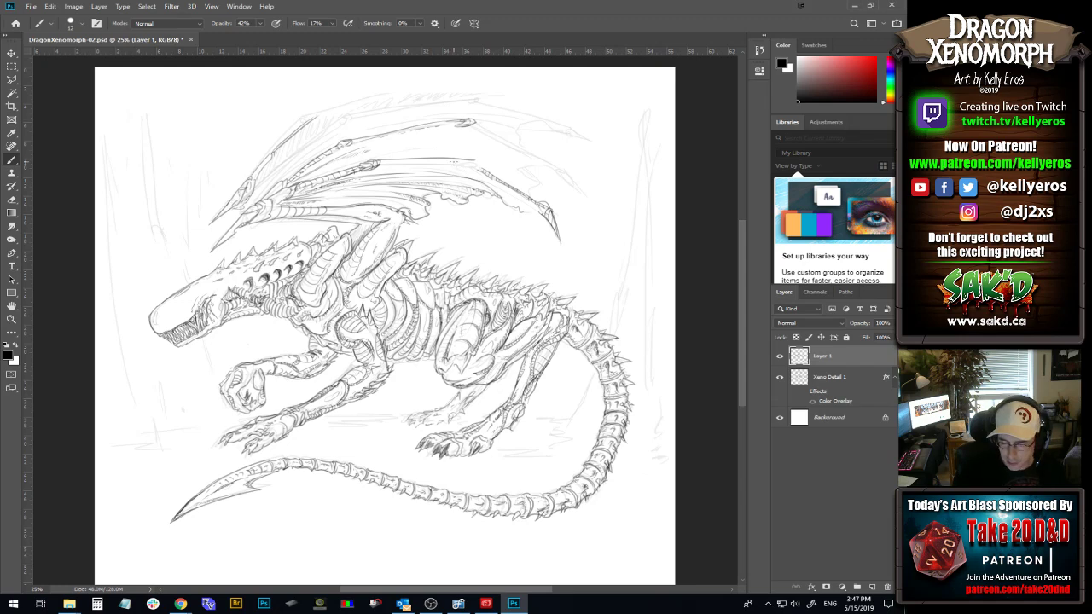
pyautogui.hotkey('ctrl', 'z')
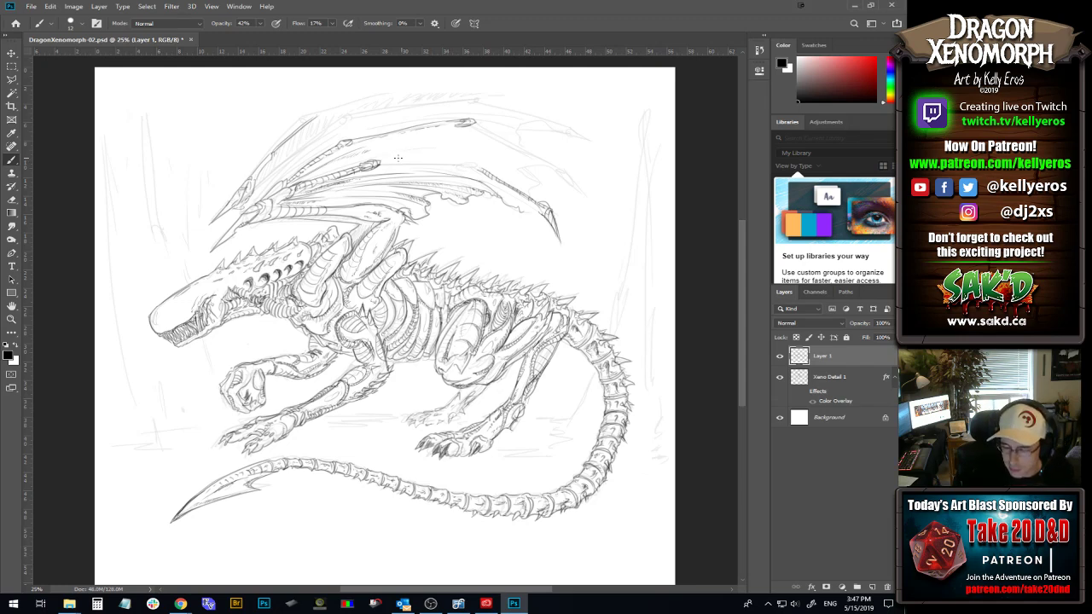
pyautogui.moveTo(381, 162); pyautogui.dragTo(478, 162)
pyautogui.hotkey('ctrl', 'z')
pyautogui.moveTo(381, 162); pyautogui.dragTo(472, 162)
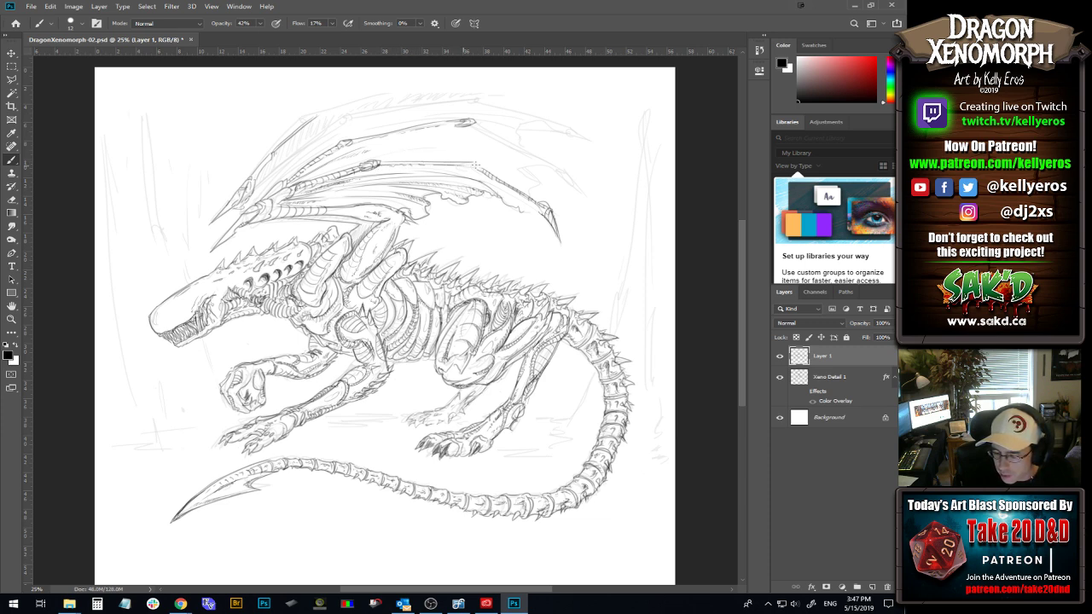
pyautogui.moveTo(473, 162); pyautogui.dragTo(485, 167)
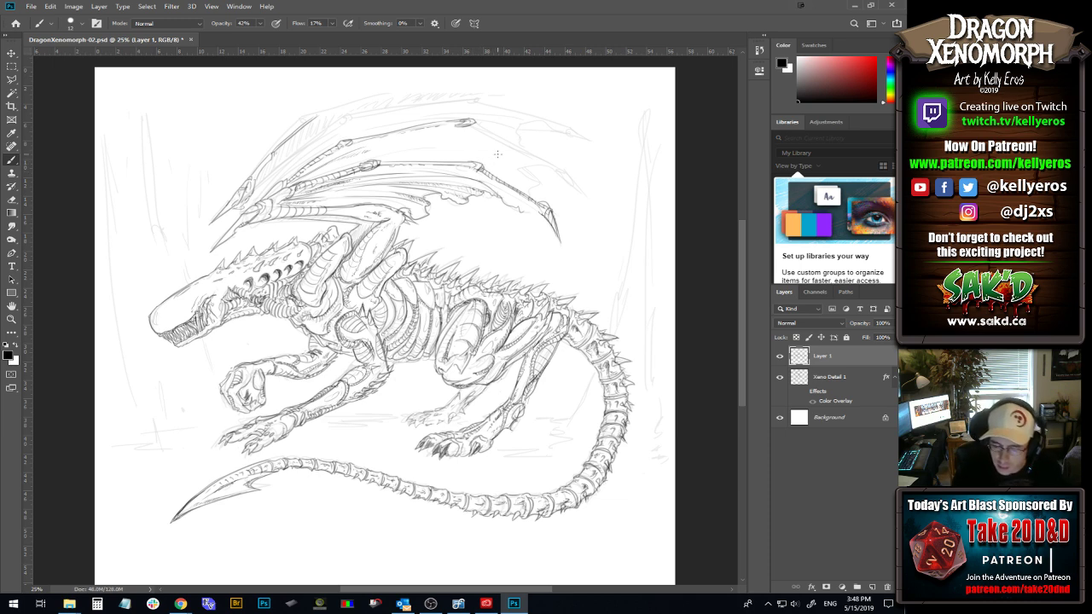
# Draw the lower edge of the same wing bone and line the underside of its outer section towards the claw, redoing one stroke.
pyautogui.moveTo(380, 169); pyautogui.dragTo(456, 172)
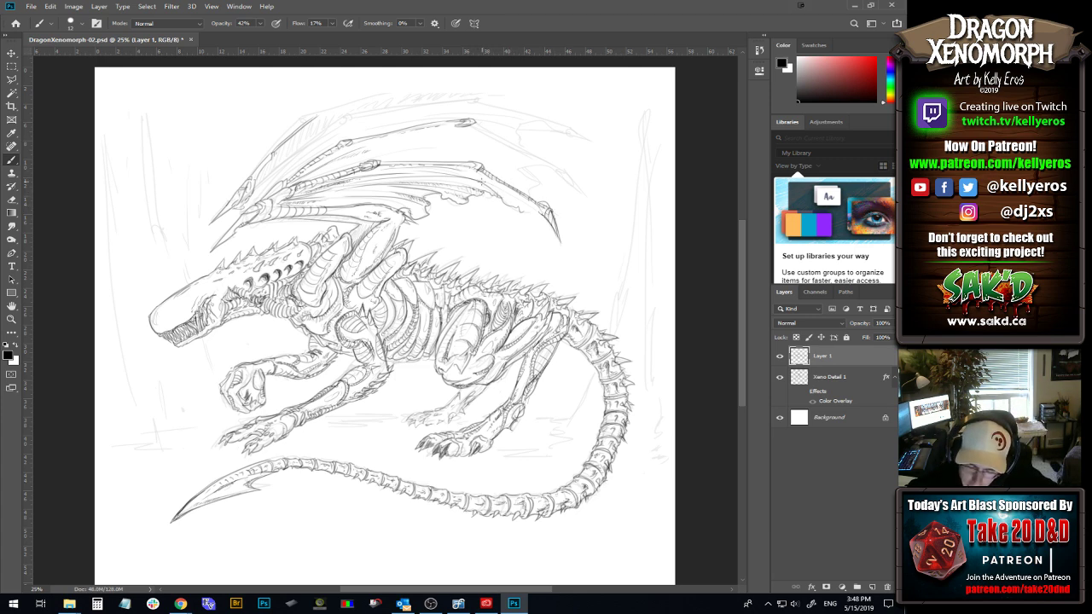
pyautogui.moveTo(474, 172); pyautogui.dragTo(550, 220)
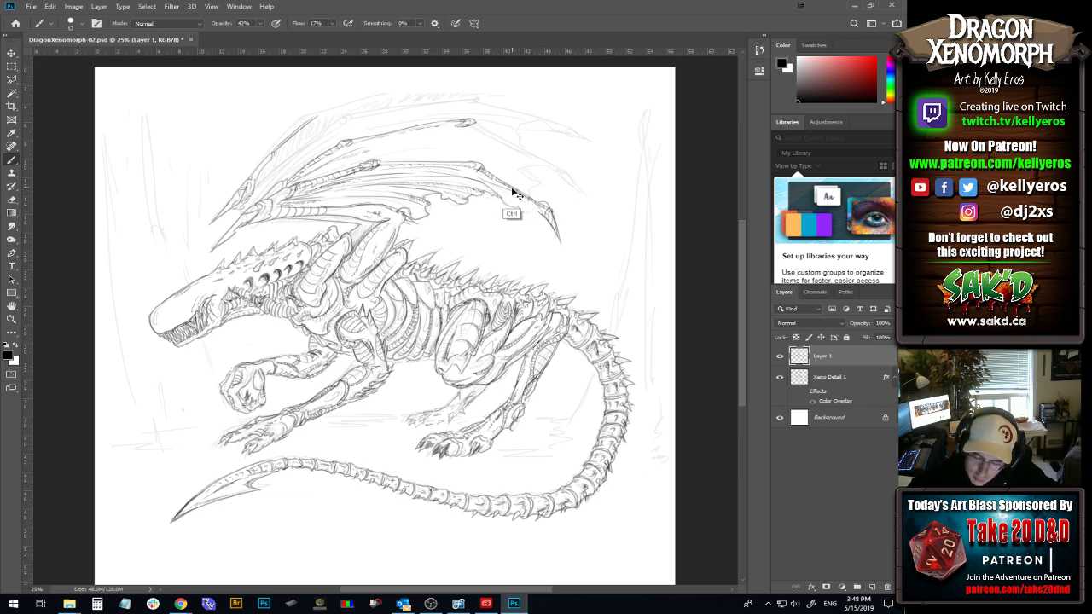
pyautogui.hotkey('ctrl', 'z')
pyautogui.moveTo(483, 180); pyautogui.dragTo(533, 207)
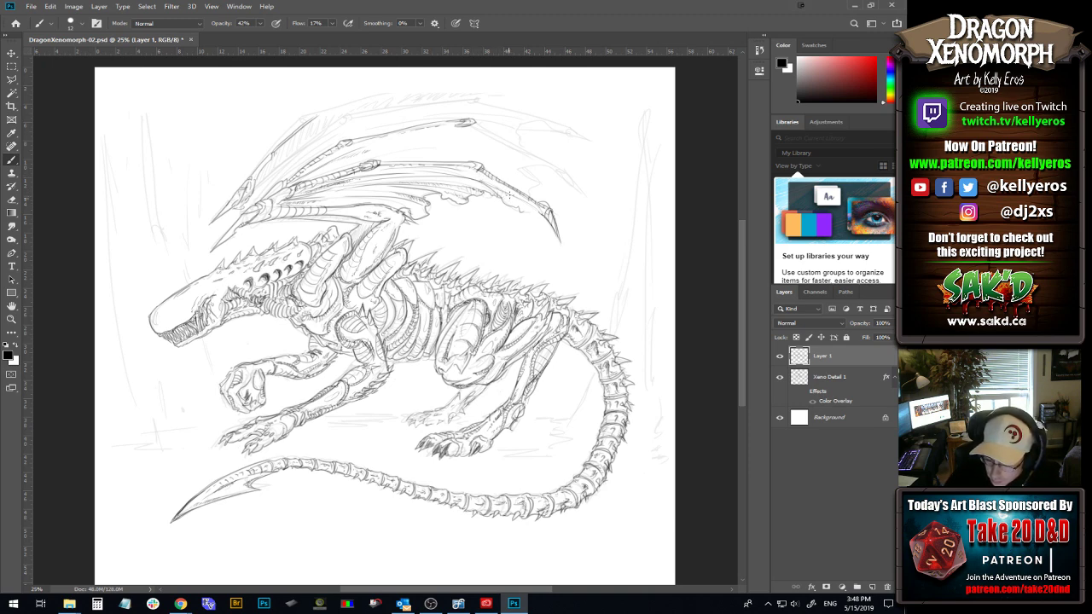
pyautogui.moveTo(498, 192); pyautogui.dragTo(522, 204)
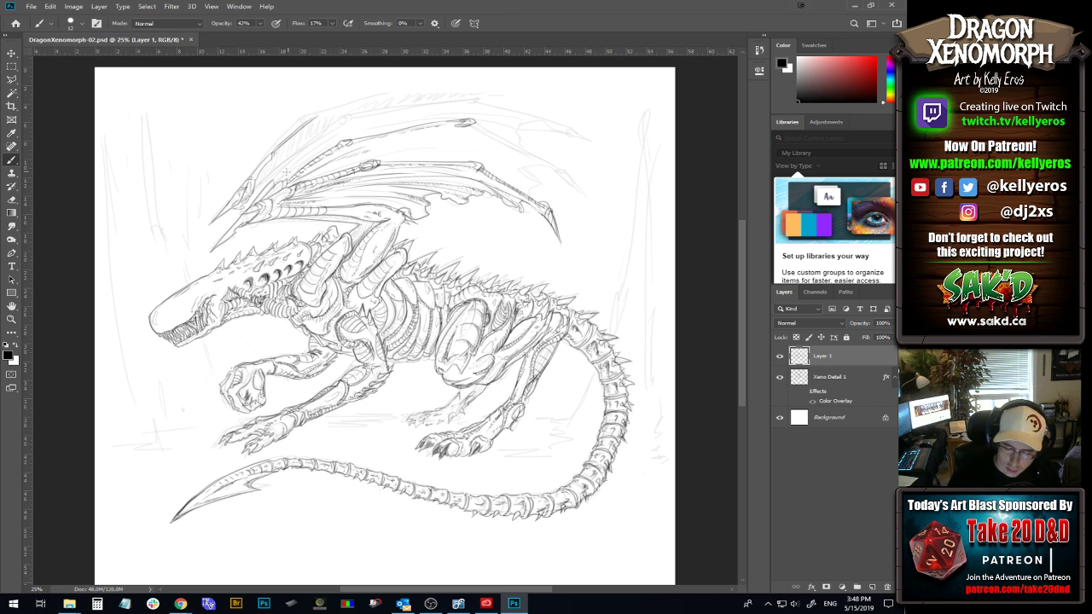
# Draw the inner section of the upper wing's finger bone from the wing wrist to its first joint, redoing one stroke, and detail the wrist area.
pyautogui.moveTo(277, 178); pyautogui.dragTo(345, 113)
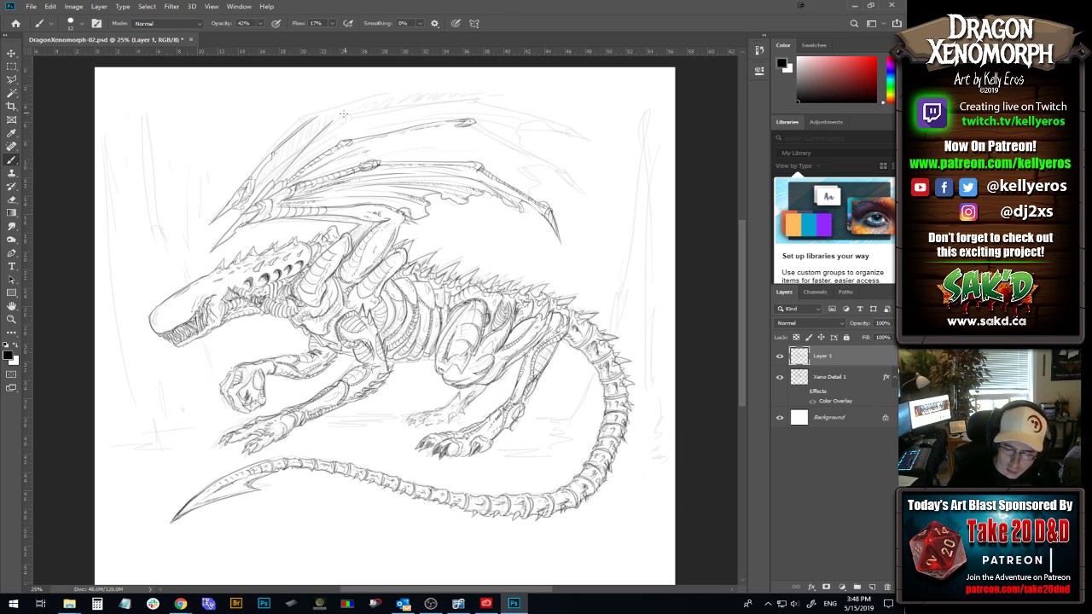
pyautogui.moveTo(273, 181); pyautogui.dragTo(318, 124)
pyautogui.hotkey('ctrl', 'z')
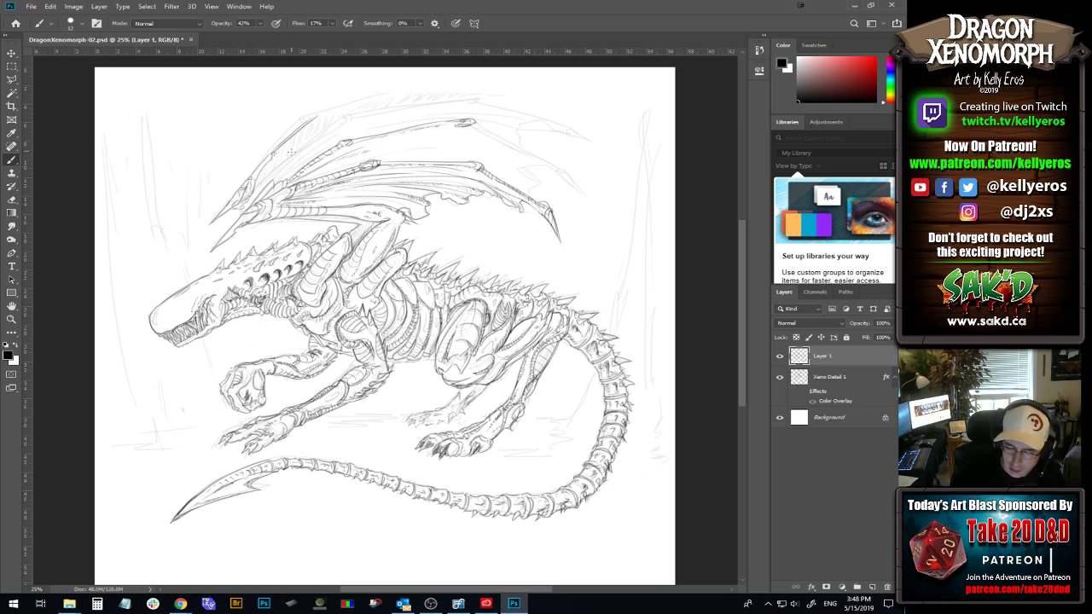
pyautogui.moveTo(273, 180); pyautogui.dragTo(321, 138)
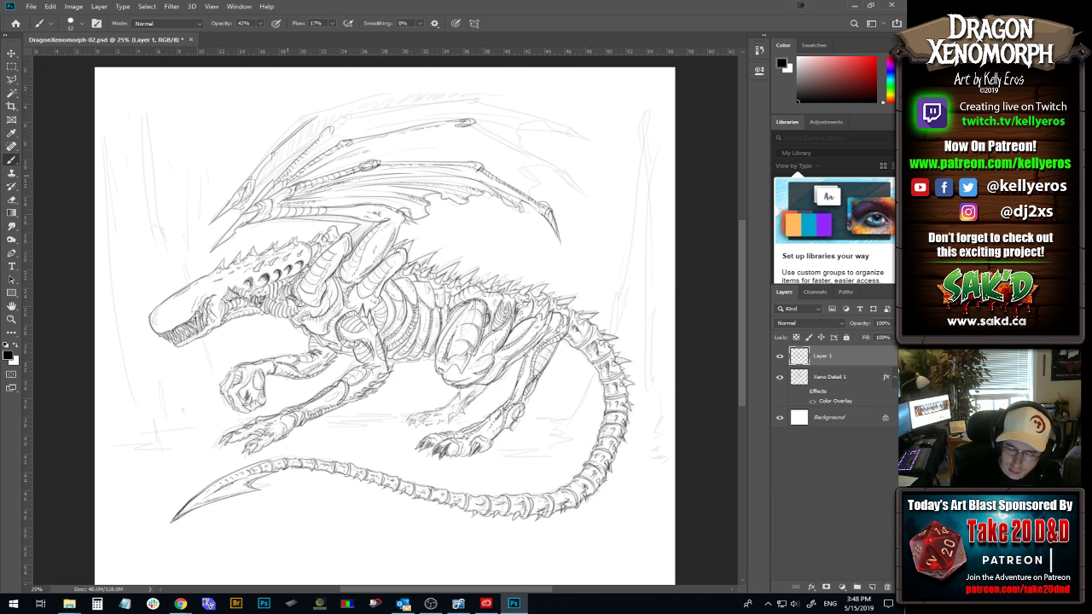
pyautogui.moveTo(327, 134)
pyautogui.mouseDown()
pyautogui.moveTo(320, 142)
pyautogui.moveTo(335, 136)
pyautogui.mouseUp()
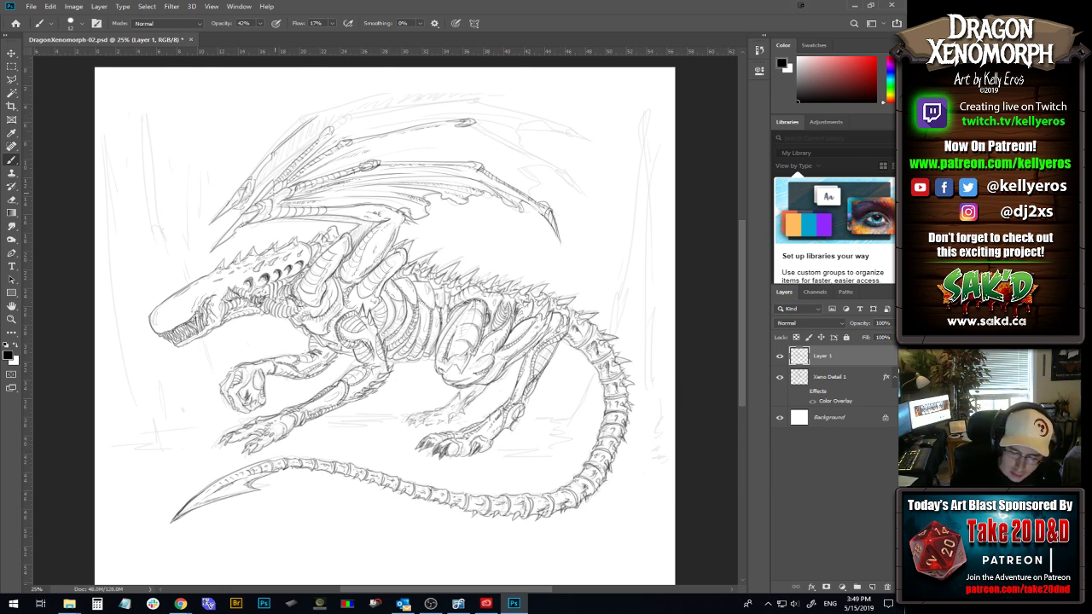
pyautogui.moveTo(263, 200)
pyautogui.mouseDown()
pyautogui.moveTo(285, 180)
pyautogui.moveTo(273, 181)
pyautogui.mouseUp()
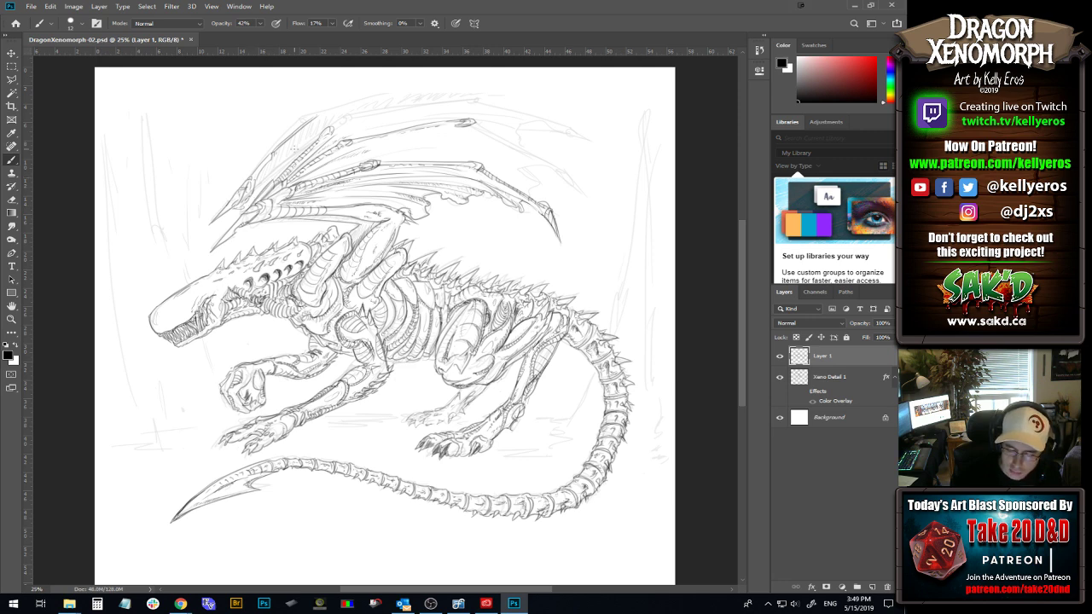
pyautogui.moveTo(286, 199); pyautogui.dragTo(294, 188)
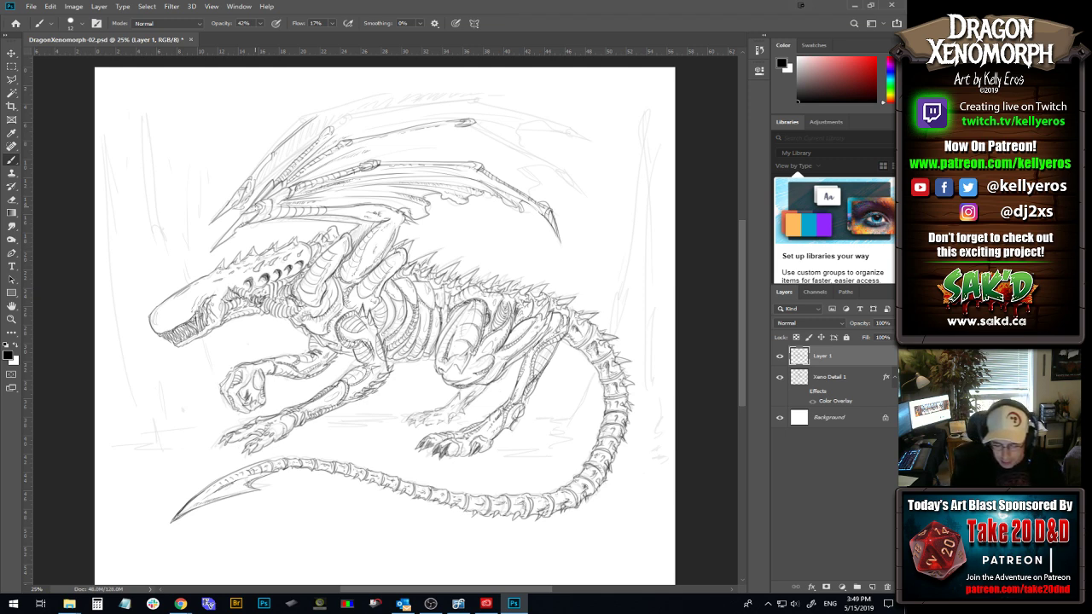
# Sketch horizontal ground lines around the hands and feet, and add the artist's signature with ©2019 between the hind foot and the tail.
pyautogui.moveTo(143, 451)
pyautogui.mouseDown()
pyautogui.moveTo(215, 444)
pyautogui.moveTo(137, 444)
pyautogui.moveTo(242, 422)
pyautogui.moveTo(193, 435)
pyautogui.moveTo(229, 422)
pyautogui.moveTo(140, 432)
pyautogui.moveTo(203, 427)
pyautogui.mouseUp()
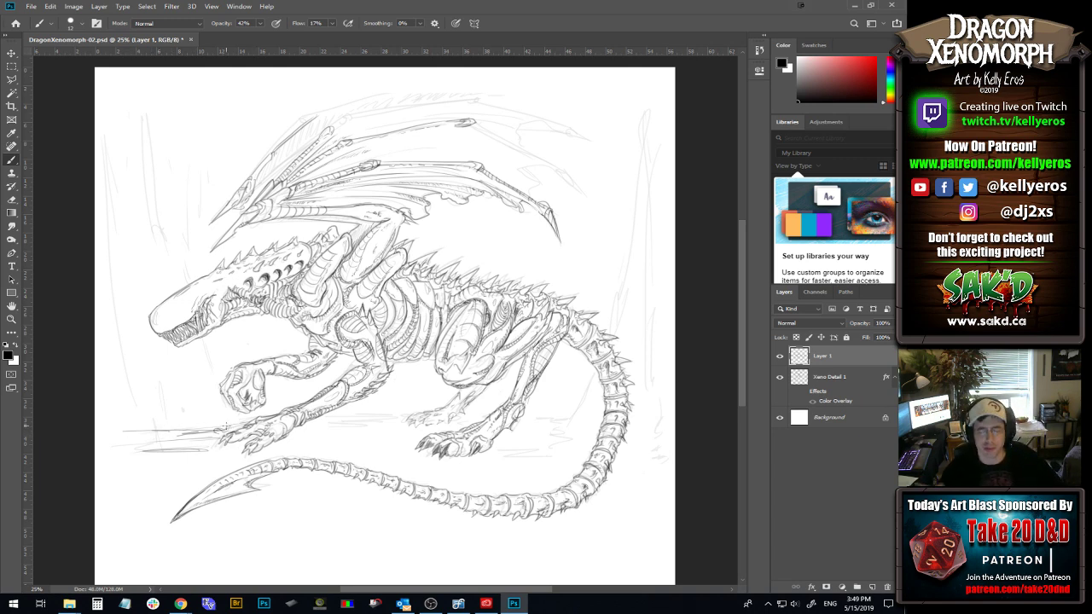
pyautogui.moveTo(362, 419); pyautogui.dragTo(305, 425)
pyautogui.moveTo(400, 419); pyautogui.dragTo(298, 431)
pyautogui.moveTo(389, 426); pyautogui.dragTo(314, 431)
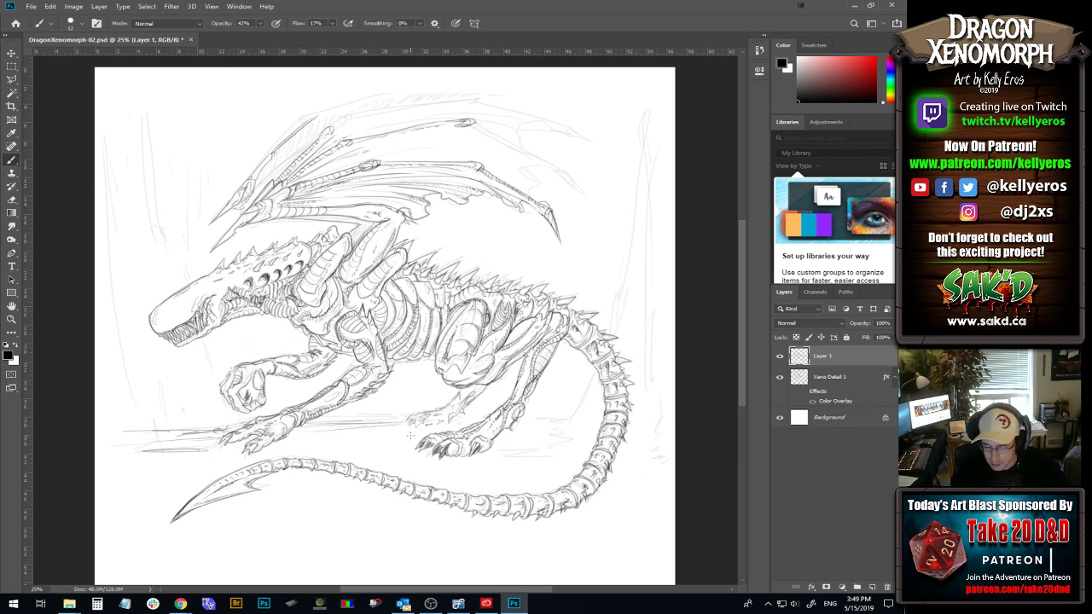
pyautogui.moveTo(524, 413)
pyautogui.mouseDown()
pyautogui.moveTo(593, 418)
pyautogui.moveTo(528, 433)
pyautogui.moveTo(591, 422)
pyautogui.moveTo(561, 425)
pyautogui.moveTo(668, 428)
pyautogui.moveTo(548, 462)
pyautogui.moveTo(504, 460)
pyautogui.moveTo(532, 449)
pyautogui.moveTo(518, 467)
pyautogui.moveTo(563, 461)
pyautogui.moveTo(533, 482)
pyautogui.mouseUp()
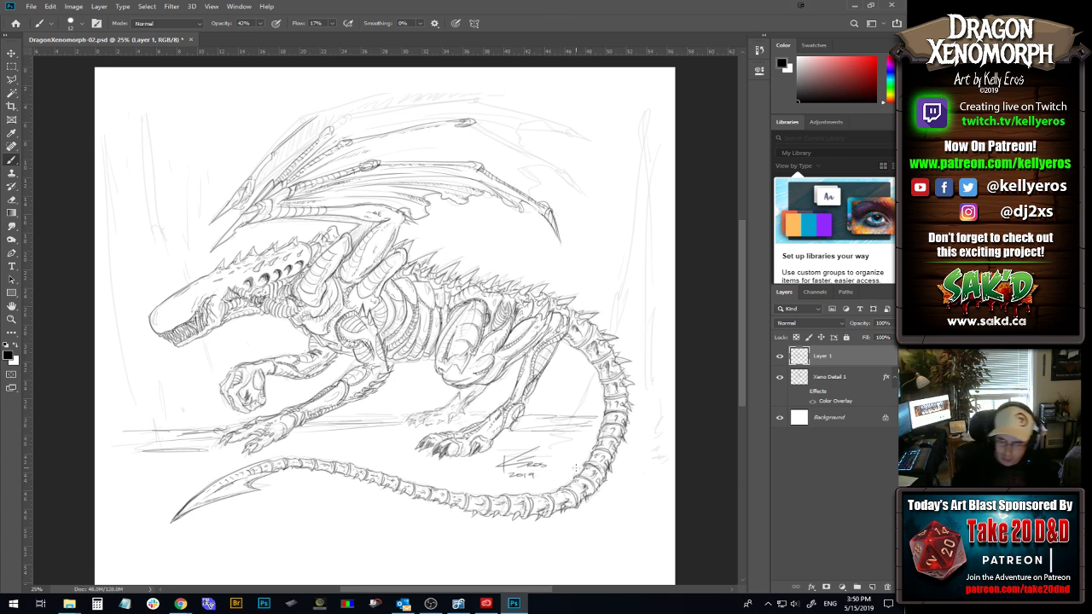
pyautogui.moveTo(500, 474); pyautogui.dragTo(501, 477)
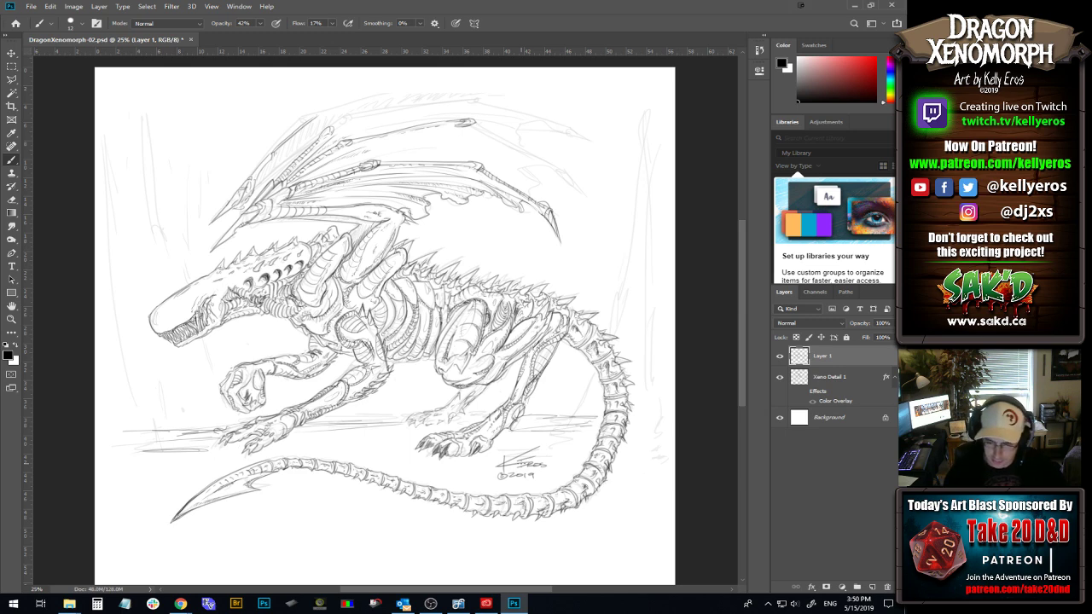
# Draw the outer section of the middle wing finger bone, redoing the stroke until it fits, and shape its end joint and claw.
pyautogui.moveTo(477, 122); pyautogui.dragTo(556, 166)
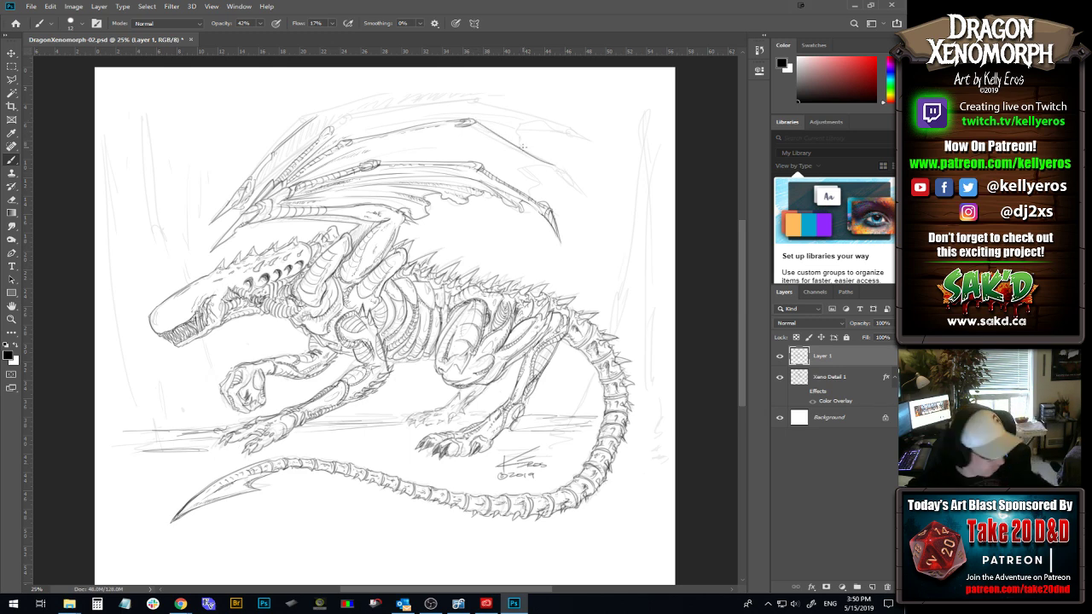
pyautogui.hotkey('ctrl', 'z')
pyautogui.moveTo(476, 122); pyautogui.dragTo(543, 170)
pyautogui.hotkey('ctrl', 'z')
pyautogui.moveTo(476, 122); pyautogui.dragTo(577, 180)
pyautogui.hotkey('ctrl', 'z')
pyautogui.moveTo(476, 122); pyautogui.dragTo(575, 183)
pyautogui.hotkey('ctrl', 'z')
pyautogui.moveTo(476, 122); pyautogui.dragTo(572, 177)
pyautogui.hotkey('ctrl', 'z')
pyautogui.moveTo(476, 121); pyautogui.dragTo(566, 177)
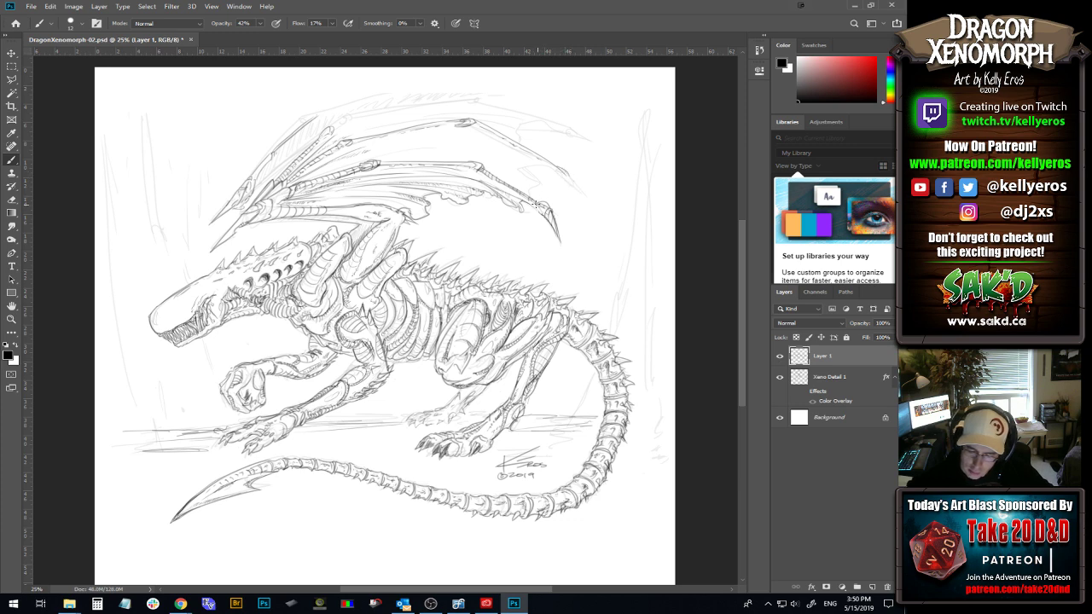
pyautogui.moveTo(540, 205); pyautogui.dragTo(551, 214)
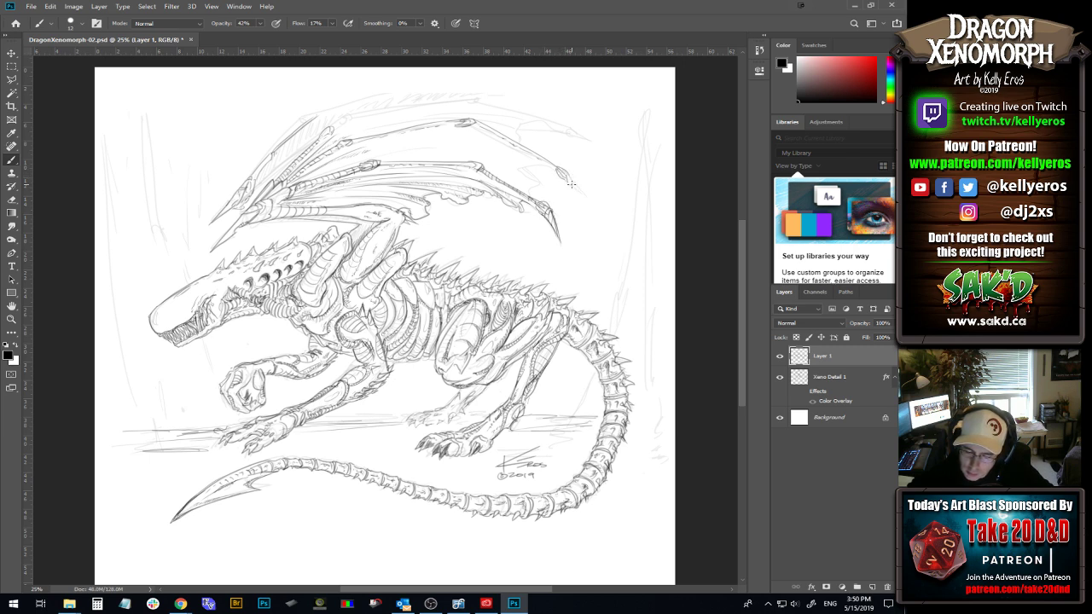
pyautogui.moveTo(567, 175); pyautogui.dragTo(582, 194)
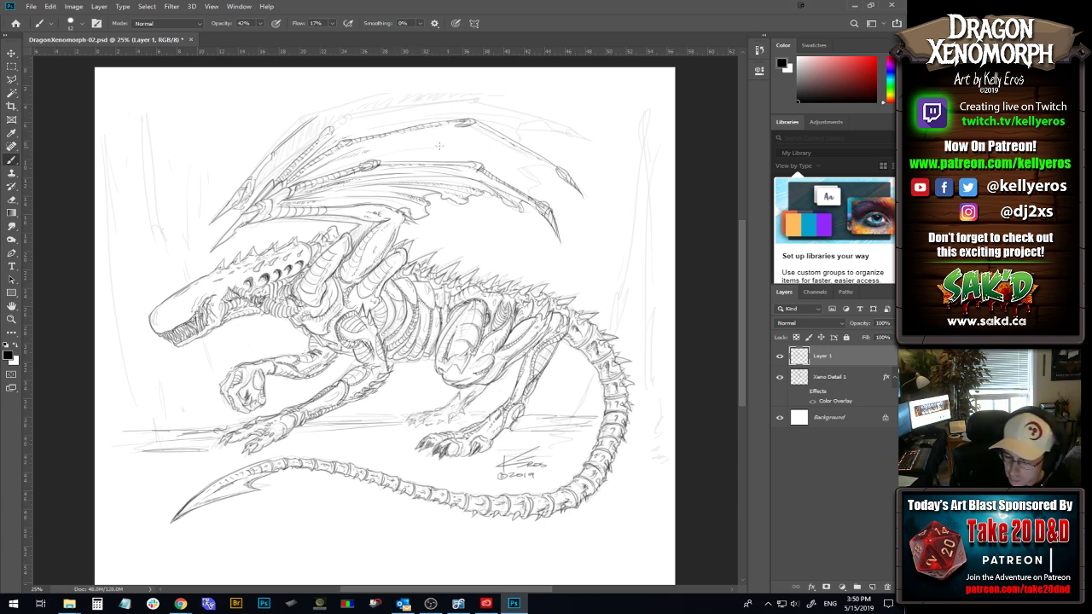
pyautogui.moveTo(380, 155); pyautogui.dragTo(461, 154)
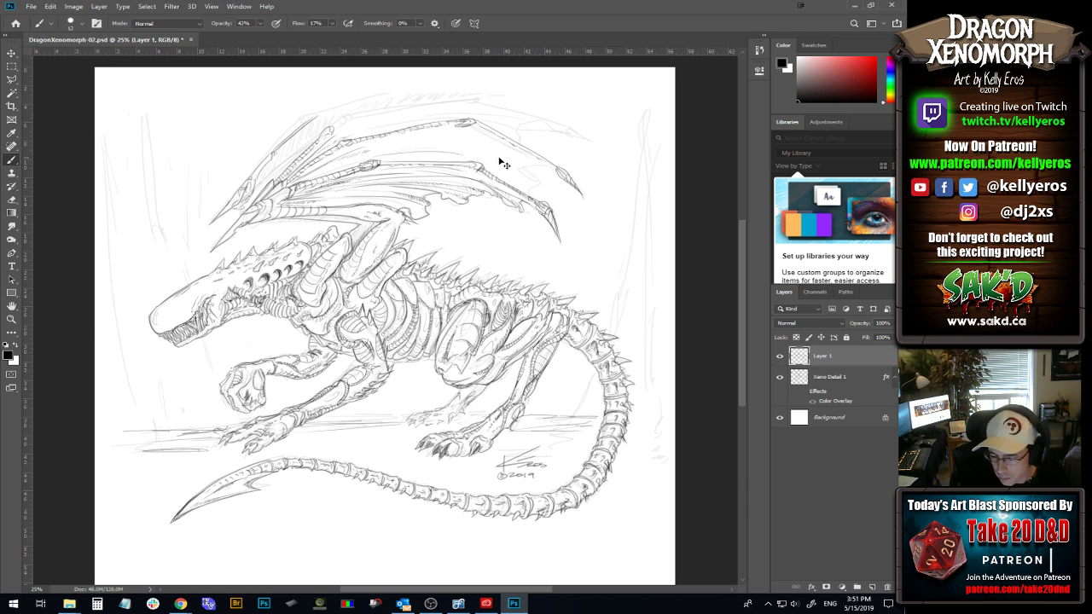
pyautogui.hotkey('ctrl', 'z')
pyautogui.moveTo(378, 155)
pyautogui.mouseDown()
pyautogui.moveTo(489, 157)
pyautogui.moveTo(405, 144)
pyautogui.moveTo(503, 149)
pyautogui.mouseUp()
pyautogui.hotkey('ctrl', 'z')
pyautogui.moveTo(394, 145)
pyautogui.mouseDown()
pyautogui.moveTo(481, 148)
pyautogui.moveTo(397, 143)
pyautogui.moveTo(532, 167)
pyautogui.moveTo(548, 183)
pyautogui.moveTo(532, 193)
pyautogui.moveTo(542, 212)
pyautogui.mouseUp()
pyautogui.hotkey('ctrl', 'z')
pyautogui.hotkey('ctrl', 'z')
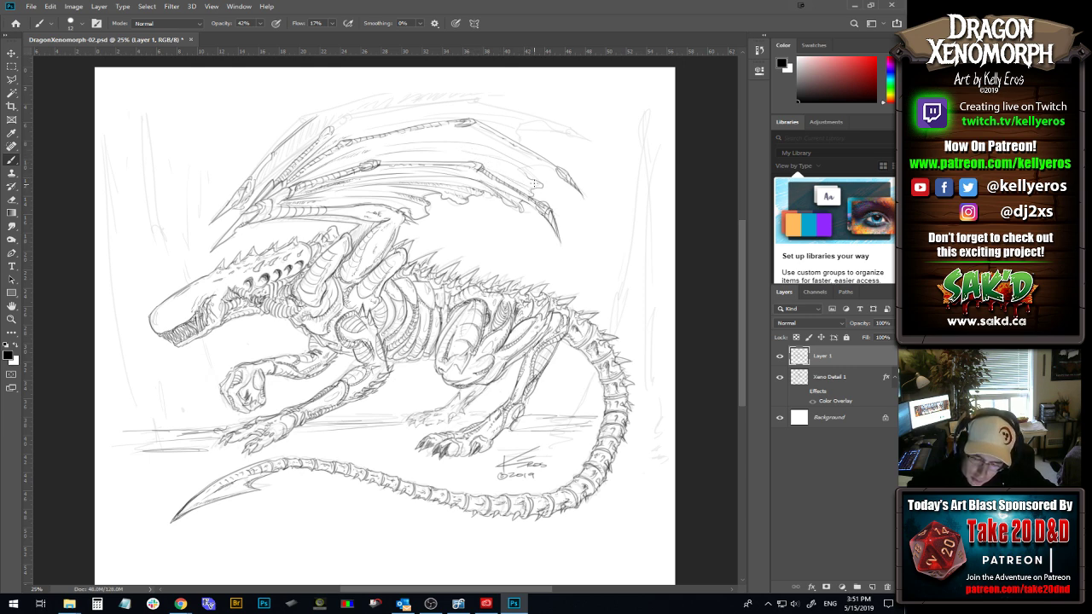
pyautogui.moveTo(533, 182)
pyautogui.mouseDown()
pyautogui.moveTo(485, 168)
pyautogui.moveTo(538, 182)
pyautogui.mouseUp()
pyautogui.hotkey('ctrl', 'z')
pyautogui.hotkey('ctrl', 'z')
pyautogui.hotkey('ctrl', 'z')
pyautogui.hotkey('ctrl', 'z')
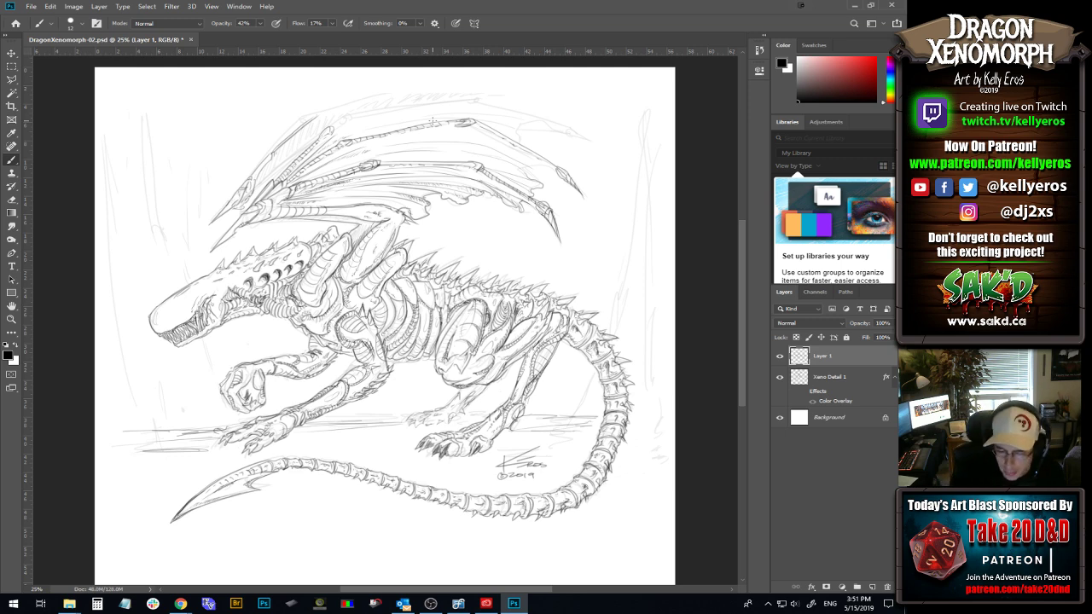
# Add membrane strokes along the upper edge of the lower wing finger bone, between its two joints.
pyautogui.moveTo(383, 159); pyautogui.dragTo(460, 158)
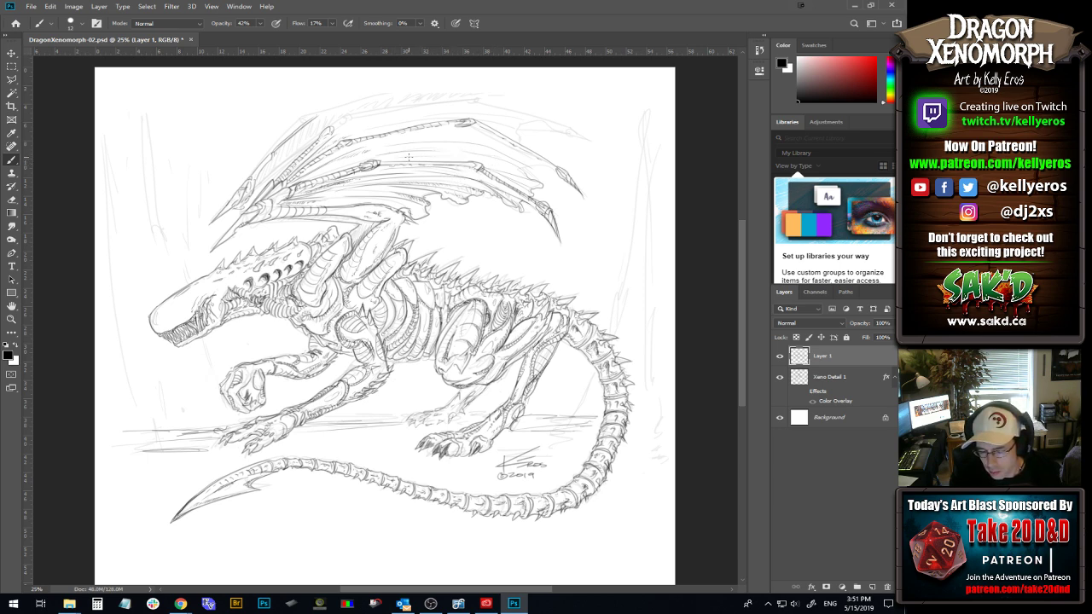
pyautogui.moveTo(427, 162); pyautogui.dragTo(459, 161)
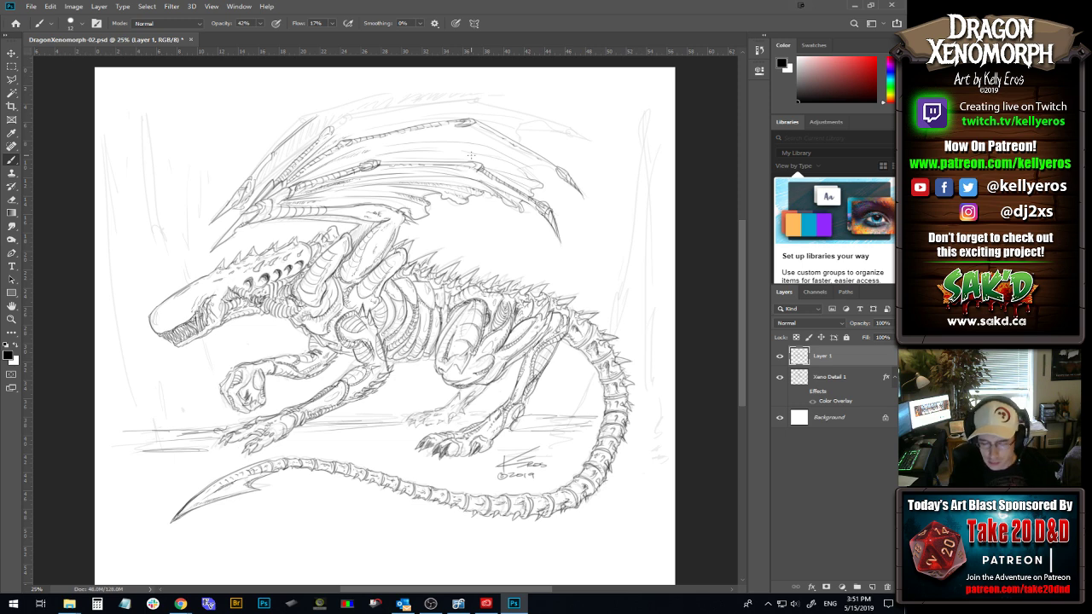
pyautogui.moveTo(379, 162); pyautogui.dragTo(480, 163)
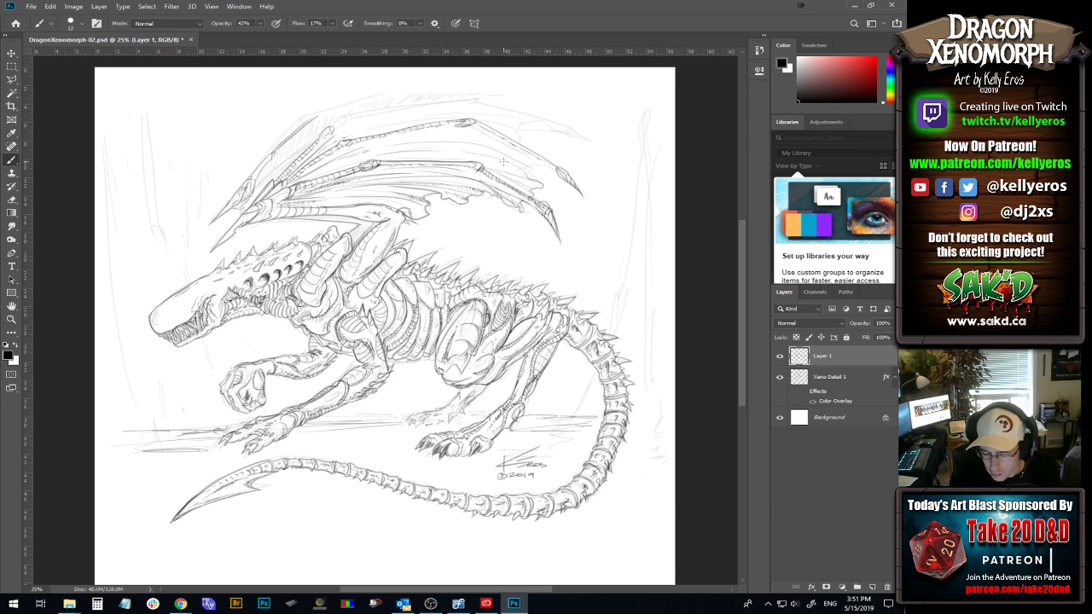
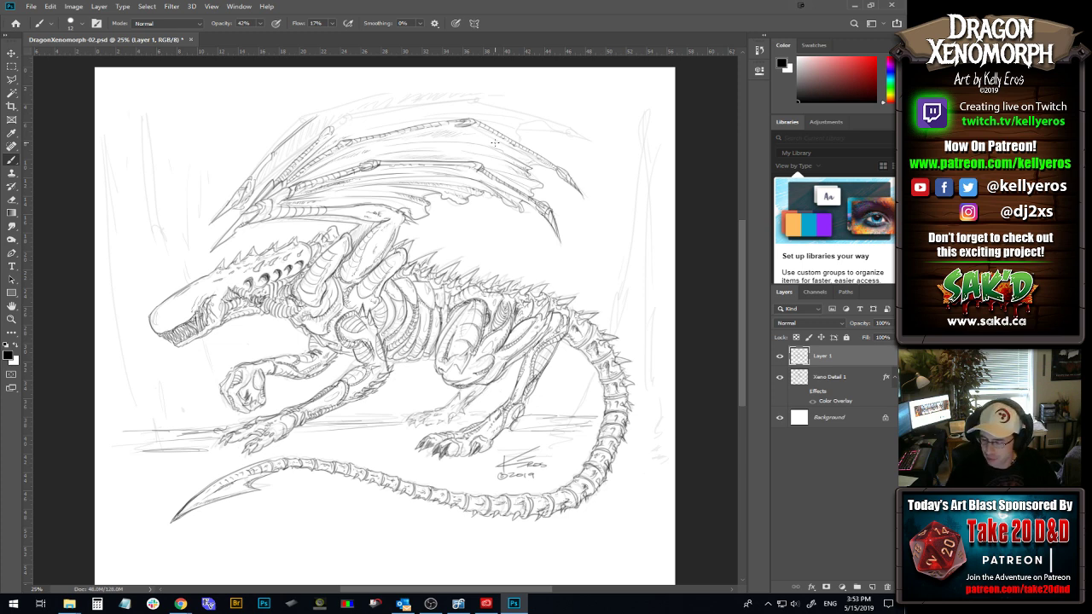
# Try duplicating Layer 1 and undo the duplication.
pyautogui.moveTo(852, 362); pyautogui.dragTo(871, 587)
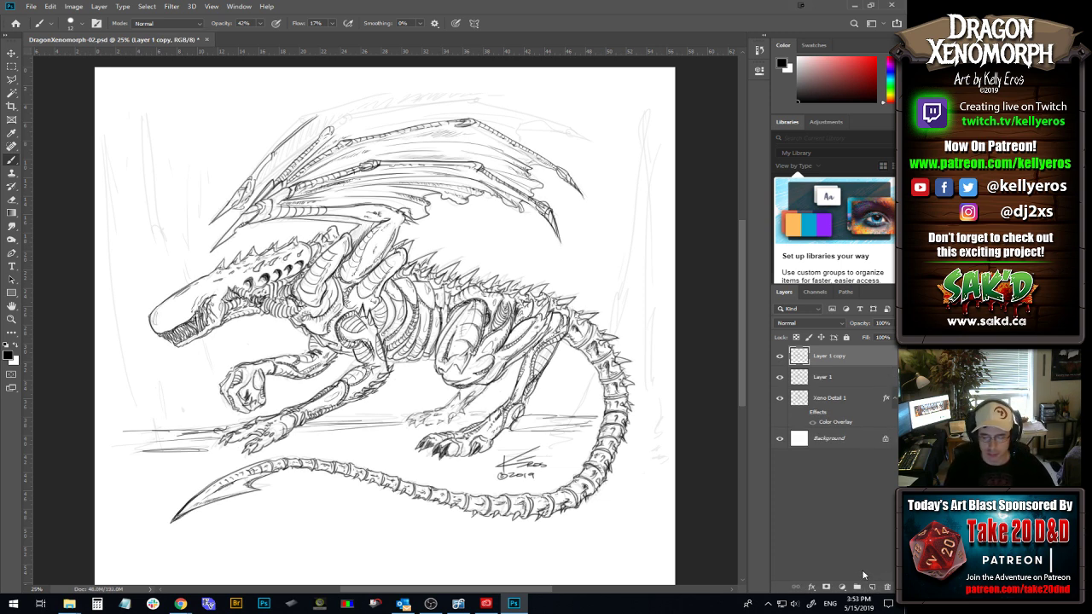
pyautogui.hotkey('ctrl', 'z')
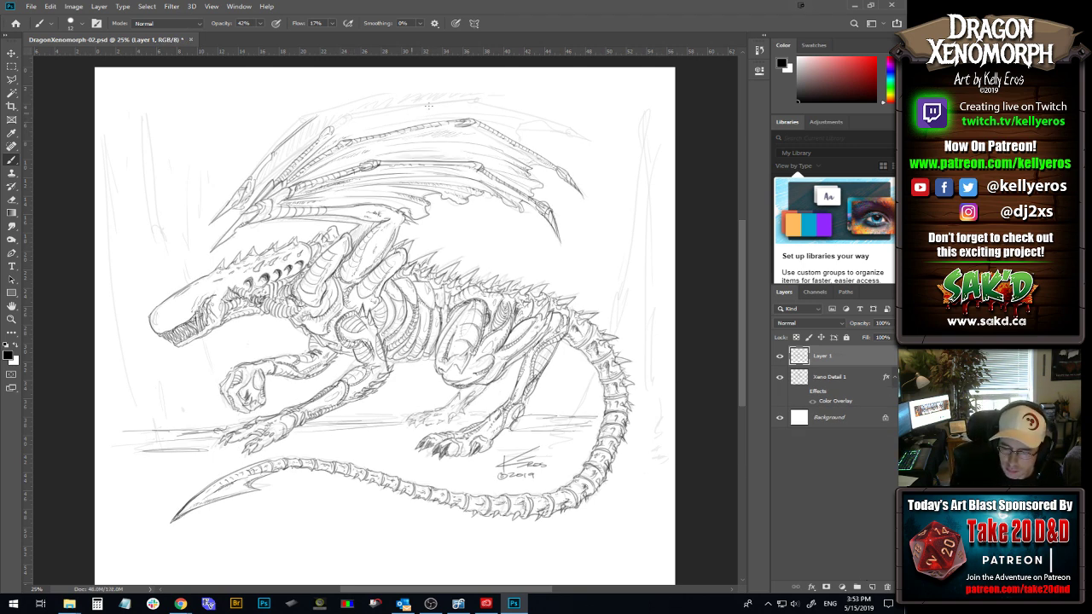
# Extend the uppermost wing finger bone from its first joint to the second and line the membrane above it, redoing one stroke.
pyautogui.moveTo(340, 125); pyautogui.dragTo(469, 100)
pyautogui.moveTo(344, 128); pyautogui.dragTo(471, 100)
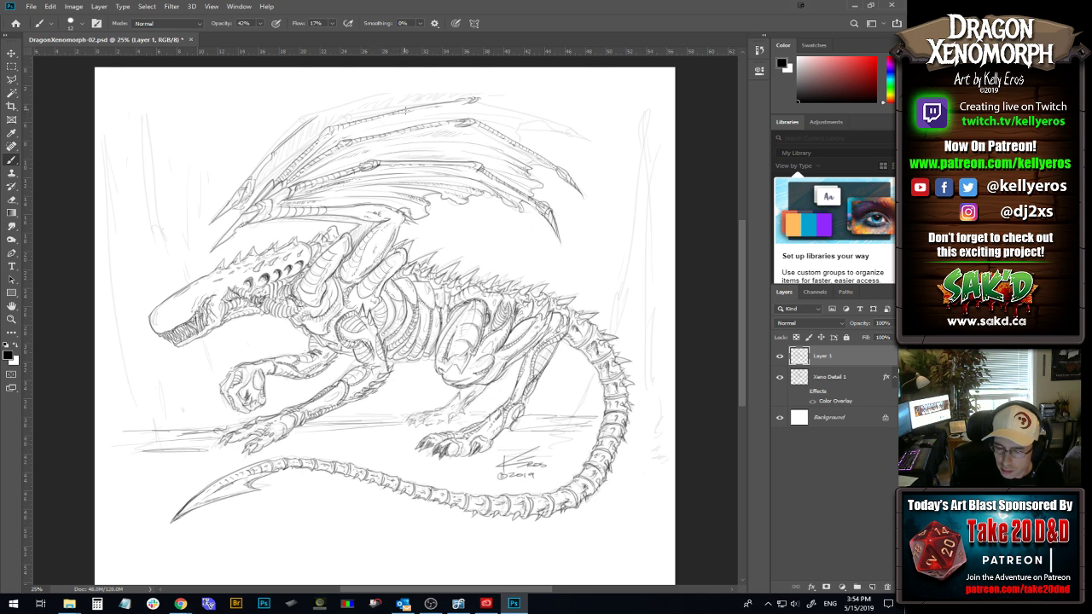
pyautogui.moveTo(324, 114)
pyautogui.mouseDown()
pyautogui.moveTo(415, 88)
pyautogui.moveTo(474, 98)
pyautogui.mouseUp()
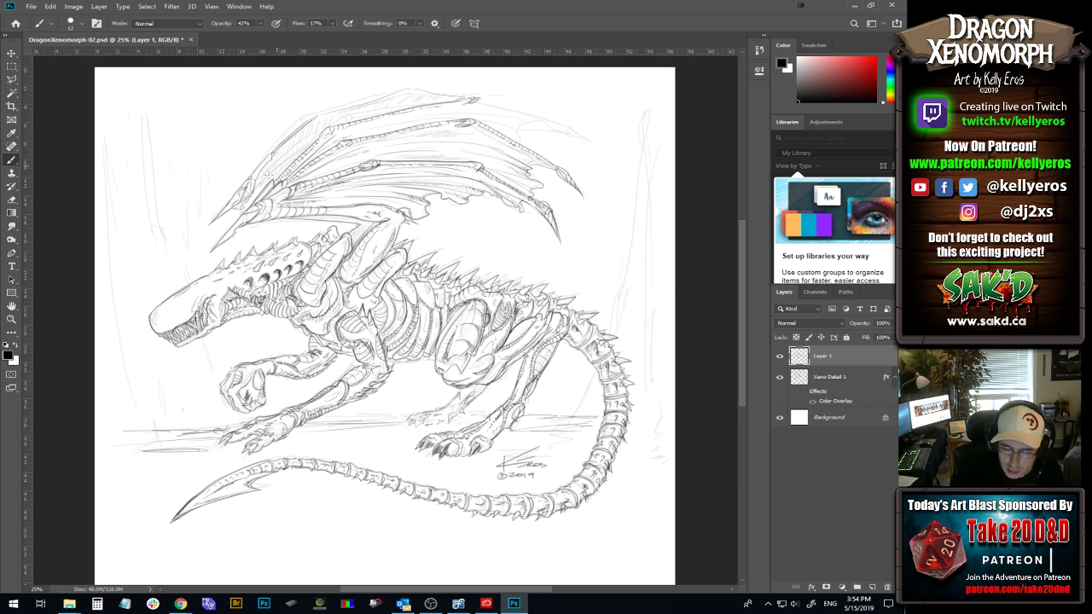
pyautogui.moveTo(331, 121)
pyautogui.mouseDown()
pyautogui.moveTo(419, 97)
pyautogui.moveTo(355, 109)
pyautogui.moveTo(404, 107)
pyautogui.mouseUp()
pyautogui.hotkey('ctrl', 'z')
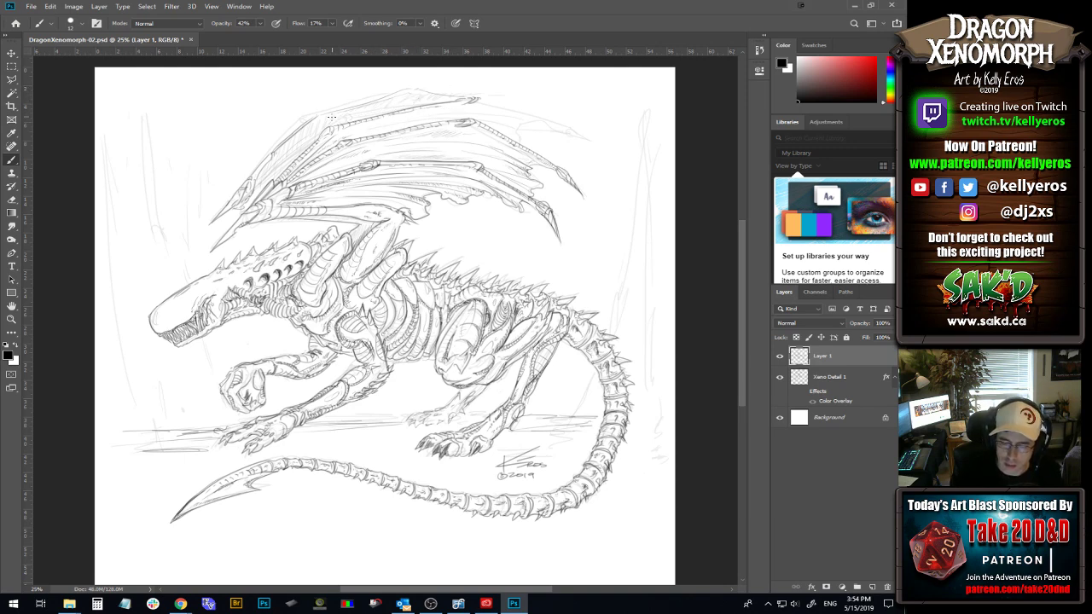
pyautogui.moveTo(345, 117)
pyautogui.mouseDown()
pyautogui.moveTo(426, 93)
pyautogui.moveTo(416, 103)
pyautogui.mouseUp()
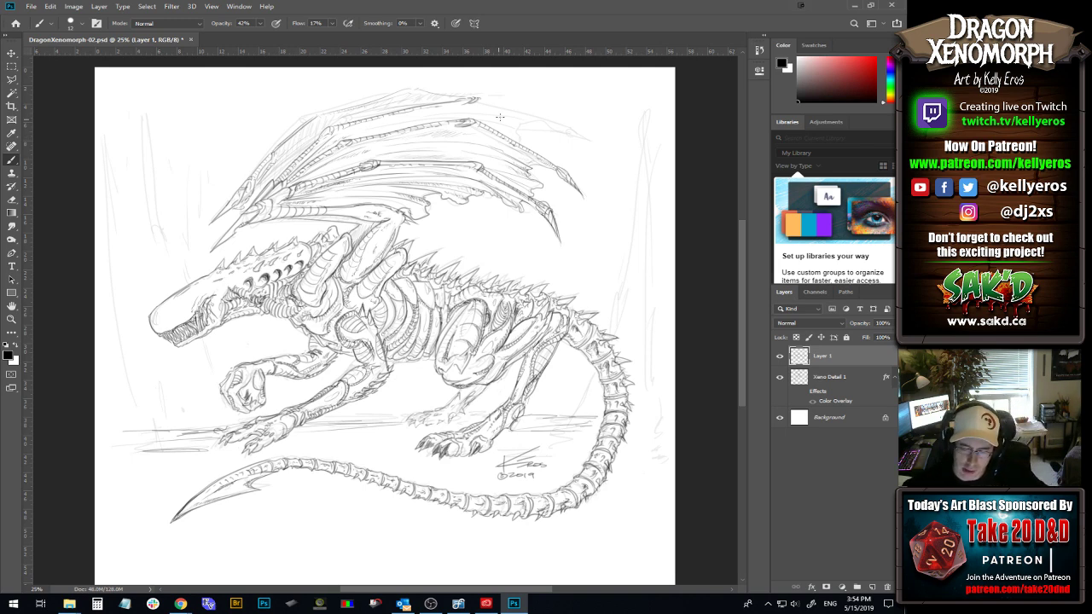
# Draw the outer section of the uppermost wing finger bone with its end joint, claw and surface detail.
pyautogui.moveTo(486, 100); pyautogui.dragTo(568, 129)
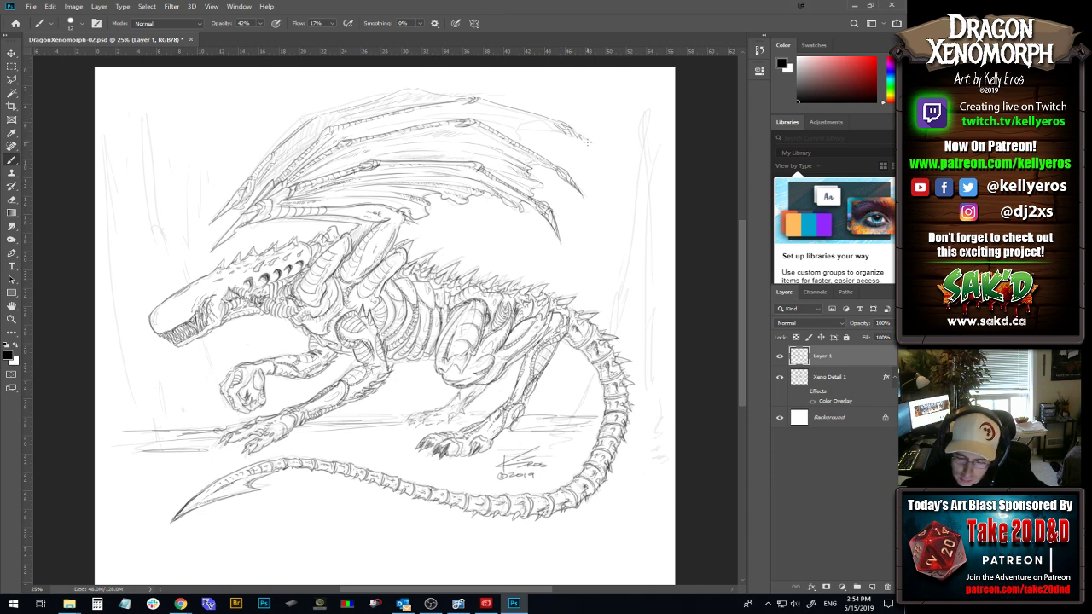
pyautogui.moveTo(570, 137); pyautogui.dragTo(595, 147)
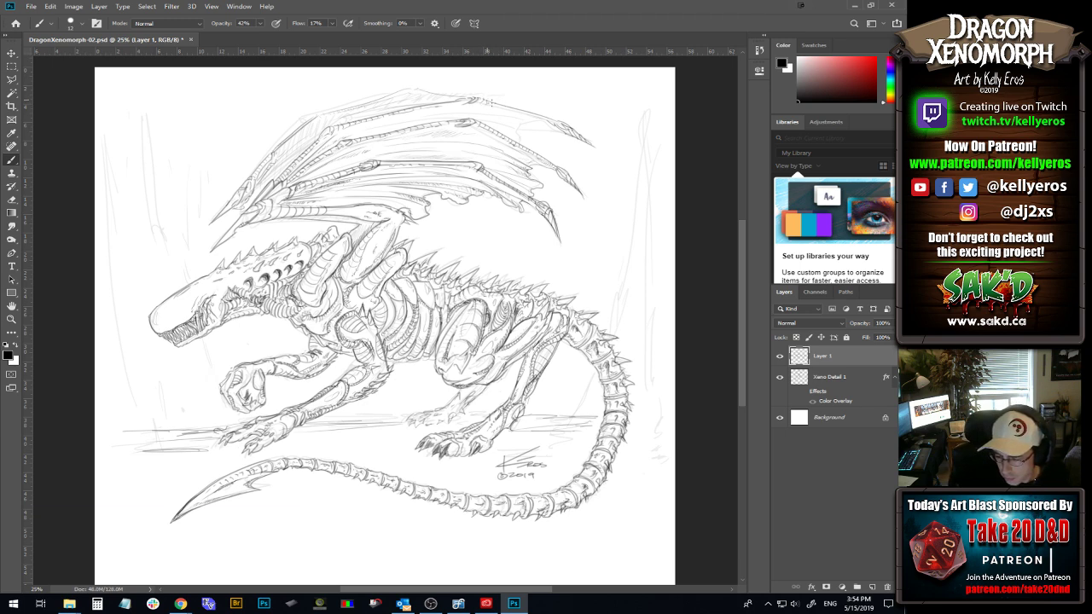
pyautogui.moveTo(501, 105); pyautogui.dragTo(559, 115)
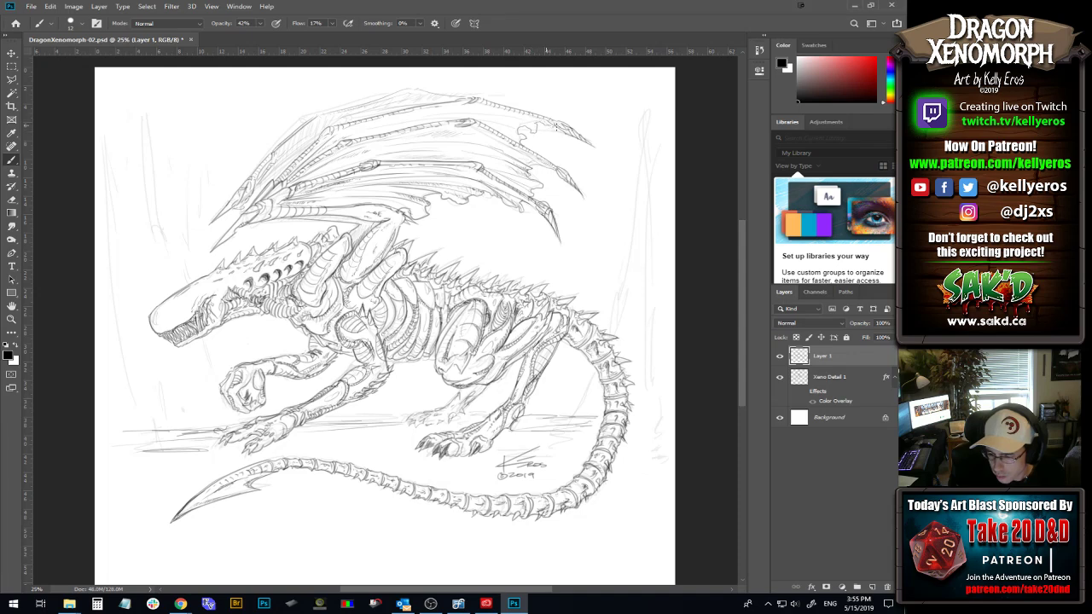
# Draw the membrane's fold lines and ragged edge between the uppermost and middle wing finger bones, redoing the first stroke.
pyautogui.moveTo(519, 132)
pyautogui.mouseDown()
pyautogui.moveTo(475, 116)
pyautogui.moveTo(518, 119)
pyautogui.moveTo(501, 131)
pyautogui.moveTo(475, 122)
pyautogui.mouseUp()
pyautogui.hotkey('ctrl', 'z')
pyautogui.hotkey('ctrl', 'z')
pyautogui.moveTo(517, 132); pyautogui.dragTo(491, 121)
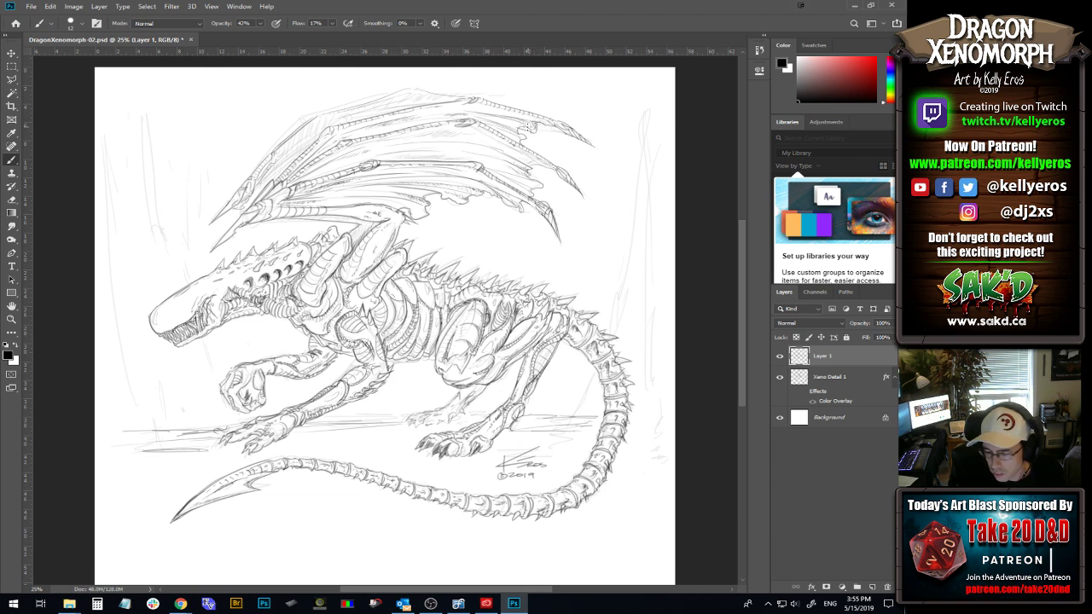
pyautogui.moveTo(531, 126); pyautogui.dragTo(534, 130)
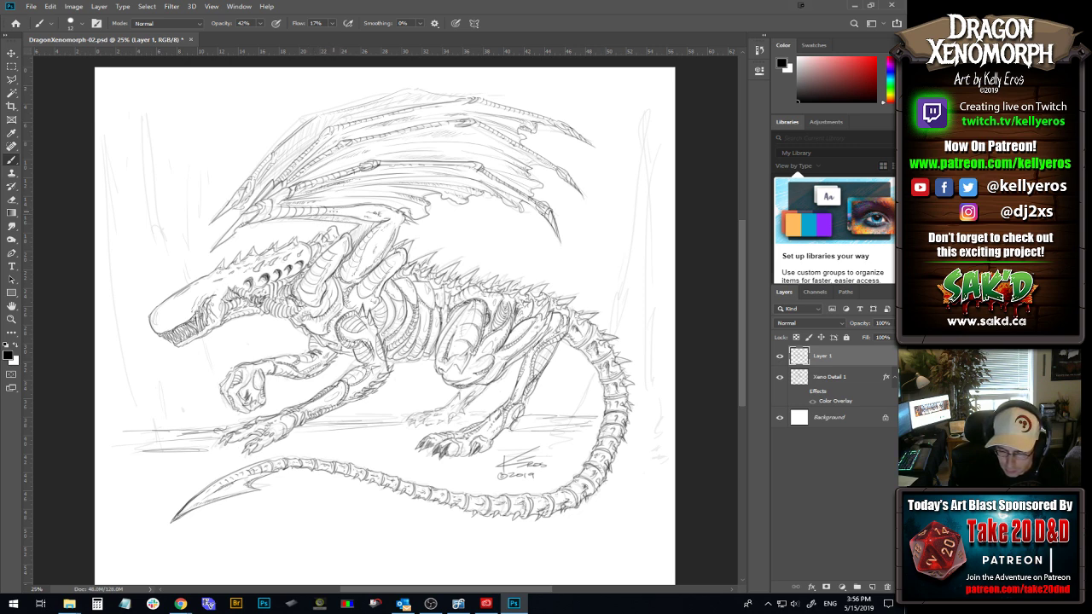
# Add detail strokes to the wing arm above the shoulder and to the creature's jaw.
pyautogui.moveTo(340, 212); pyautogui.dragTo(378, 216)
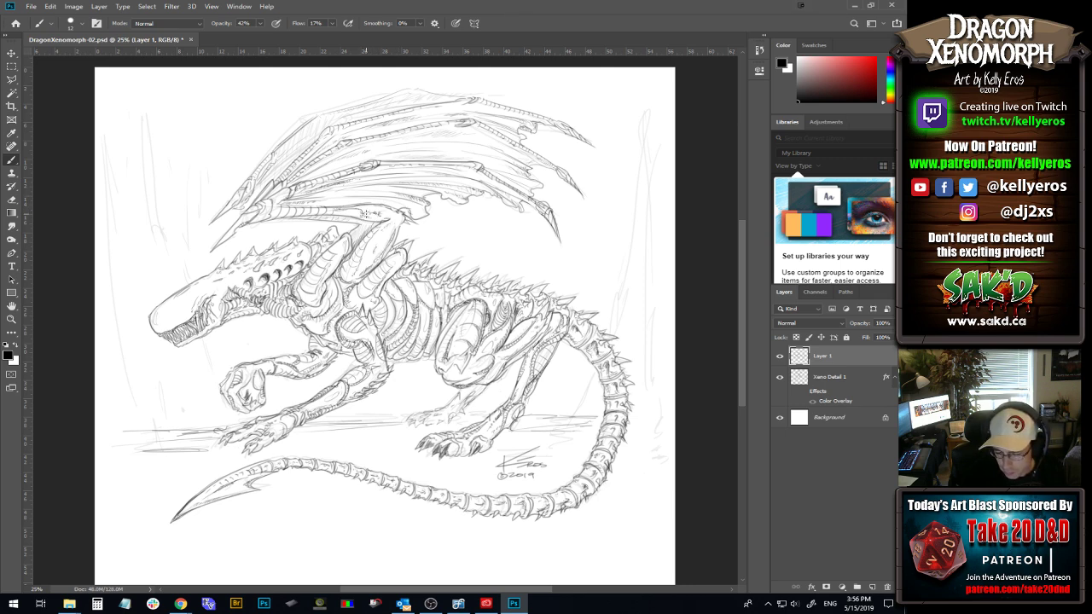
pyautogui.moveTo(379, 214); pyautogui.dragTo(363, 216)
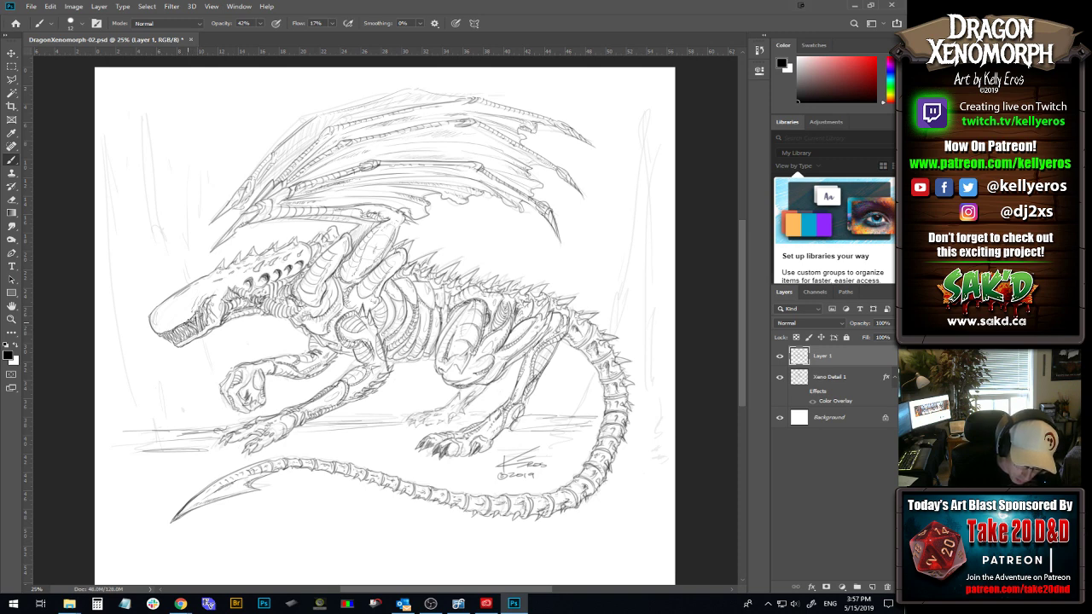
pyautogui.moveTo(198, 313); pyautogui.dragTo(200, 330)
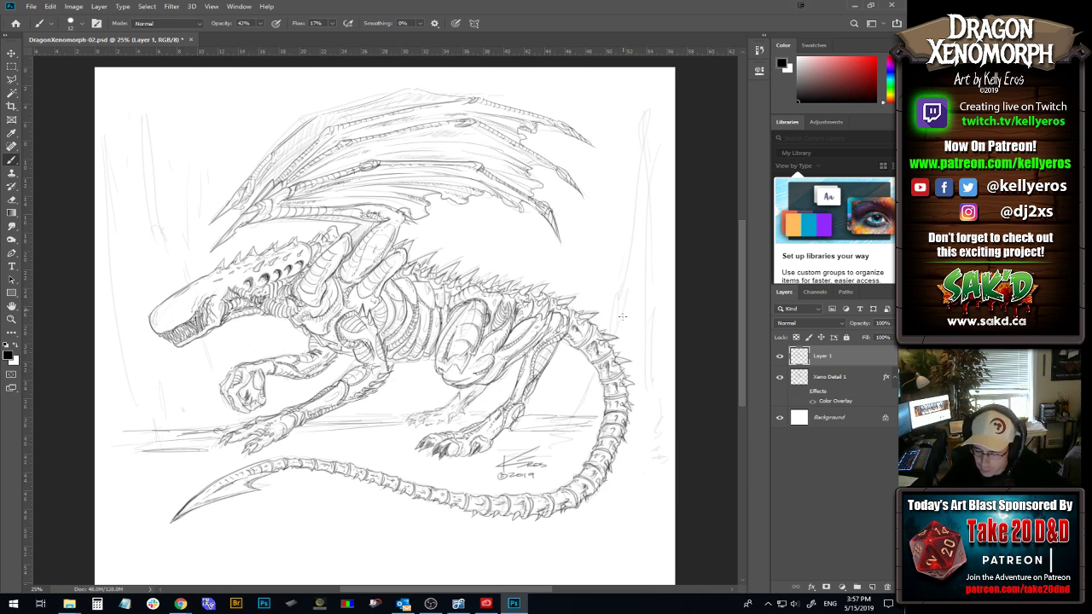
# Sketch vertical background wall lines behind the creature's tail with a few short slanted strokes near the ground.
pyautogui.moveTo(636, 240); pyautogui.dragTo(629, 299)
pyautogui.moveTo(638, 186); pyautogui.dragTo(629, 350)
pyautogui.moveTo(578, 419); pyautogui.dragTo(593, 390)
pyautogui.moveTo(589, 415); pyautogui.dragTo(599, 390)
pyautogui.moveTo(622, 268); pyautogui.dragTo(618, 318)
pyautogui.moveTo(613, 248); pyautogui.dragTo(608, 325)
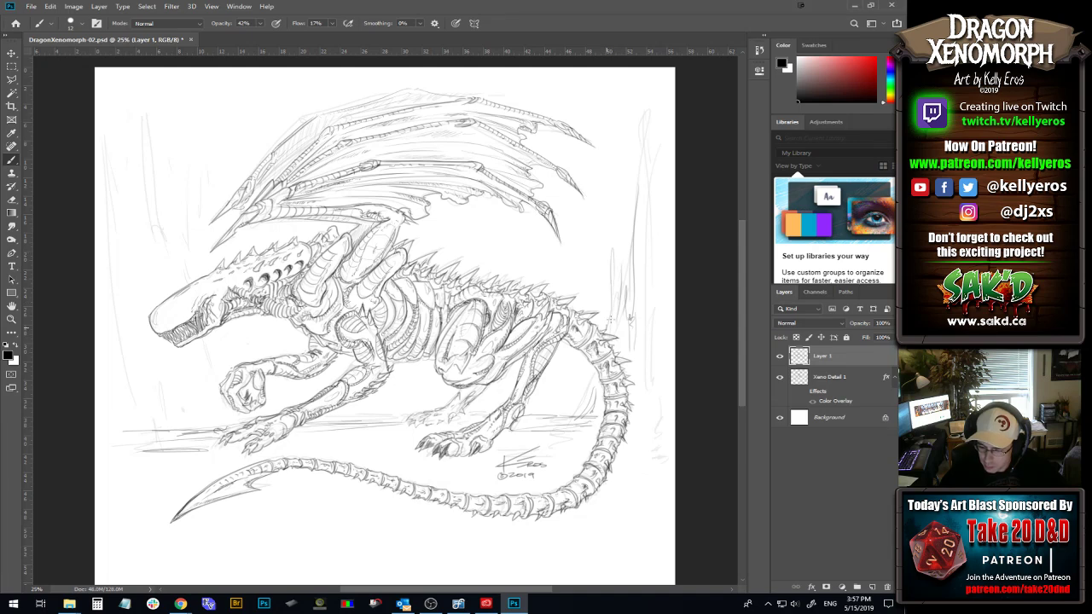
pyautogui.moveTo(643, 167); pyautogui.dragTo(640, 96)
# Sketch vertical background wall lines in front of the creature's head and add short ground strokes near the front and hind feet.
pyautogui.moveTo(151, 227); pyautogui.dragTo(143, 116)
pyautogui.moveTo(109, 201); pyautogui.dragTo(112, 272)
pyautogui.moveTo(123, 378); pyautogui.dragTo(133, 399)
pyautogui.moveTo(109, 334); pyautogui.dragTo(118, 382)
pyautogui.moveTo(123, 398); pyautogui.dragTo(137, 430)
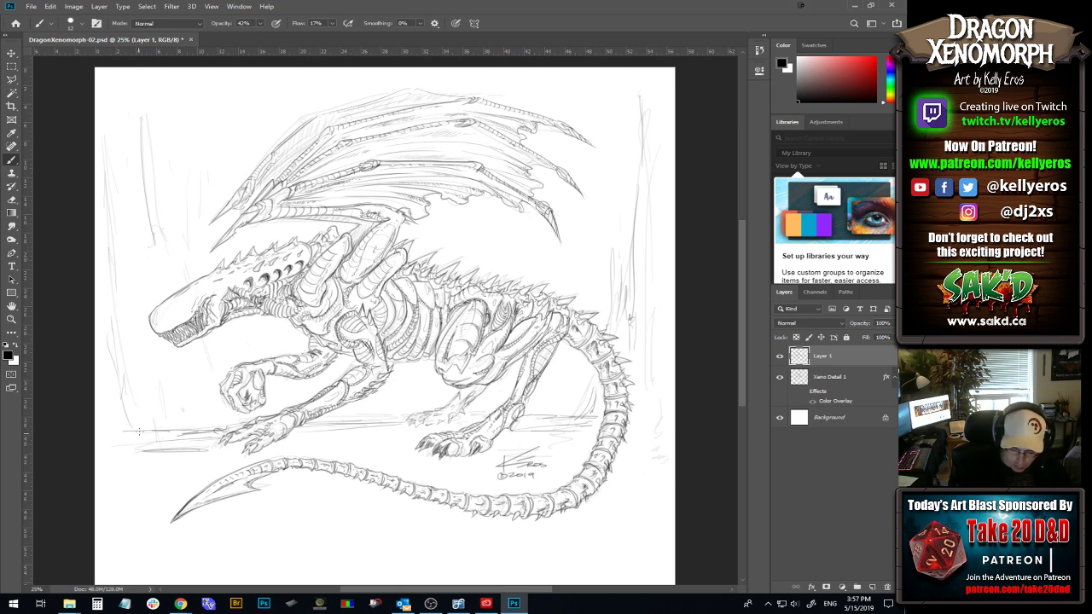
pyautogui.moveTo(116, 348)
pyautogui.mouseDown()
pyautogui.moveTo(132, 403)
pyautogui.moveTo(108, 252)
pyautogui.mouseUp()
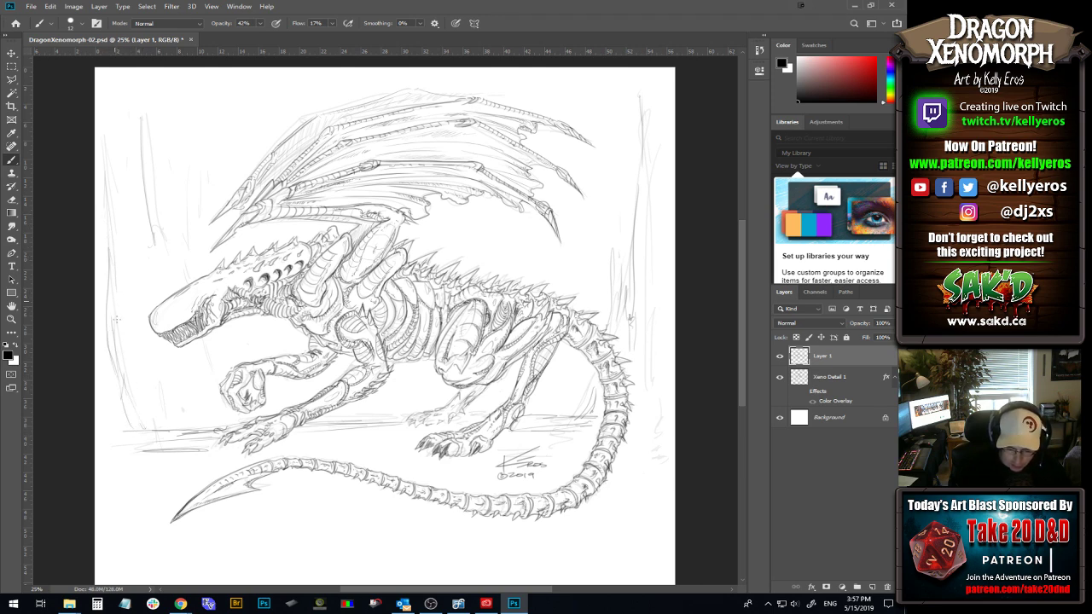
pyautogui.moveTo(155, 375); pyautogui.dragTo(186, 430)
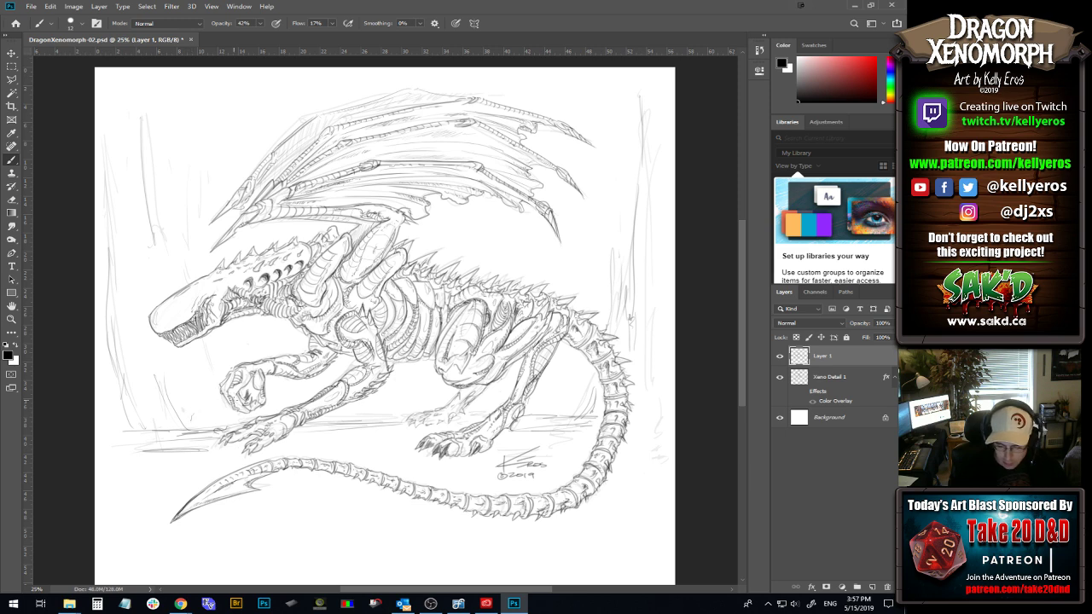
pyautogui.moveTo(203, 425); pyautogui.dragTo(167, 431)
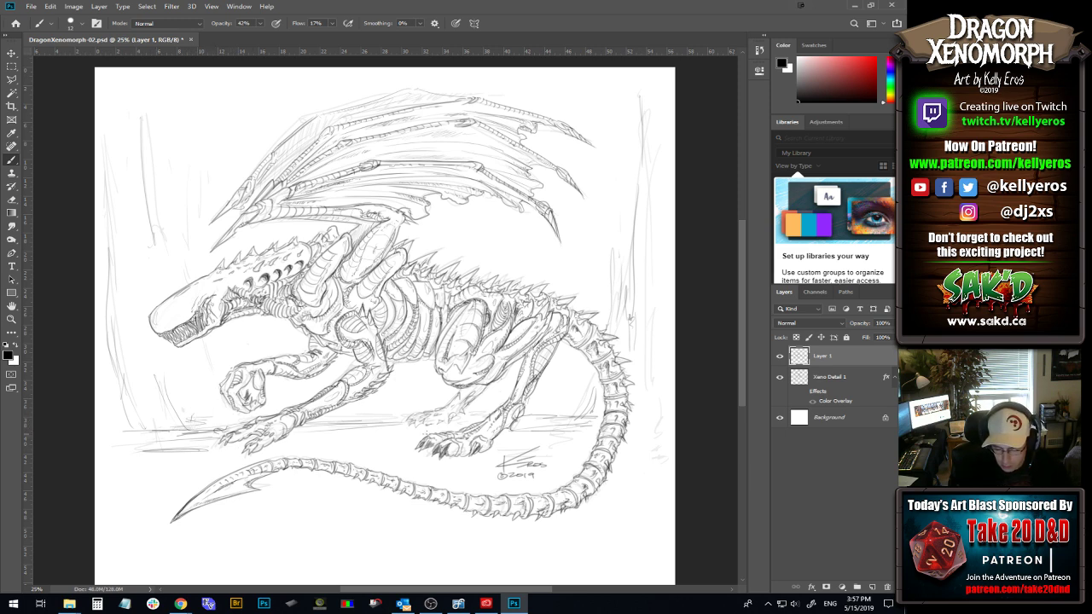
pyautogui.moveTo(554, 408); pyautogui.dragTo(588, 415)
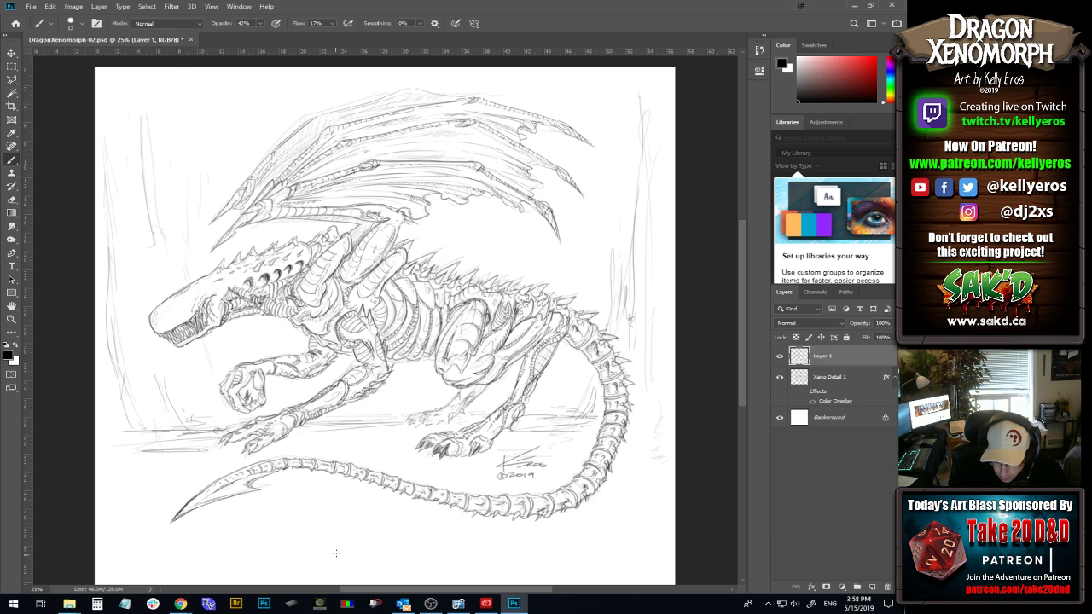
# Hand-letter the title "Dragon Xenomorph" below the creature's tail.
pyautogui.moveTo(324, 549)
pyautogui.mouseDown()
pyautogui.moveTo(319, 569)
pyautogui.moveTo(341, 555)
pyautogui.moveTo(361, 565)
pyautogui.moveTo(372, 553)
pyautogui.moveTo(377, 563)
pyautogui.moveTo(384, 546)
pyautogui.moveTo(372, 565)
pyautogui.moveTo(425, 554)
pyautogui.moveTo(419, 578)
pyautogui.mouseUp()
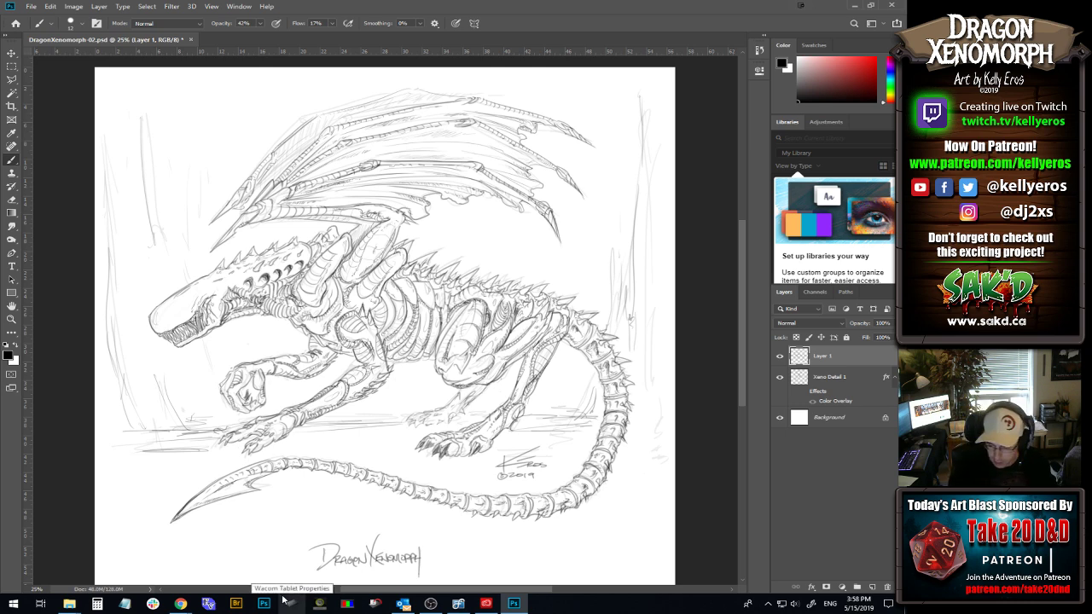
# Cut the lettered title onto its own layer, shift it slightly up and right beneath the tail, and save the document.
pyautogui.press('l')
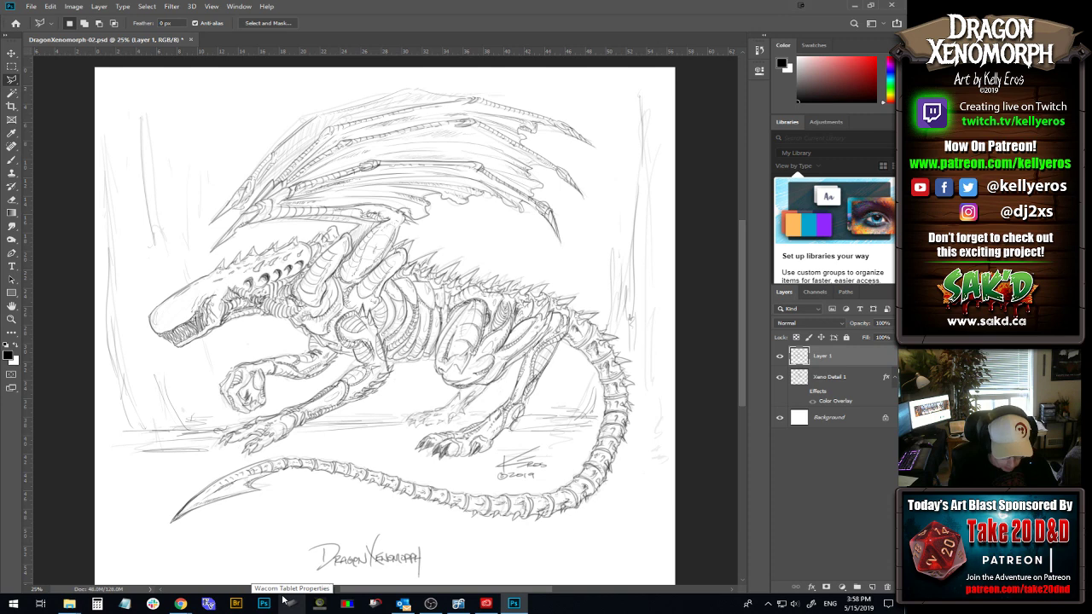
pyautogui.click(460, 536)
pyautogui.click(347, 517)
pyautogui.click(295, 550)
pyautogui.click(297, 583)
pyautogui.click(437, 580)
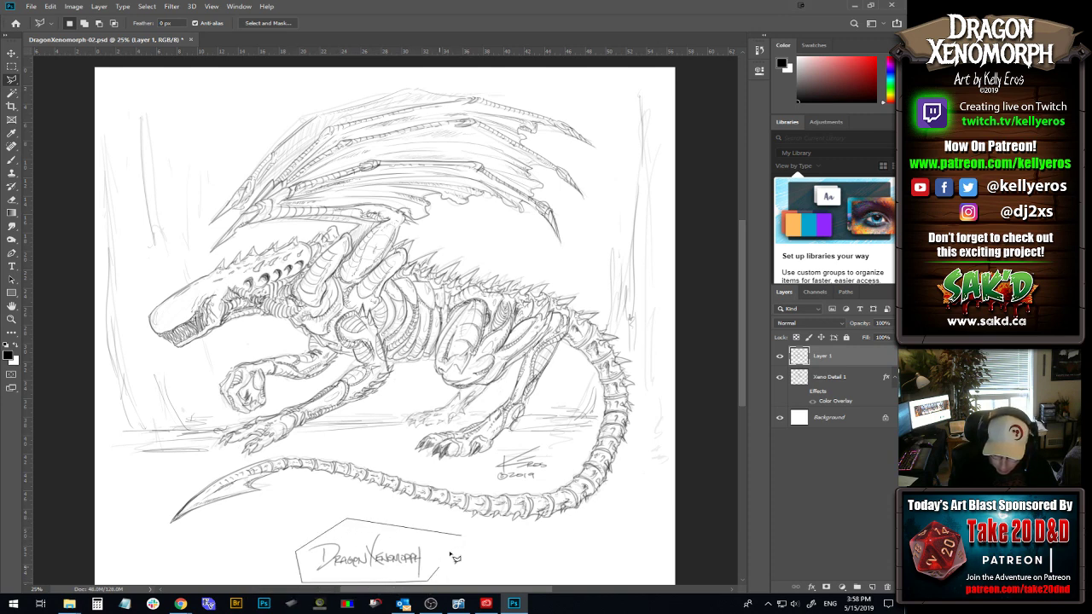
pyautogui.click(465, 539)
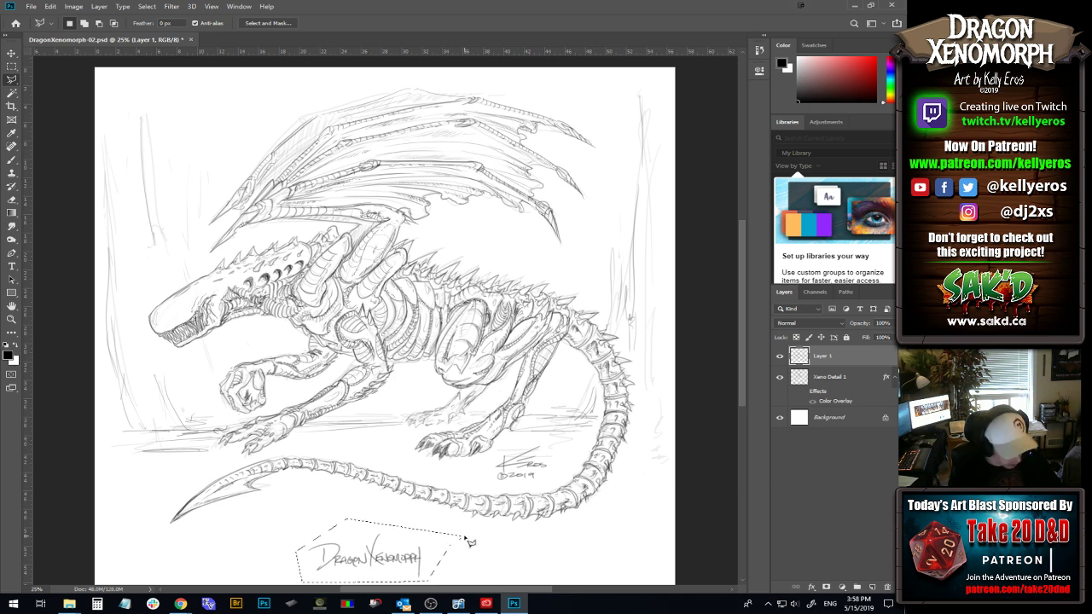
pyautogui.hotkey('ctrl', 'x')
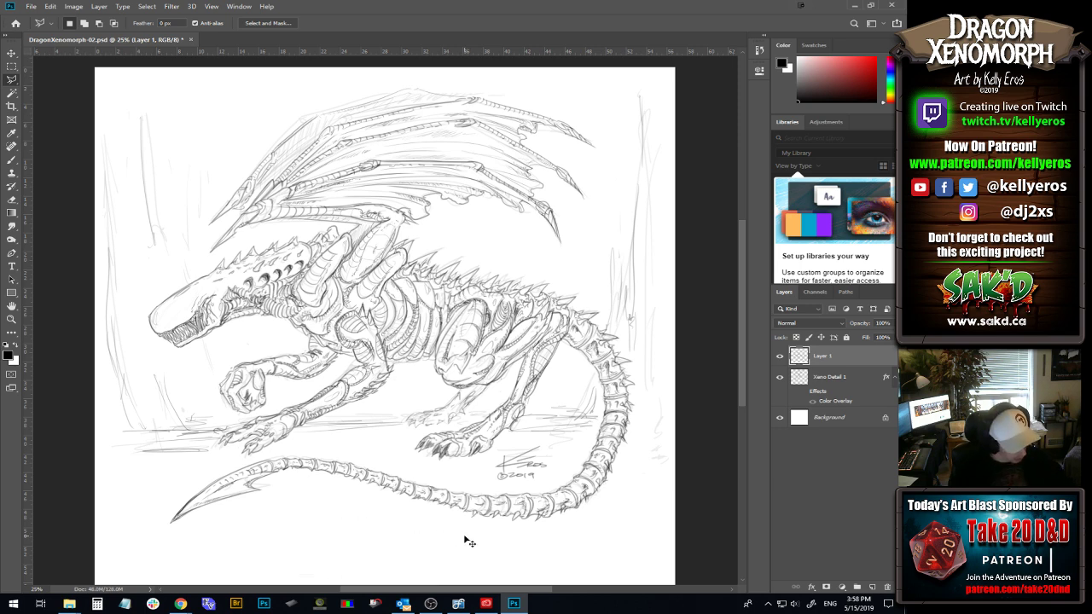
pyautogui.hotkey('ctrl', 'v')
pyautogui.press('v')
pyautogui.moveTo(513, 560)
pyautogui.mouseDown()
pyautogui.moveTo(533, 555)
pyautogui.moveTo(522, 535)
pyautogui.mouseUp()
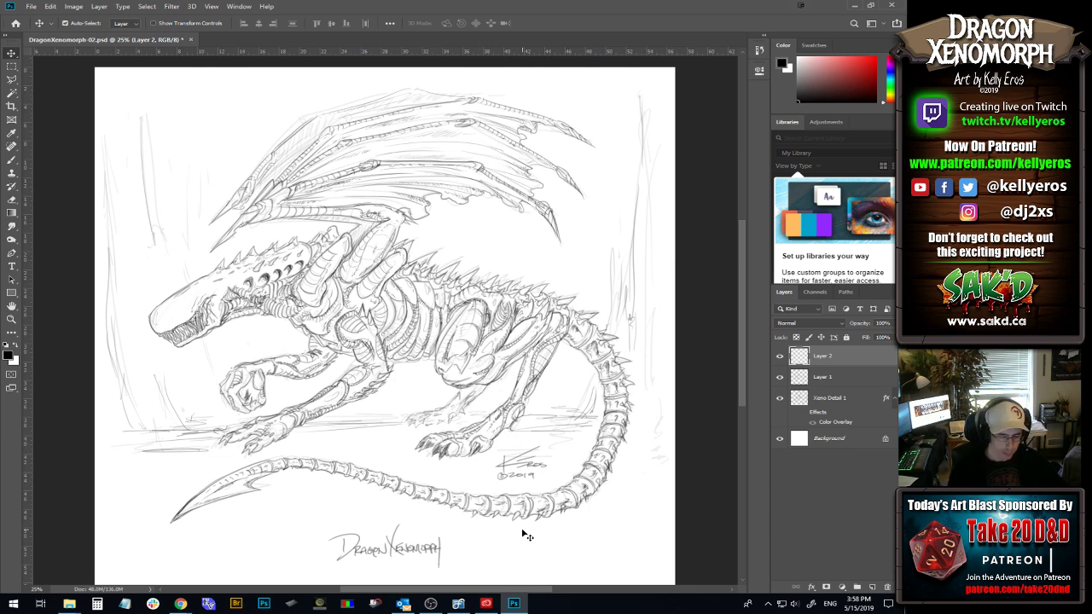
pyautogui.press('ctrl')
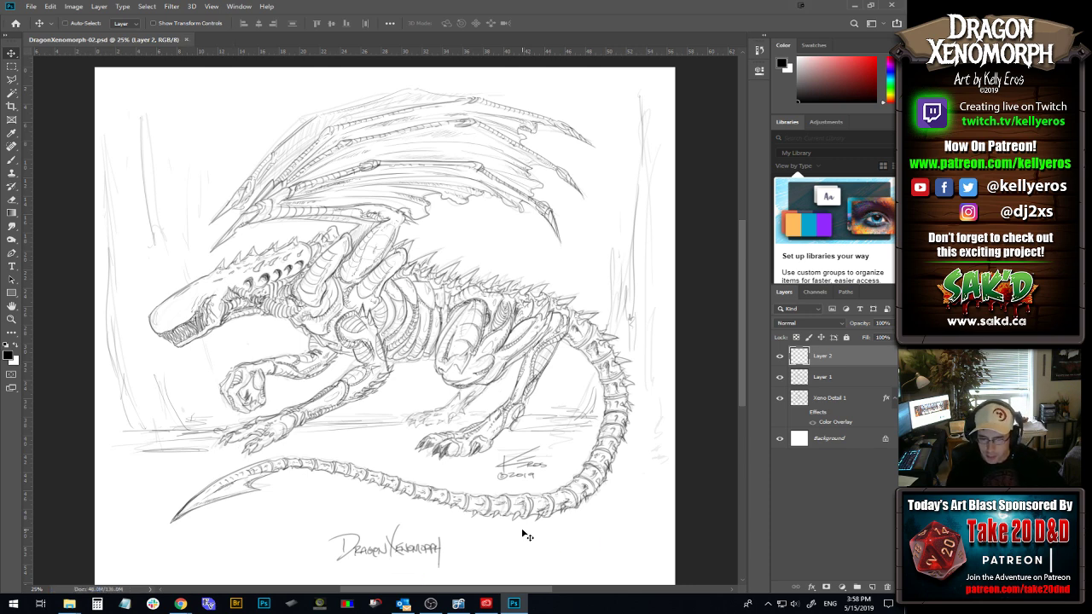
# Hide the Xeno Detail 1 sketch layer and duplicate Layer 1 to darken the line art.
pyautogui.click(779, 397)
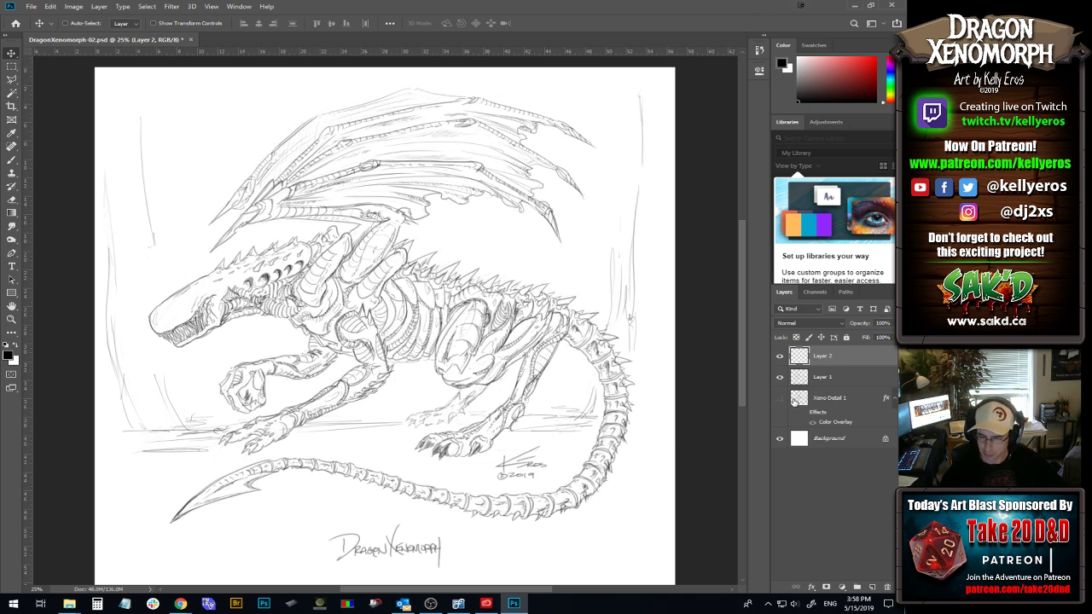
pyautogui.moveTo(849, 360); pyautogui.dragTo(874, 587)
pyautogui.click(855, 380)
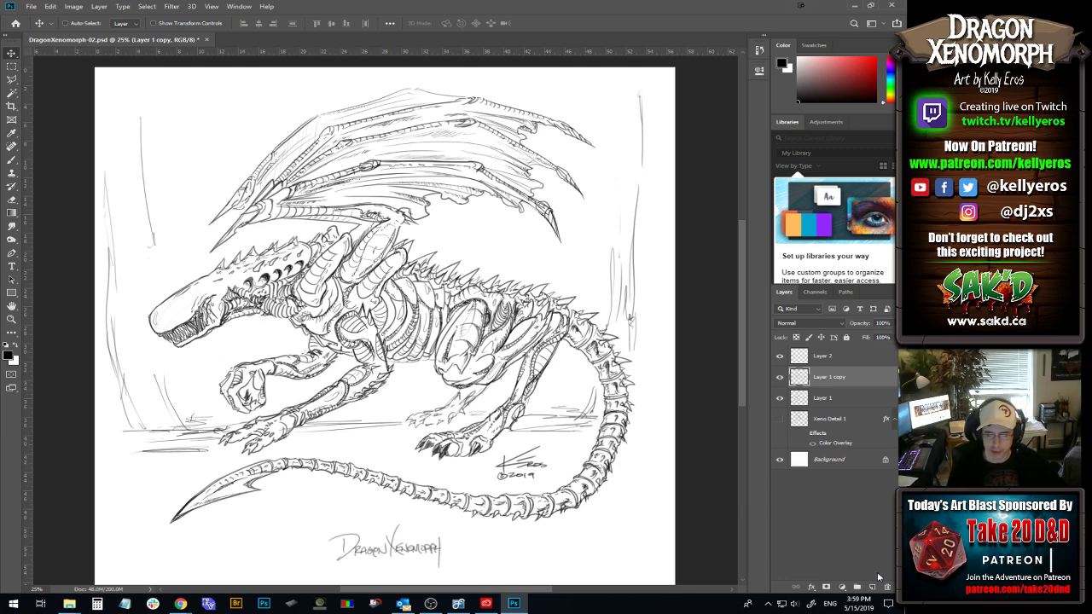
# Save the document and a JPEG version named DragonXenomorph-02.jpg at Maximum quality 12 with the Baseline ("Standard") format.
pyautogui.hotkey('ctrl', 's')
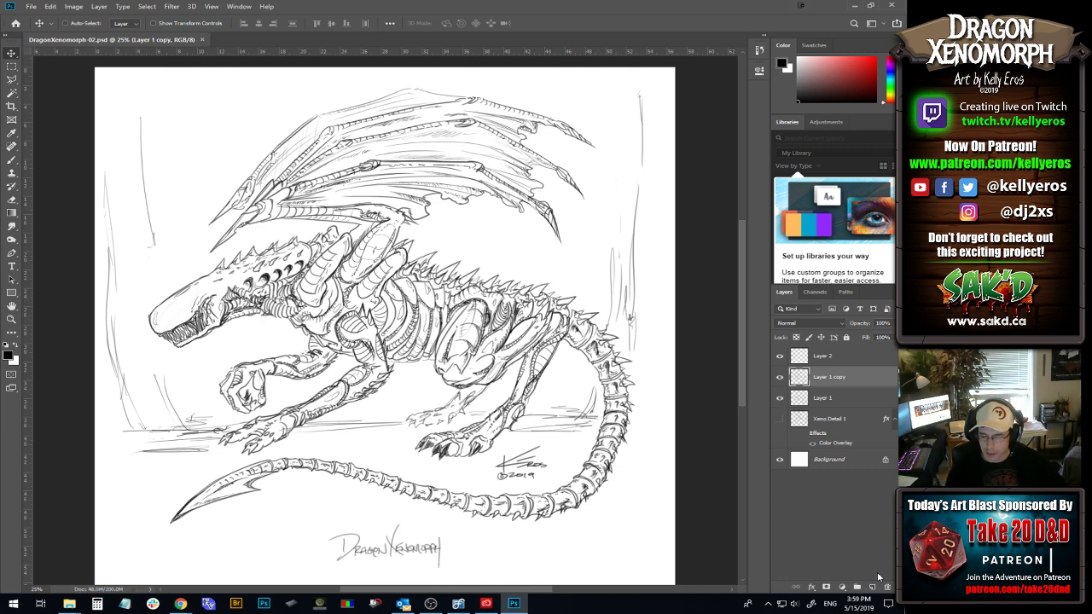
pyautogui.hotkey('ctrl', 'shift', 's')
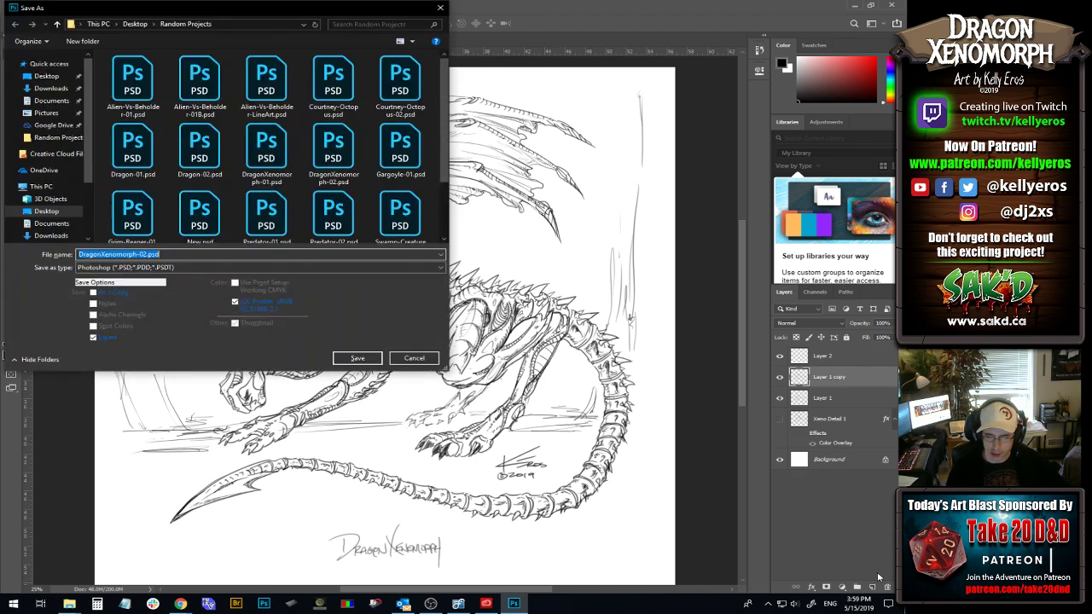
pyautogui.click(256, 267)
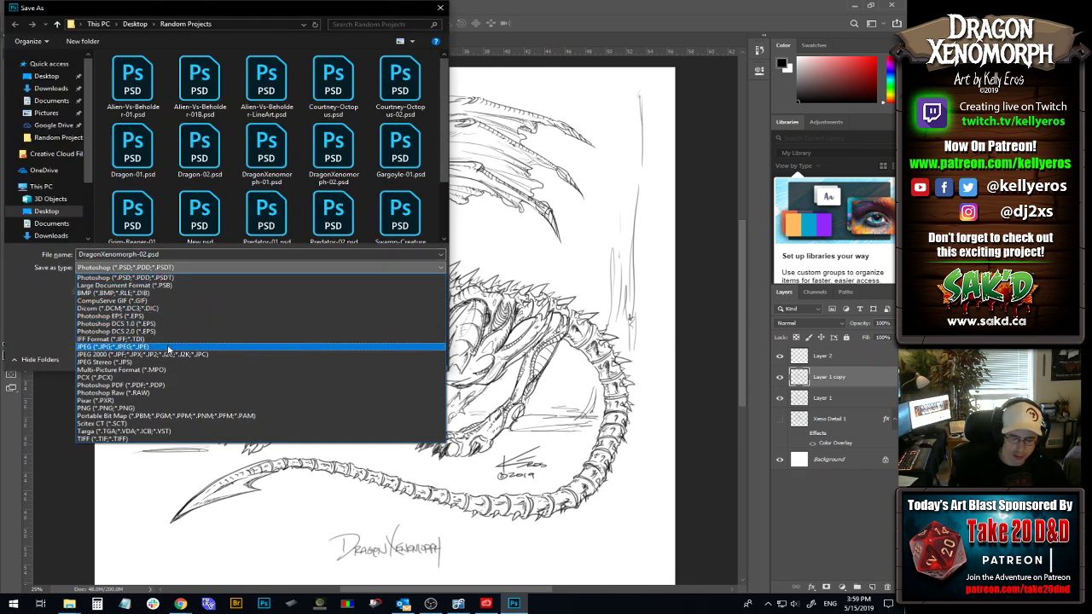
pyautogui.click(170, 349)
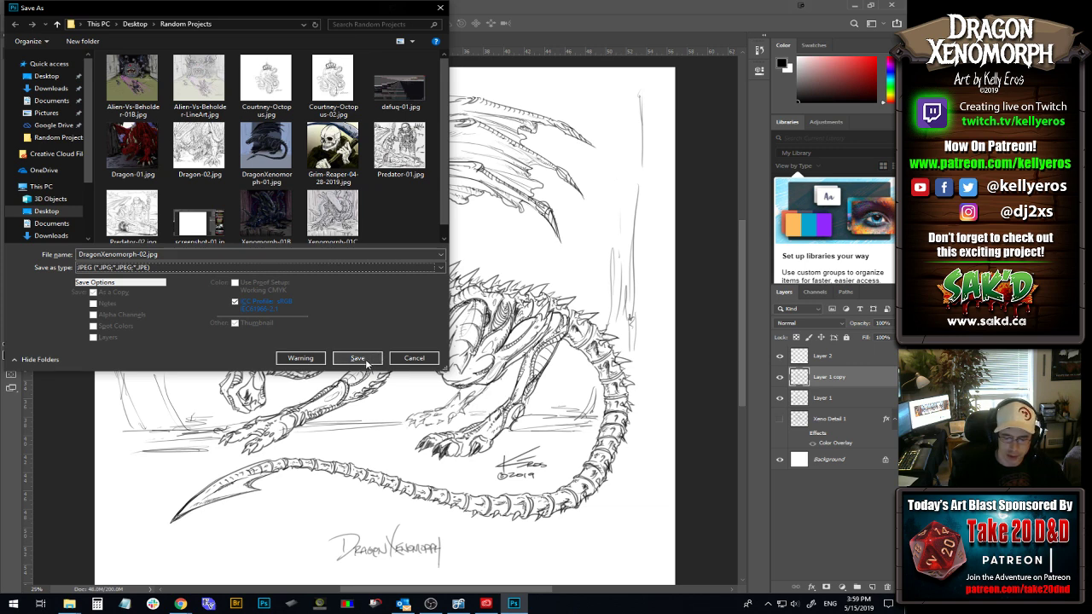
pyautogui.click(358, 358)
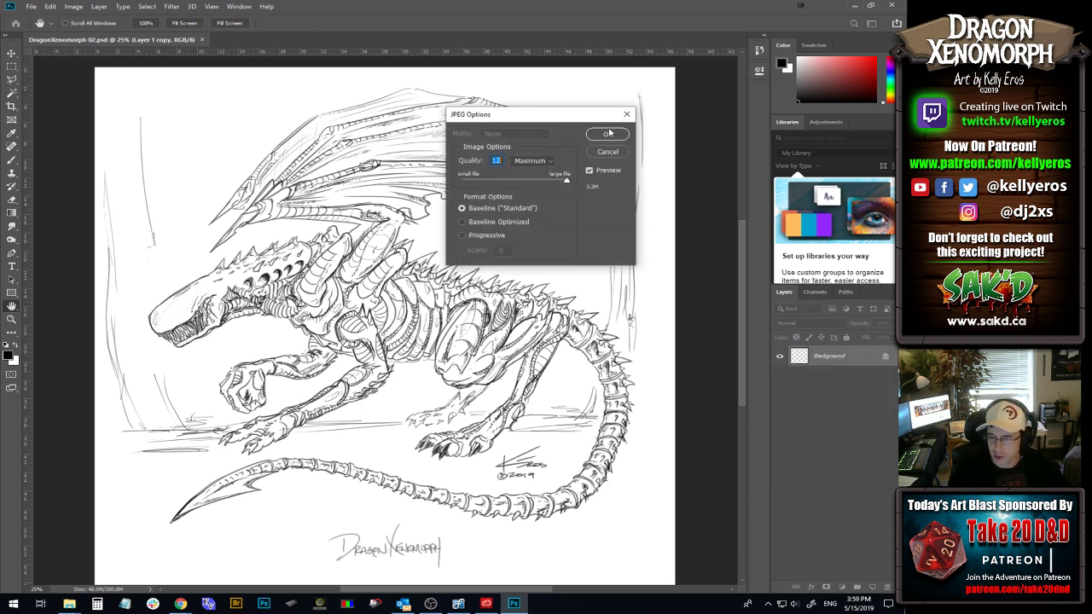
pyautogui.click(608, 136)
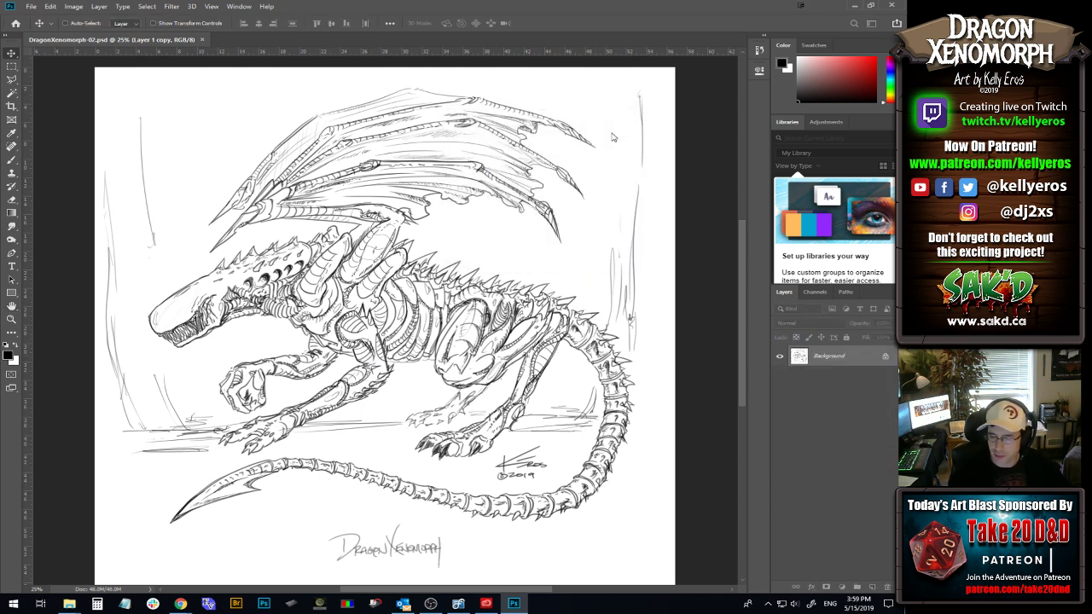